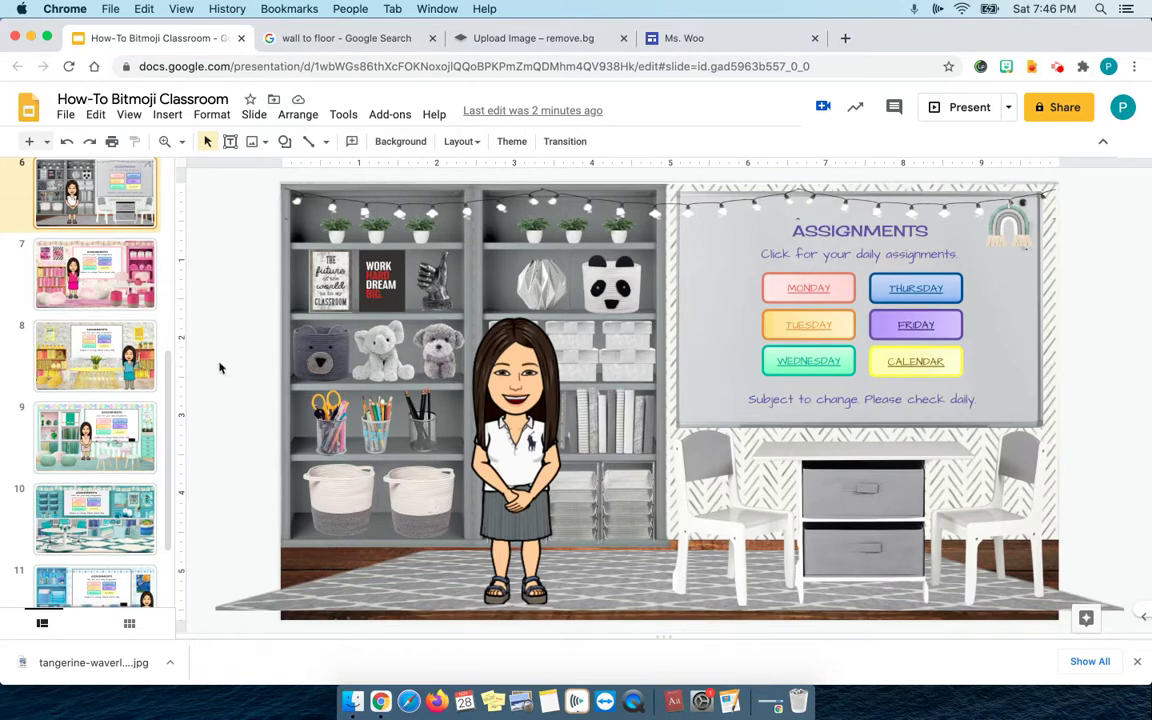
Step: Preview the finished example classroom slides 7 through 12, ending back on slide 8
left_click(98, 281)
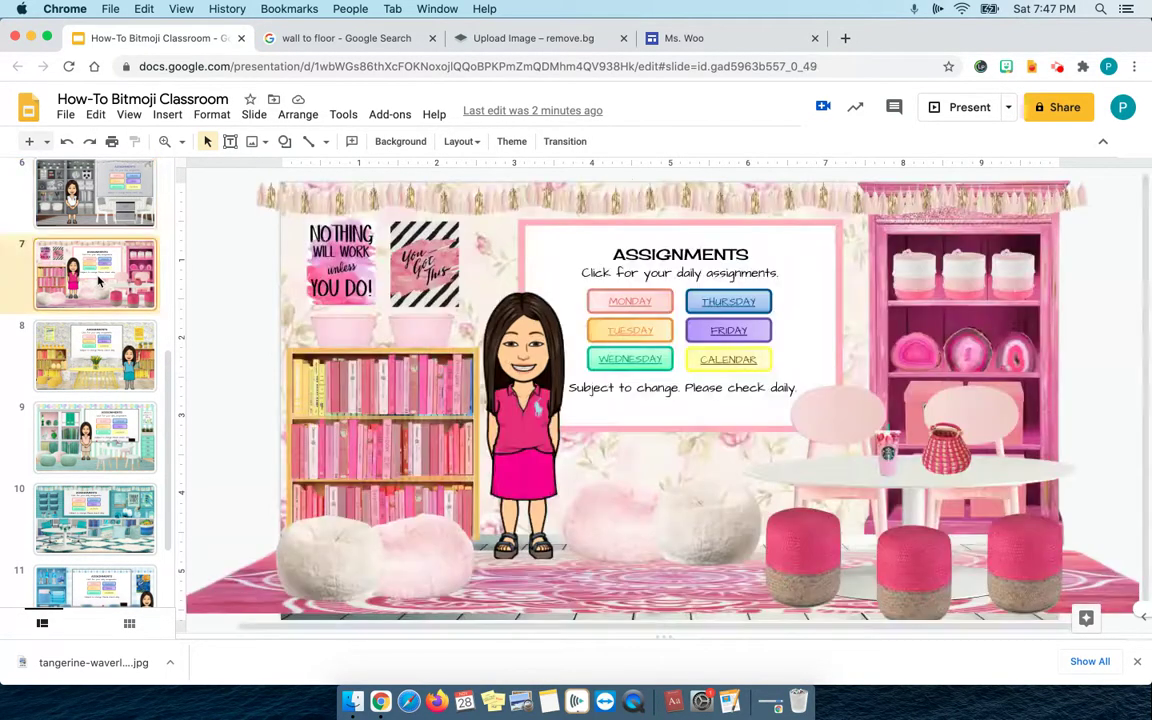
left_click(107, 364)
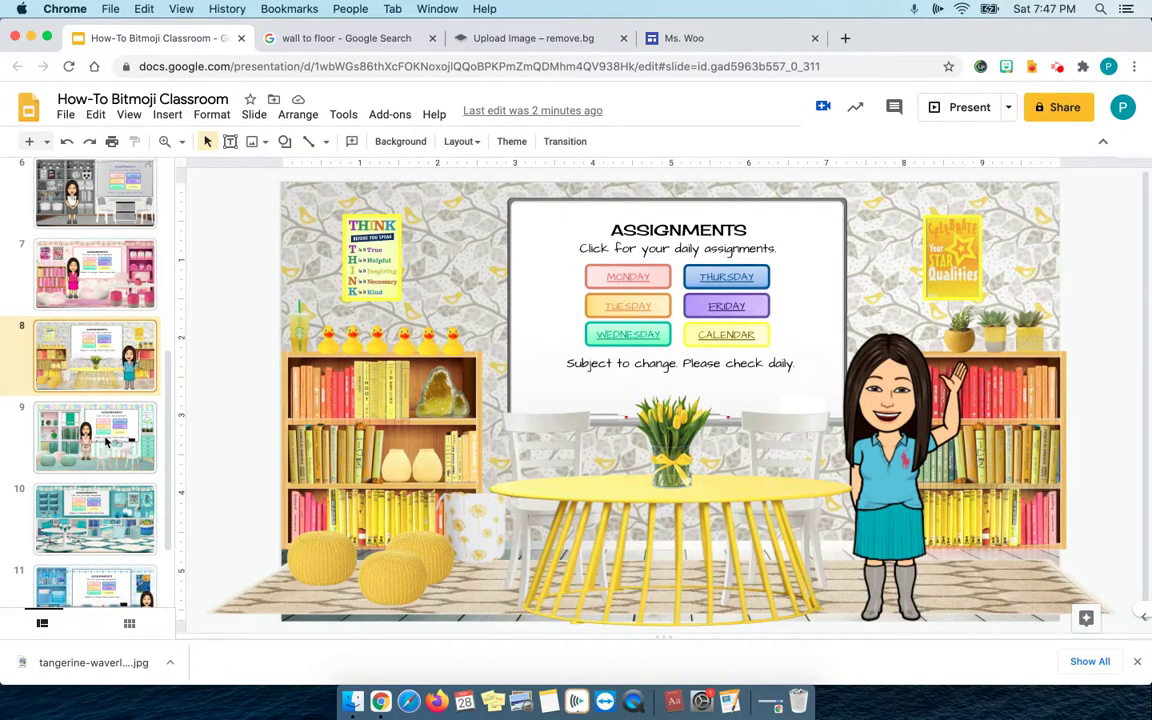
left_click(106, 440)
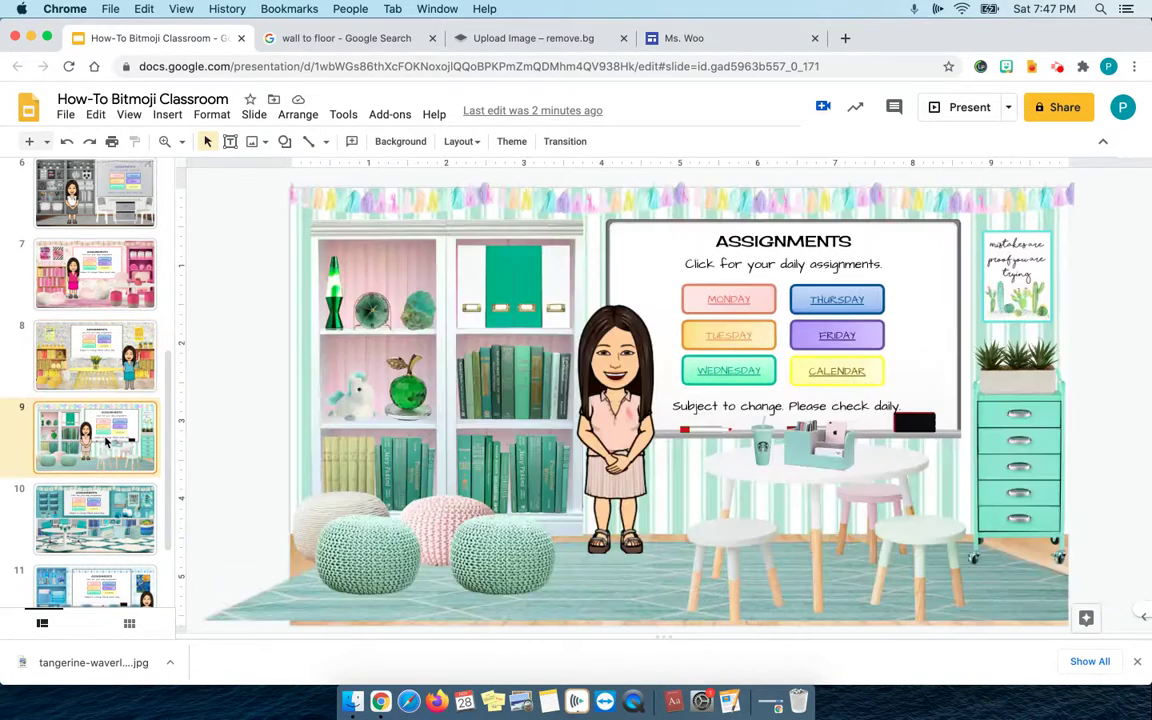
left_click(104, 511)
scroll(104, 511, "down", 2)
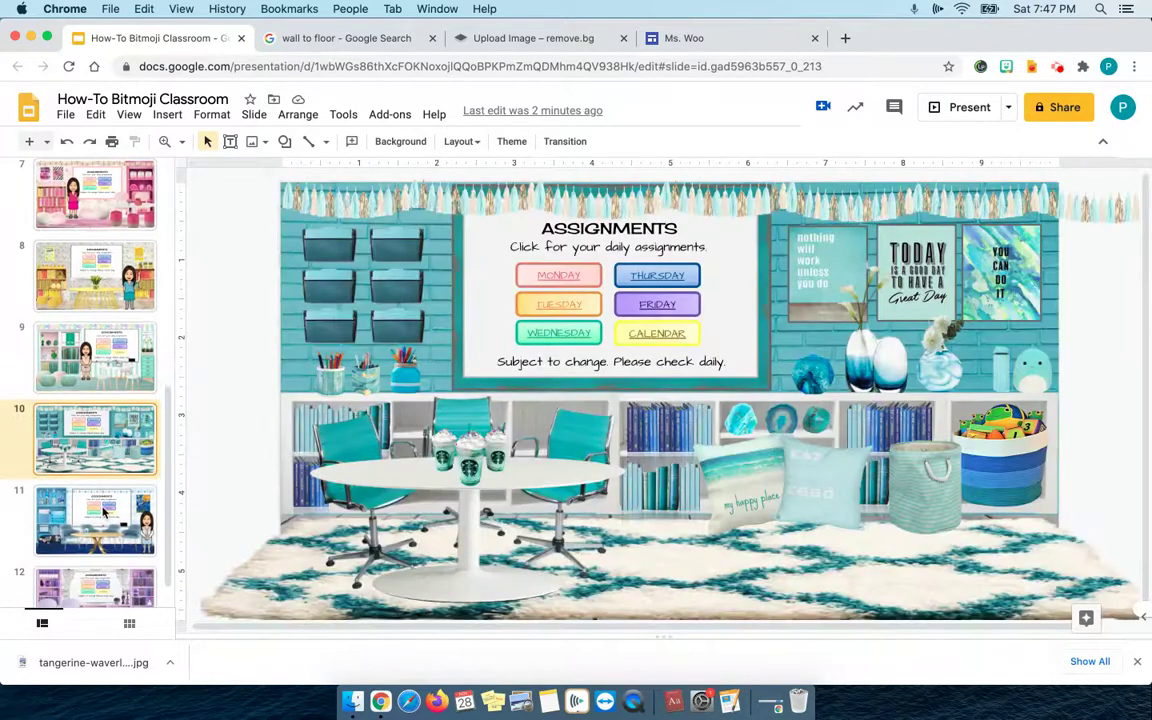
left_click(103, 511)
scroll(103, 511, "down", 1)
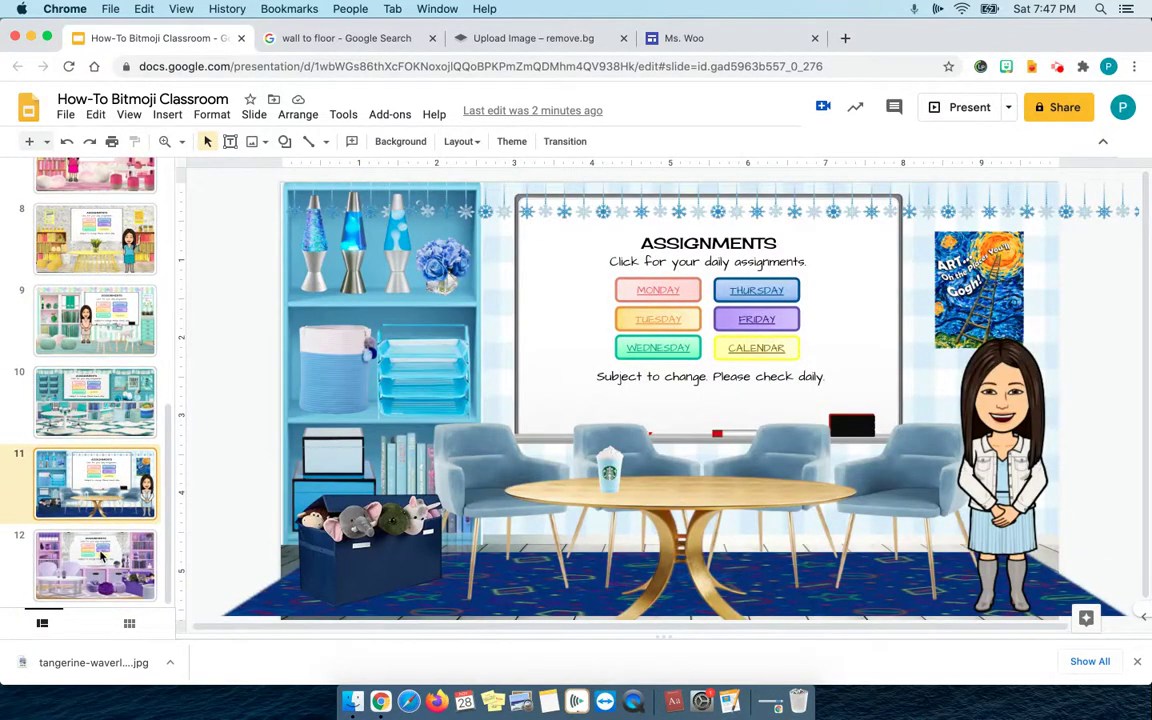
left_click(101, 557)
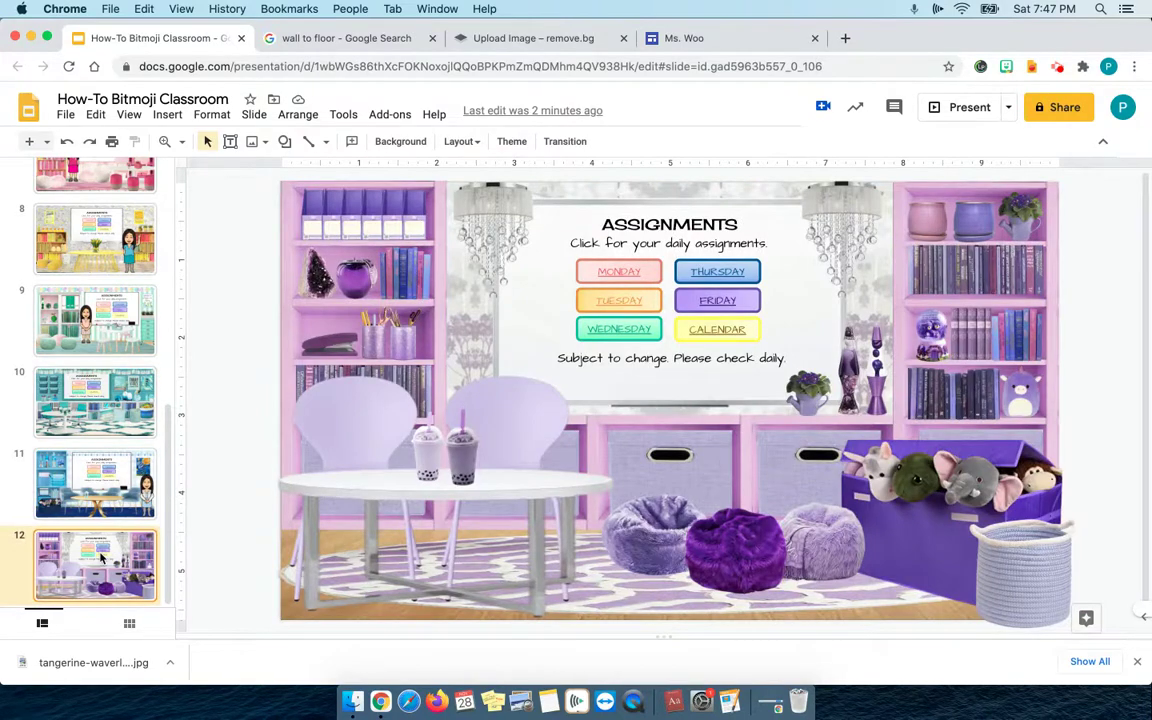
scroll(101, 557, "up", 6)
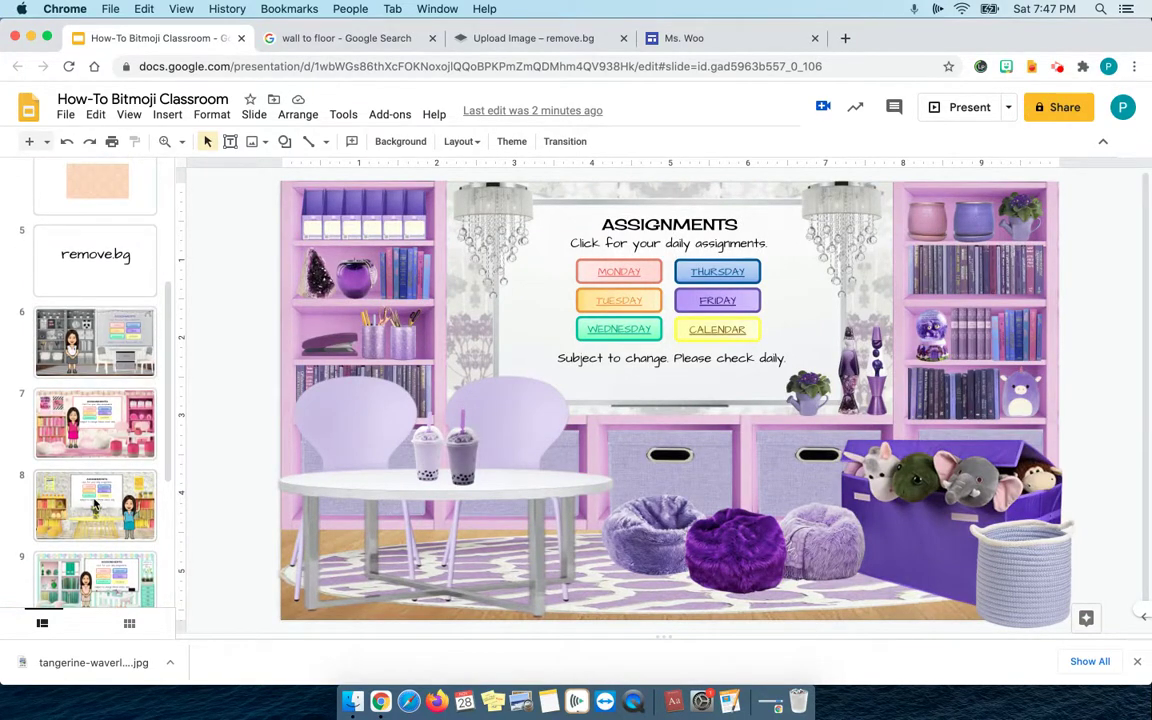
left_click(95, 505)
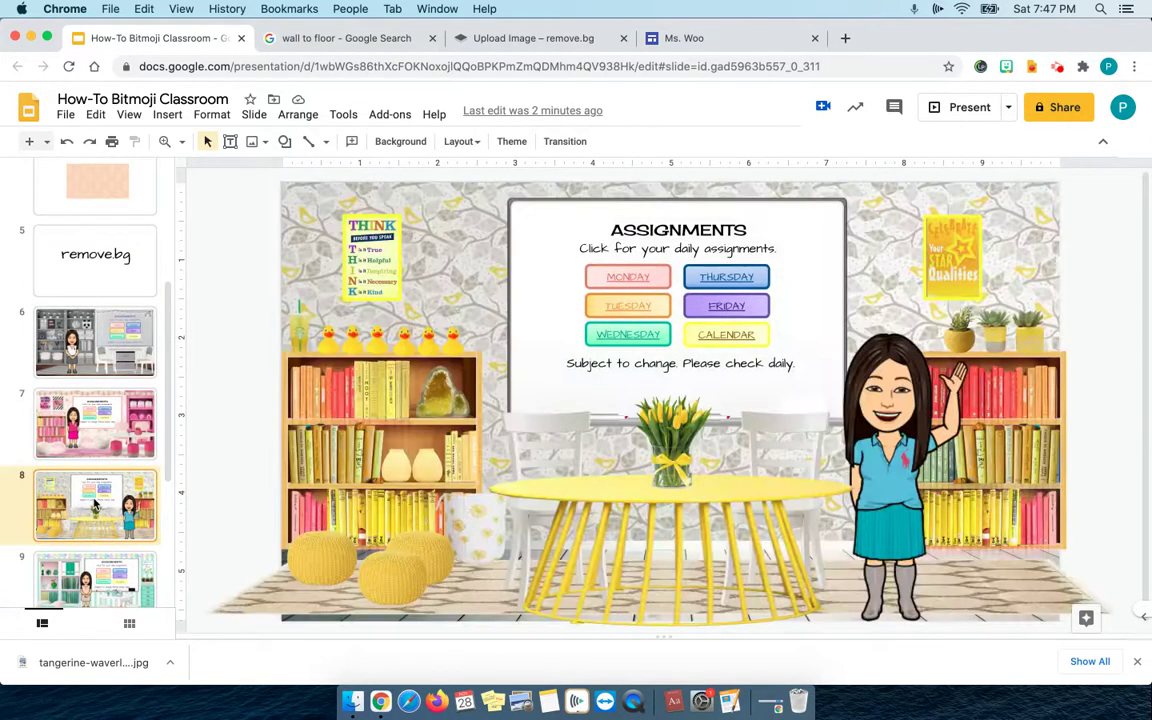
Step: Select the blank slide 2 and bring up the 'wall to floor' image search results
scroll(96, 492, "down", 1)
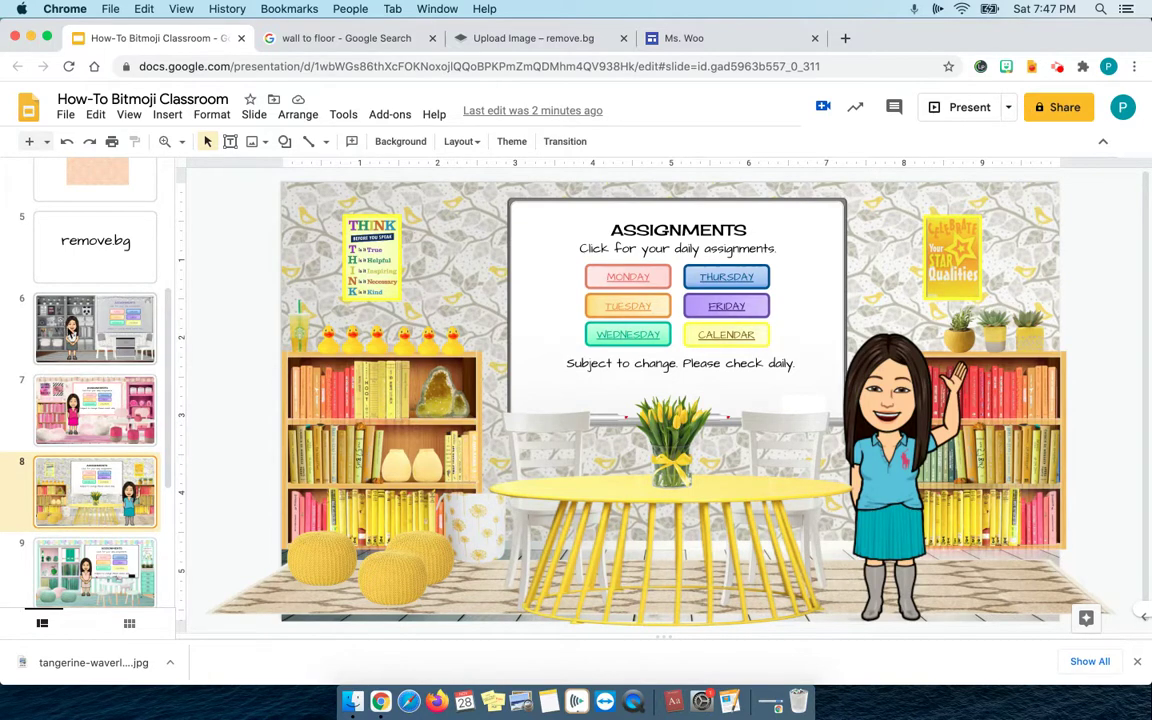
scroll(95, 330, "up", 1)
scroll(90, 300, "up", 5)
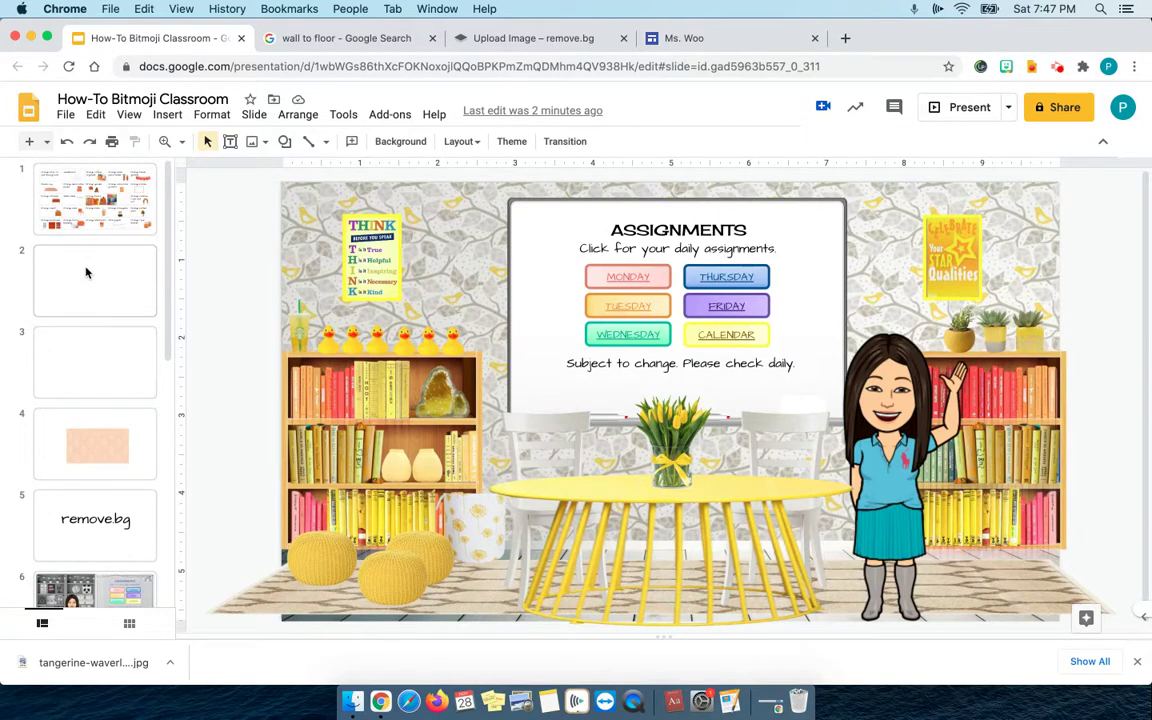
left_click(86, 272)
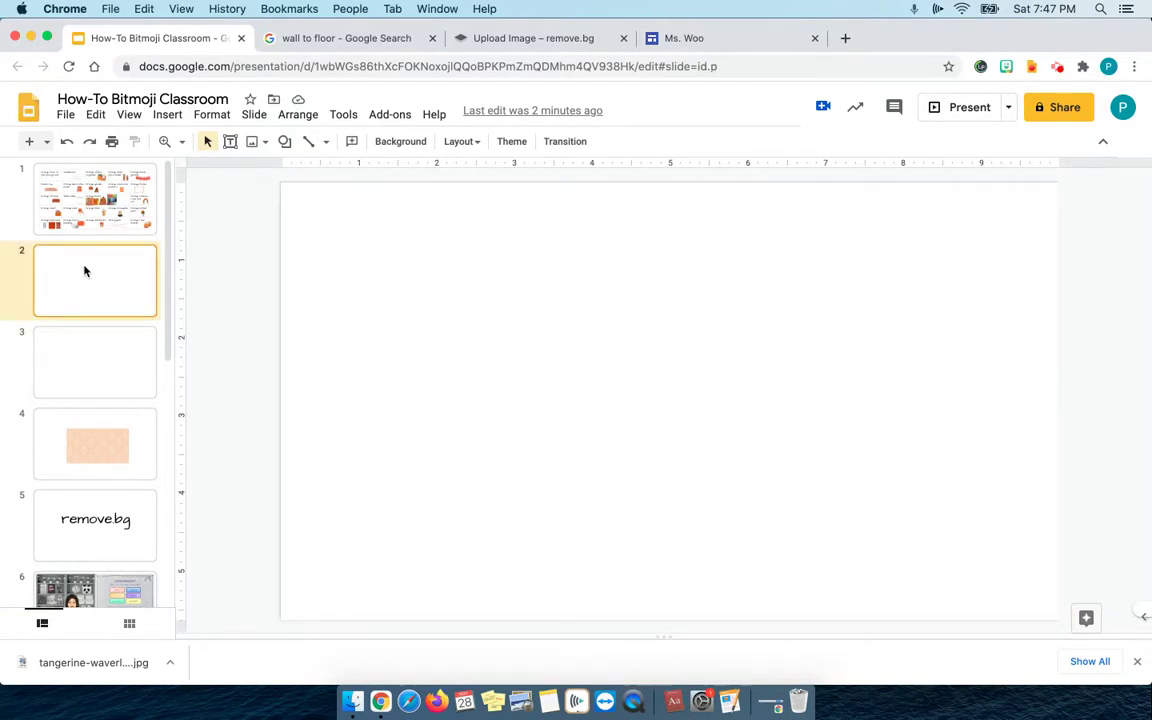
left_click(312, 39)
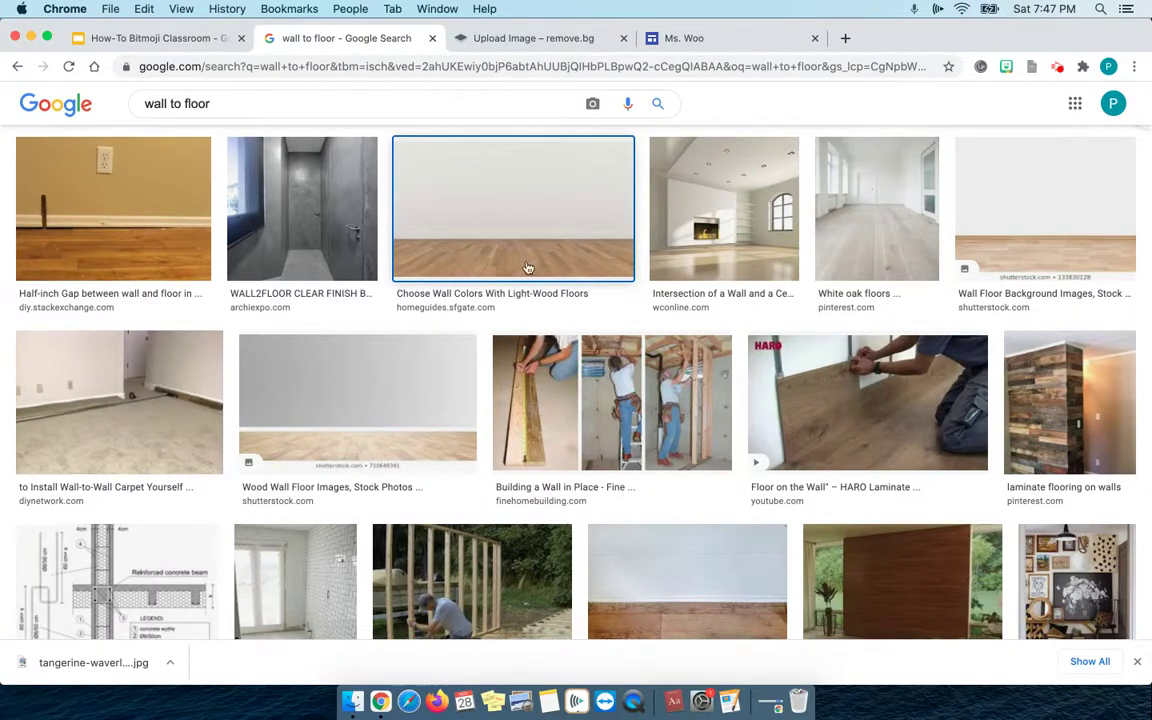
Step: Copy the 'How to Choose Wall Colors With Light-Wood Floors' empty-room photo and return to the presentation
left_click(509, 188)
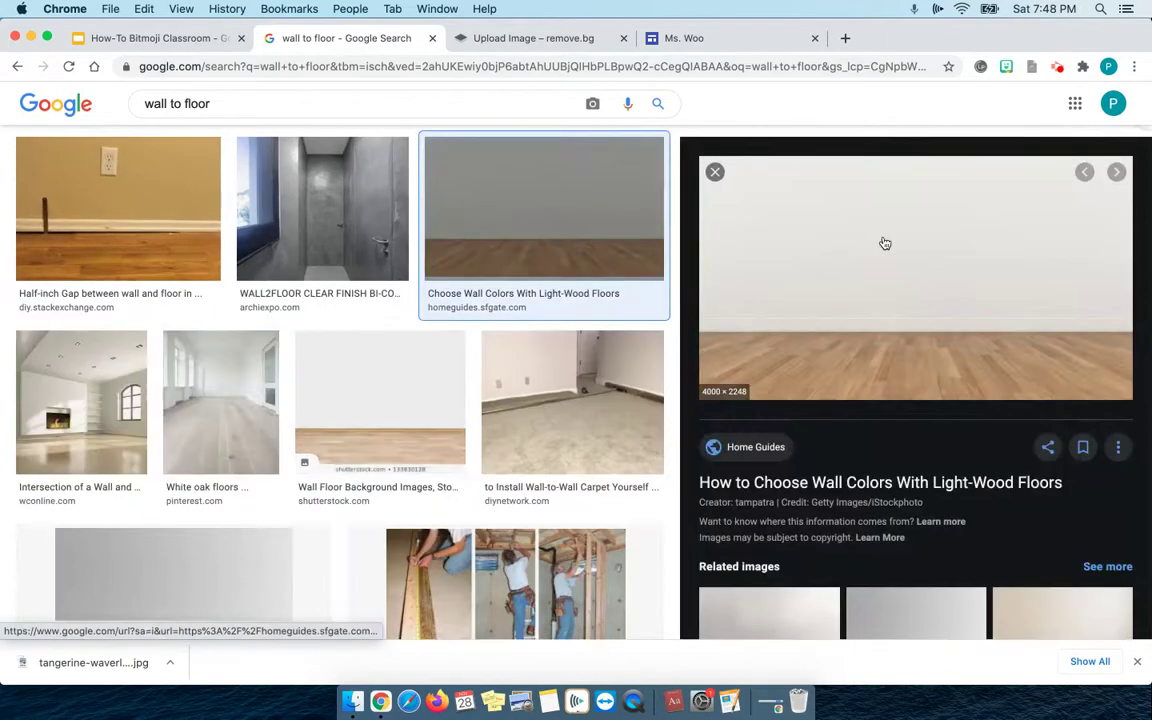
right_click(884, 242)
left_click(925, 394)
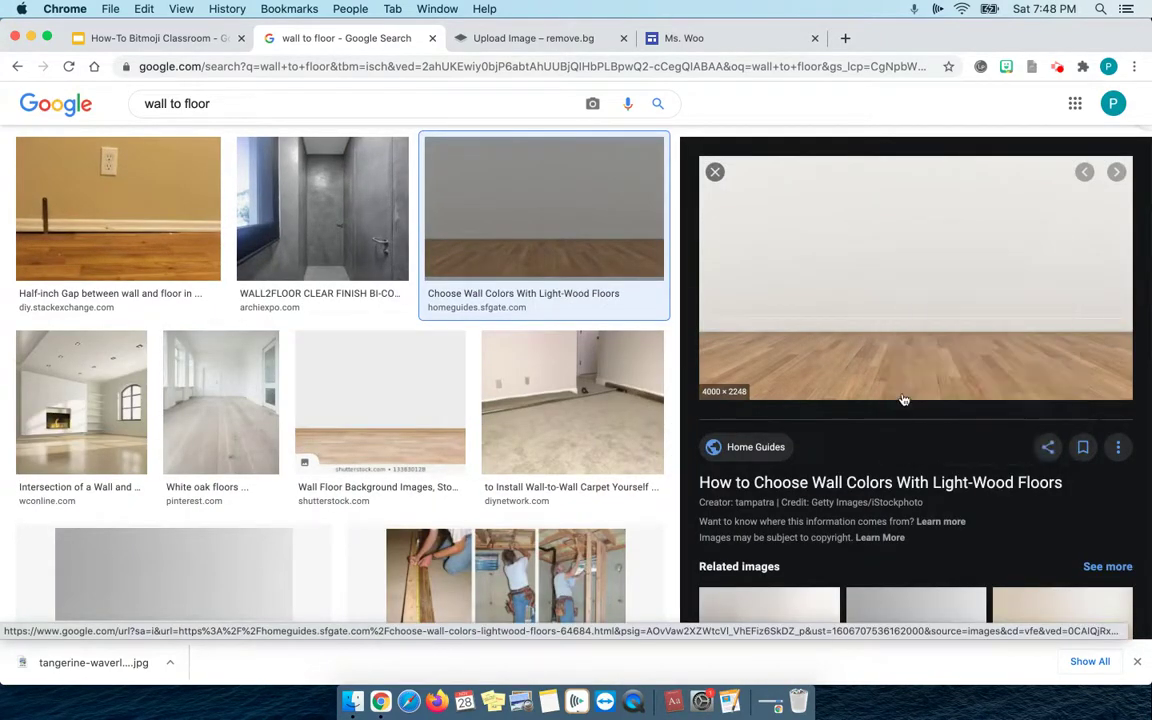
left_click(195, 40)
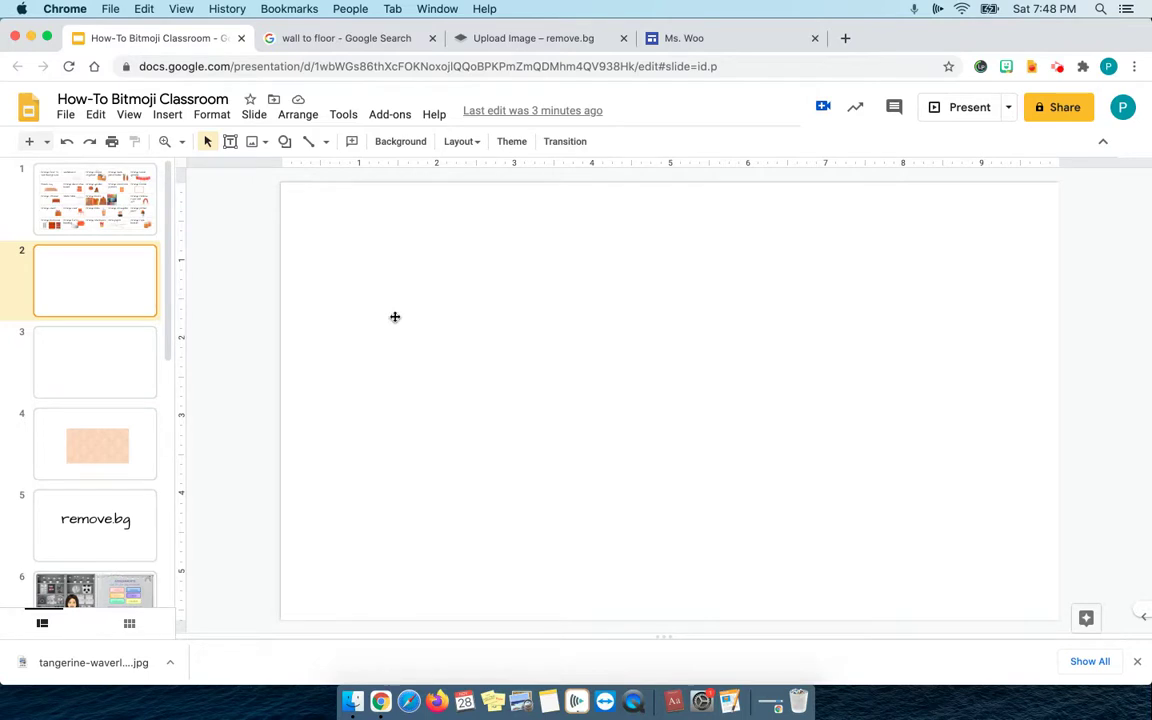
Step: Paste the wall-and-floor photo onto slide 2 and stretch it edge to edge over the slide
key("cmd+v")
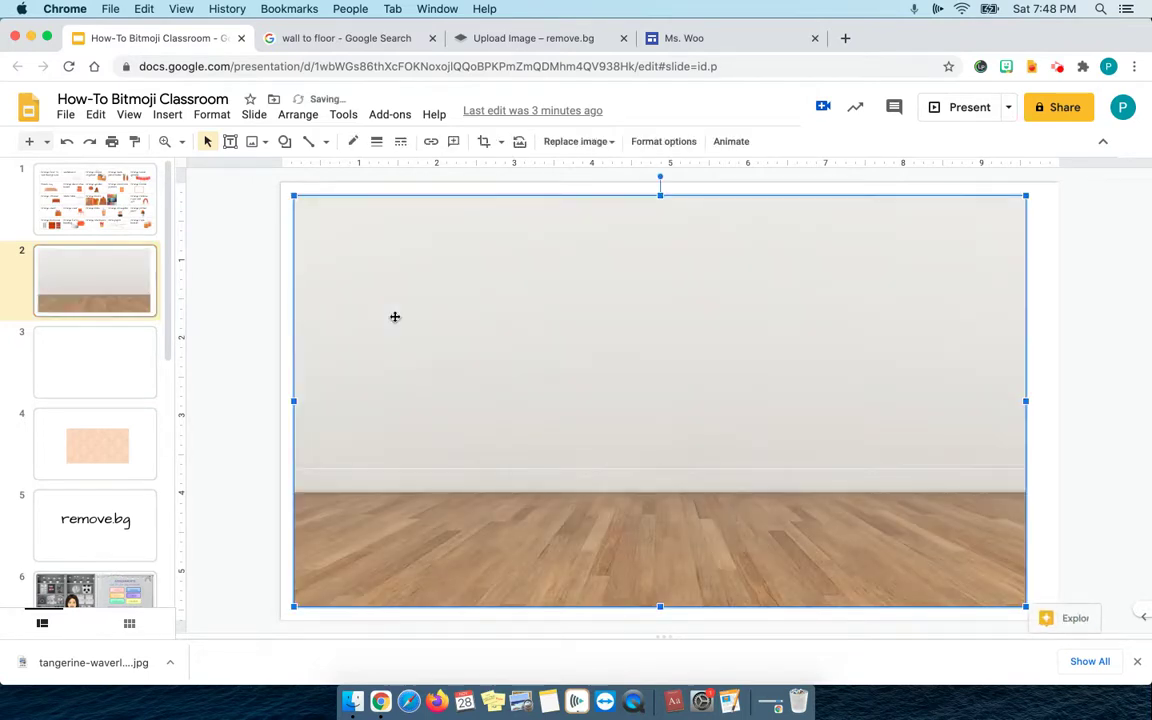
left_click_drag(395, 317, 383, 308)
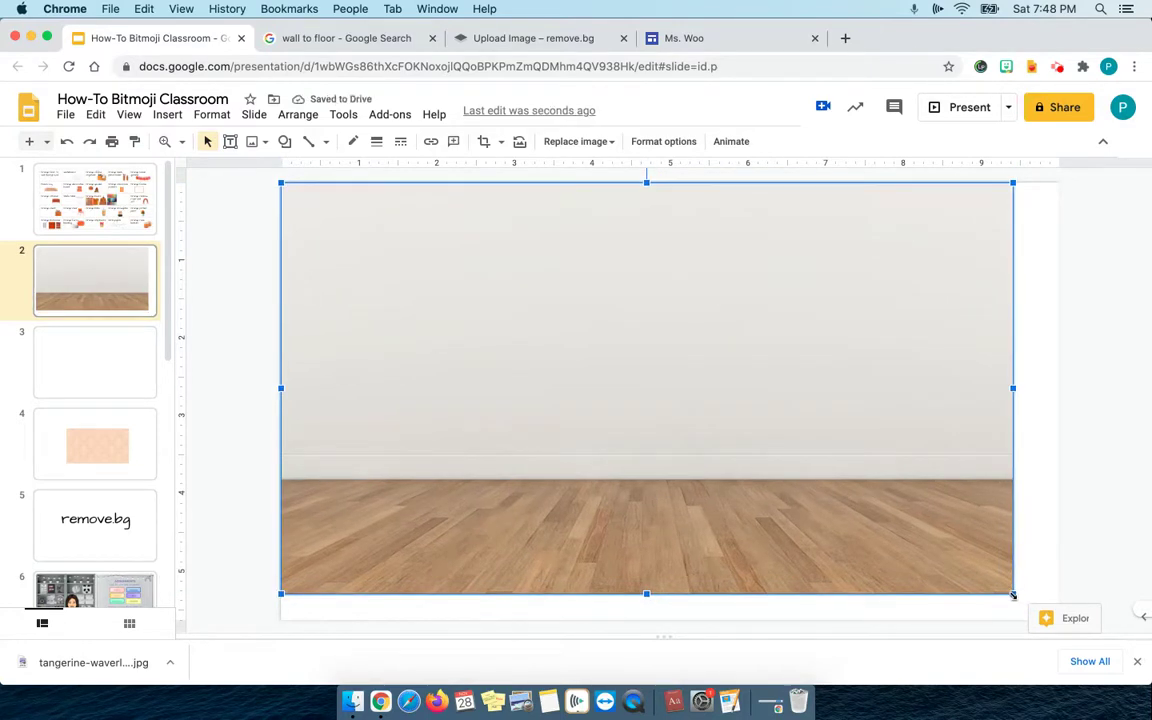
left_click_drag(1013, 594, 1036, 606)
left_click_drag(1037, 394, 1058, 394)
left_click_drag(669, 606, 669, 622)
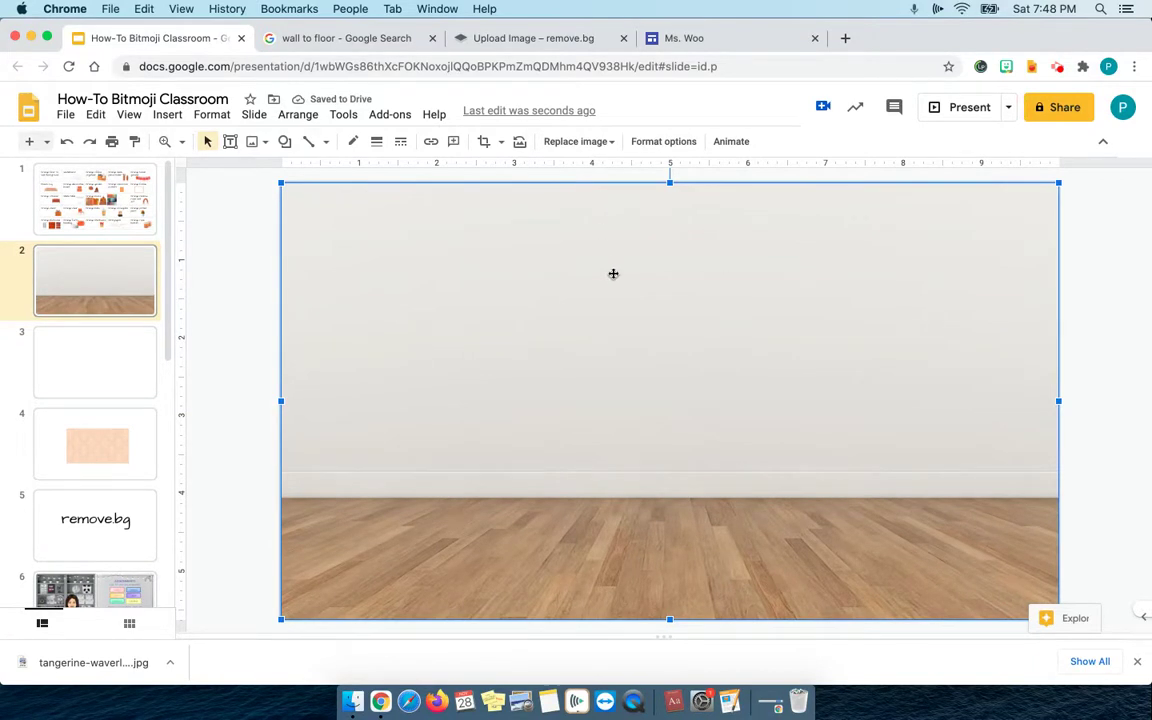
left_click(101, 452)
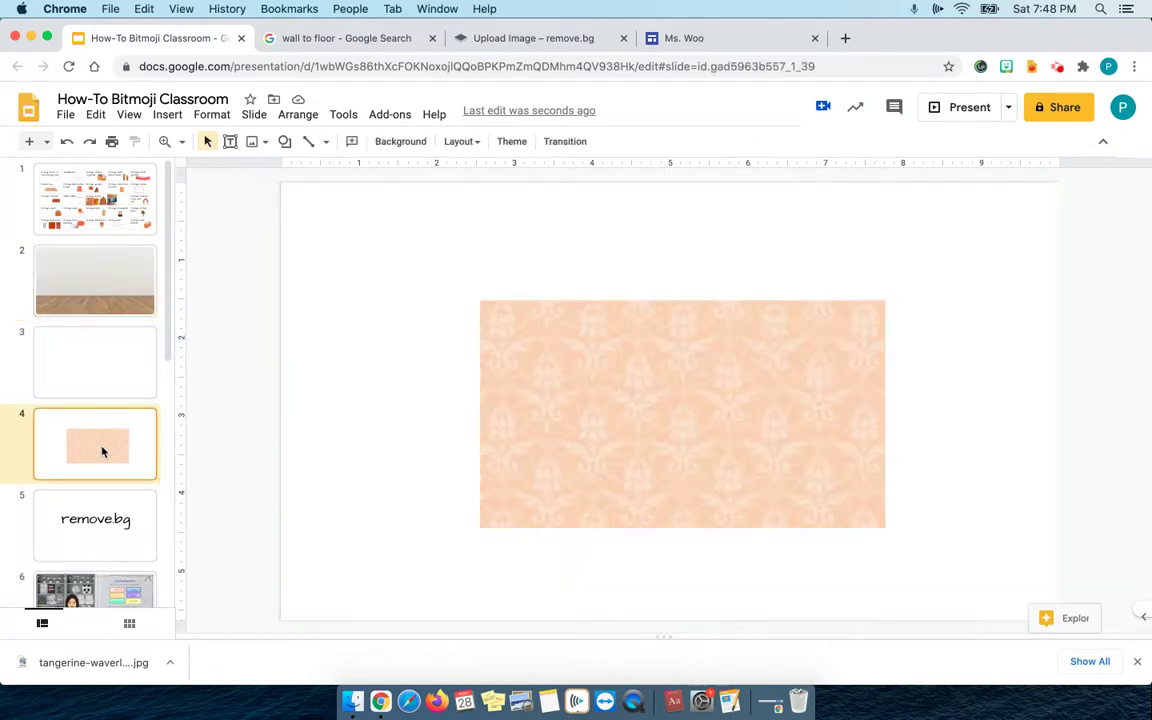
Step: Move the peach damask wallpaper from slide 4 onto slide 2 as a smaller top-left tile
left_click(650, 413)
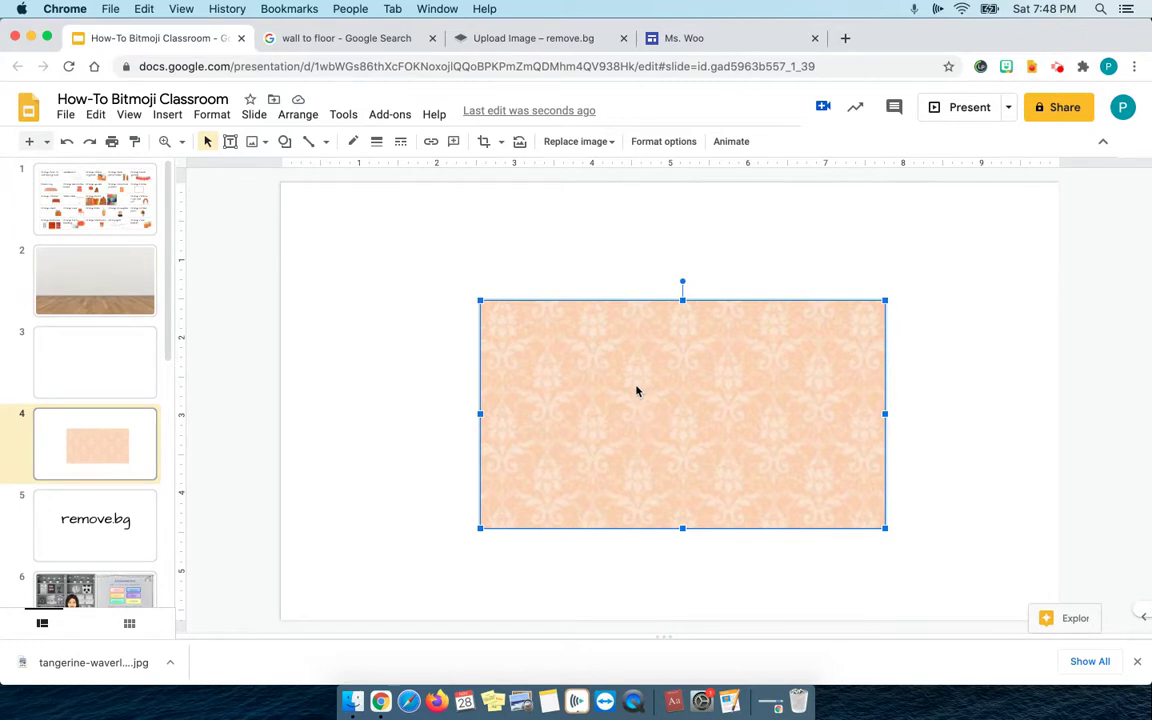
key("super+x")
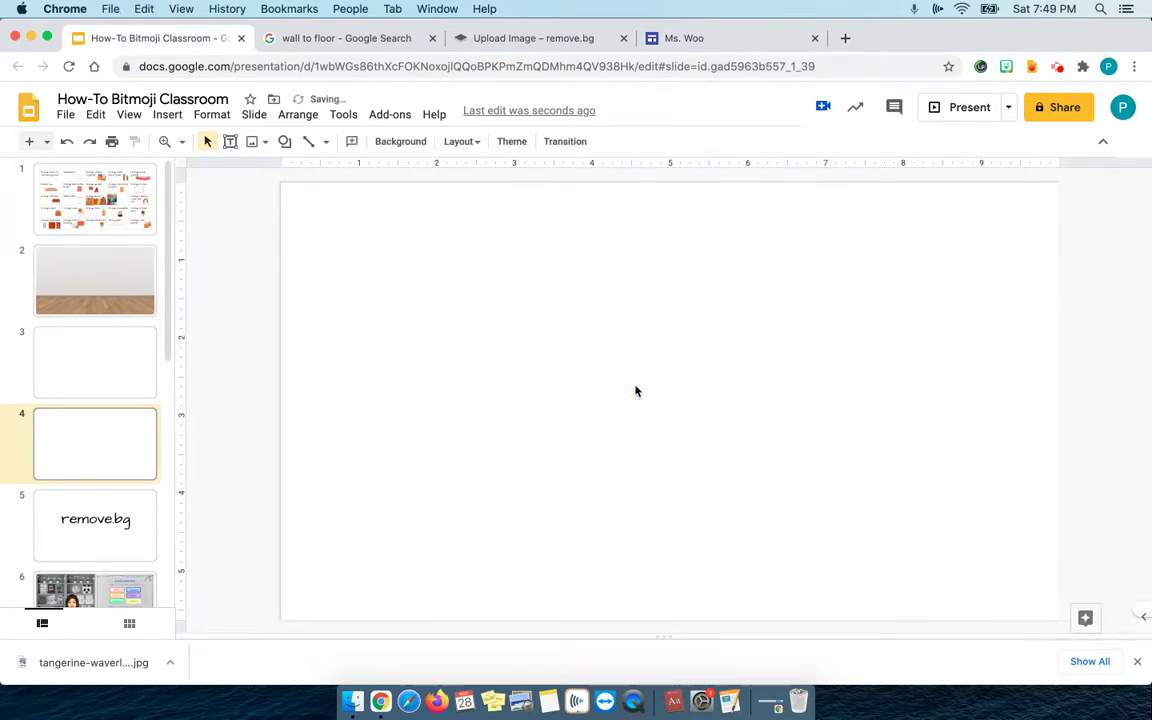
left_click(62, 263)
left_click(442, 237)
key("super+v")
right_click(545, 344)
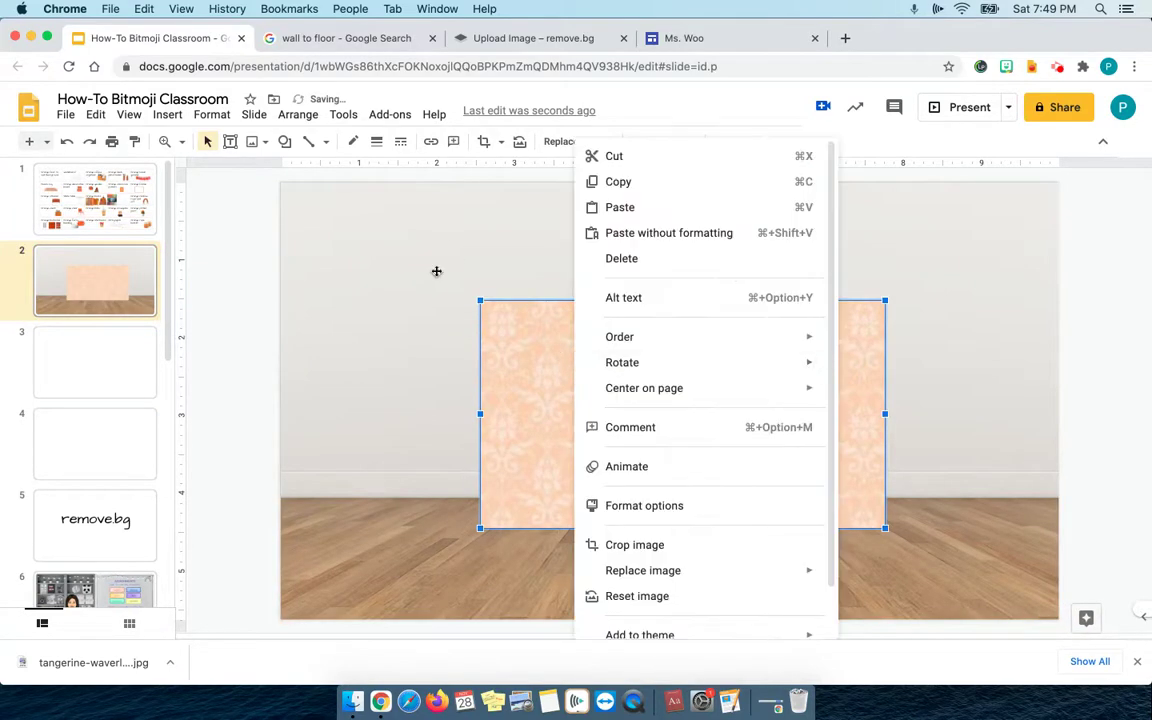
left_click(474, 330)
left_click_drag(474, 330, 328, 256)
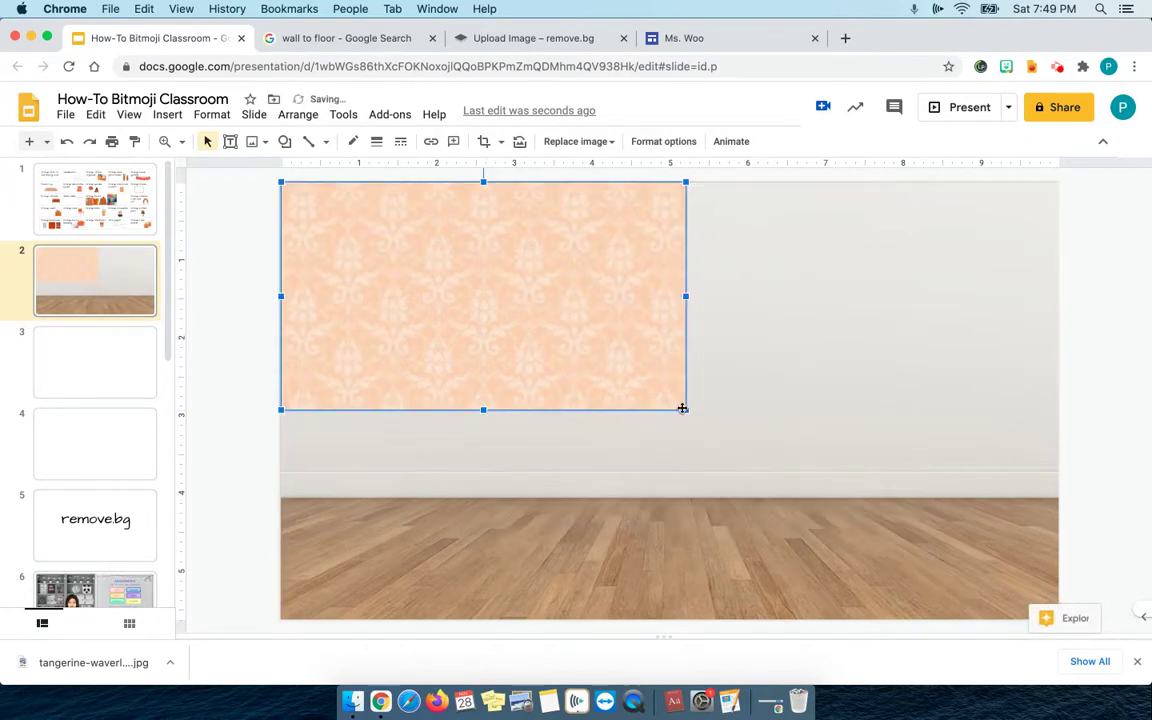
left_click_drag(682, 407, 503, 304)
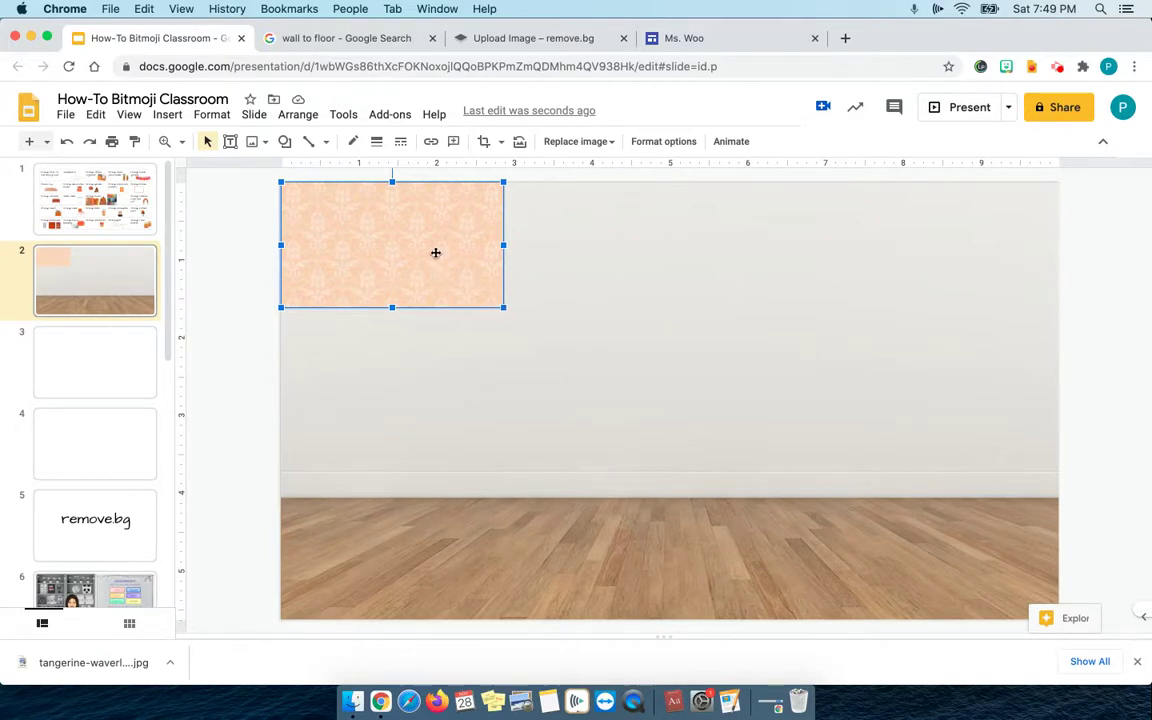
Step: Duplicate the wallpaper tile and spread the copies across the wall
key("ctrl+d")
key("ctrl+d")
key("ctrl+d")
key("ctrl+d")
key("ctrl+d")
key("ctrl+d")
key("ctrl+d")
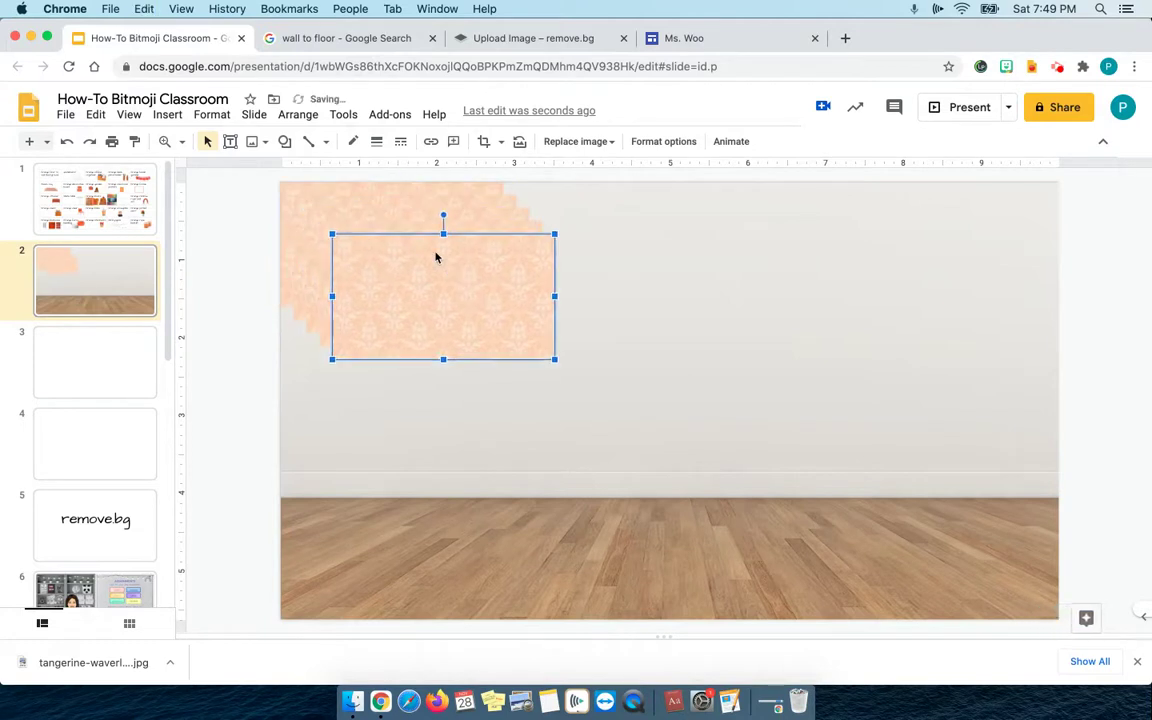
left_click_drag(435, 257, 939, 205)
left_click_drag(480, 285, 442, 375)
left_click_drag(500, 266, 805, 239)
left_click_drag(497, 259, 787, 378)
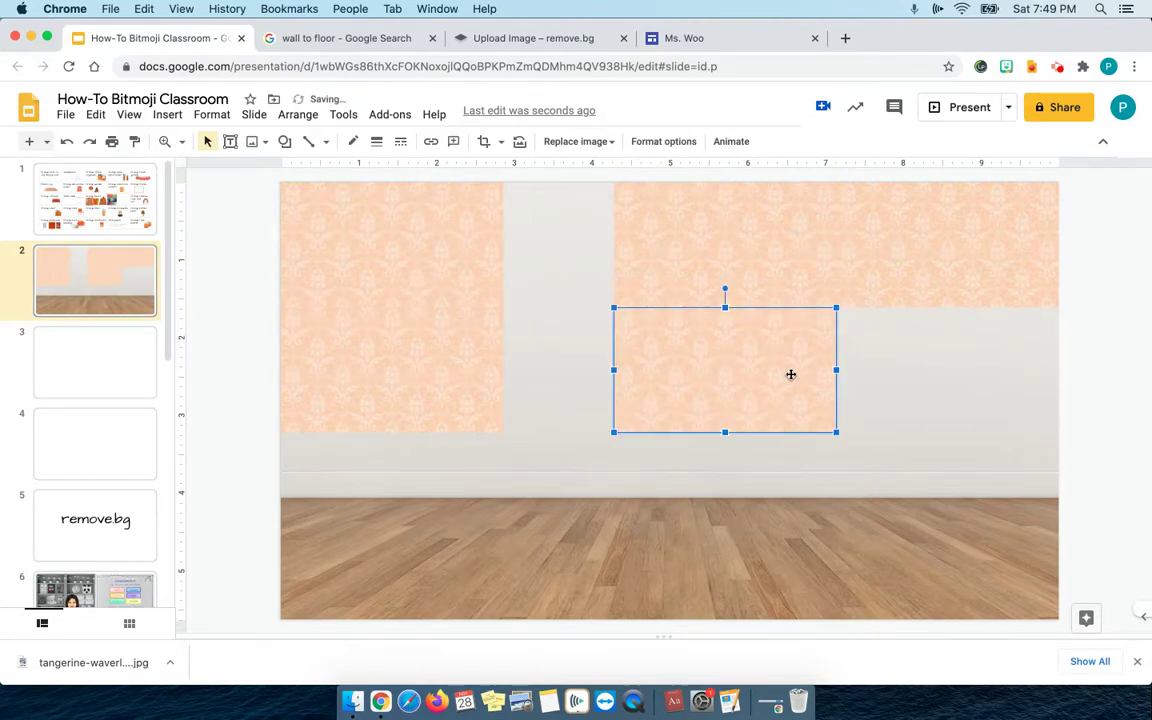
left_click(927, 366)
Step: Reposition the remaining wallpaper pieces to fill the gaps, leaving the wood floor visible
left_click_drag(918, 270, 612, 386)
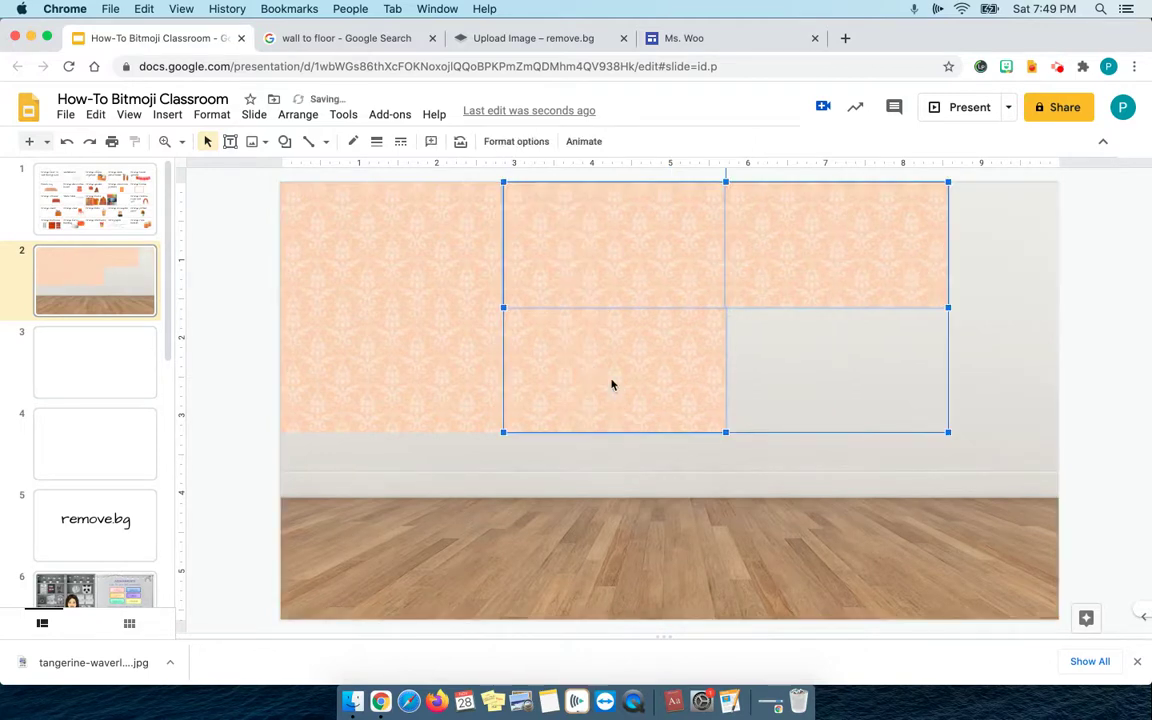
left_click(870, 352)
left_click(690, 356)
left_click_drag(690, 356, 1062, 242)
left_click(997, 330)
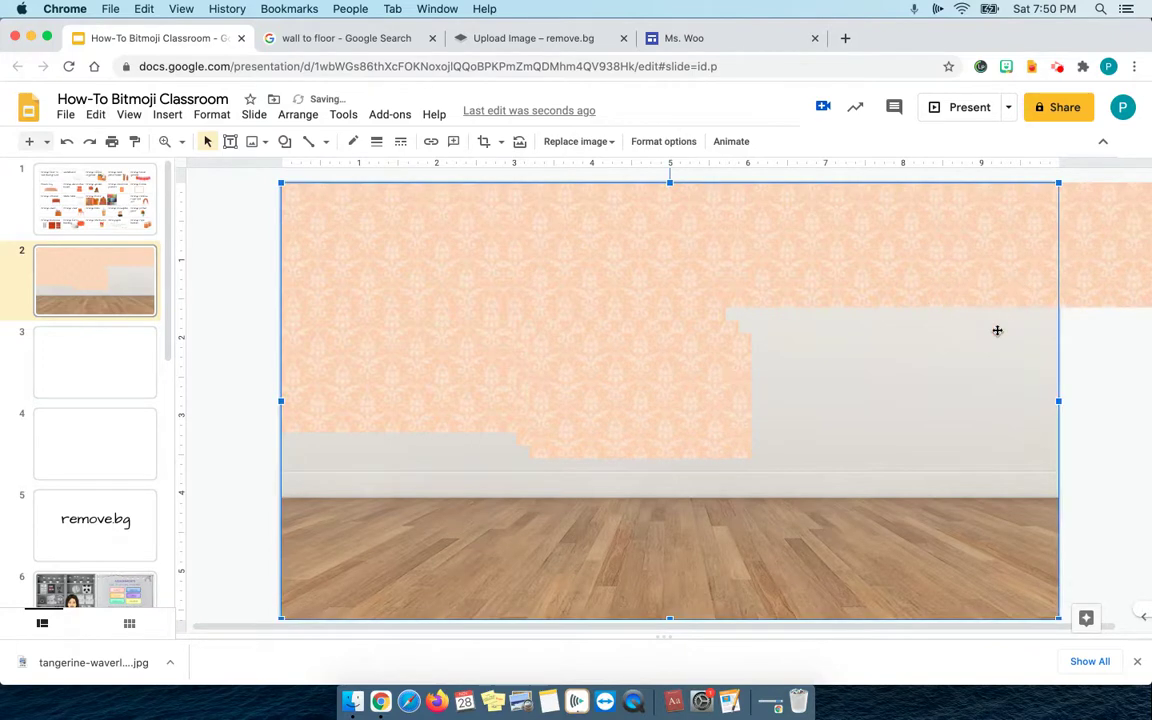
left_click(715, 383)
left_click_drag(715, 383, 1098, 356)
left_click(674, 383)
left_click_drag(674, 383, 1041, 370)
left_click(221, 357)
scroll(221, 357, "up", 1)
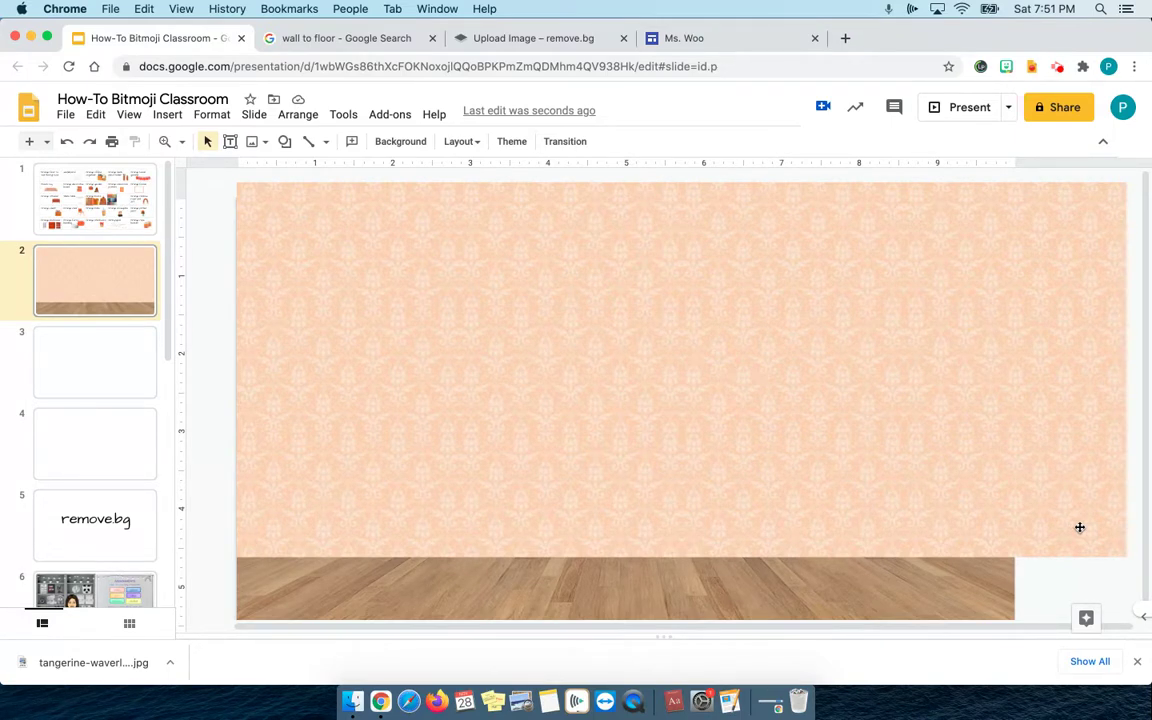
Step: Download the current slide as a PNG image (.png, current slide)
left_click(65, 115)
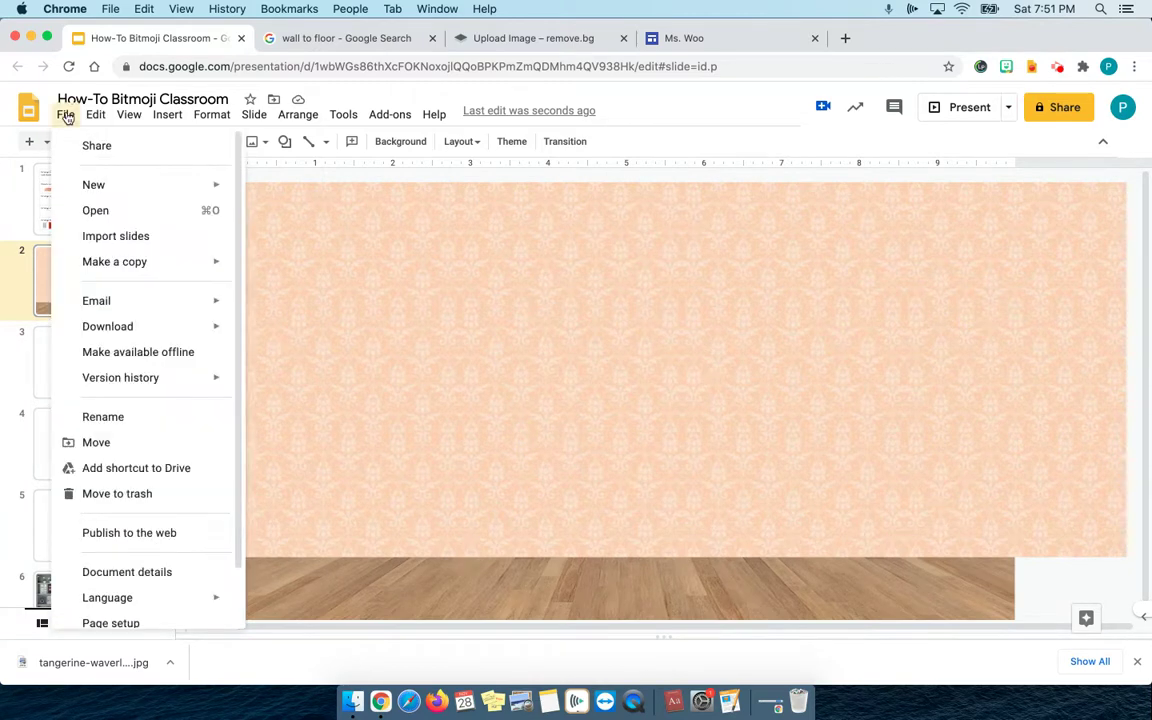
mouse_move(116, 327)
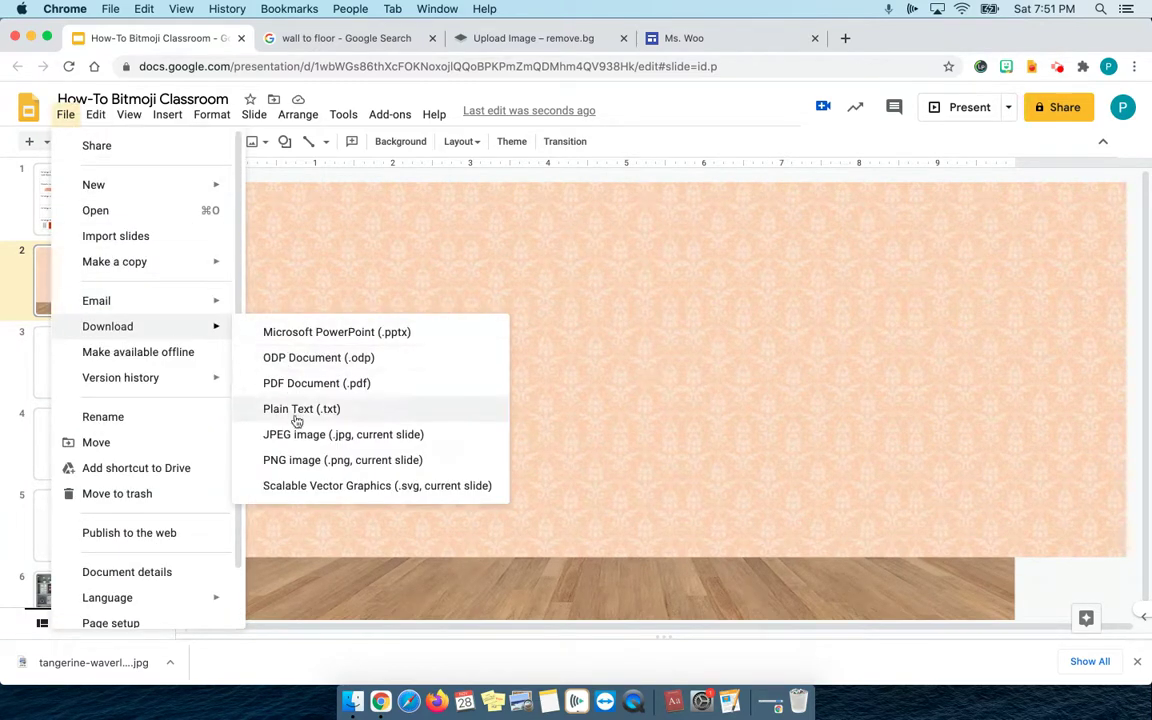
left_click(279, 461)
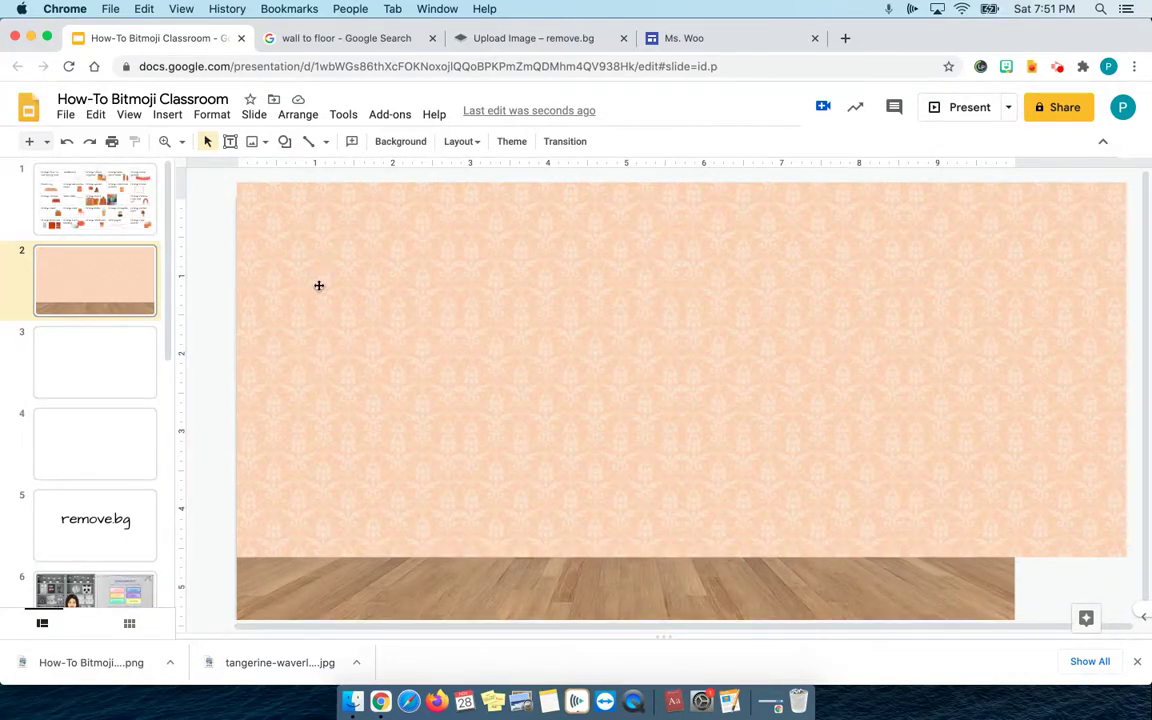
left_click_drag(327, 260, 308, 237)
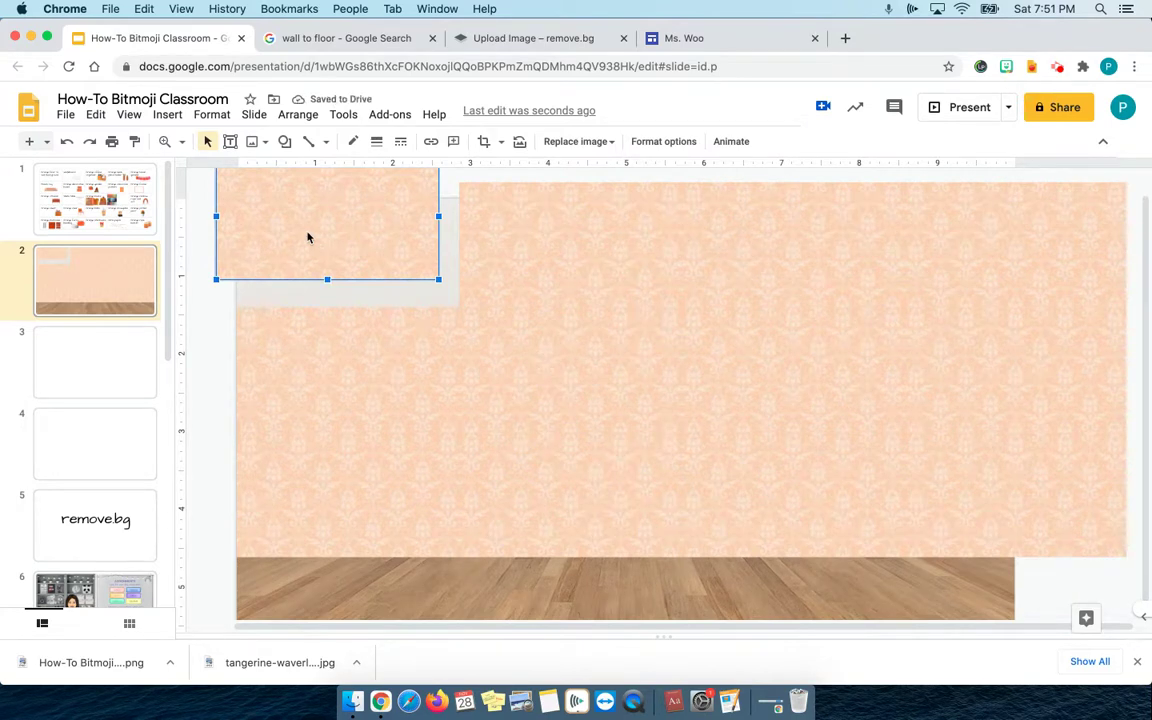
key("cmd+z")
left_click(223, 310)
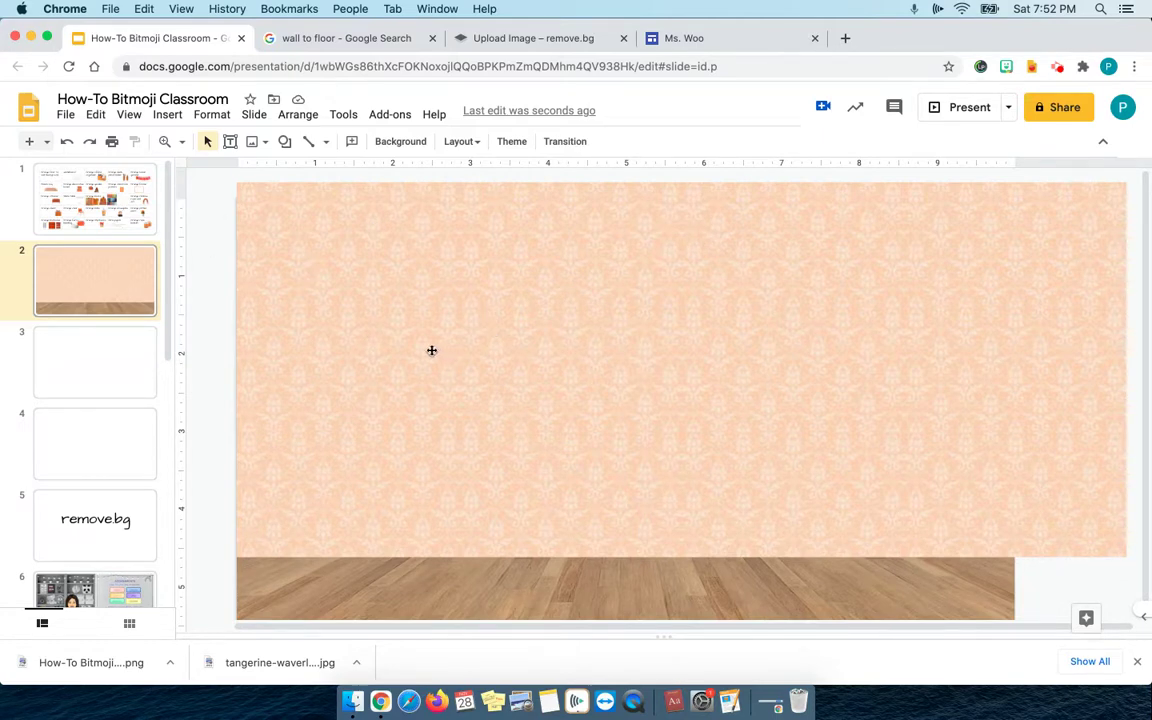
Step: Set slide 3's background image to the downloaded peach wall and wood floor PNG
left_click(91, 371)
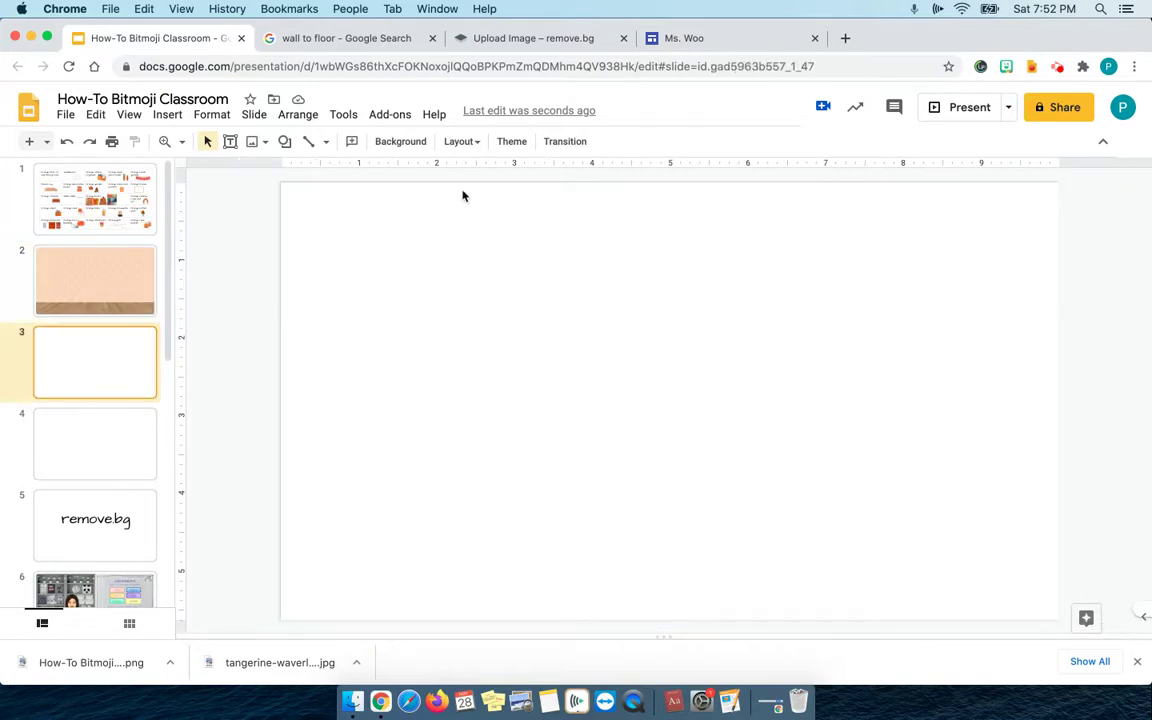
left_click(400, 141)
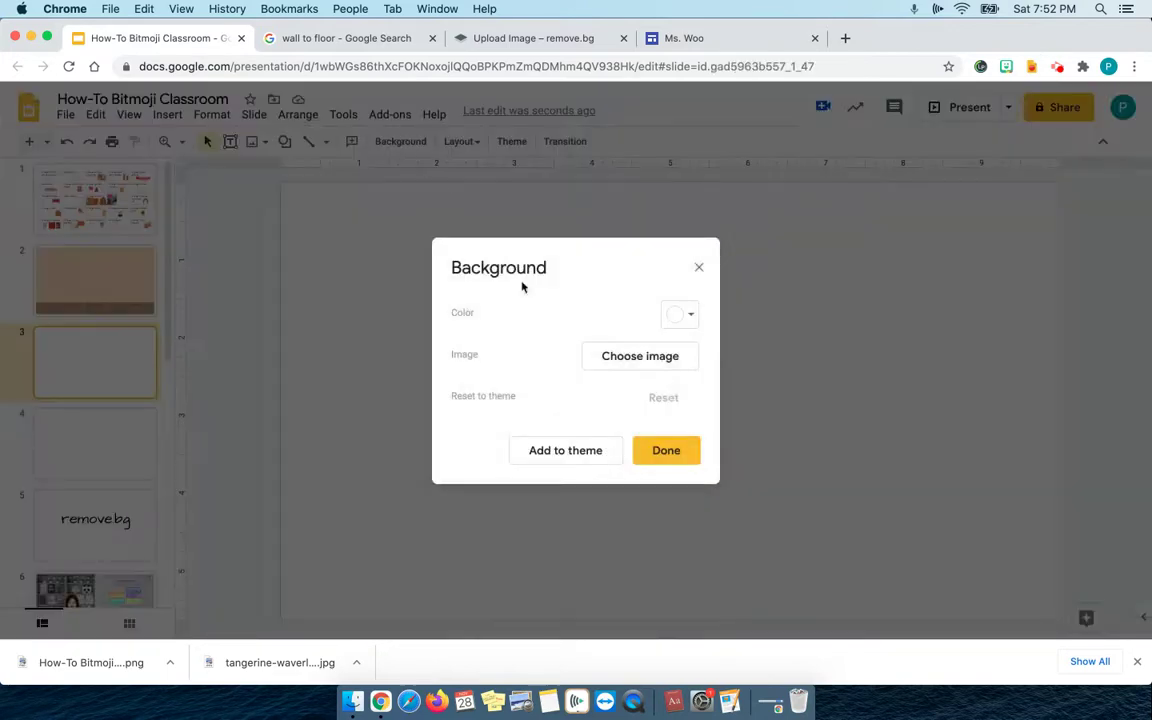
left_click(631, 357)
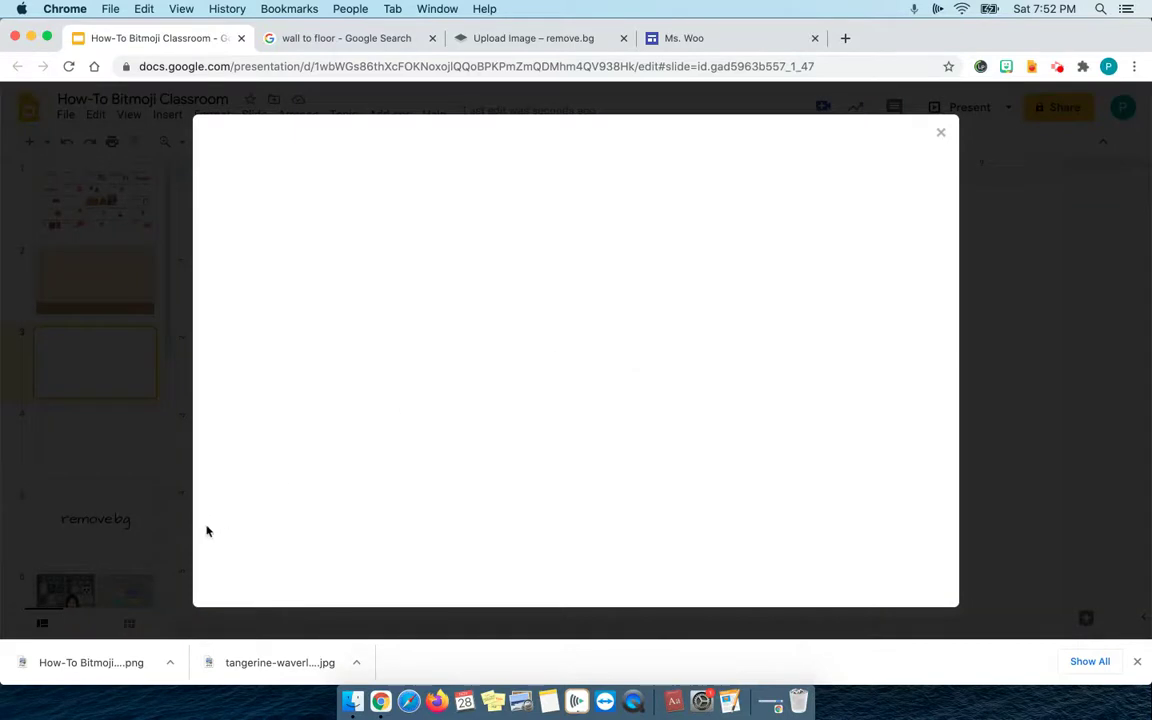
left_click_drag(52, 664, 653, 347)
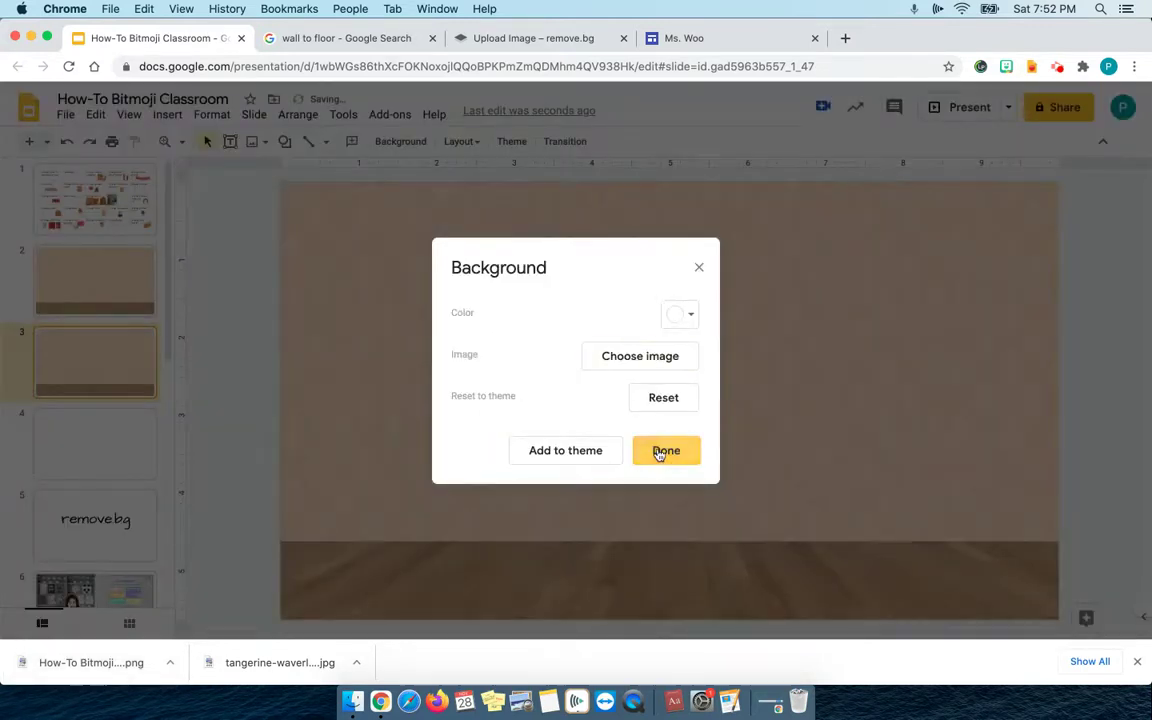
left_click(659, 453)
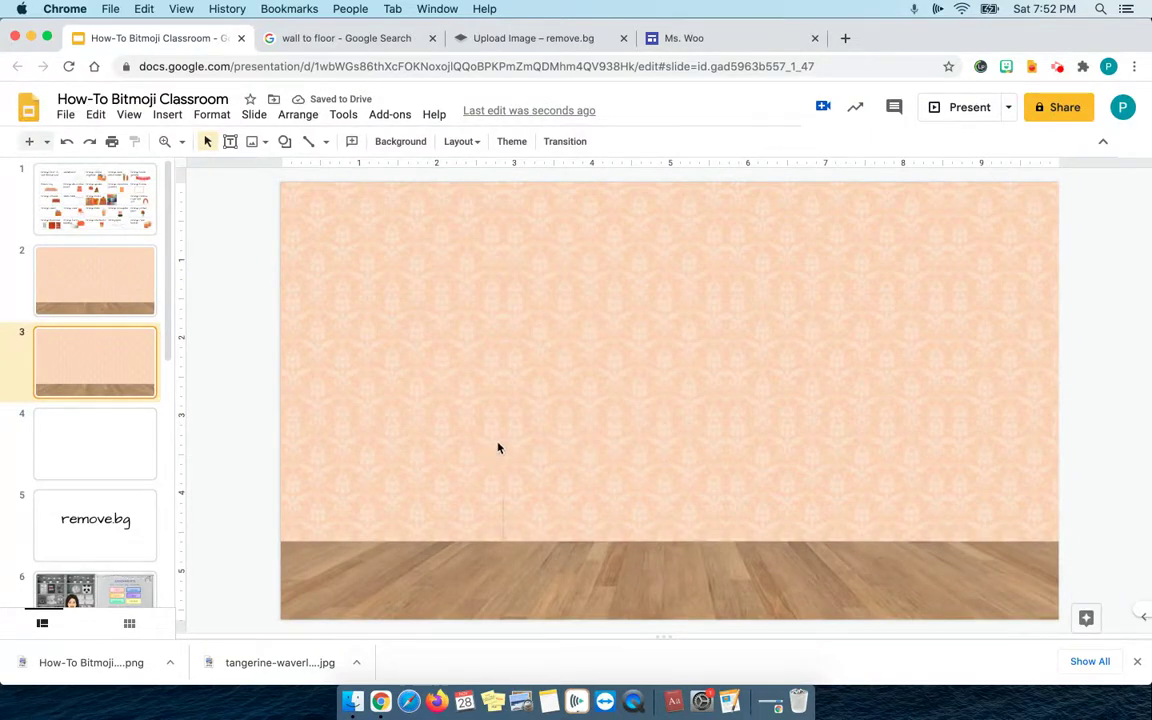
Step: Delete the old layered wall slide so the wall-and-floor background slide becomes slide 2
left_click_drag(424, 325, 684, 489)
left_click(90, 283)
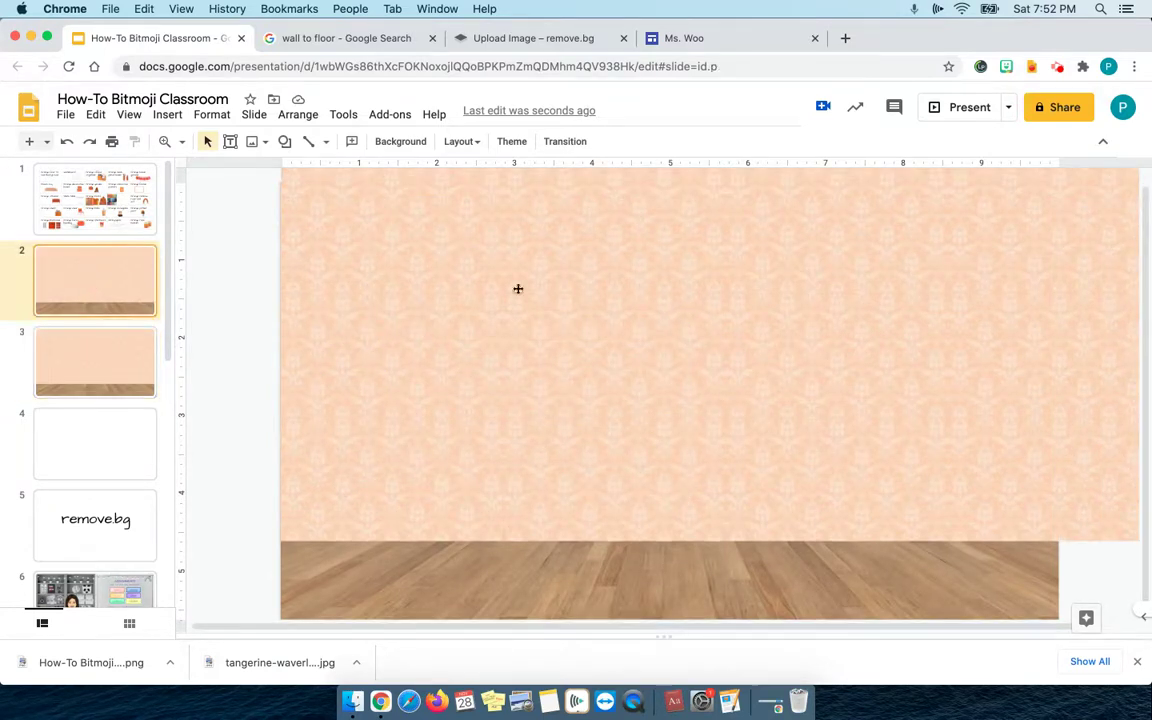
left_click(773, 368)
right_click(972, 450)
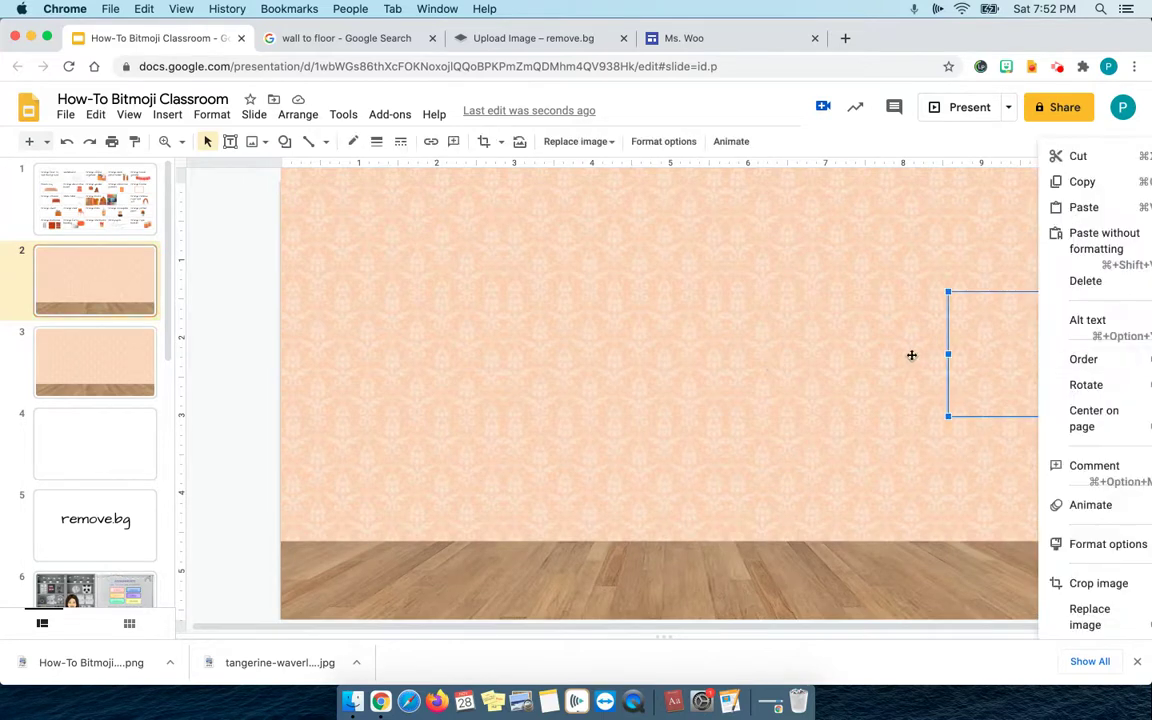
key("ctrl+v")
left_click_drag(910, 352, 871, 454)
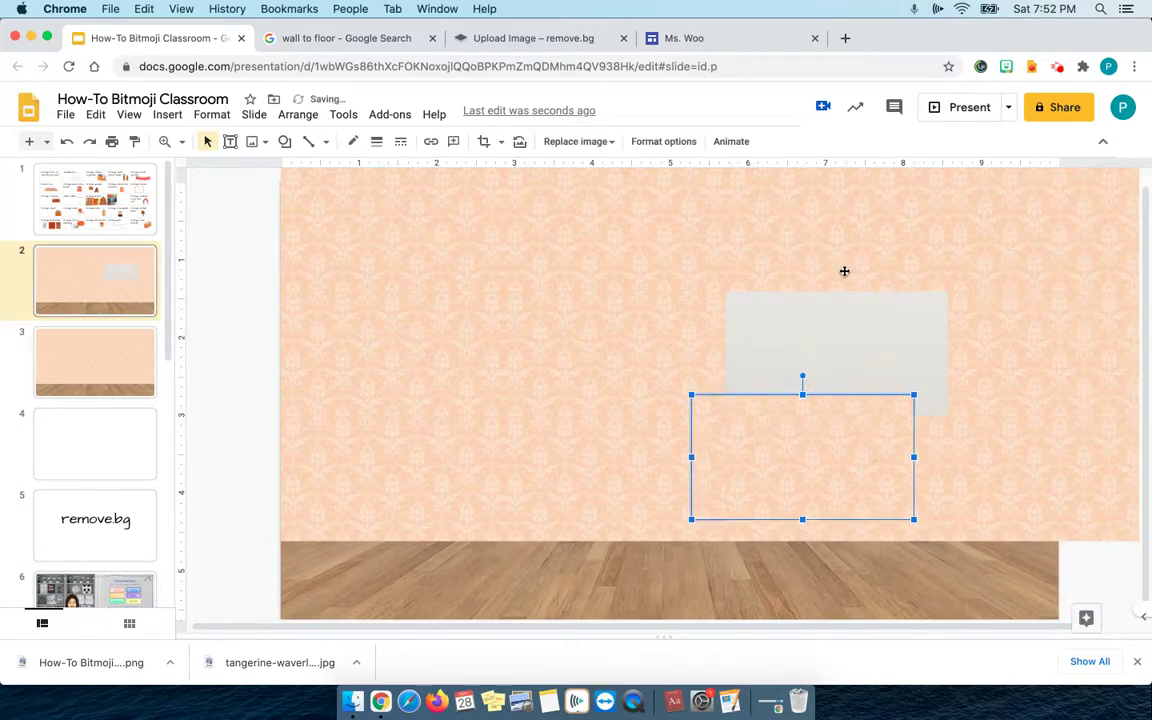
left_click(71, 266)
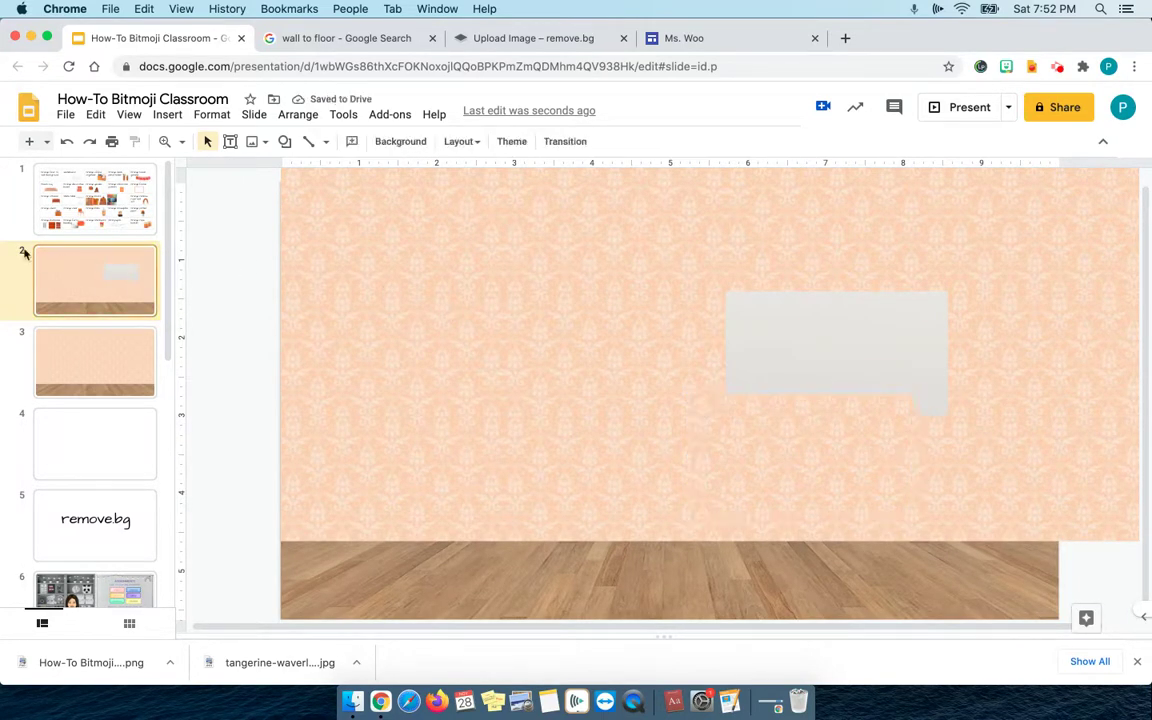
key("Delete")
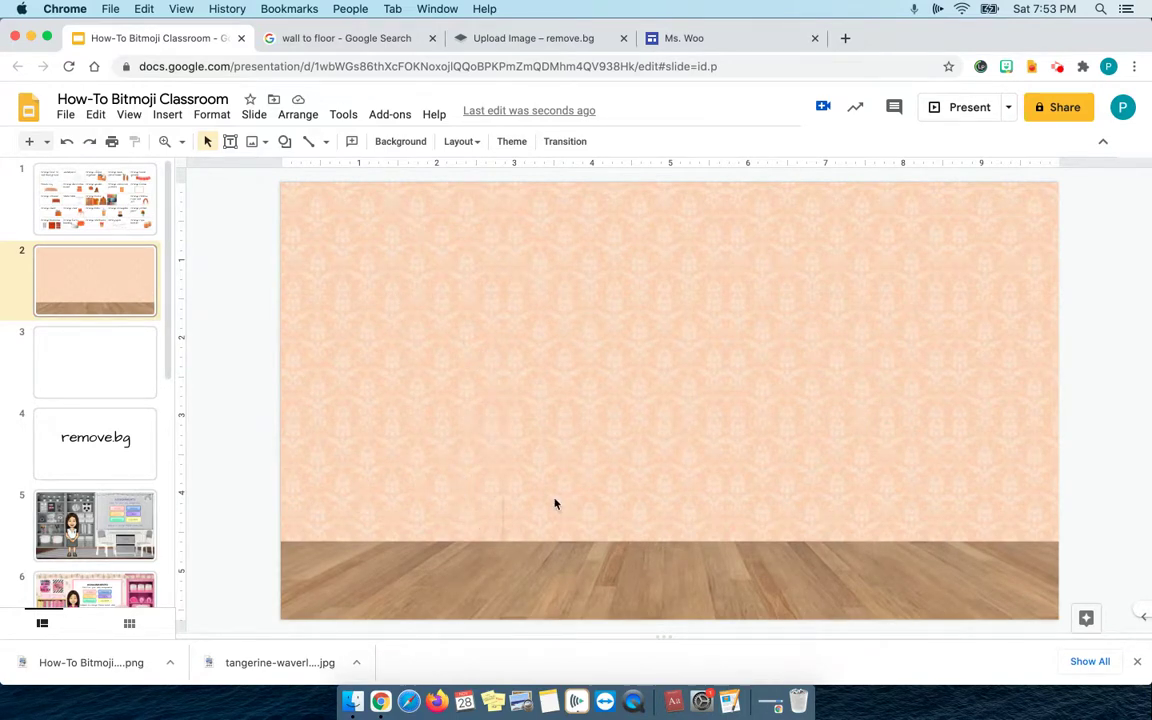
key("Up")
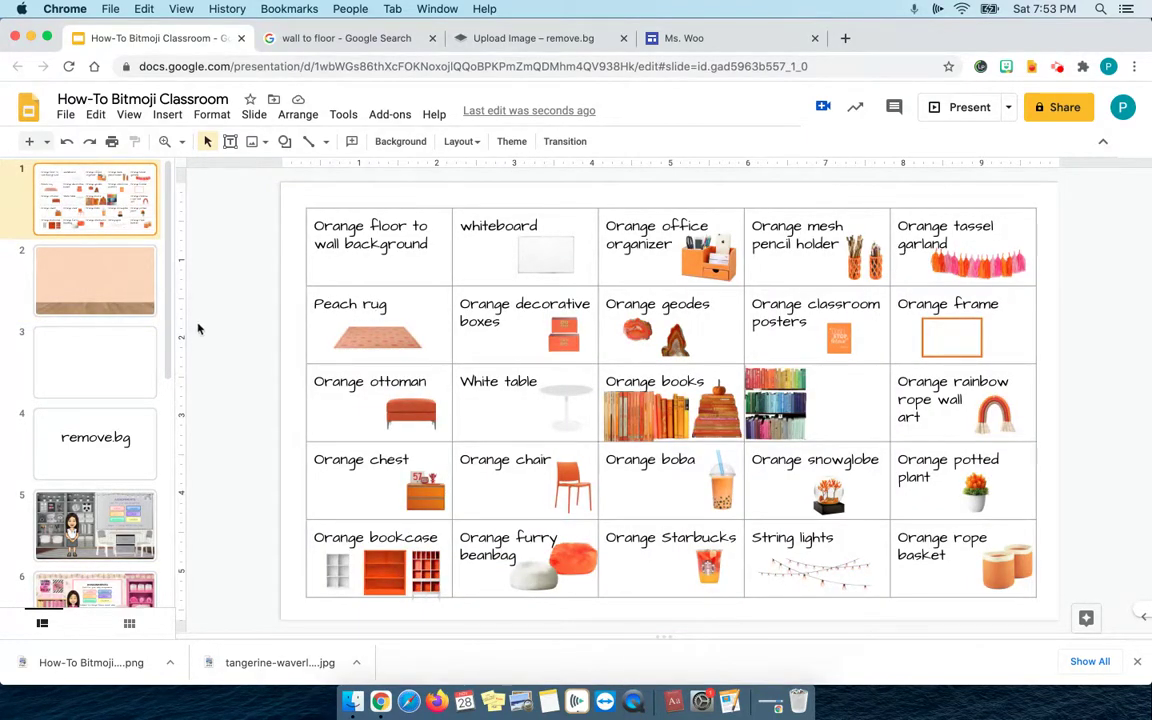
left_click(84, 284)
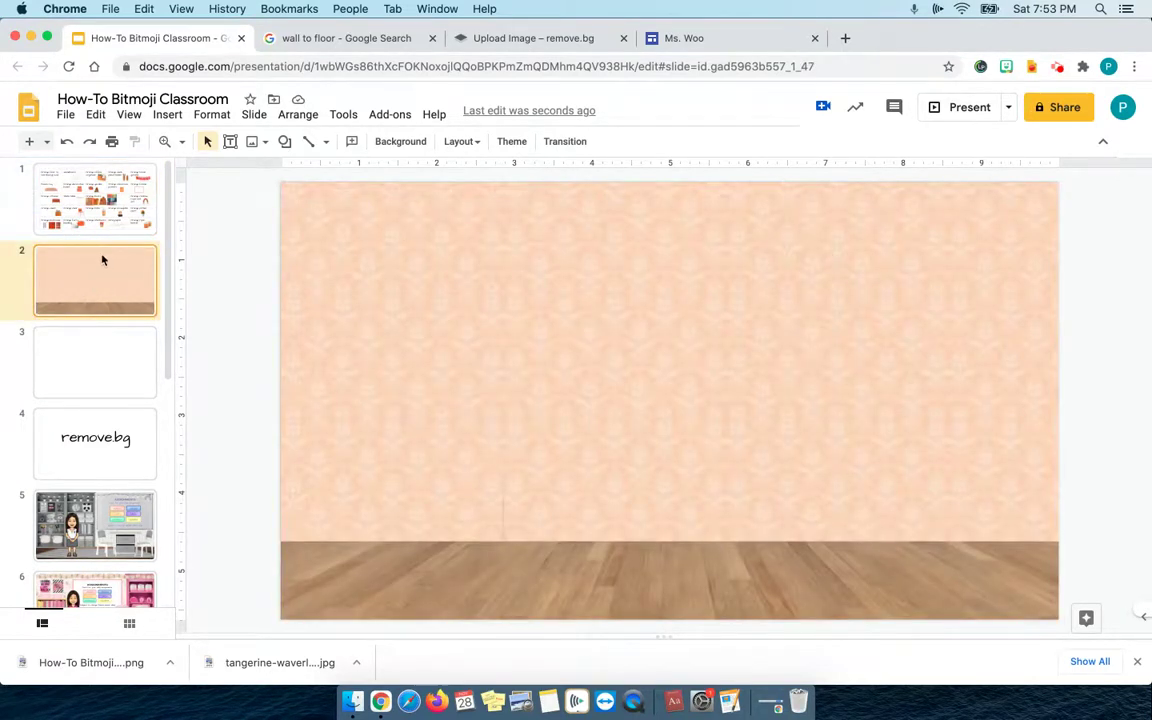
Step: Paste the Peach rug from slide 1 onto slide 2 and stretch it full-width across the floor
left_click(96, 218)
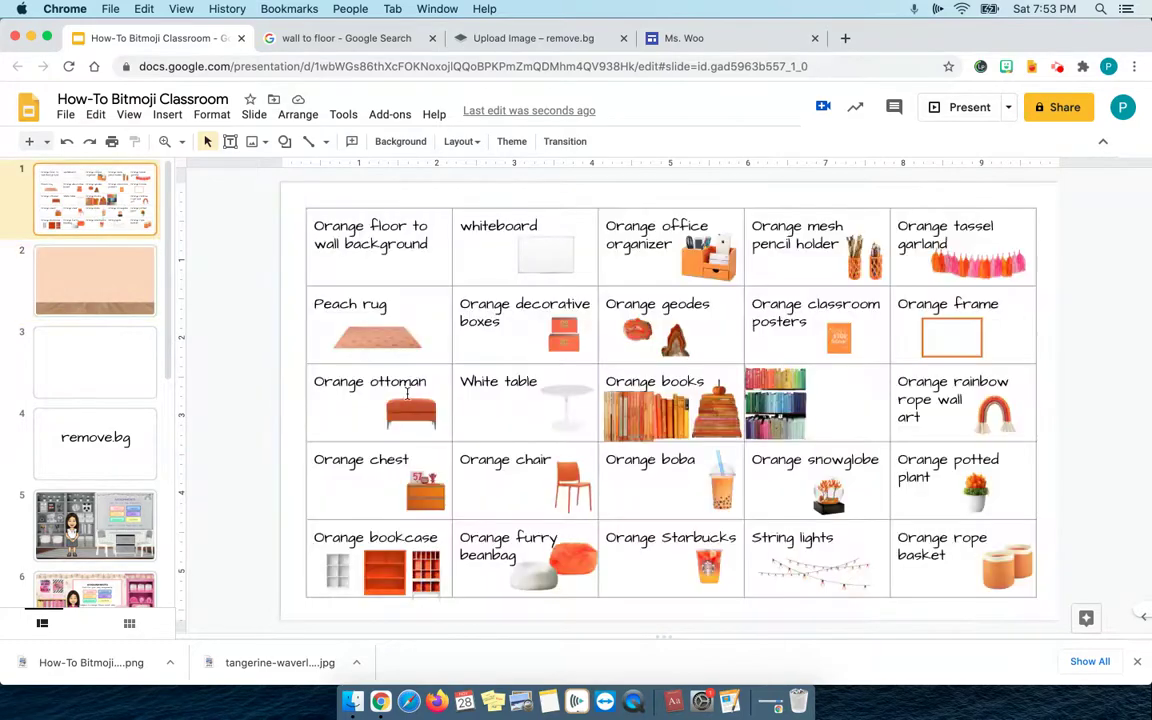
left_click(376, 335)
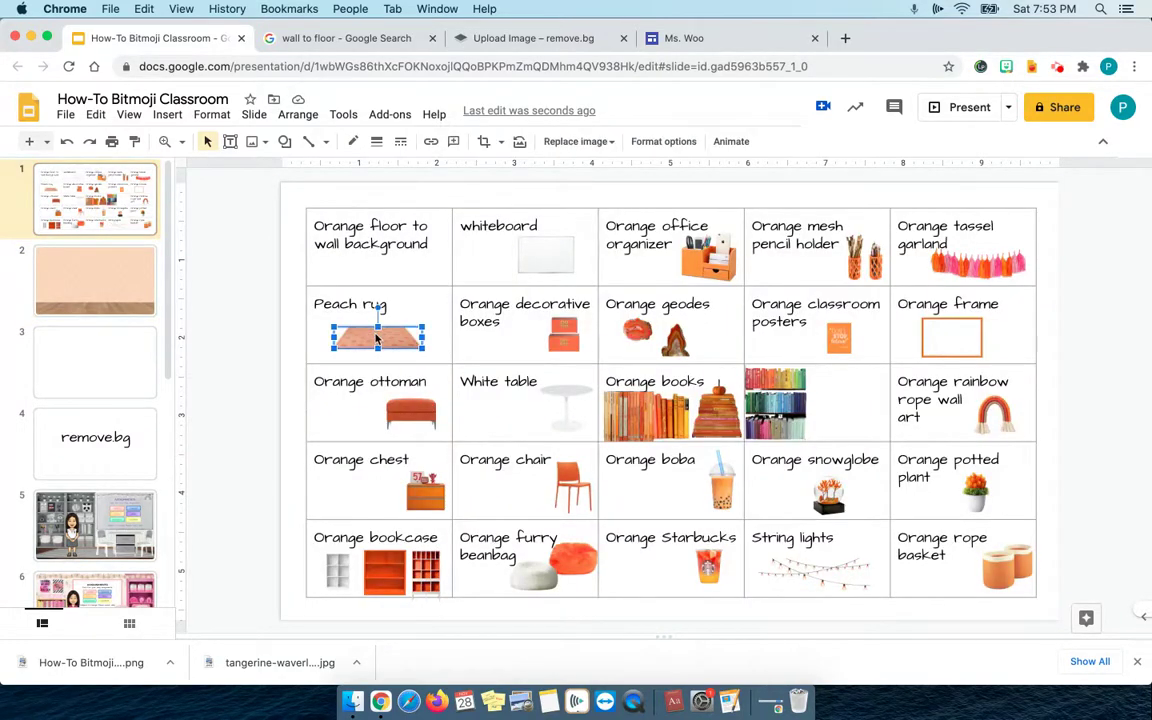
left_click(104, 287)
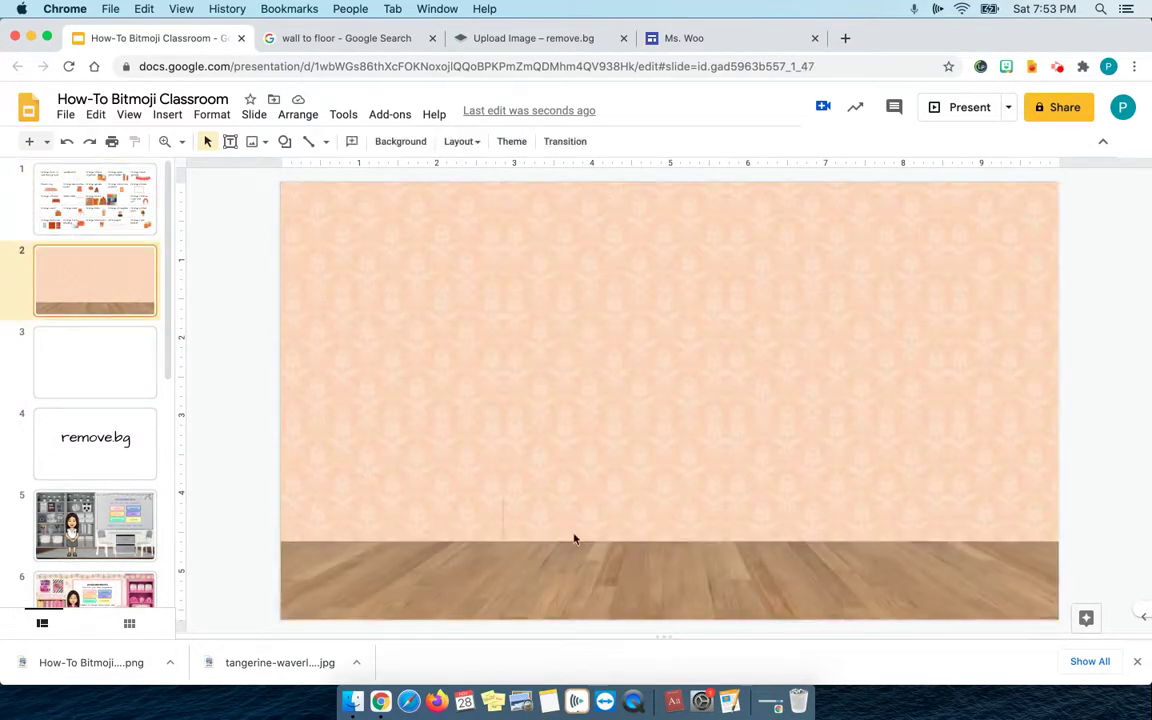
key("super+v")
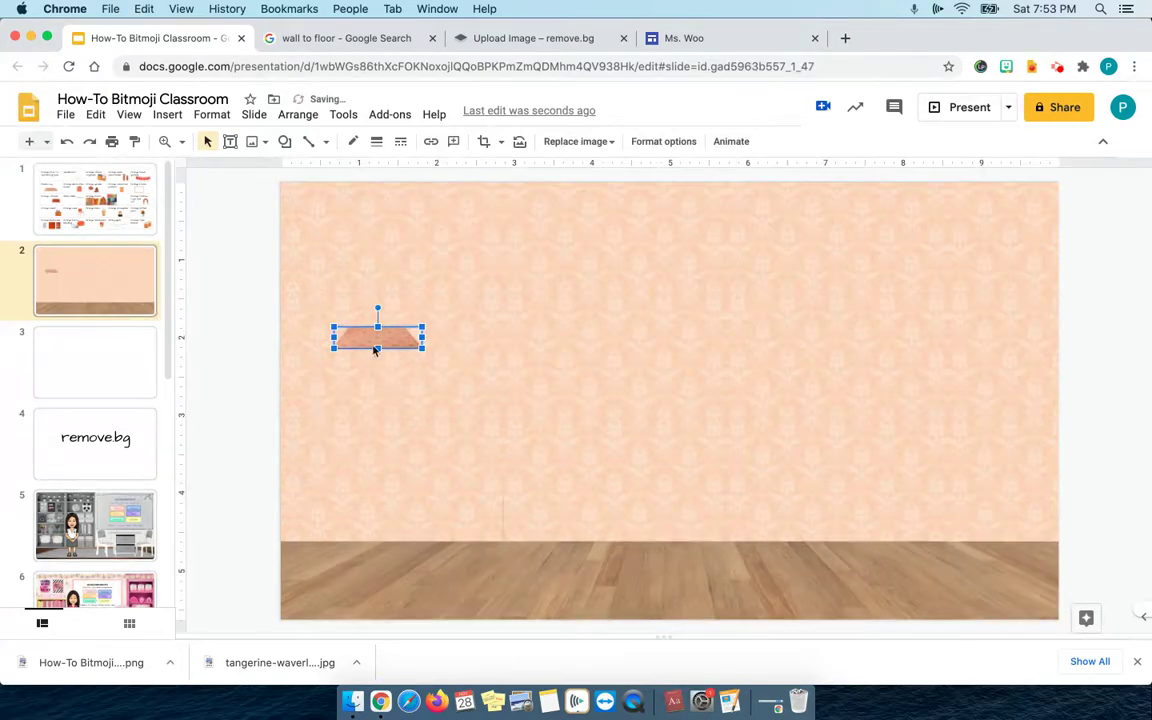
left_click_drag(423, 337, 1059, 344)
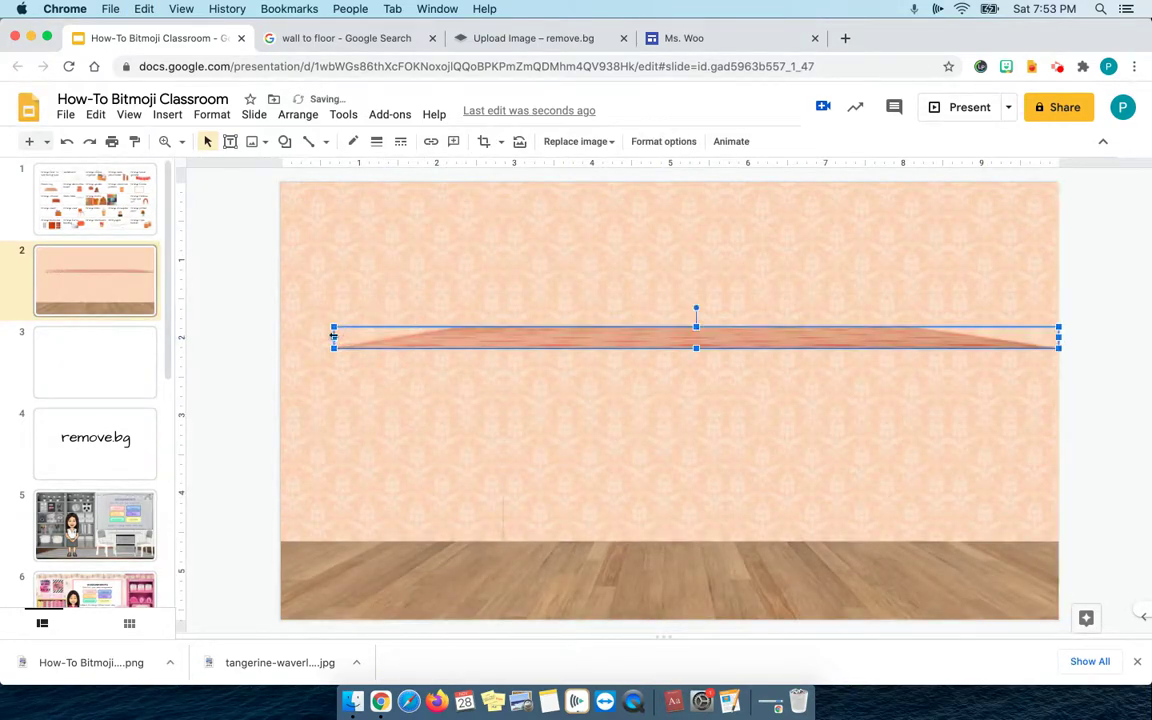
left_click_drag(334, 337, 280, 336)
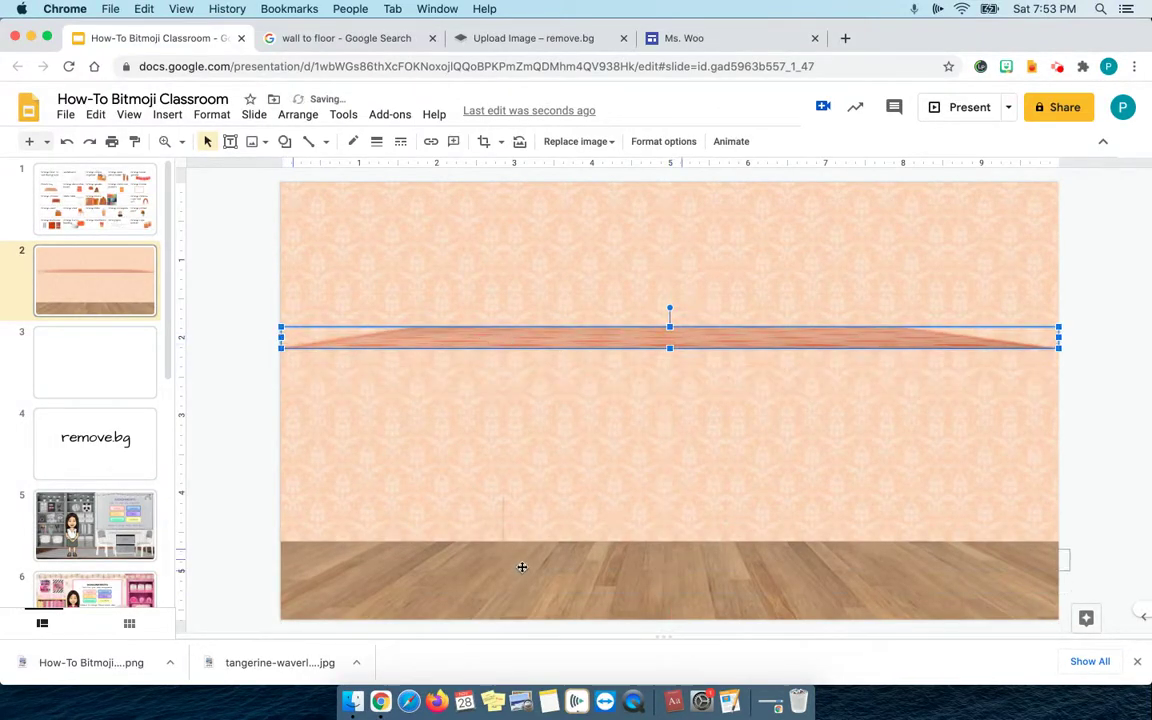
left_click_drag(517, 561, 522, 568)
left_click_drag(669, 569, 671, 612)
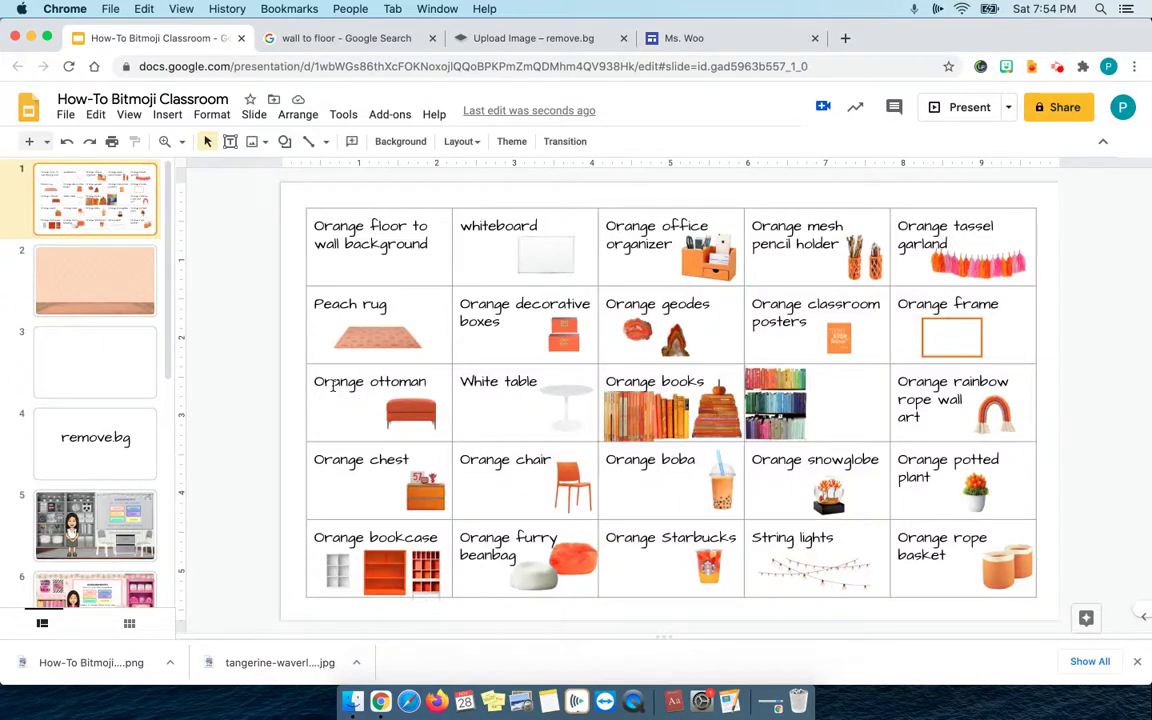
Step: Copy the Orange ottoman onto slide 2, enlarge it, and centre it on the rug
left_click(407, 414)
key("super+c")
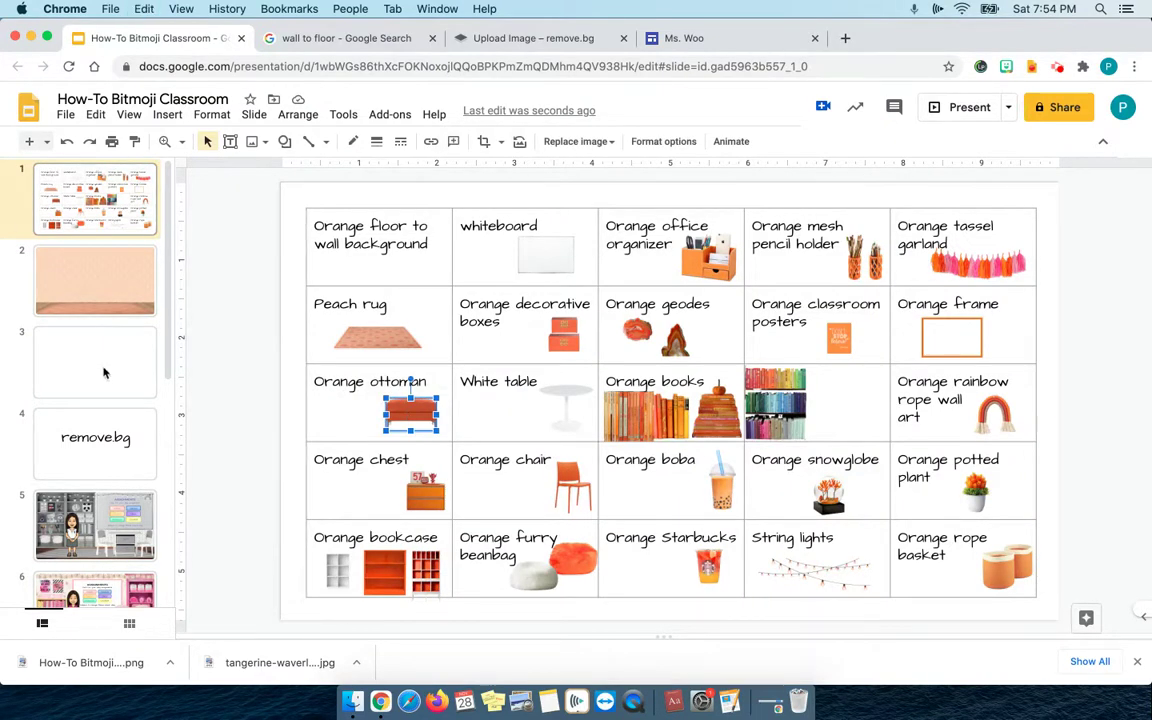
left_click(84, 272)
key("super+v")
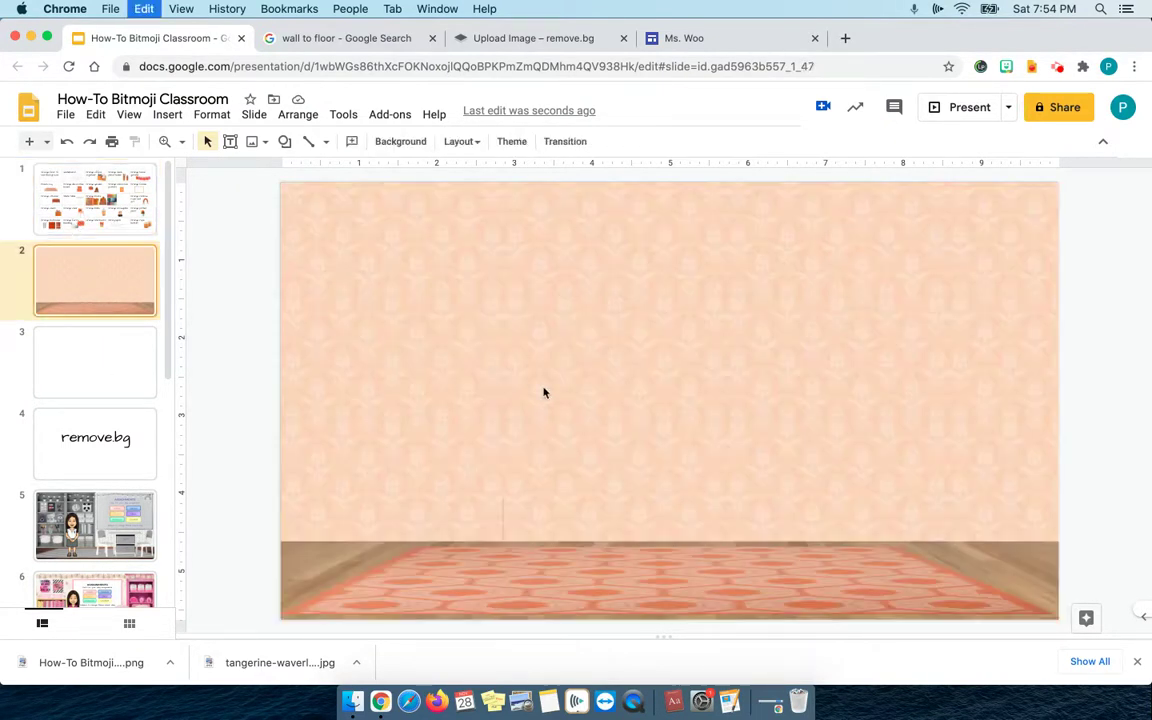
left_click_drag(436, 430, 609, 514)
left_click_drag(471, 433, 614, 432)
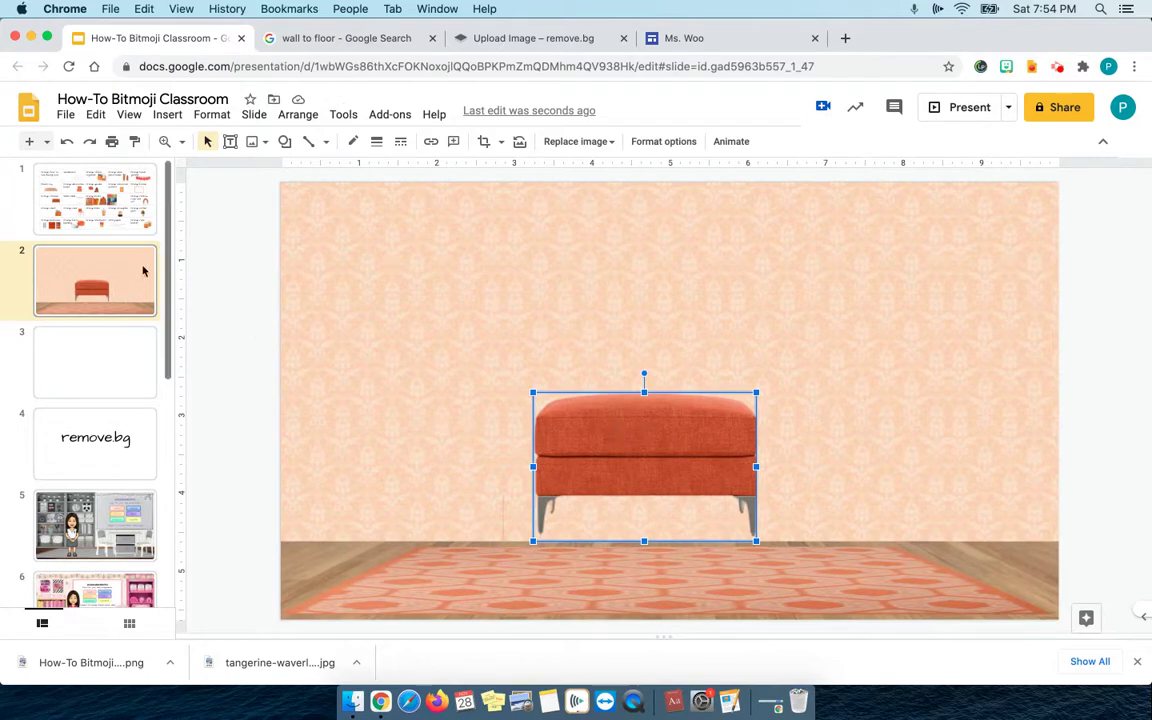
left_click(60, 207)
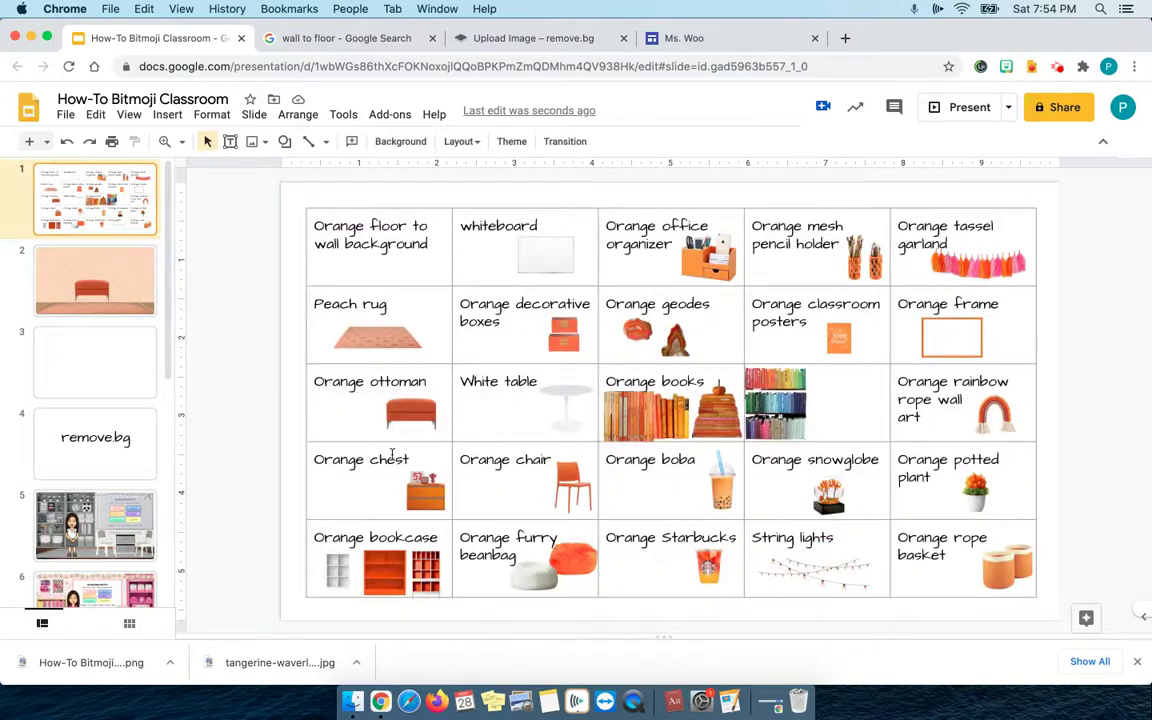
Step: Paste the Orange chest and Orange bookcase onto slide 2 and enlarge the chest at the right wall
left_click(425, 493)
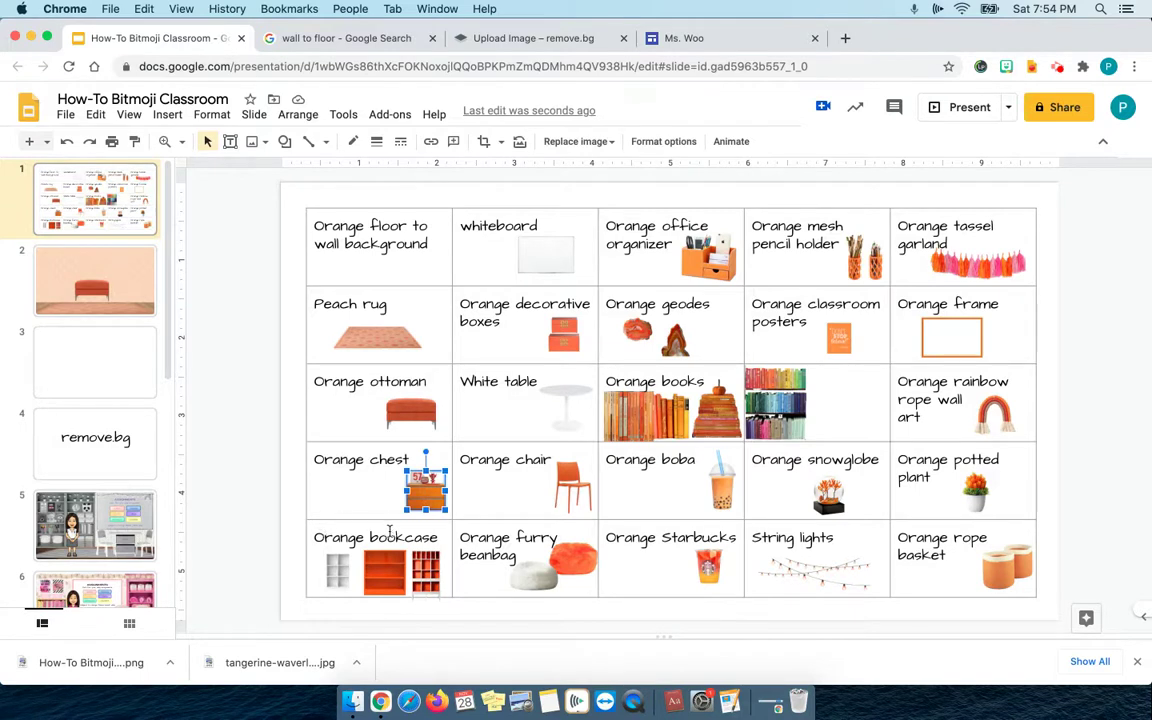
left_click(336, 567, "shift")
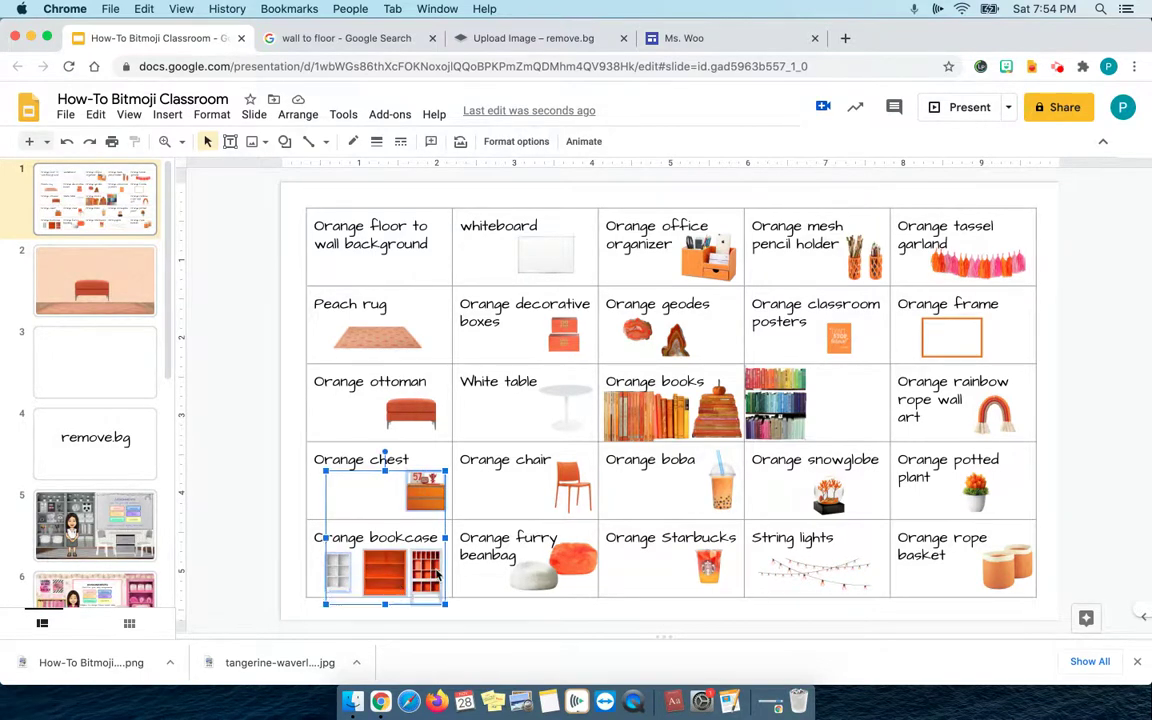
left_click(102, 283)
key("super+v")
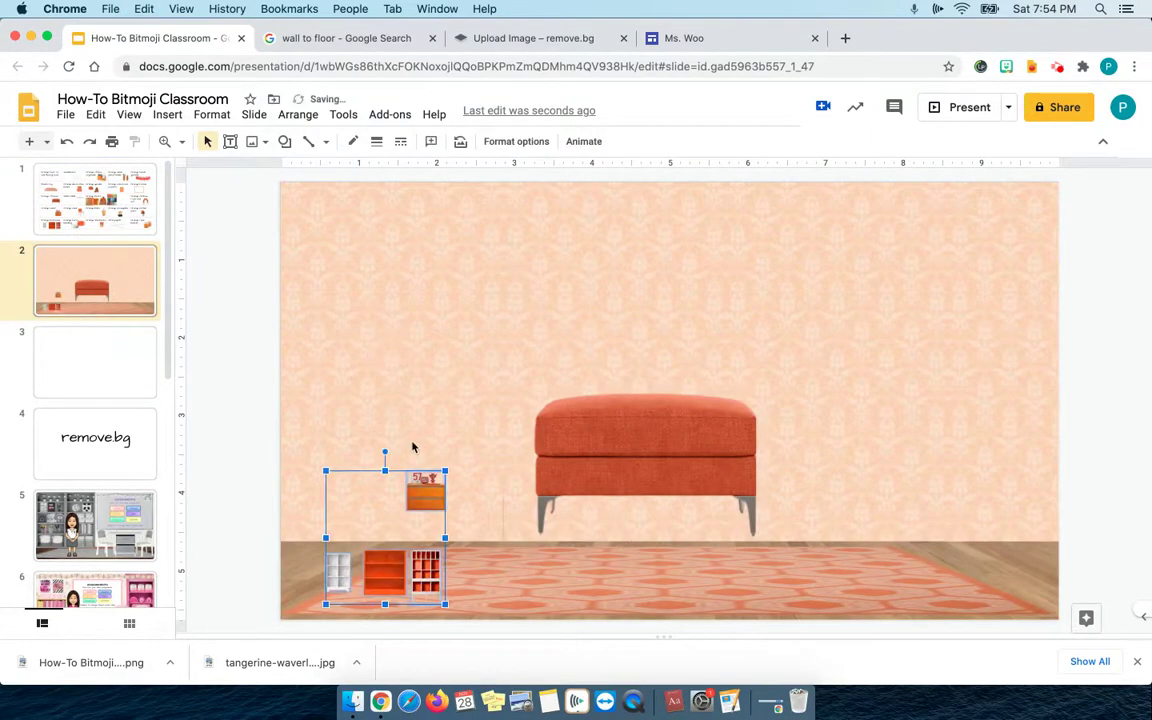
left_click(462, 452)
left_click(420, 505)
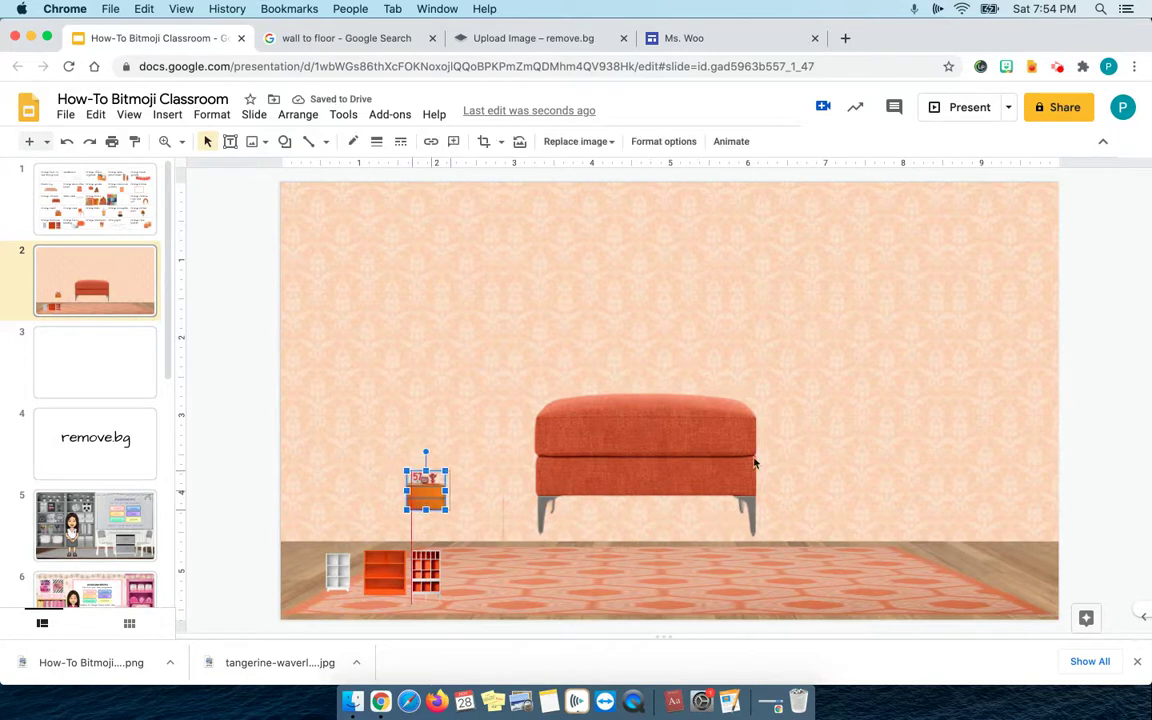
left_click_drag(1029, 535, 1029, 534)
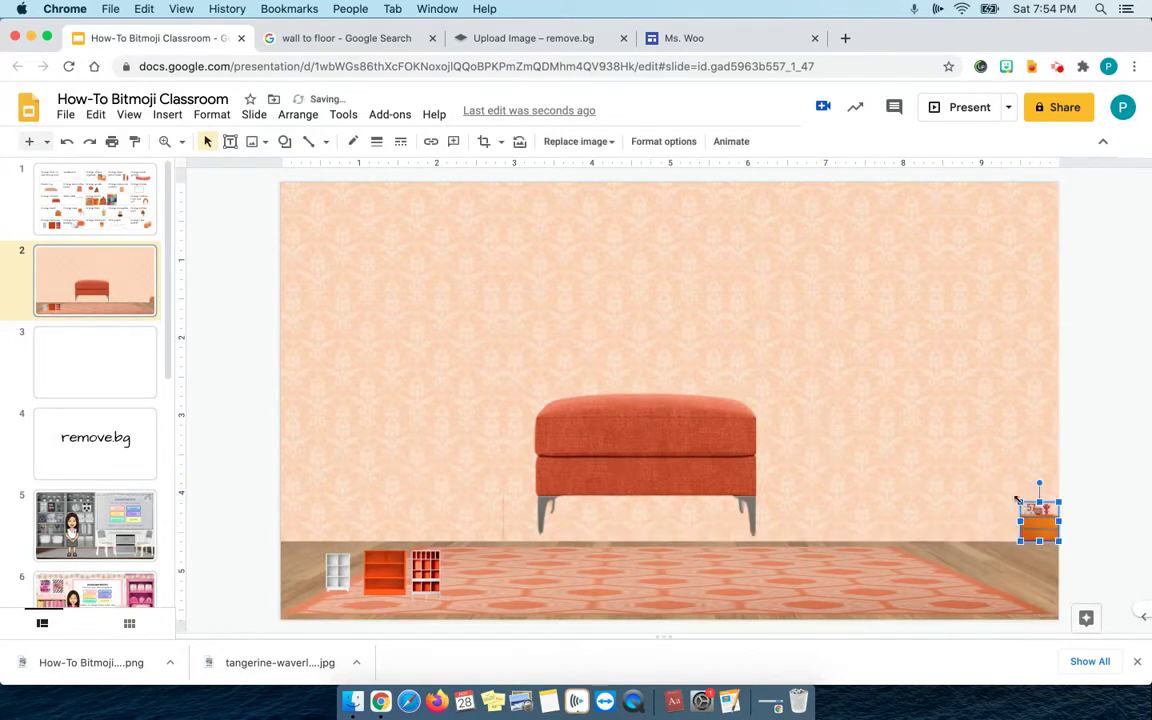
right_click(1019, 506)
left_click(878, 396)
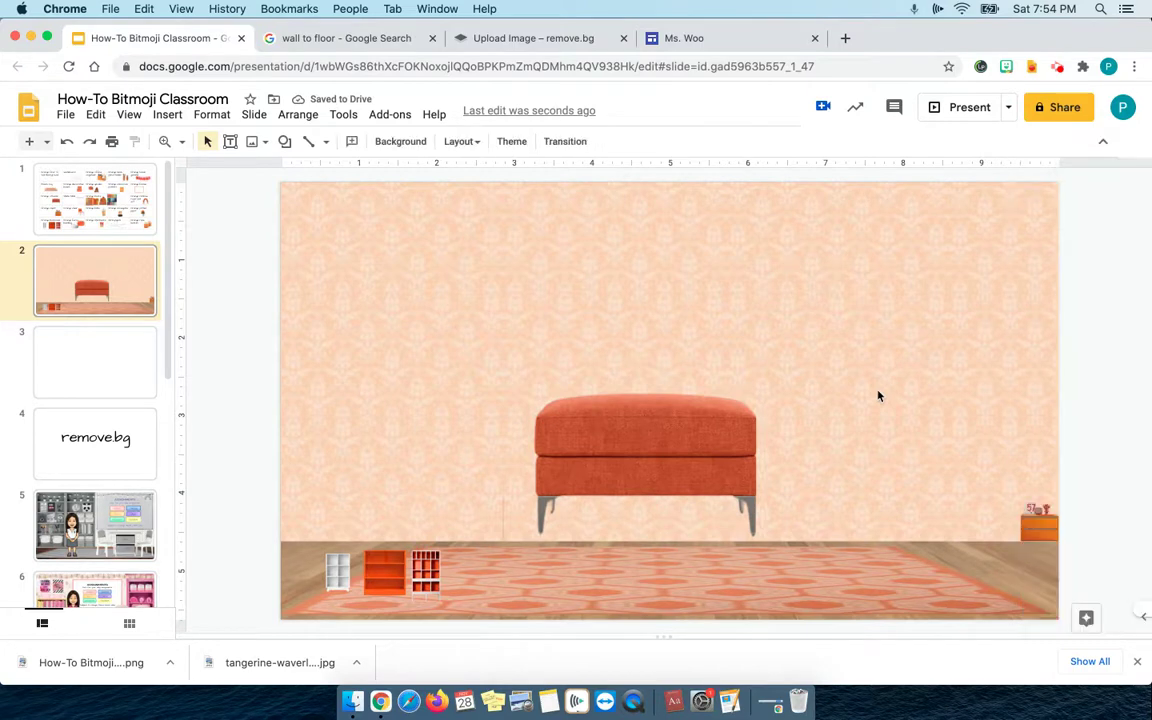
right_click(1040, 515)
key("Escape")
left_click_drag(1019, 503, 830, 401)
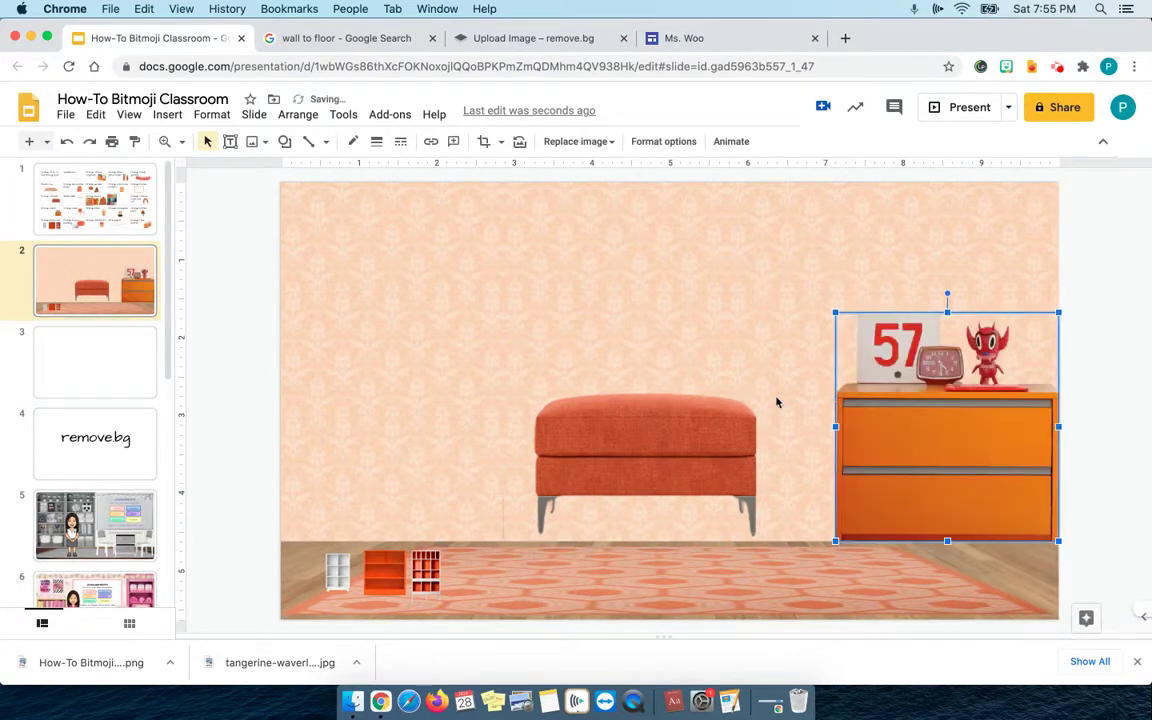
Step: Lift the red cubby shelf, orange bookcase and white cube shelf onto the wall, enlarging the white shelf
left_click_drag(422, 574, 398, 382)
left_click(370, 556)
left_click_drag(370, 556, 205, 352)
left_click_drag(322, 577, 603, 433)
left_click_drag(562, 331, 697, 541)
left_click_drag(547, 300, 510, 243)
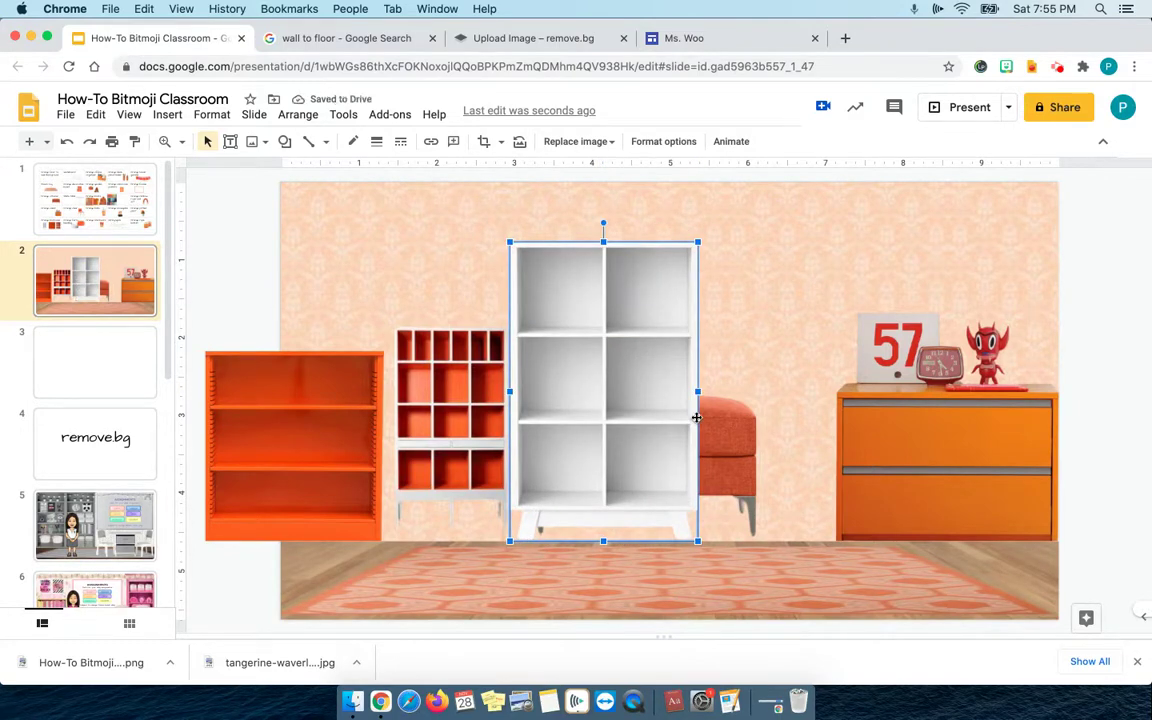
Step: Set the ottoman in front of the chest, shift the white shelf right, and enlarge the red cubby
left_click_drag(732, 431, 938, 500)
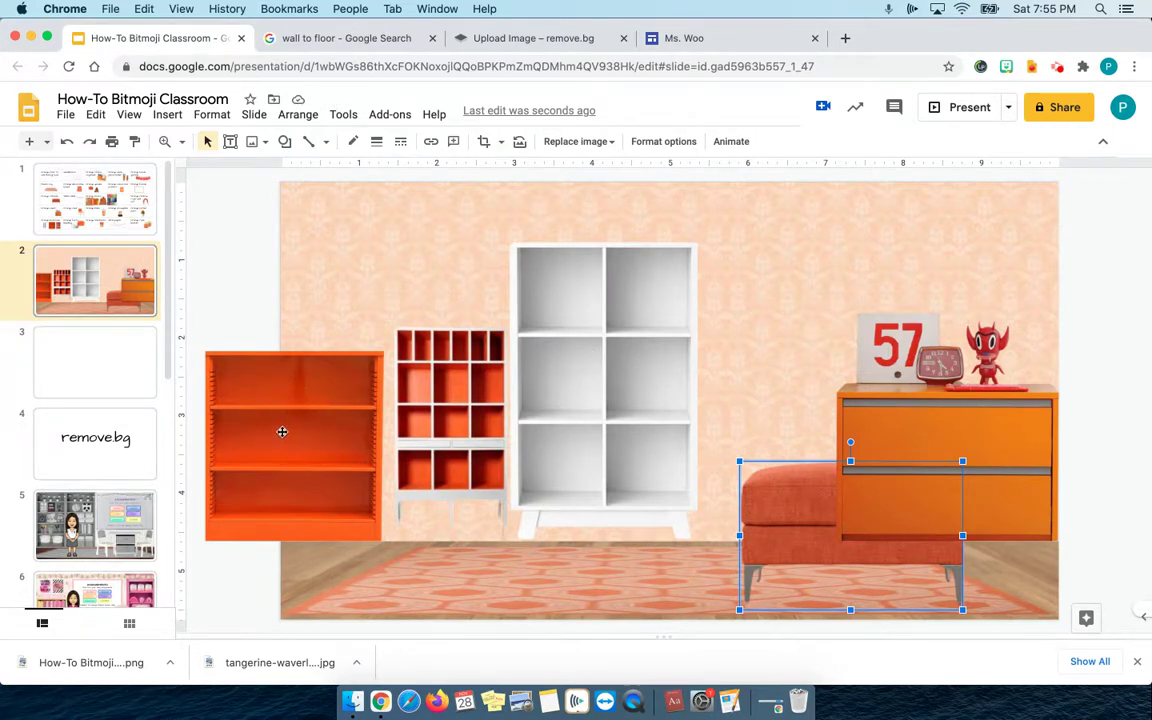
left_click(446, 413)
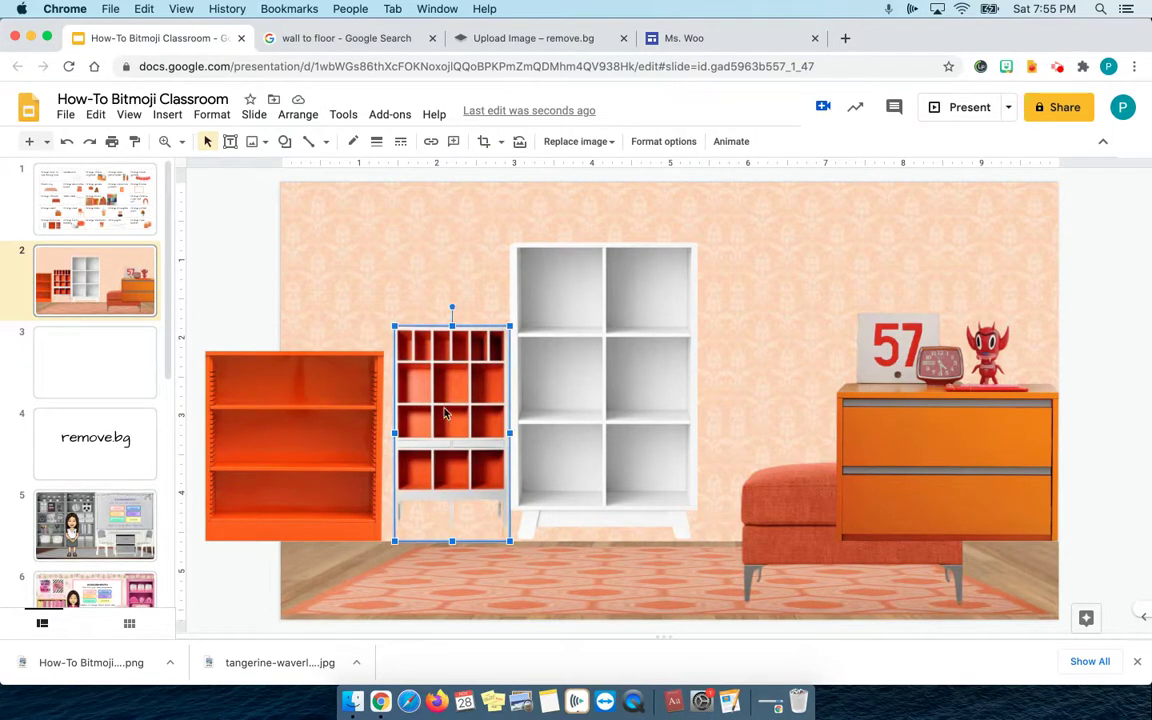
left_click(553, 291)
left_click_drag(553, 291, 686, 285)
left_click(467, 362)
left_click_drag(511, 326, 581, 301)
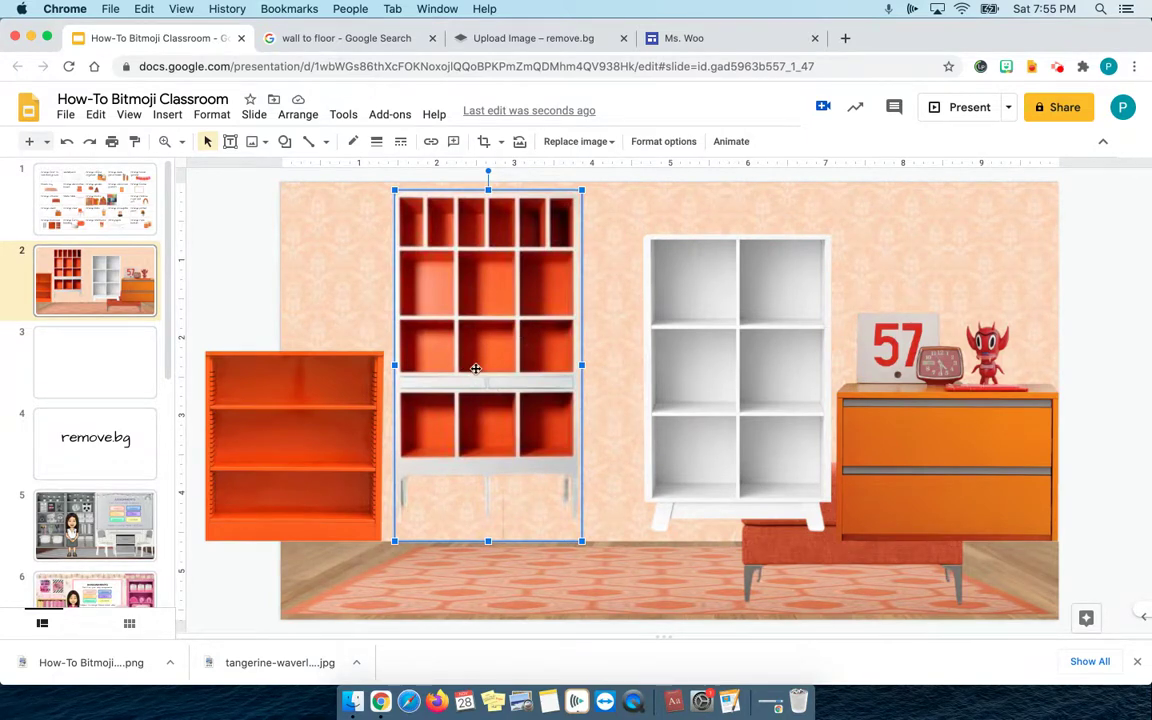
Step: Delete the red cubby shelf and the orange bookcase from the slide
key("BackSpace")
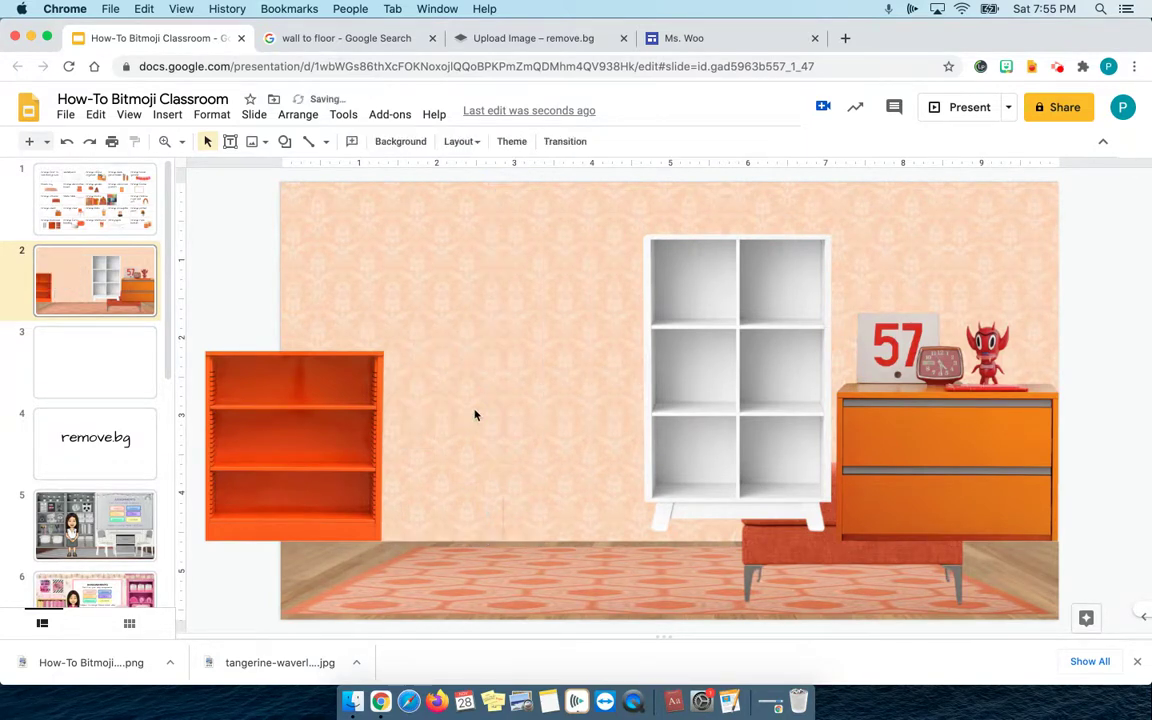
left_click(296, 423)
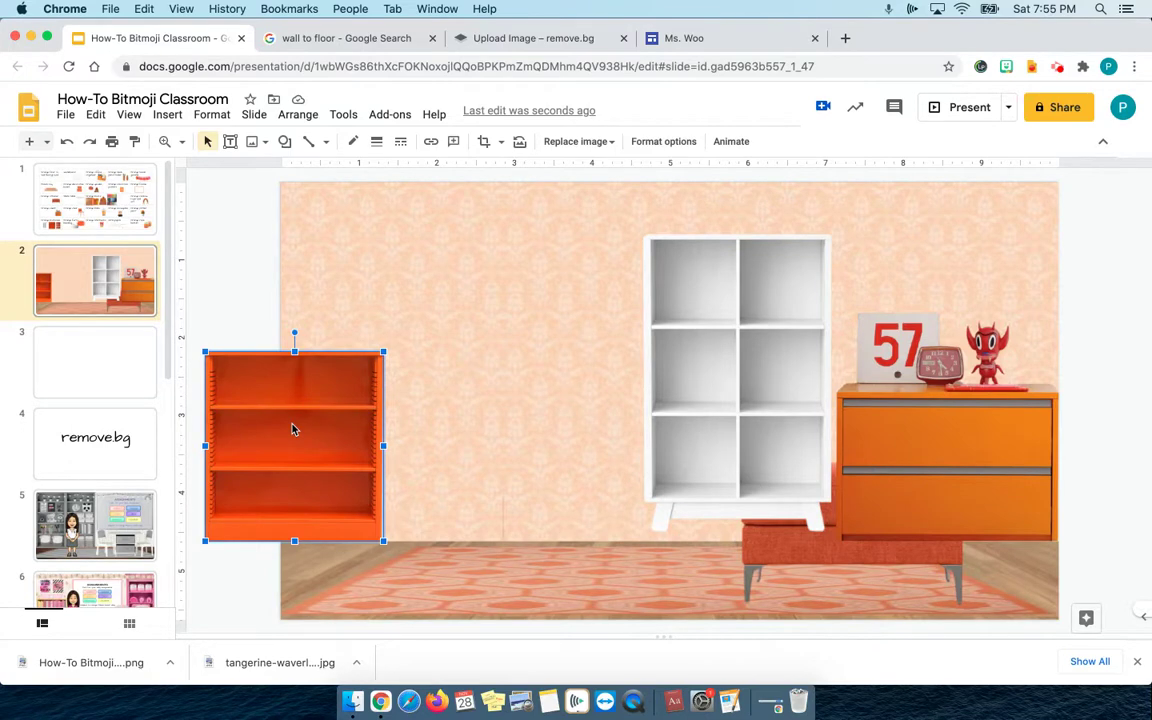
key("Delete")
Step: Move the white cube shelf to the left wall and crop its legs off
left_click_drag(694, 386, 338, 398)
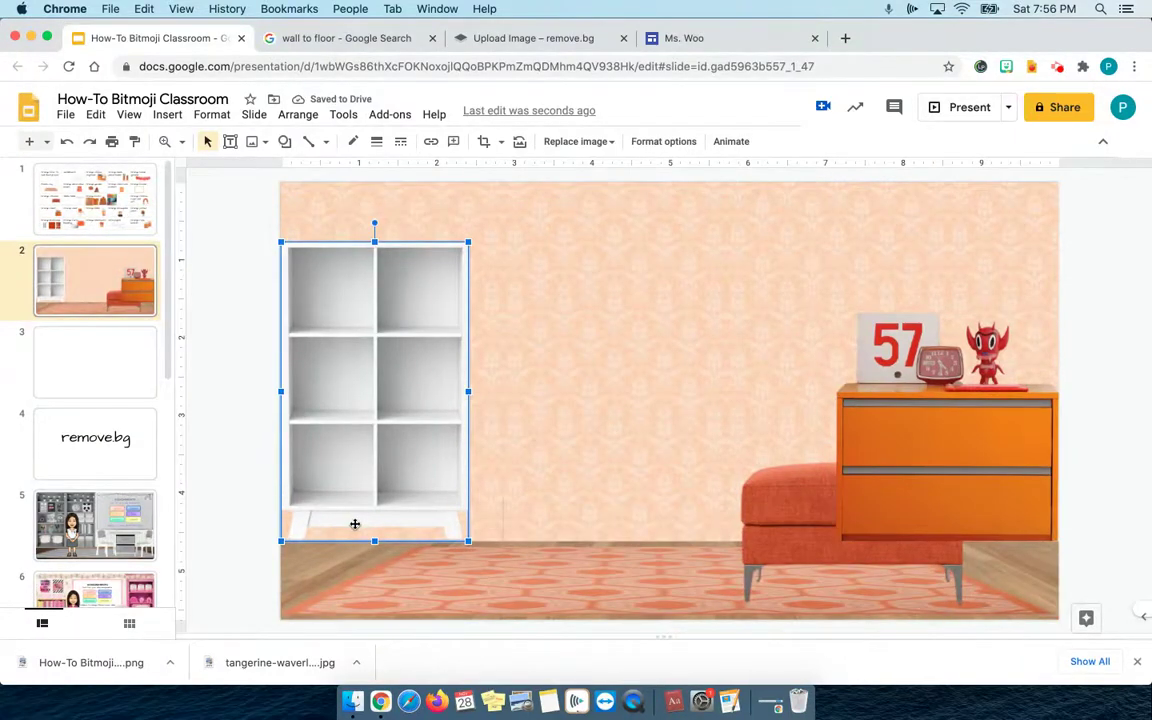
double_click(346, 466)
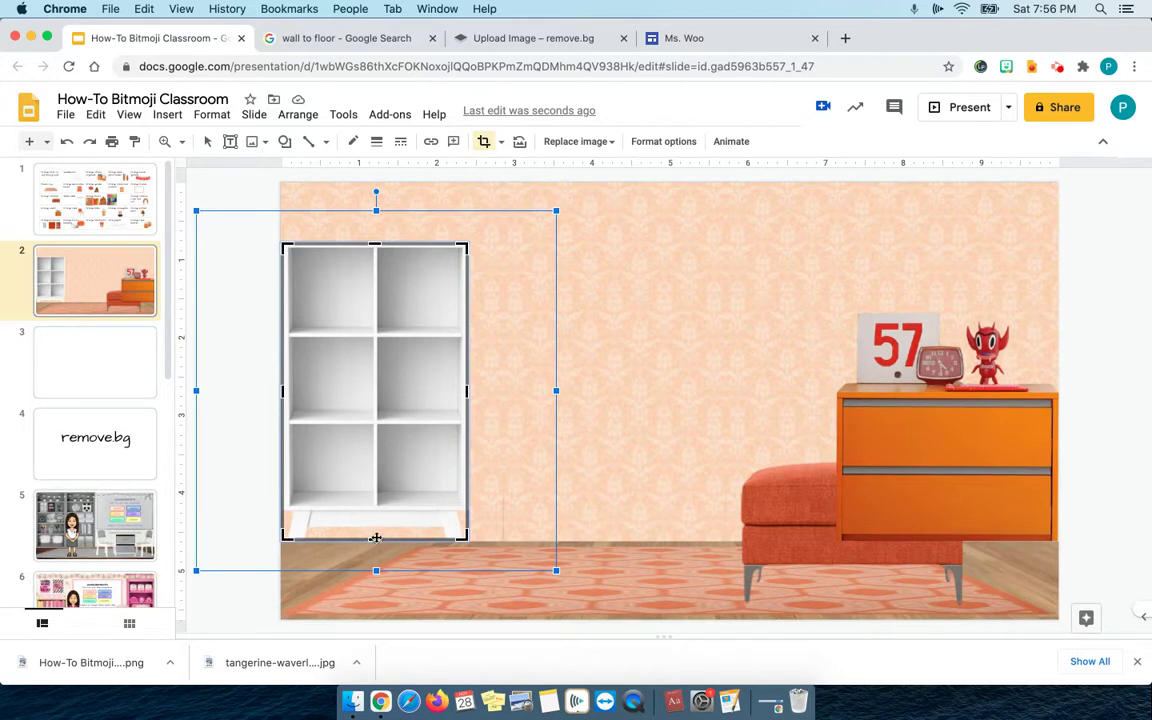
left_click_drag(375, 538, 377, 514)
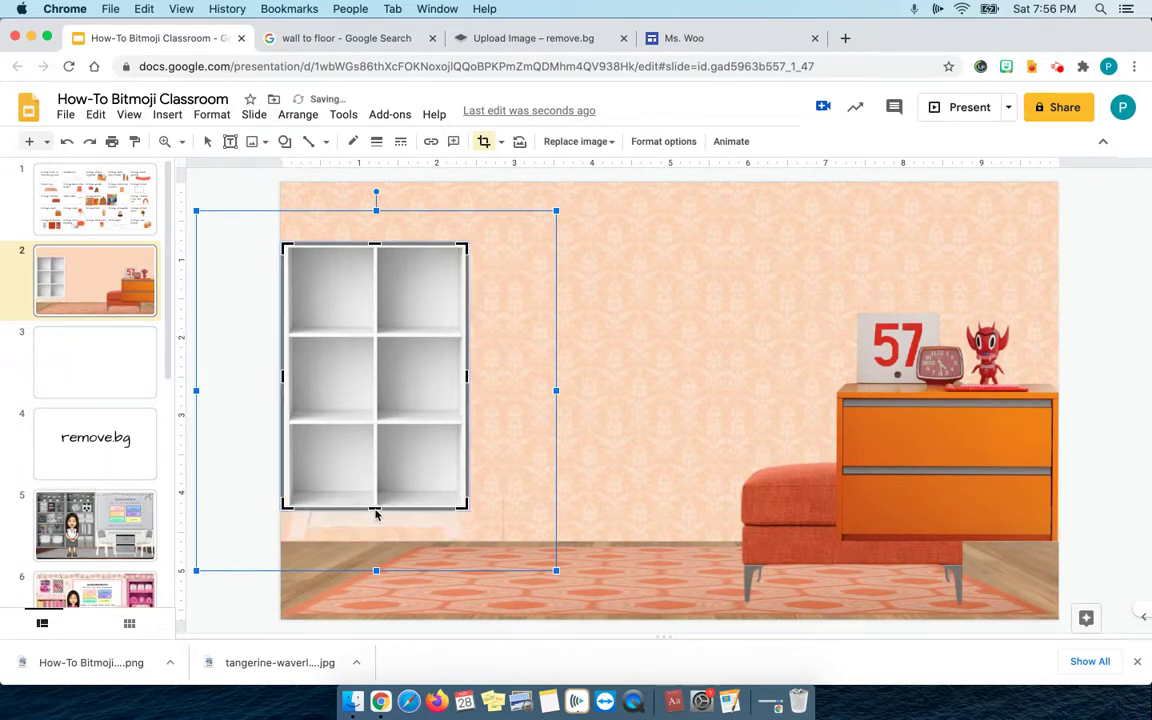
key("Escape")
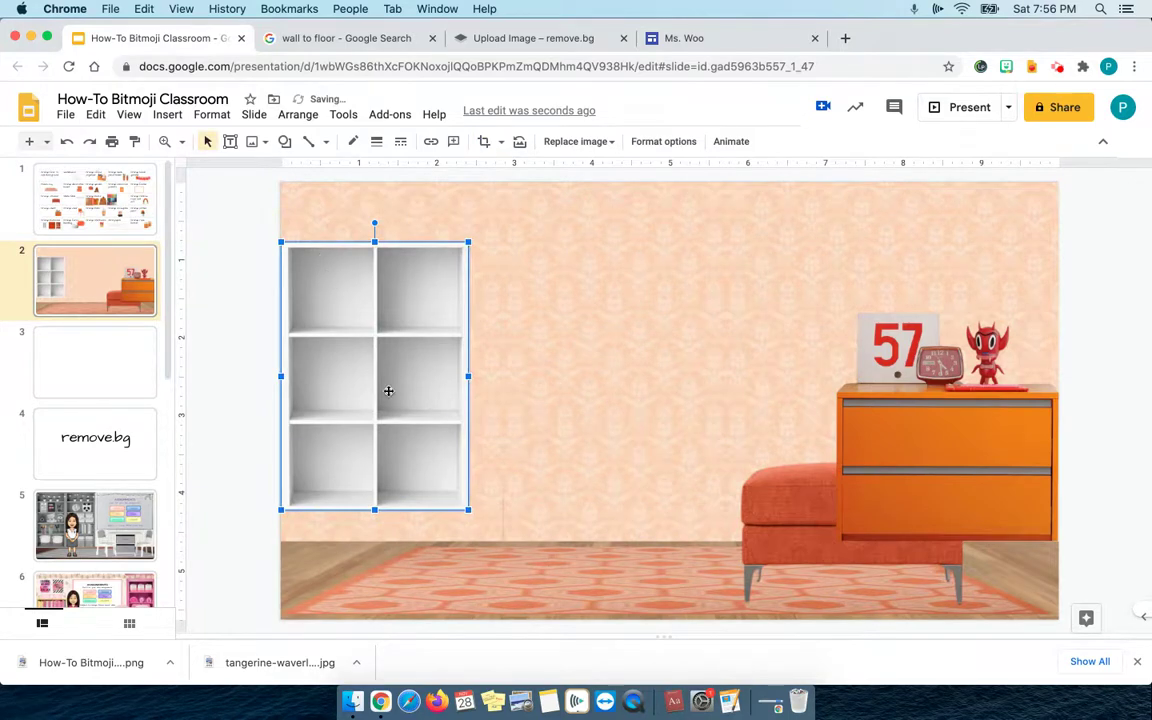
Step: Resize the white shelf to reach the floor and move the ottoman toward the centre
left_click_drag(467, 509, 489, 541)
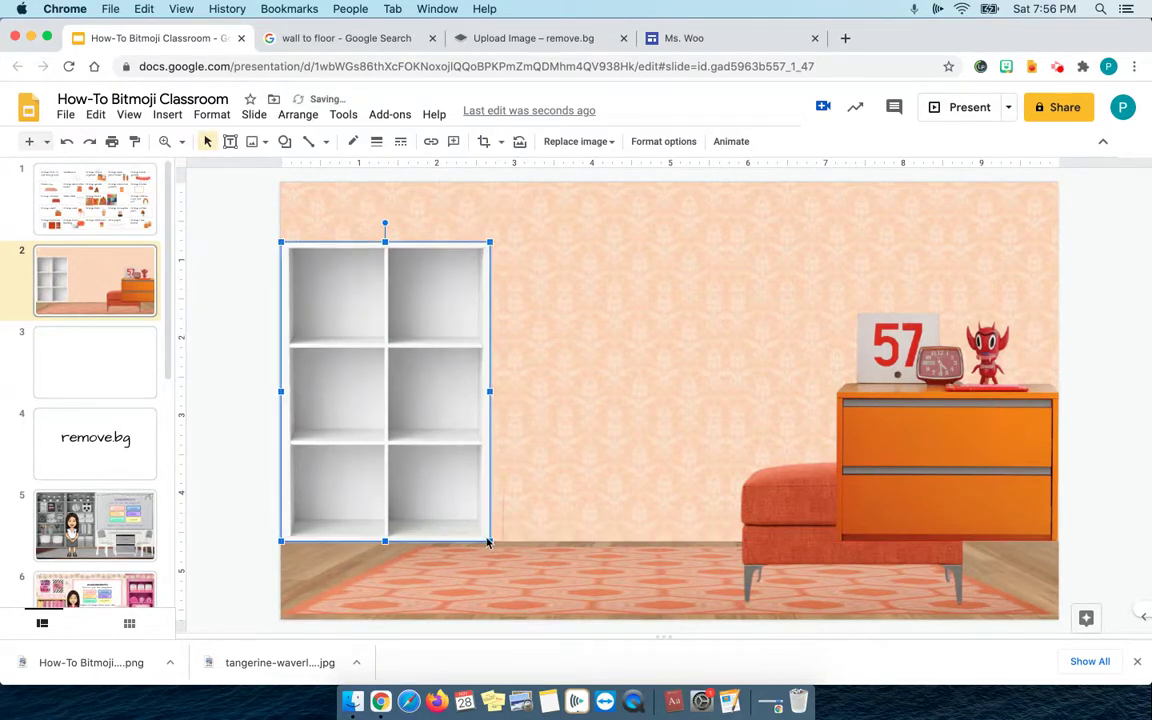
left_click_drag(489, 241, 527, 185)
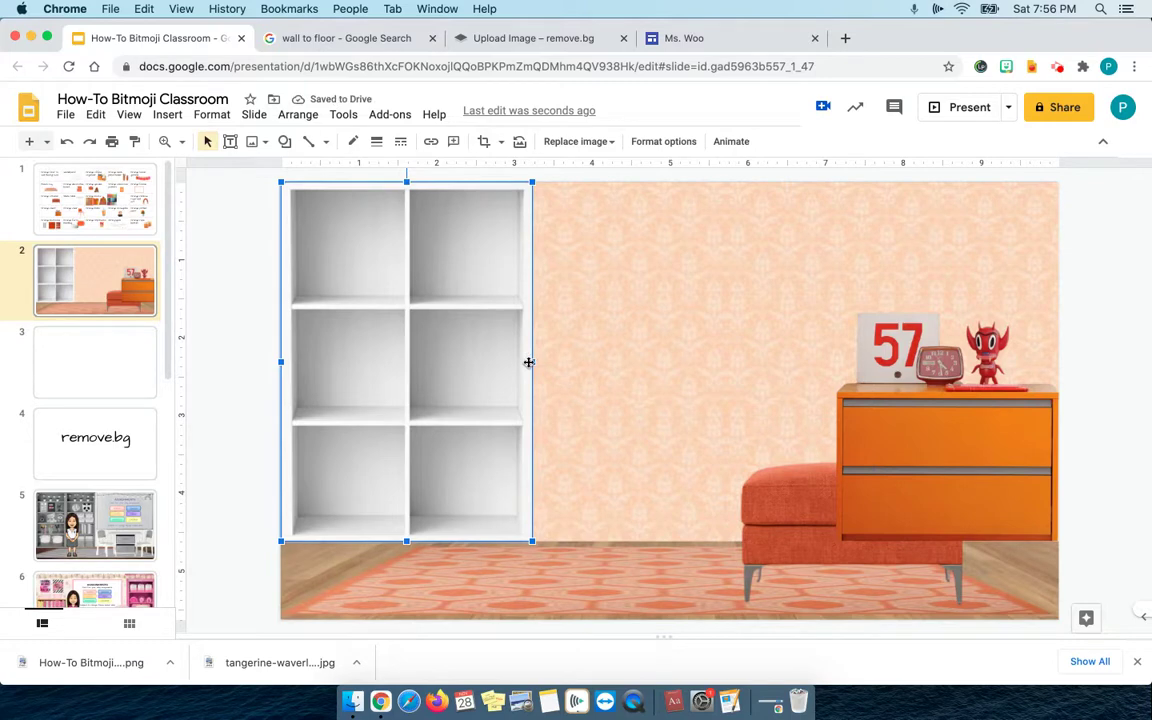
left_click_drag(529, 362, 507, 364)
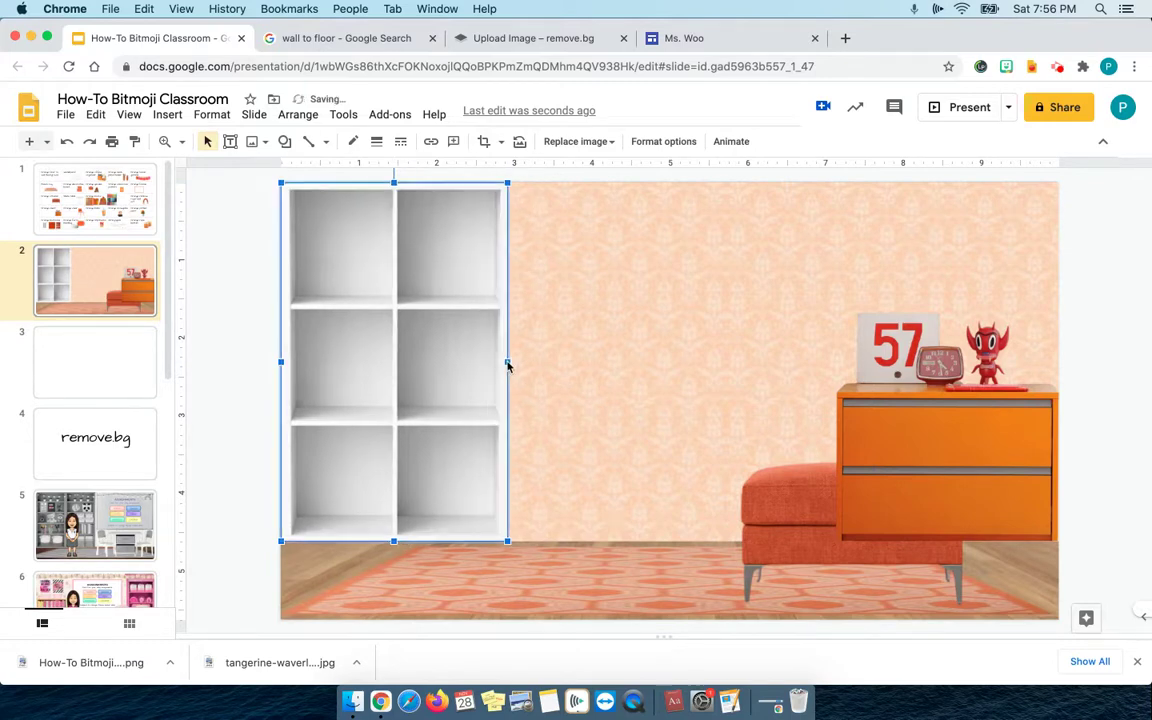
right_click(507, 363)
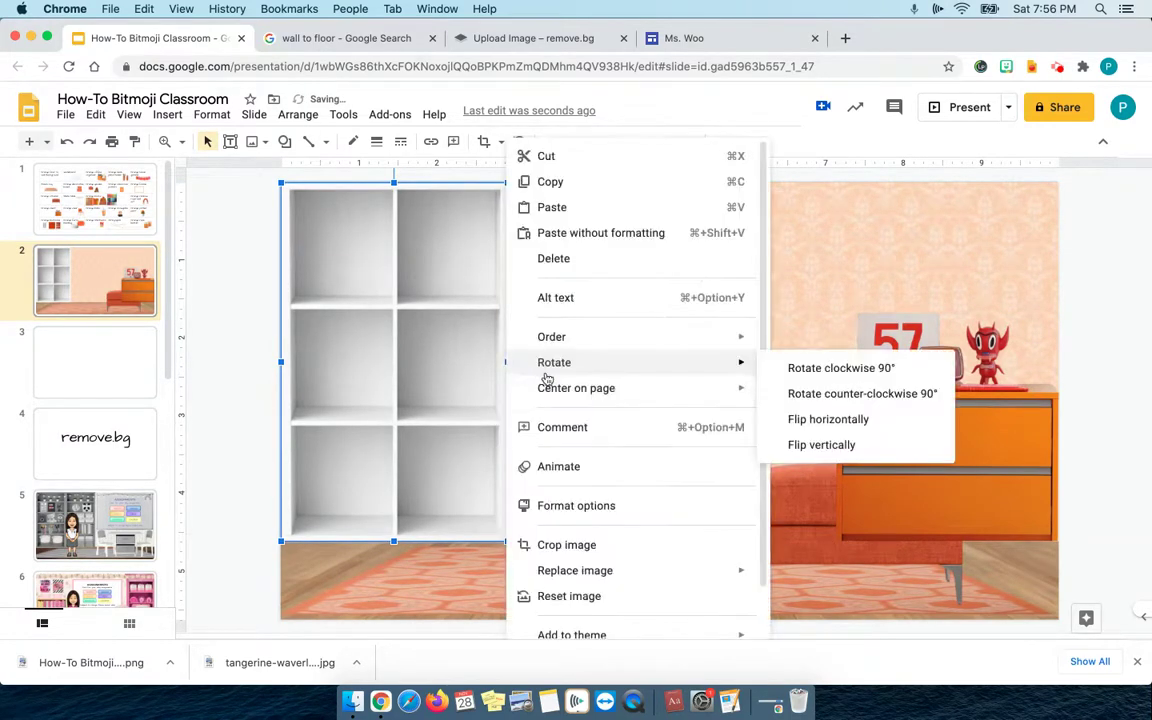
key("Escape")
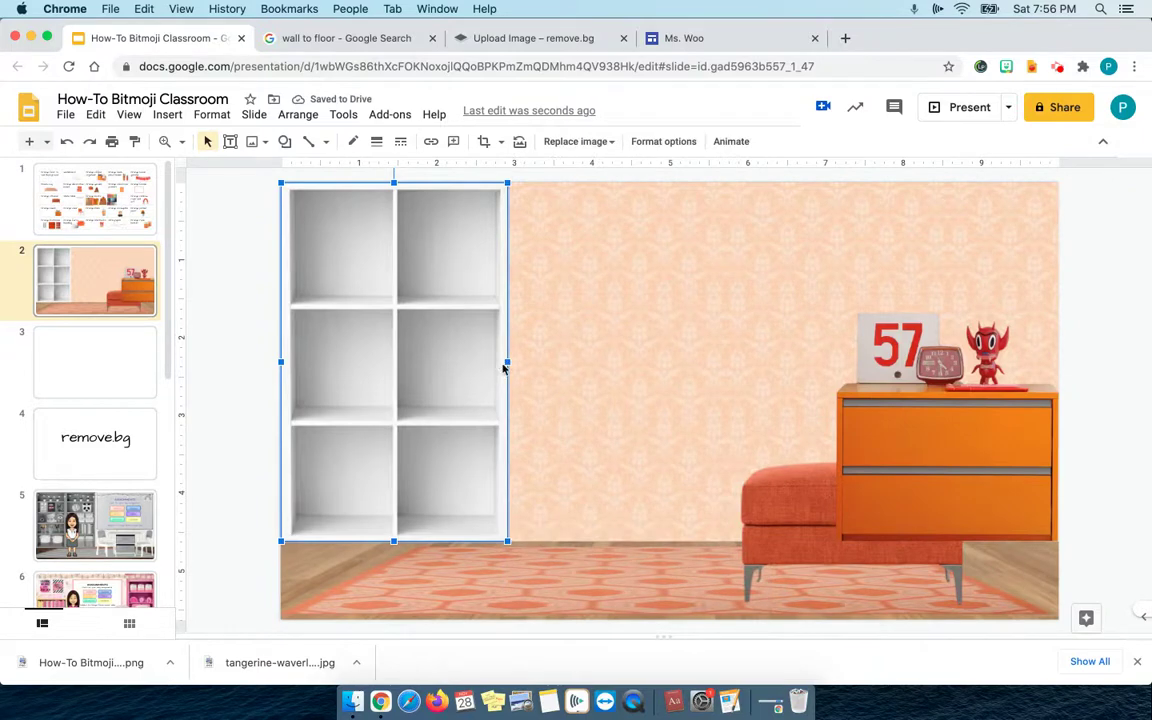
right_click(507, 362)
key("Escape")
left_click_drag(508, 362, 553, 362)
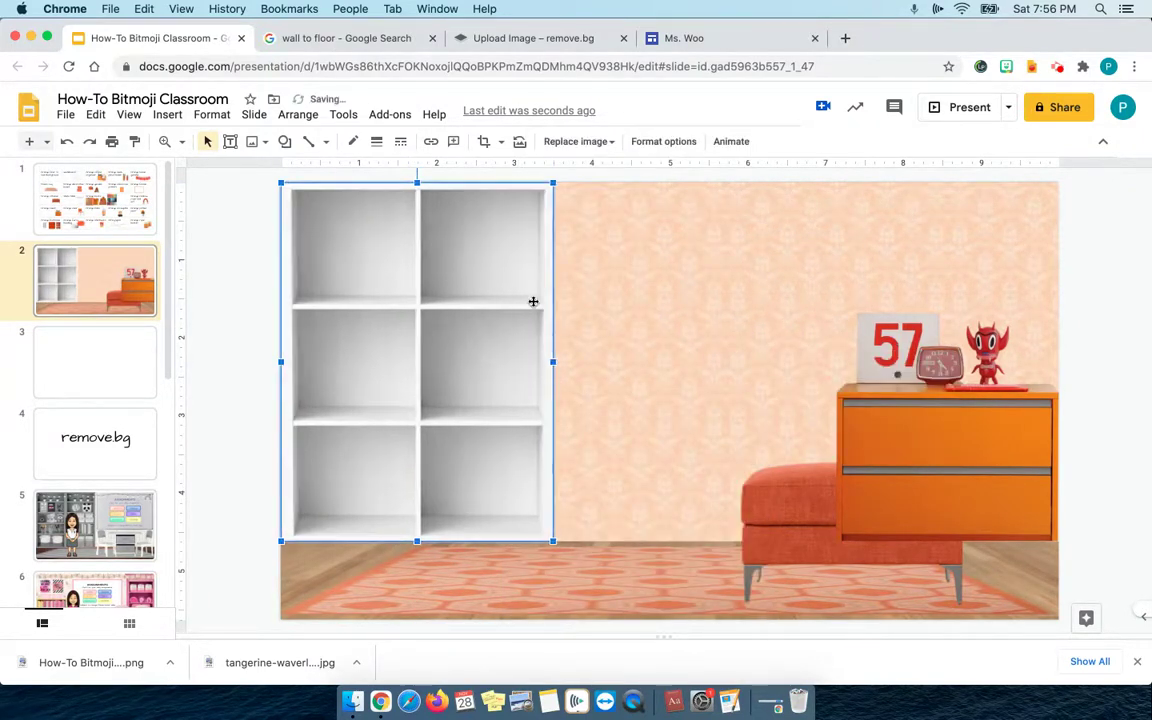
left_click_drag(553, 183, 502, 237)
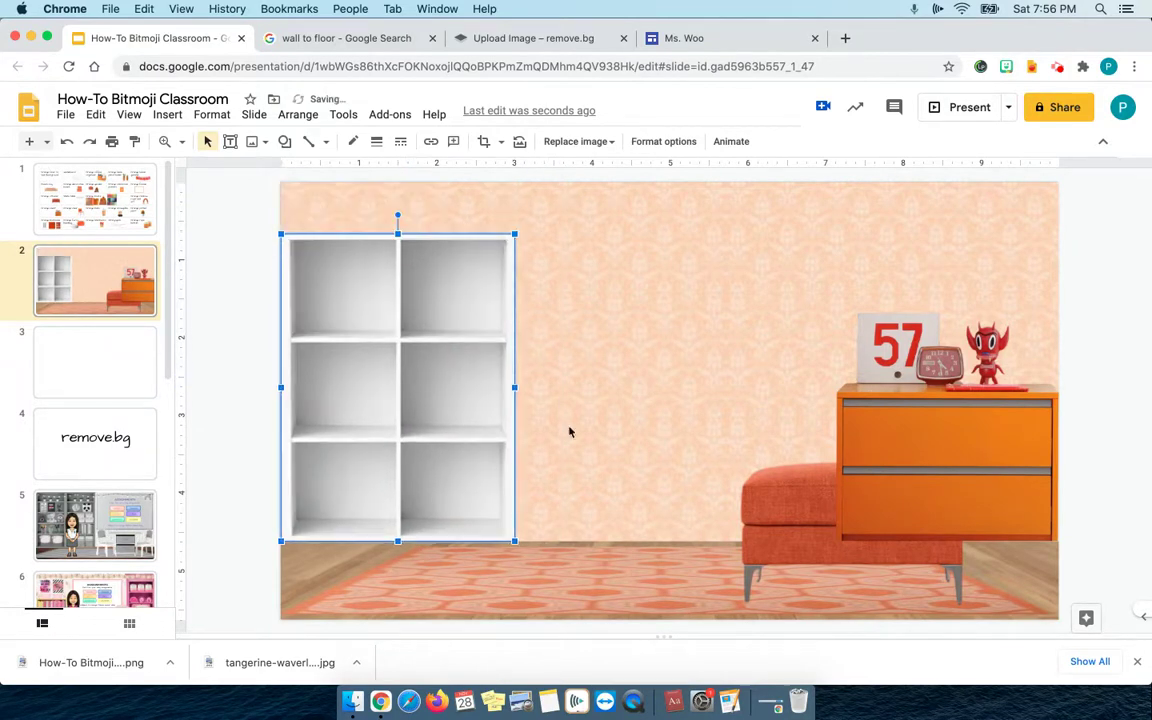
left_click_drag(775, 522, 543, 531)
Step: Delete the decor on top of the dresser and raise the ottoman up the wall
left_click(901, 430)
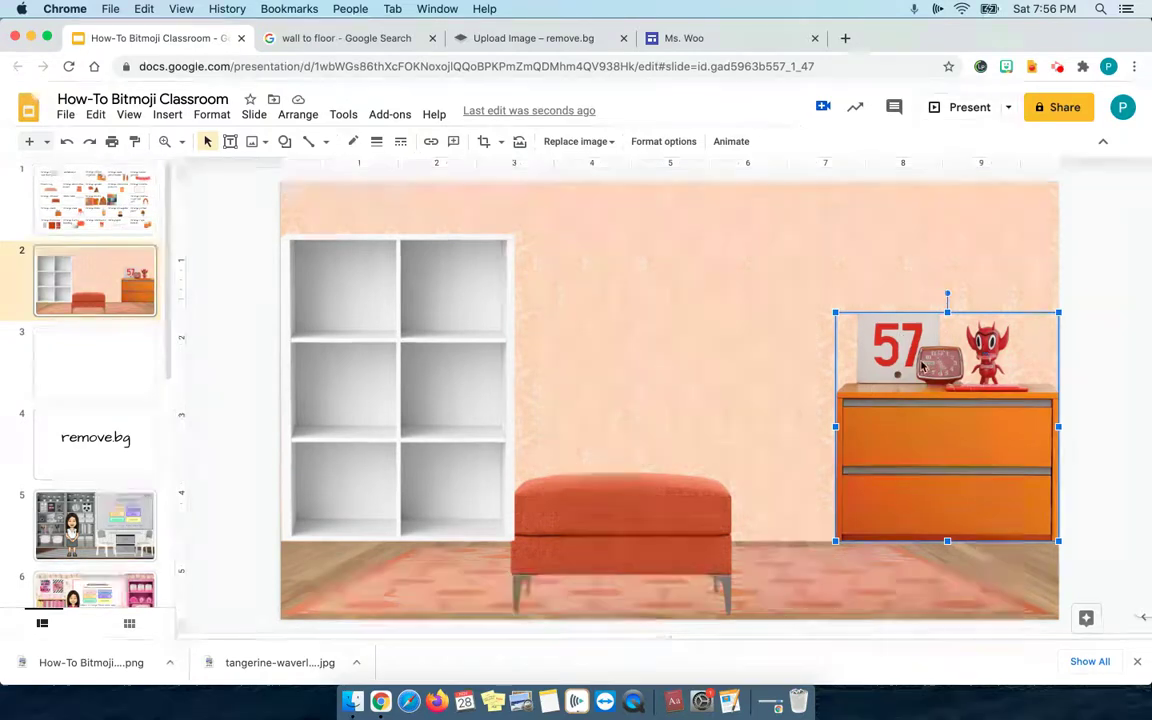
key("Escape")
left_click(950, 340)
key("Delete")
left_click_drag(622, 470, 639, 421)
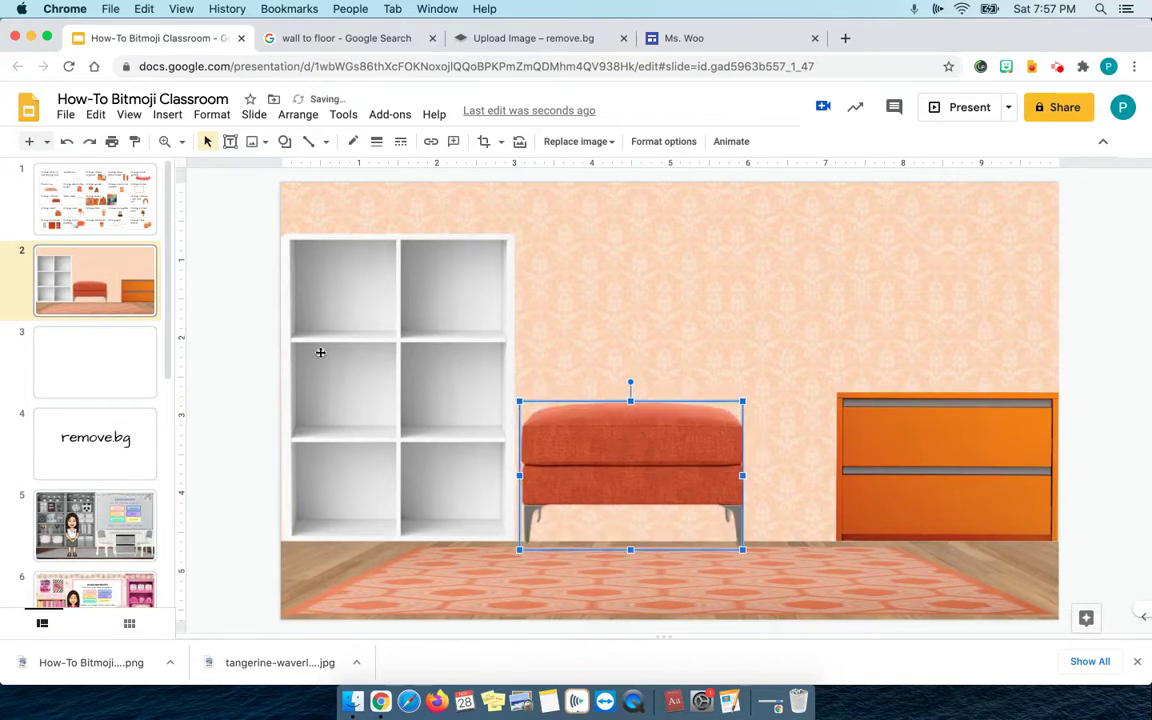
left_click(100, 200)
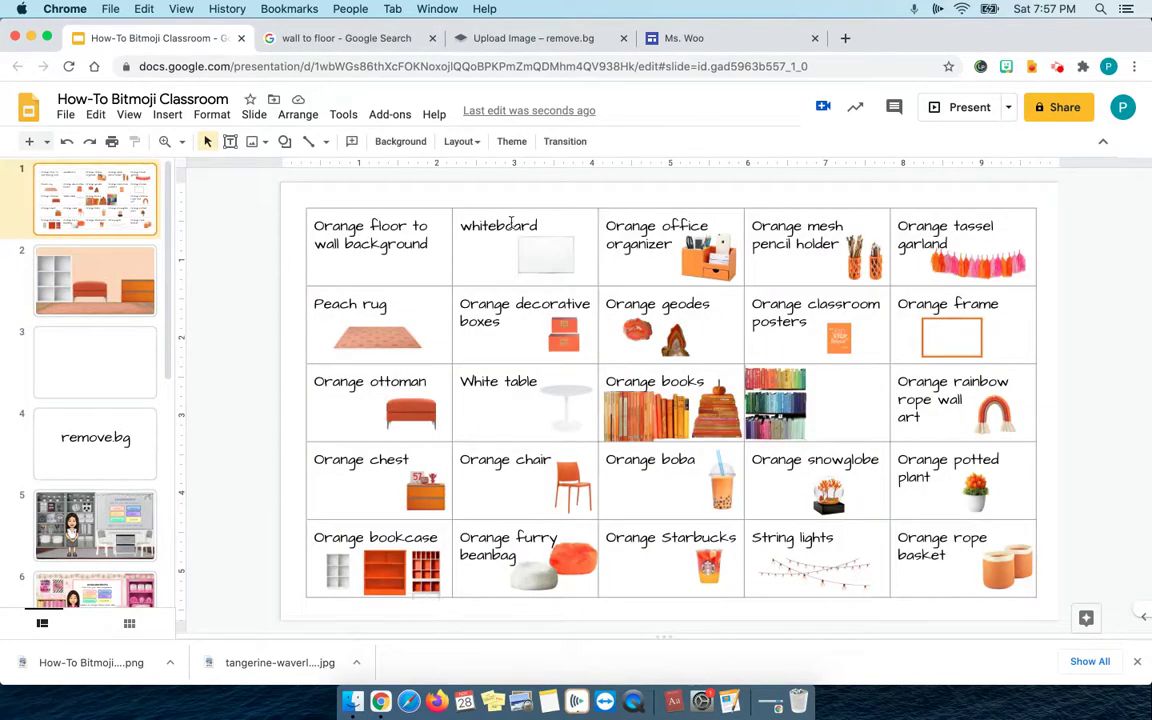
Step: Paste the whiteboard onto the classroom slide and enlarge it on the wall
left_click(547, 259)
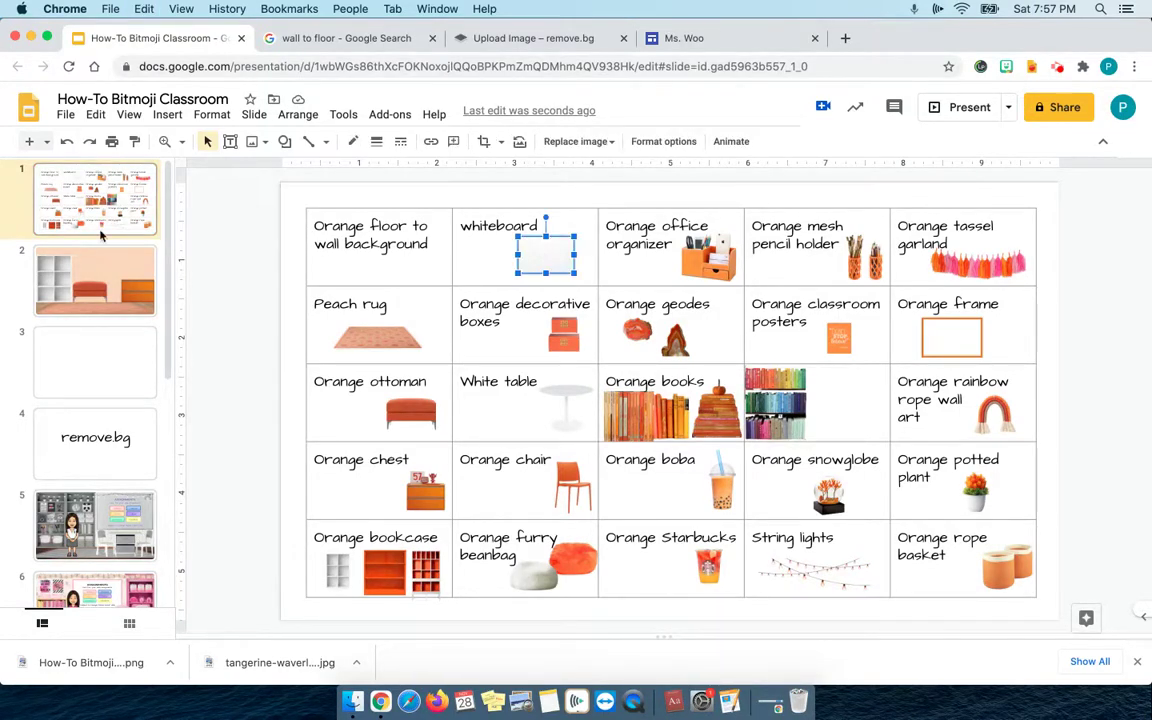
left_click(100, 276)
key("super+v")
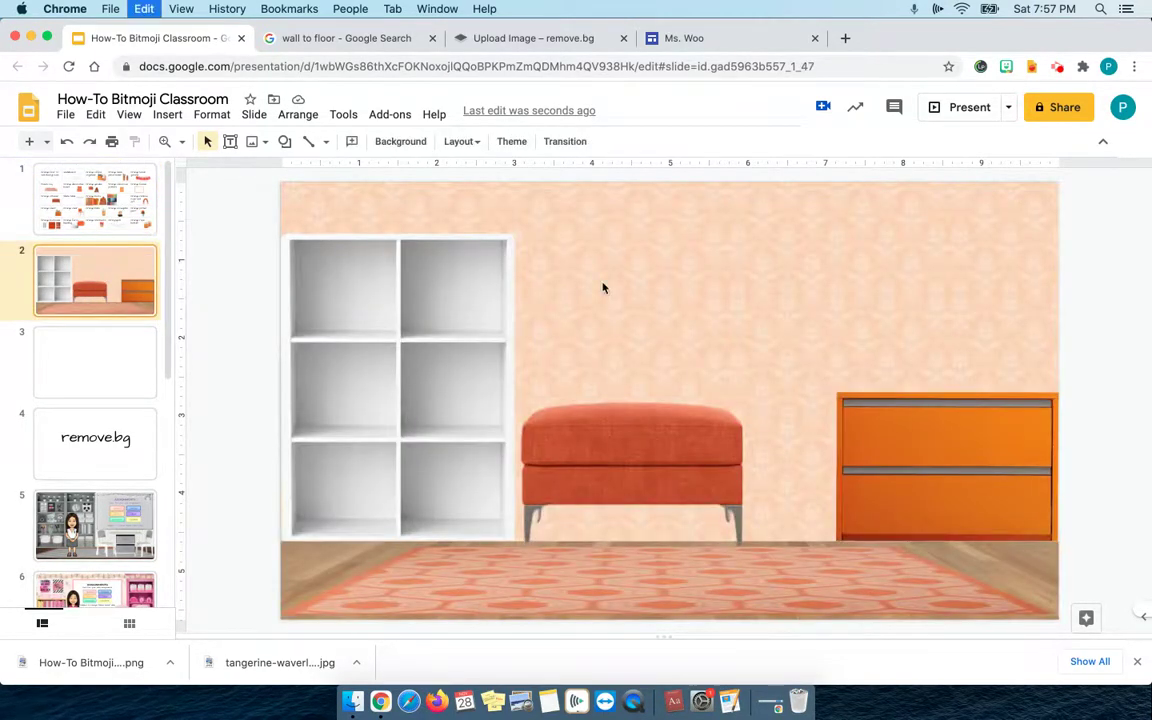
left_click_drag(575, 273, 743, 402)
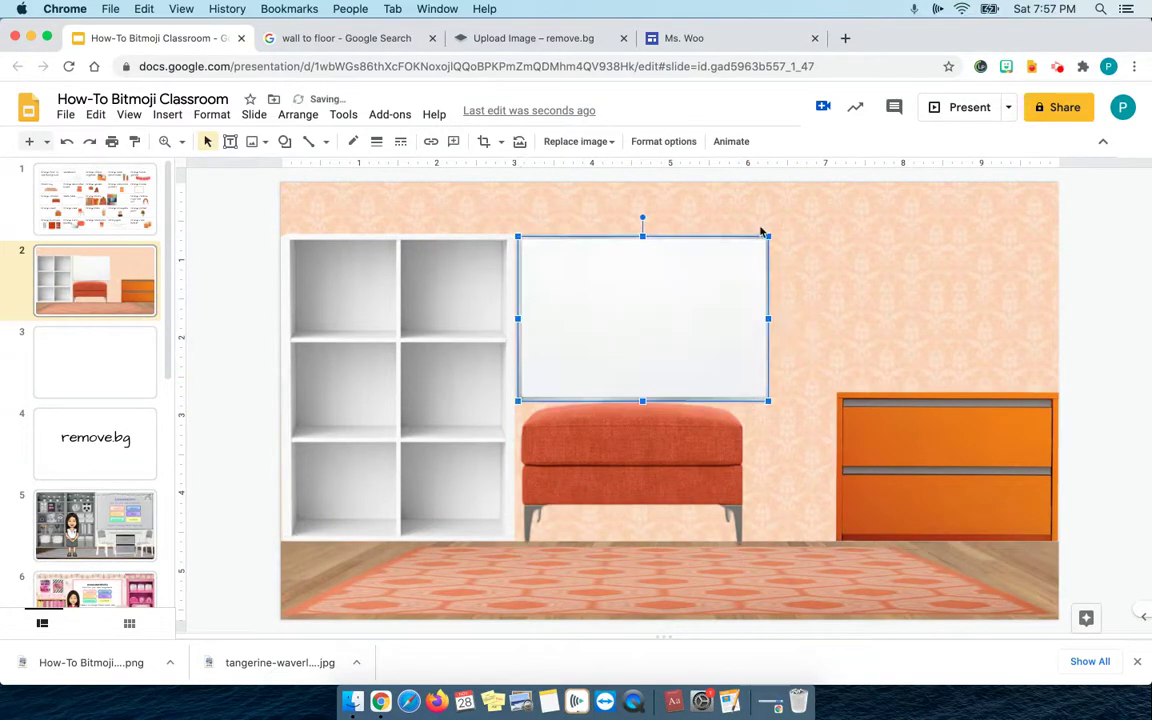
left_click_drag(768, 235, 818, 203)
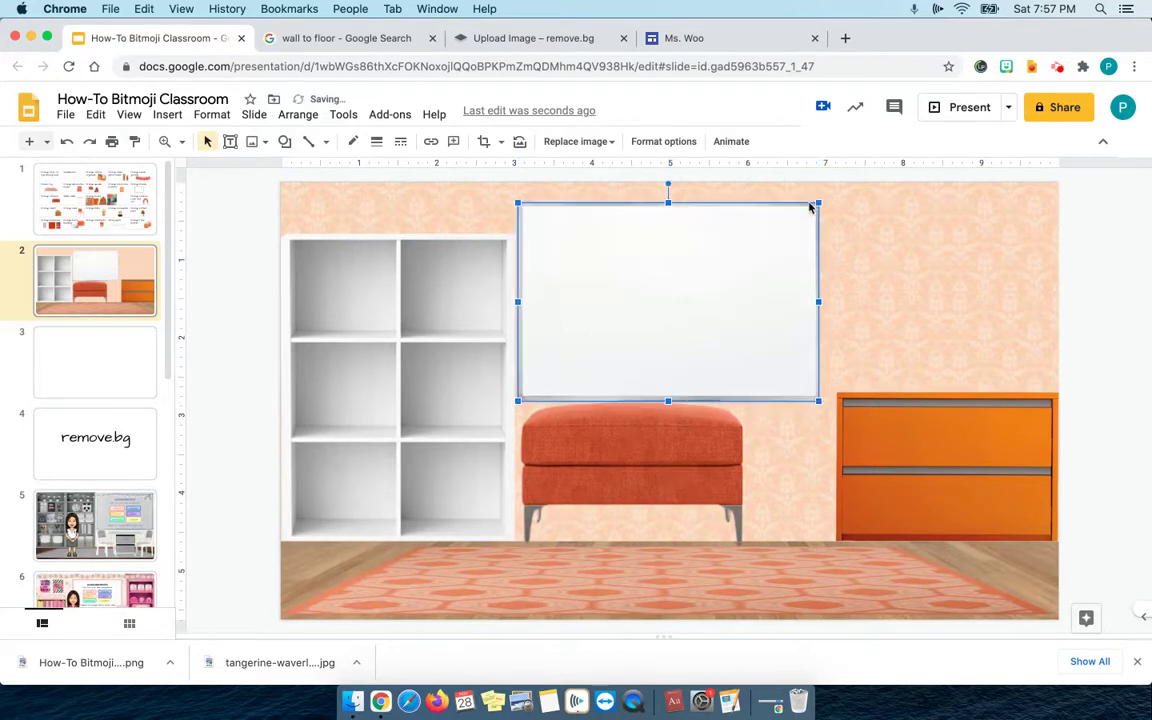
left_click_drag(691, 261, 699, 258)
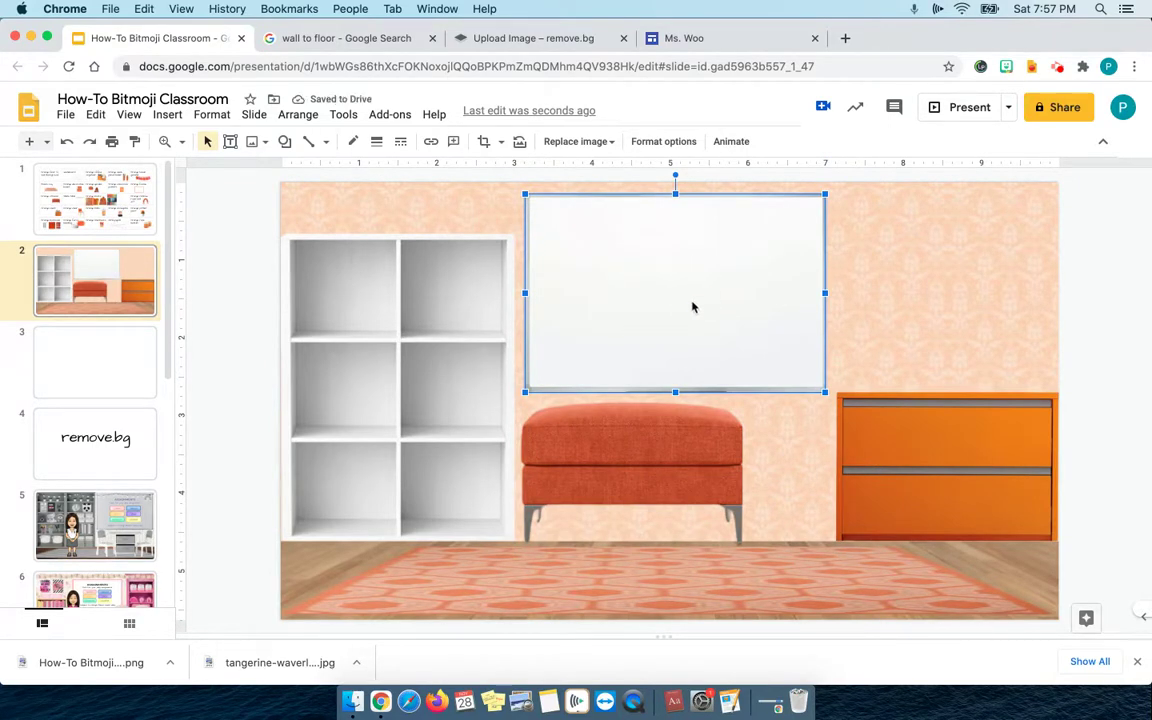
Step: Shrink the dresser, make the ottoman flatter and wider, and nudge the whiteboard
left_click(840, 400)
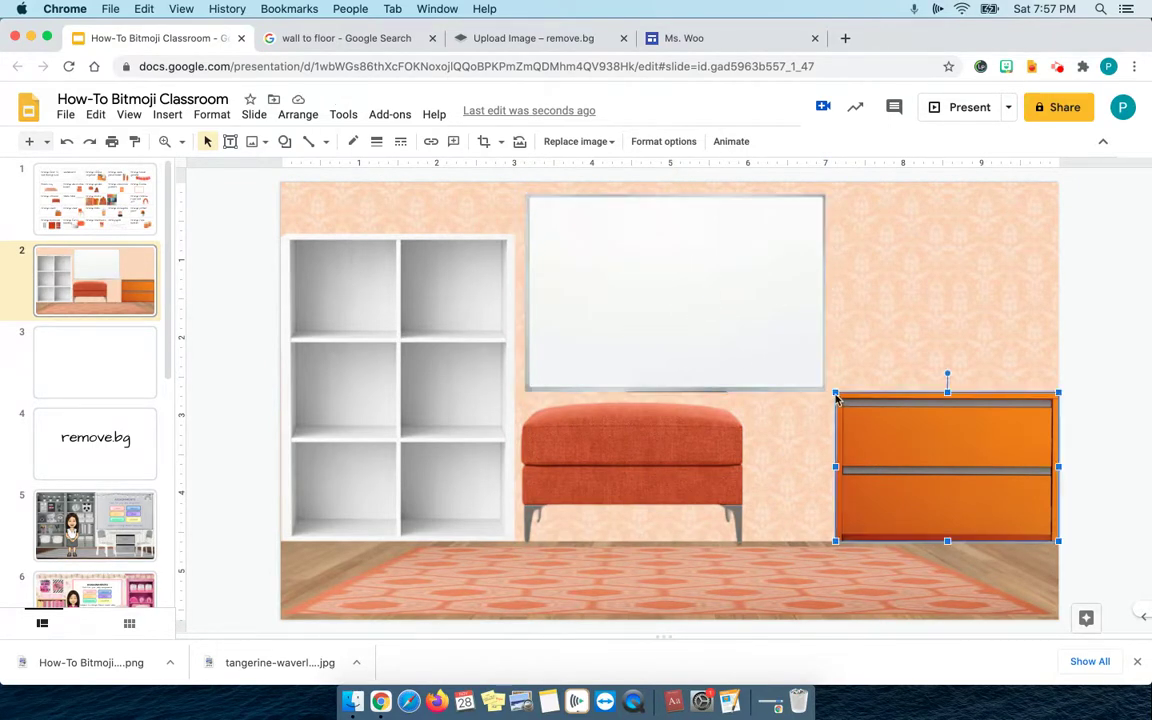
left_click_drag(836, 394, 877, 422)
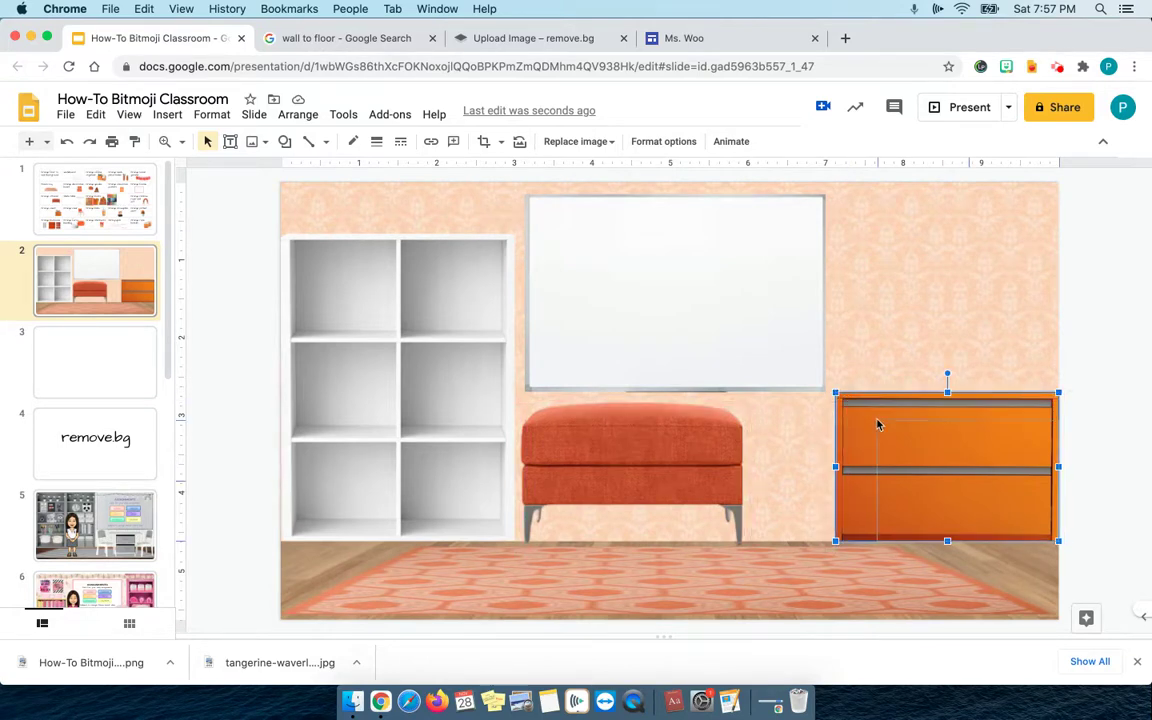
left_click(661, 465)
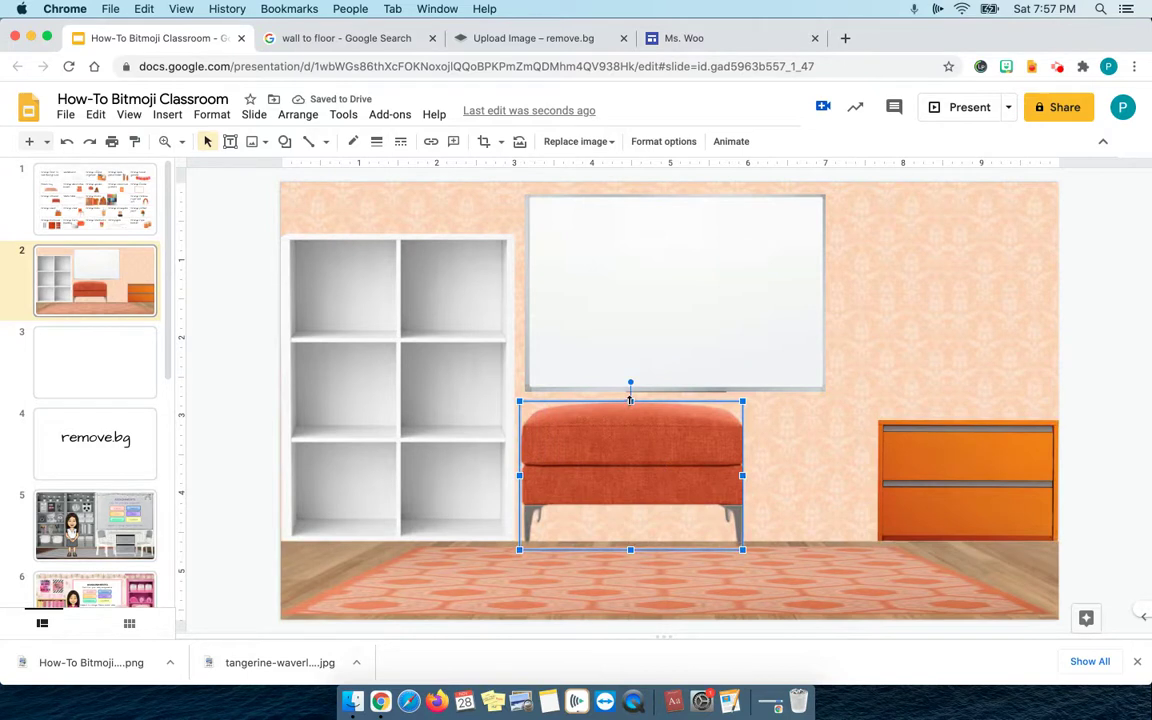
left_click_drag(630, 400, 630, 456)
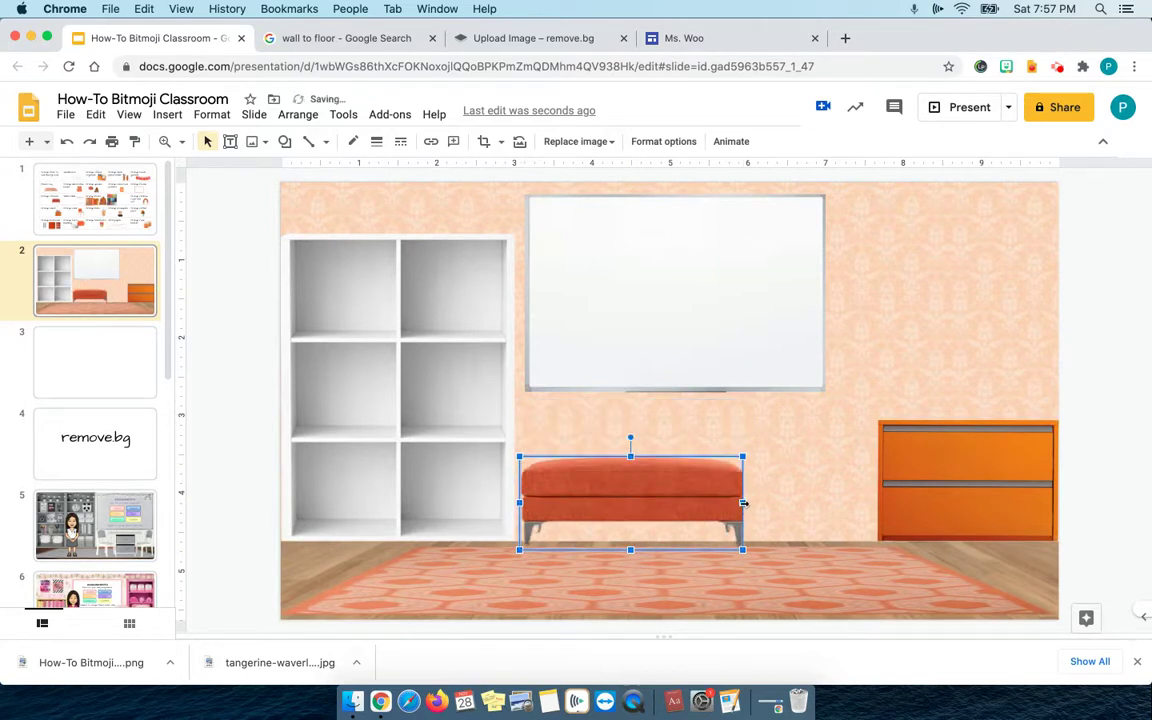
left_click_drag(742, 502, 877, 502)
left_click_drag(639, 314, 662, 330)
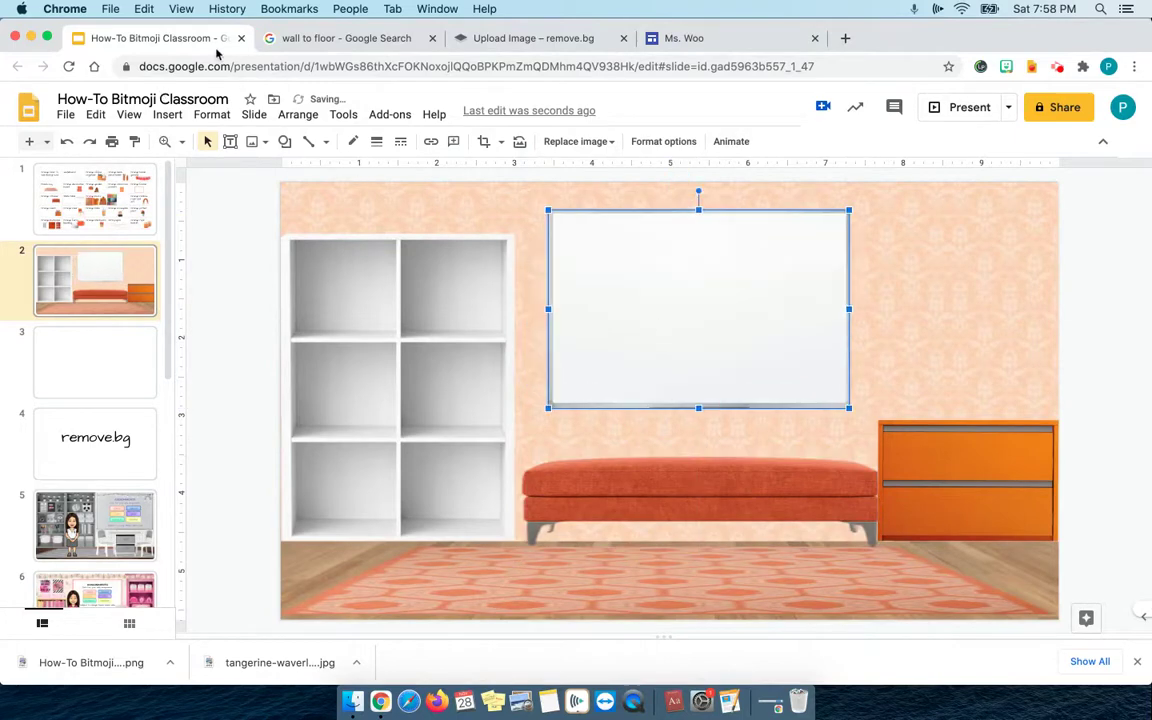
left_click(95, 200)
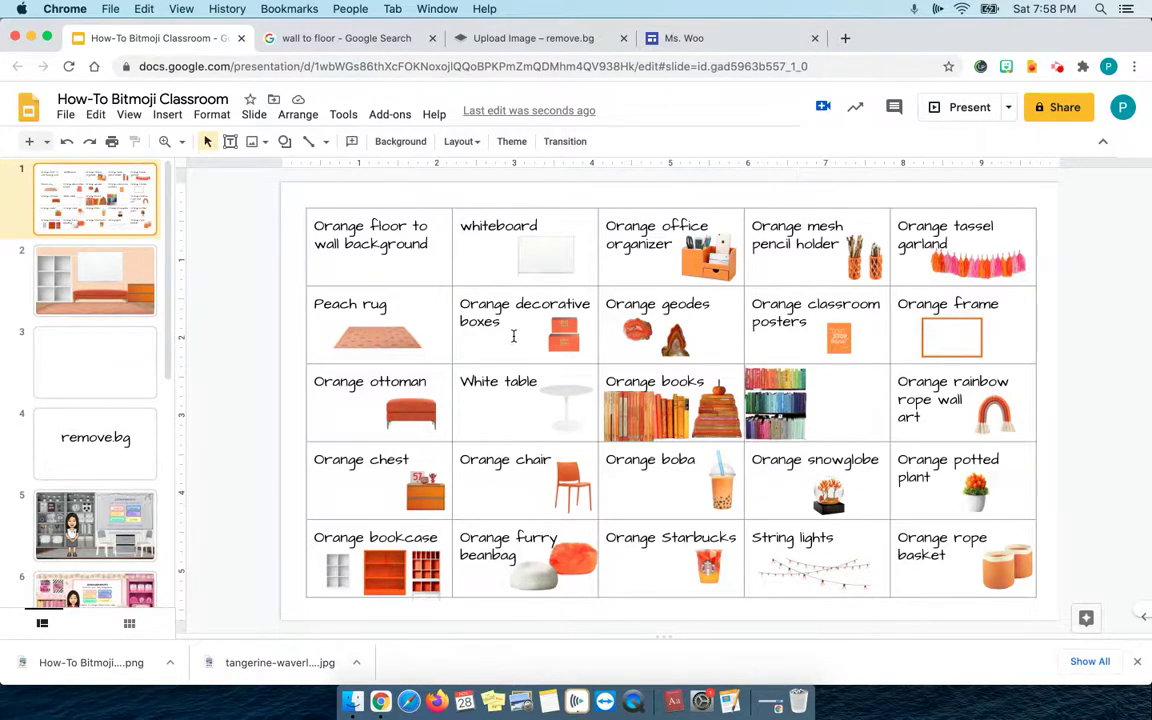
Step: Copy the white table and orange chair onto the classroom slide
left_click(556, 395)
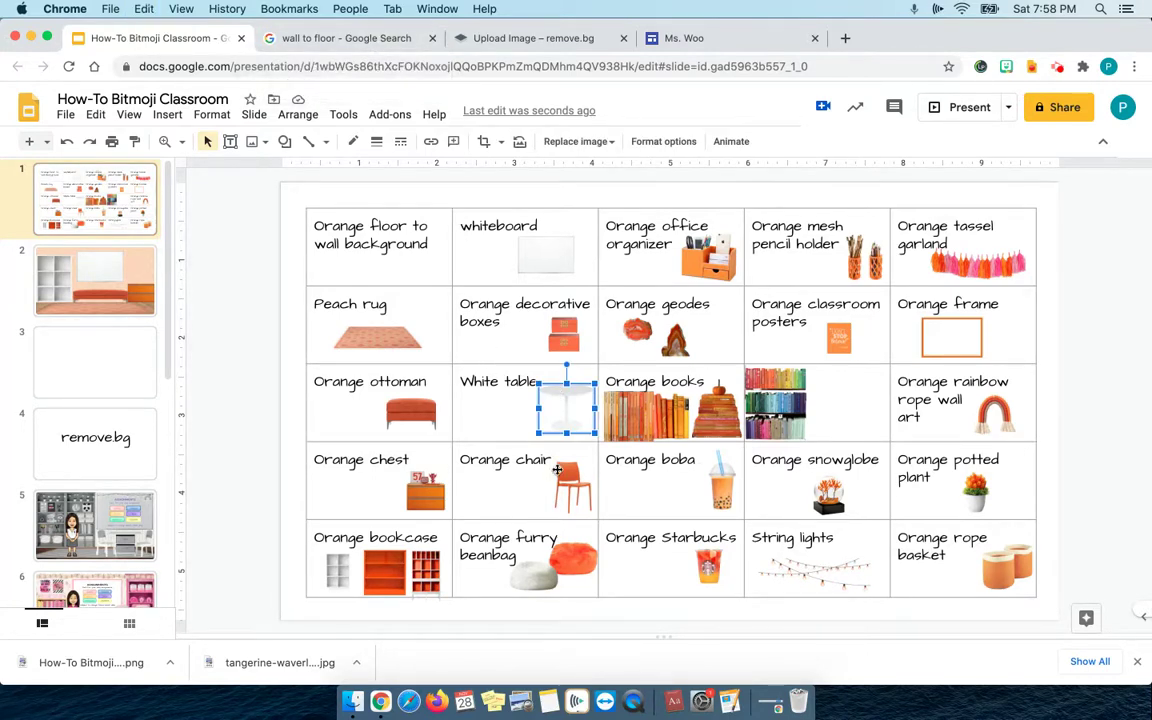
left_click(565, 478, "shift")
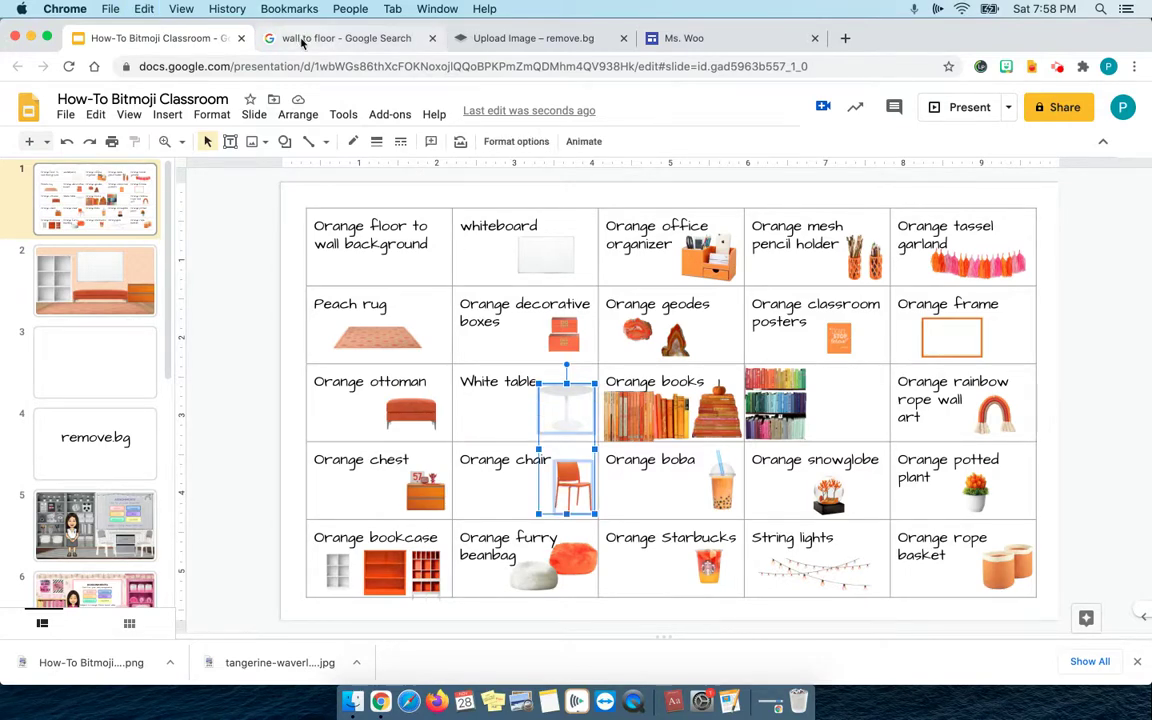
left_click(98, 250)
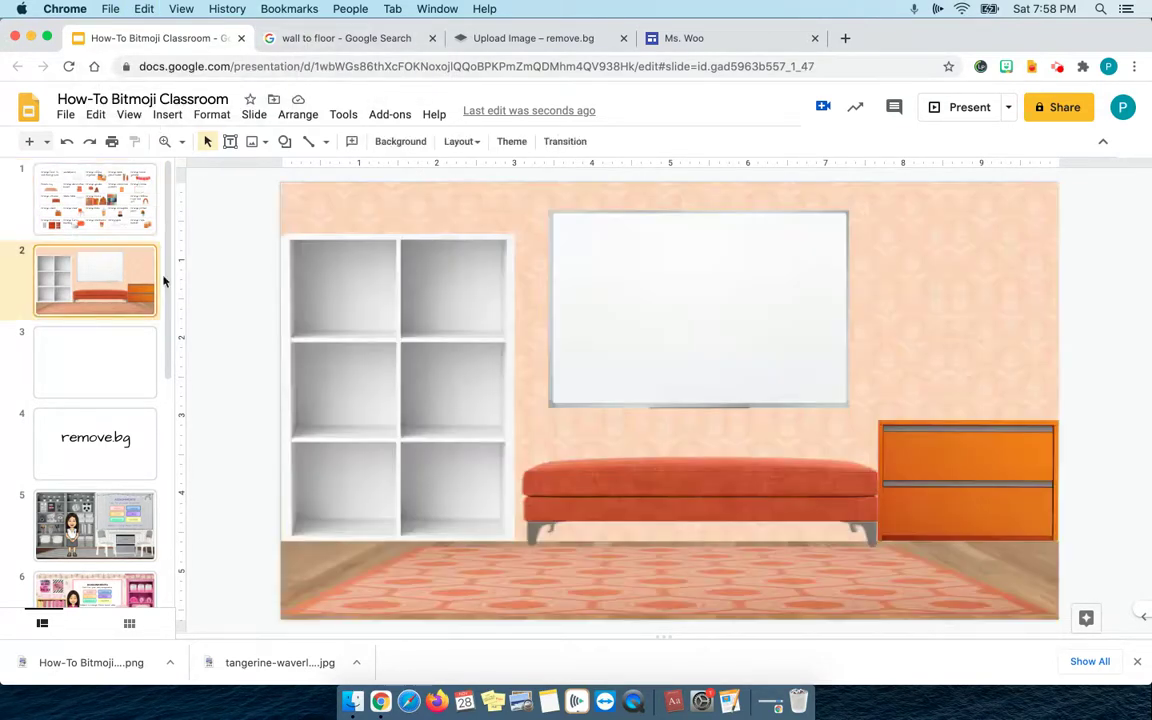
key("cmd+v")
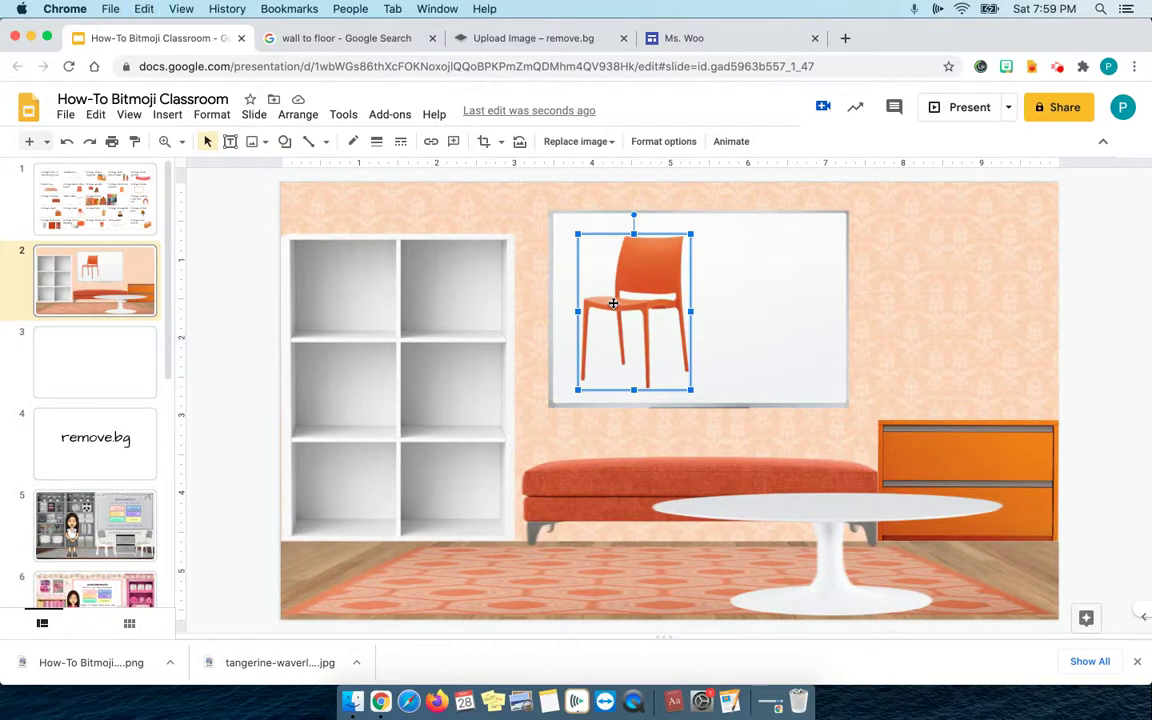
Step: Duplicate the chair, flip the copy horizontally, and move the facing pair down by the table
key("cmd+d")
left_click_drag(590, 262, 771, 285)
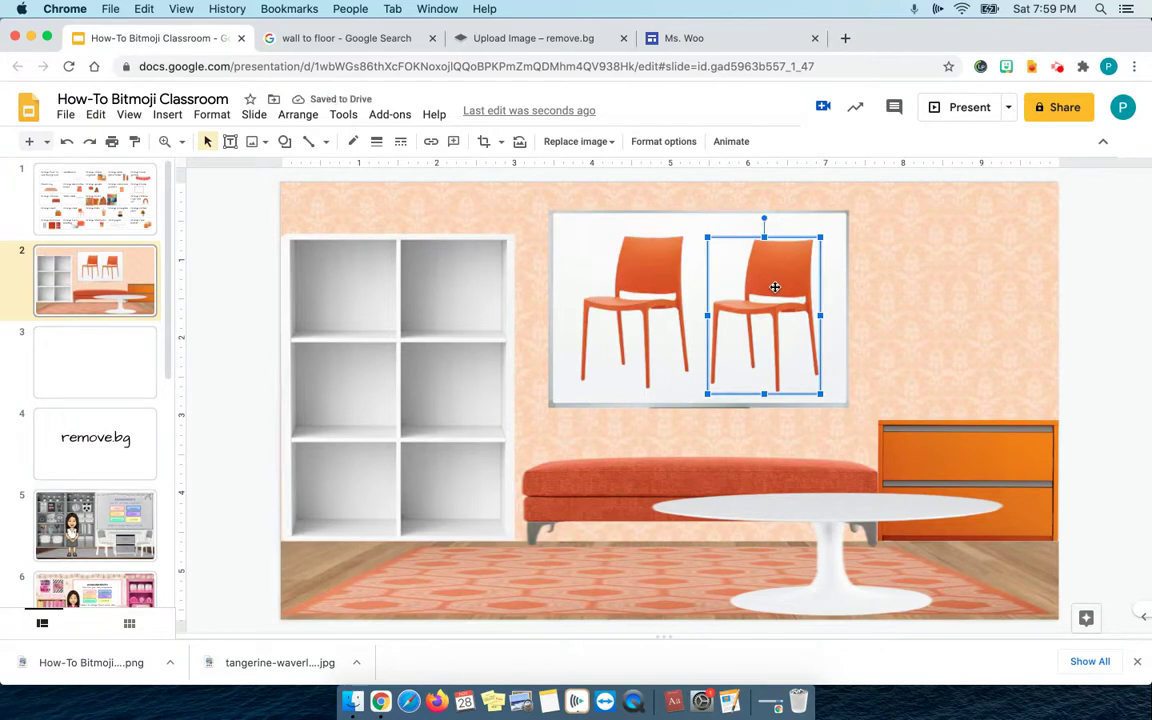
right_click(775, 287)
mouse_move(815, 340)
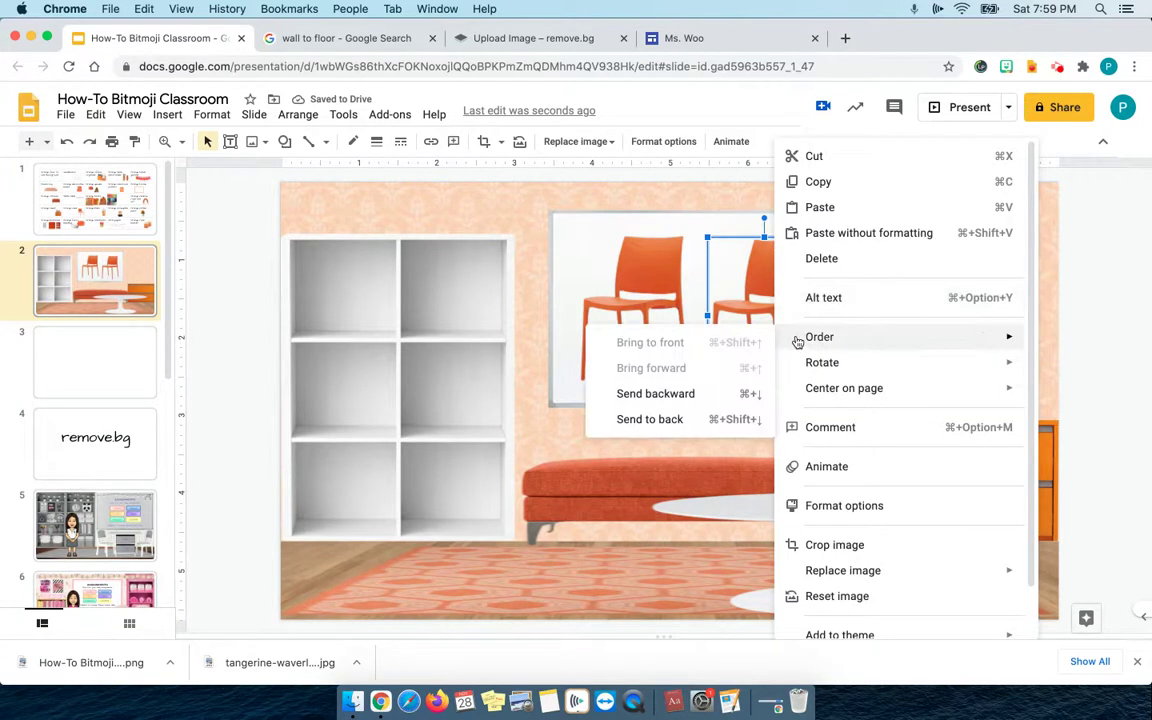
mouse_move(810, 362)
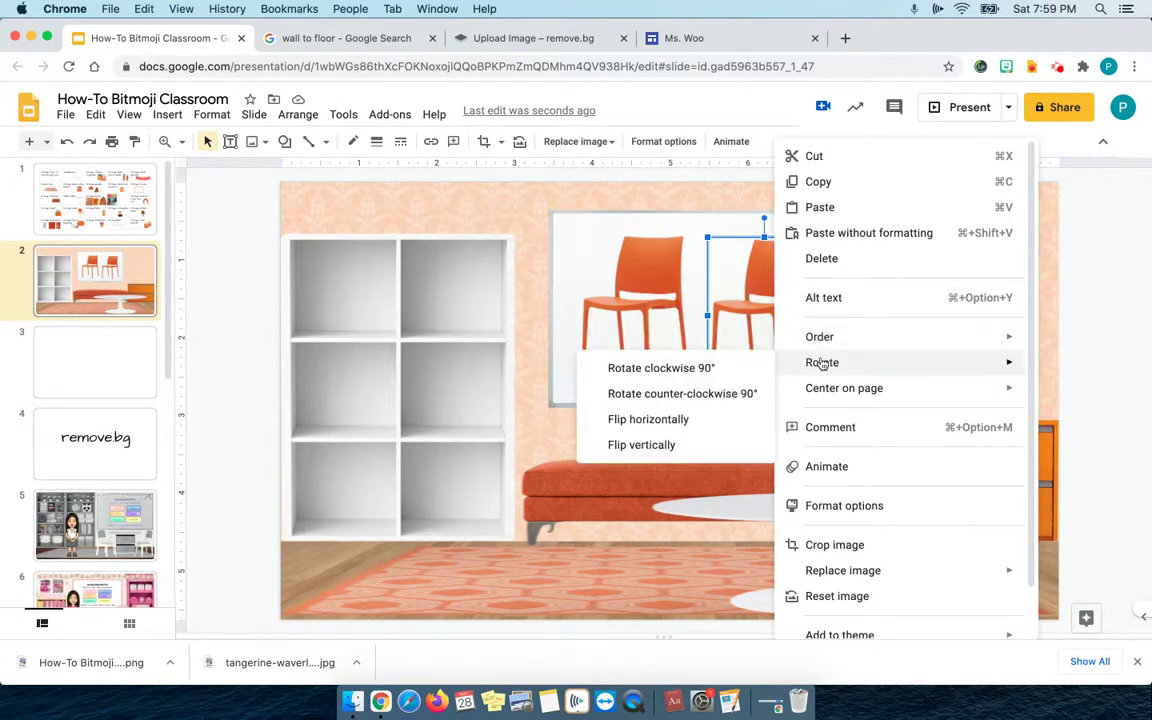
left_click(683, 418)
left_click_drag(741, 277, 495, 278)
left_click(634, 273, "shift")
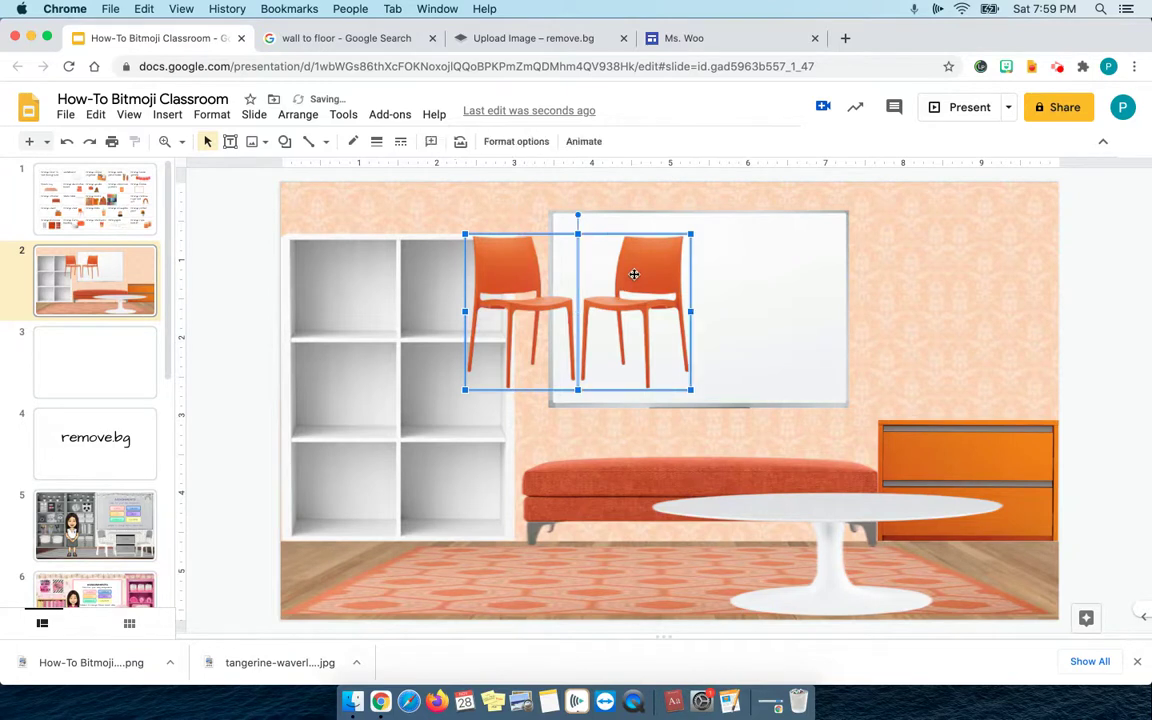
left_click_drag(634, 273, 907, 449)
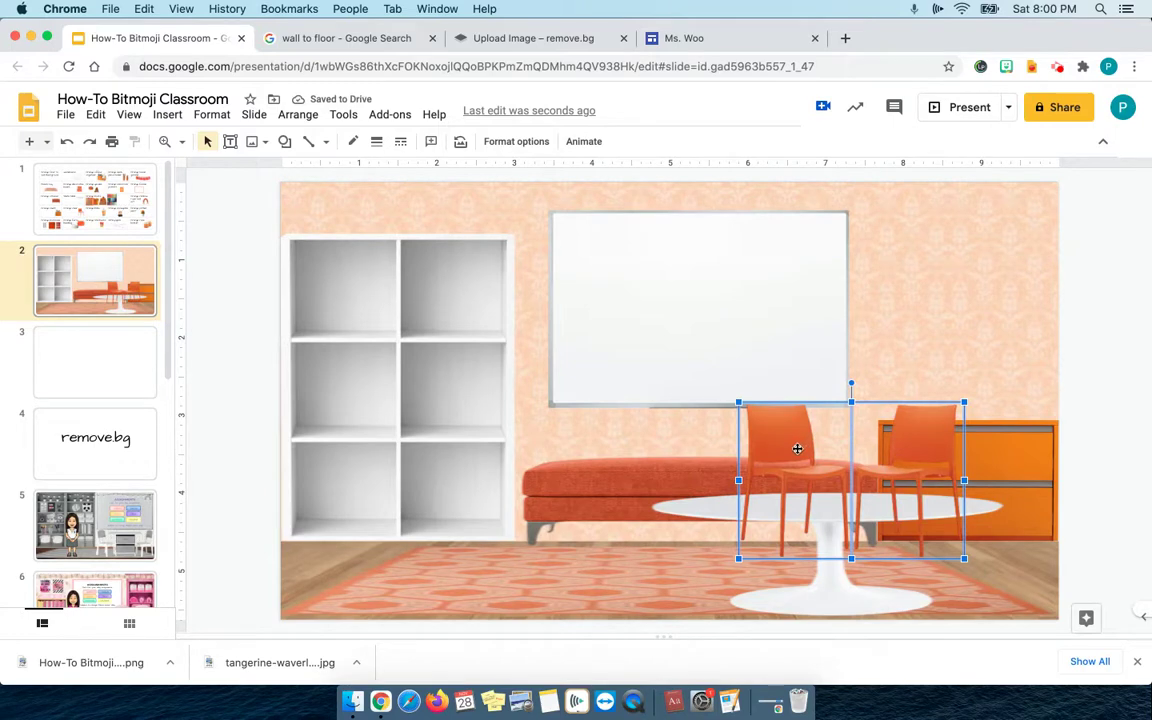
Step: Bring the white table to the front and lower both chairs behind it
left_click(715, 508)
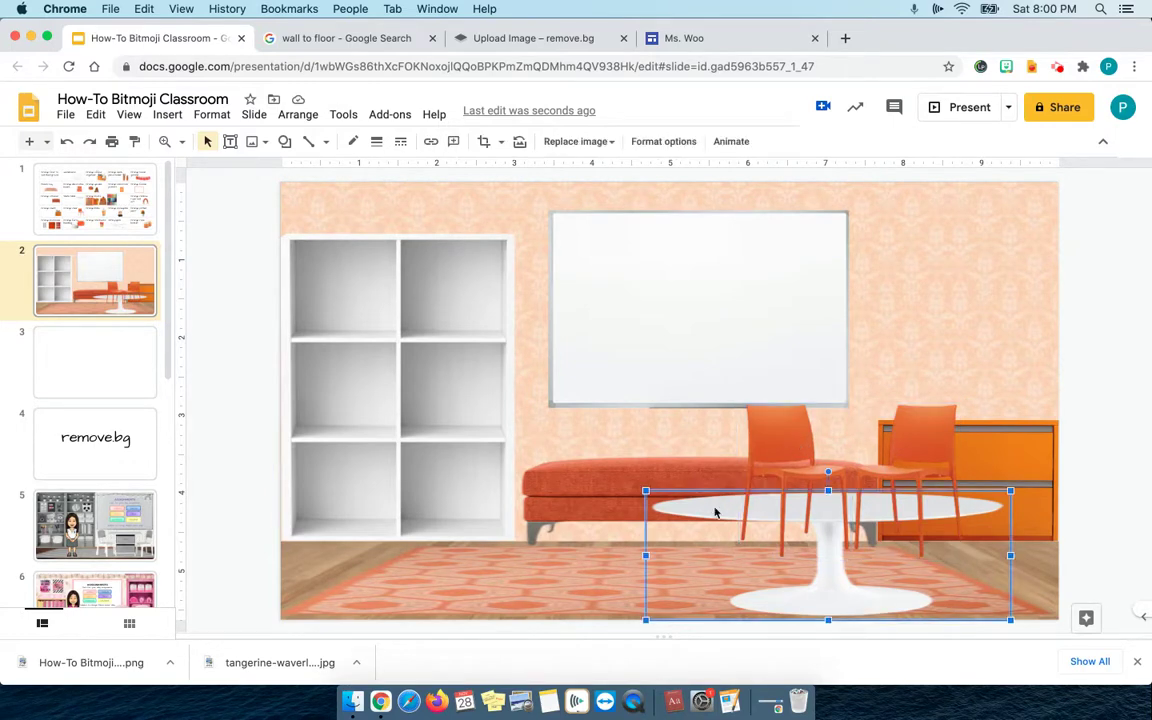
right_click(715, 512)
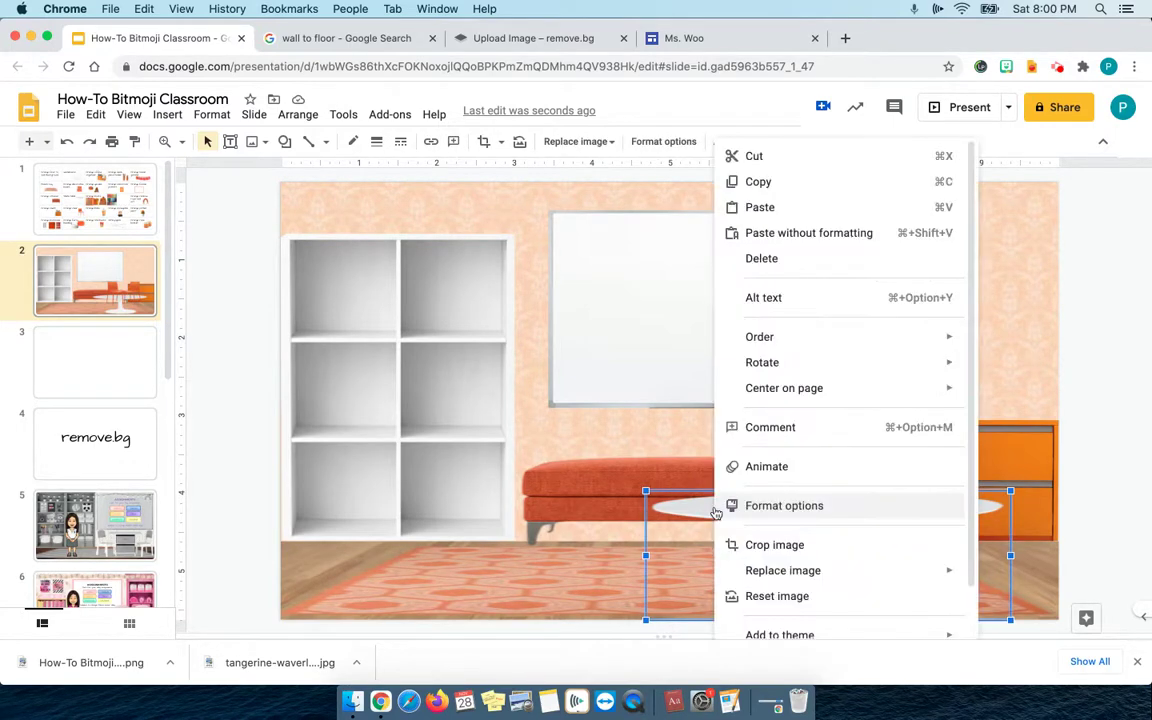
mouse_move(756, 337)
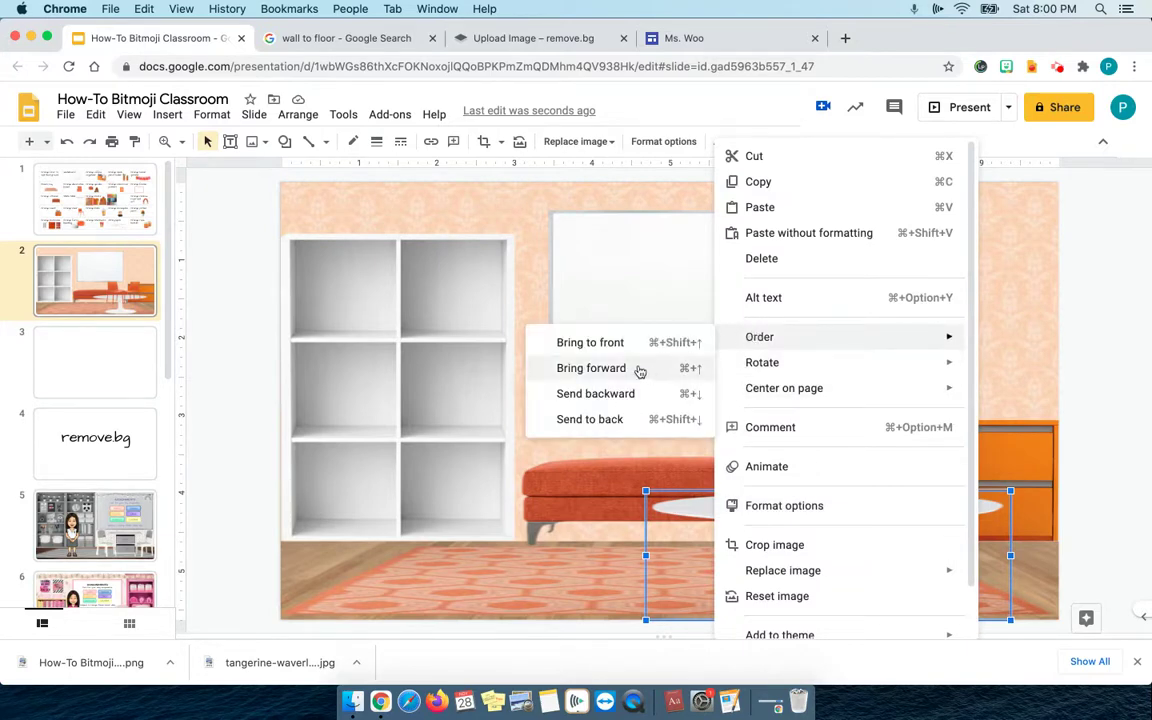
left_click(617, 343)
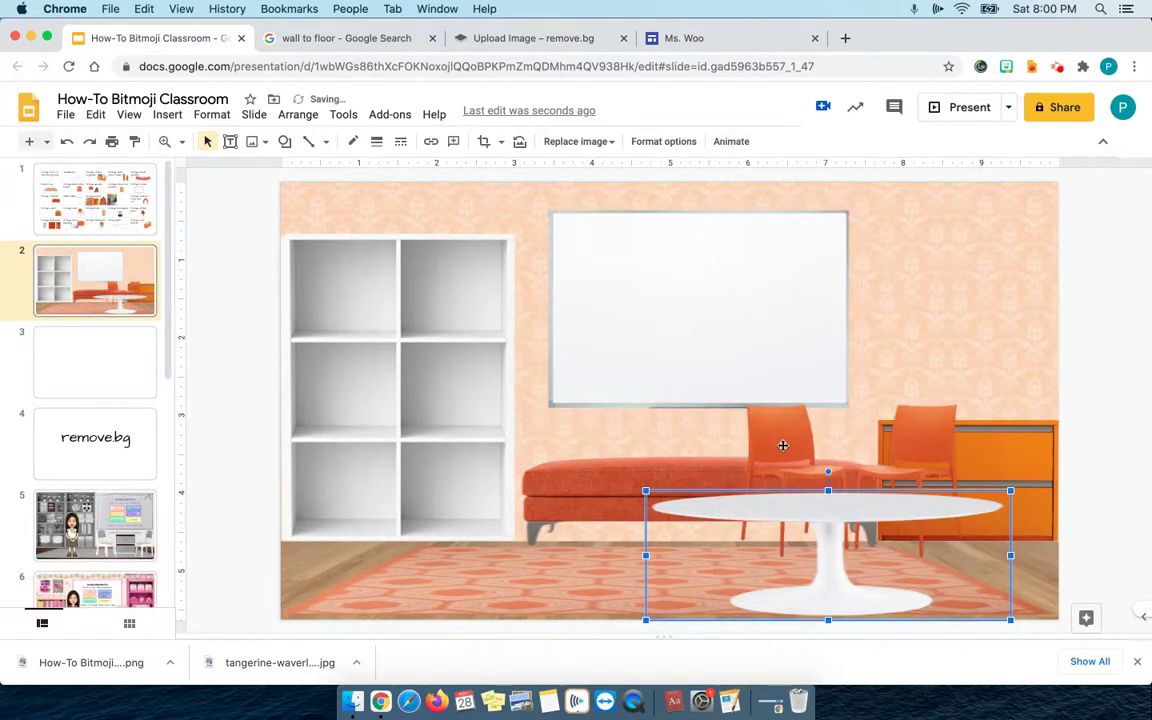
left_click_drag(779, 437, 769, 472)
left_click(938, 440)
left_click_drag(938, 440, 943, 465)
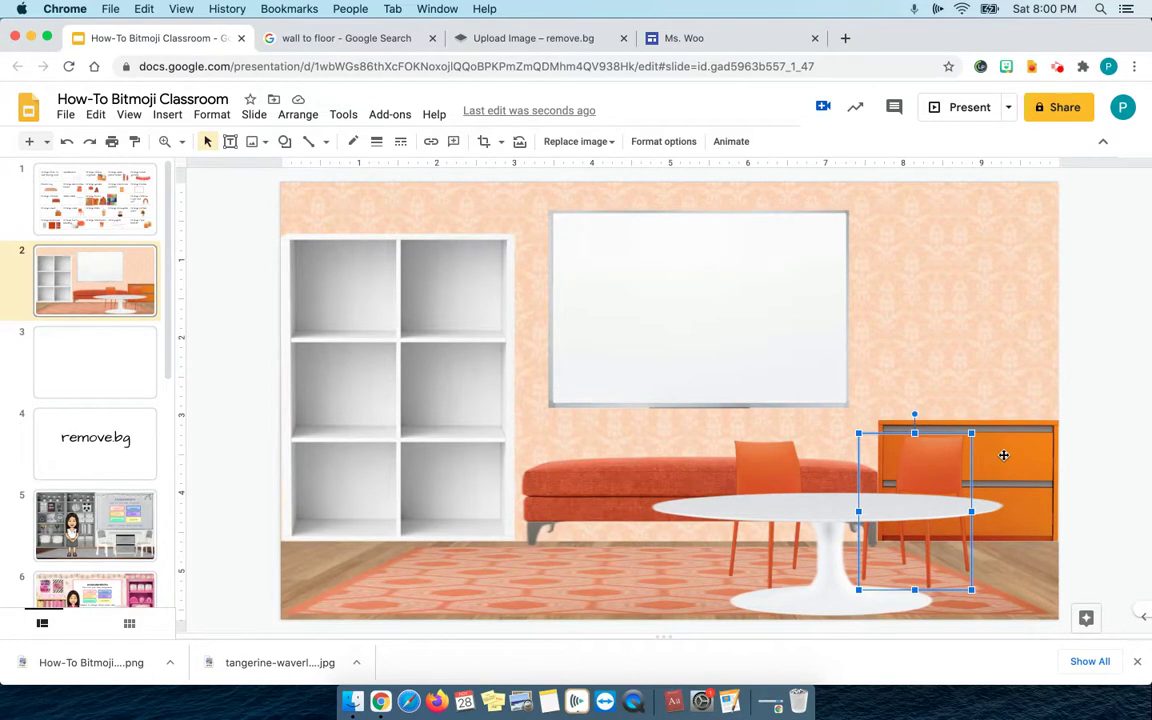
Step: Hang the orange cabinet on the wall and shift the table and chairs rightward
left_click(1003, 455)
left_click_drag(1003, 455, 1001, 289)
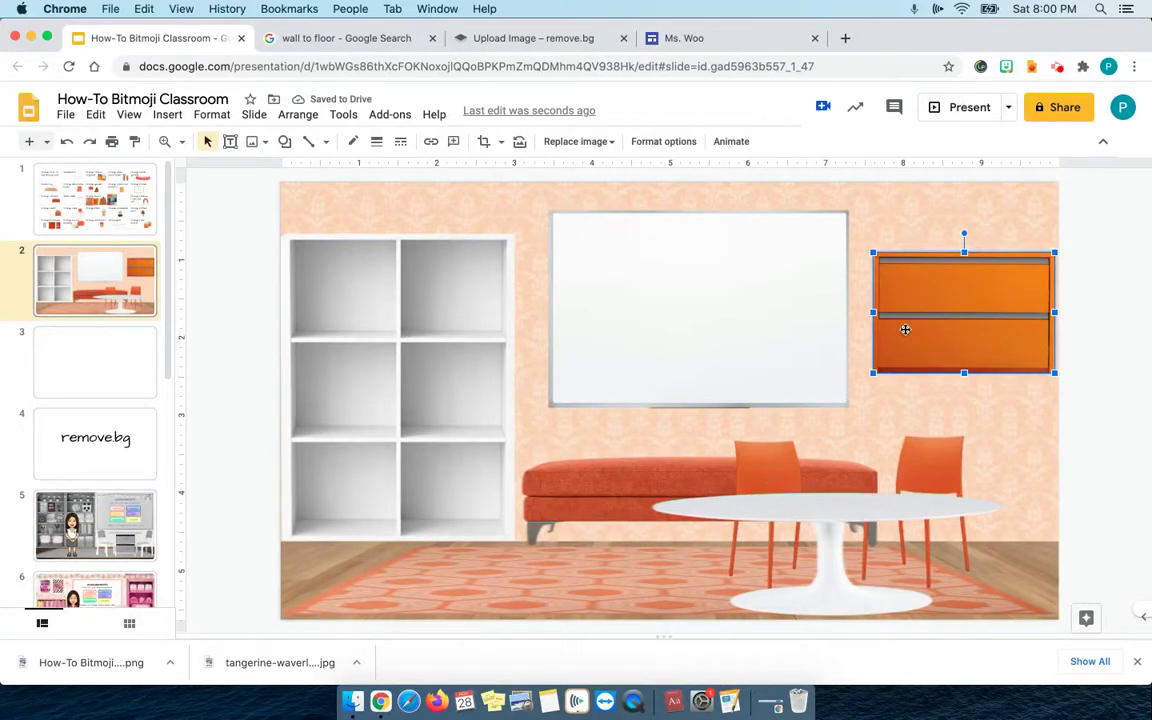
left_click(882, 514)
left_click_drag(928, 510, 878, 503)
left_click(932, 459)
left_click_drag(931, 458, 969, 470)
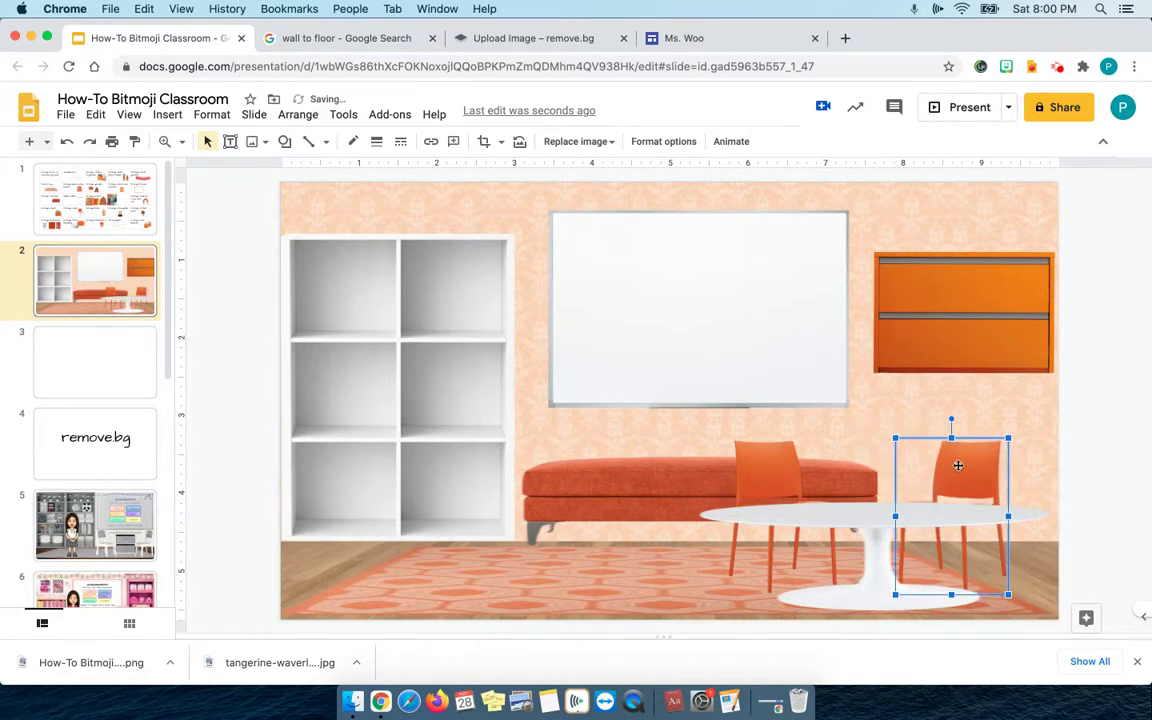
left_click_drag(779, 470, 831, 477)
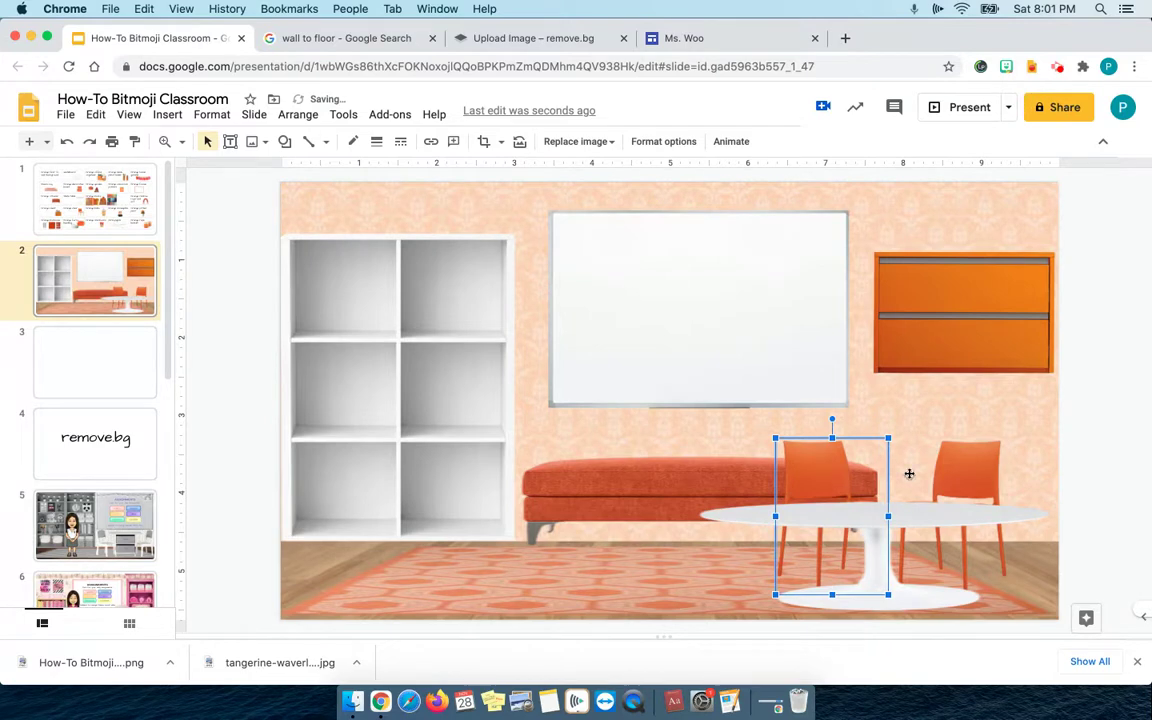
left_click(957, 463)
left_click_drag(957, 463, 1011, 470)
mouse_move(828, 470)
left_mouse_down()
mouse_move(906, 472)
mouse_move(832, 477)
left_mouse_up()
left_click_drag(1006, 470, 978, 470)
left_click_drag(840, 480, 848, 465)
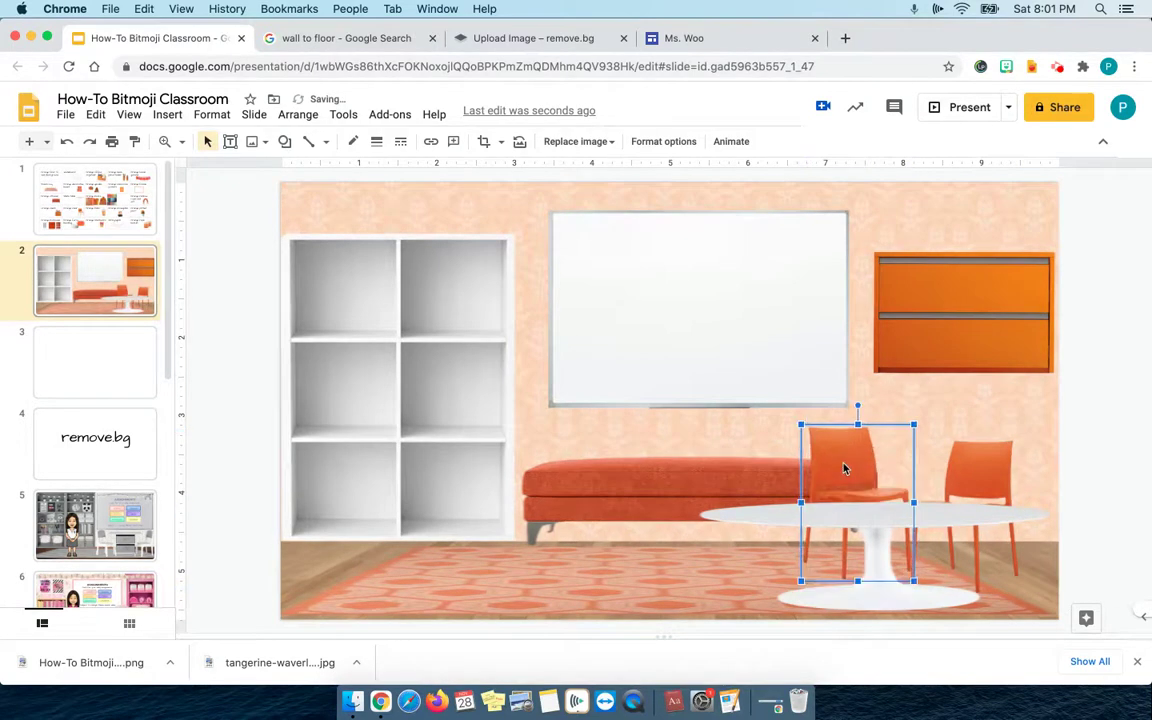
Step: Nudge the right chair slightly left and shorten the orange couch from its right end
right_click(968, 460)
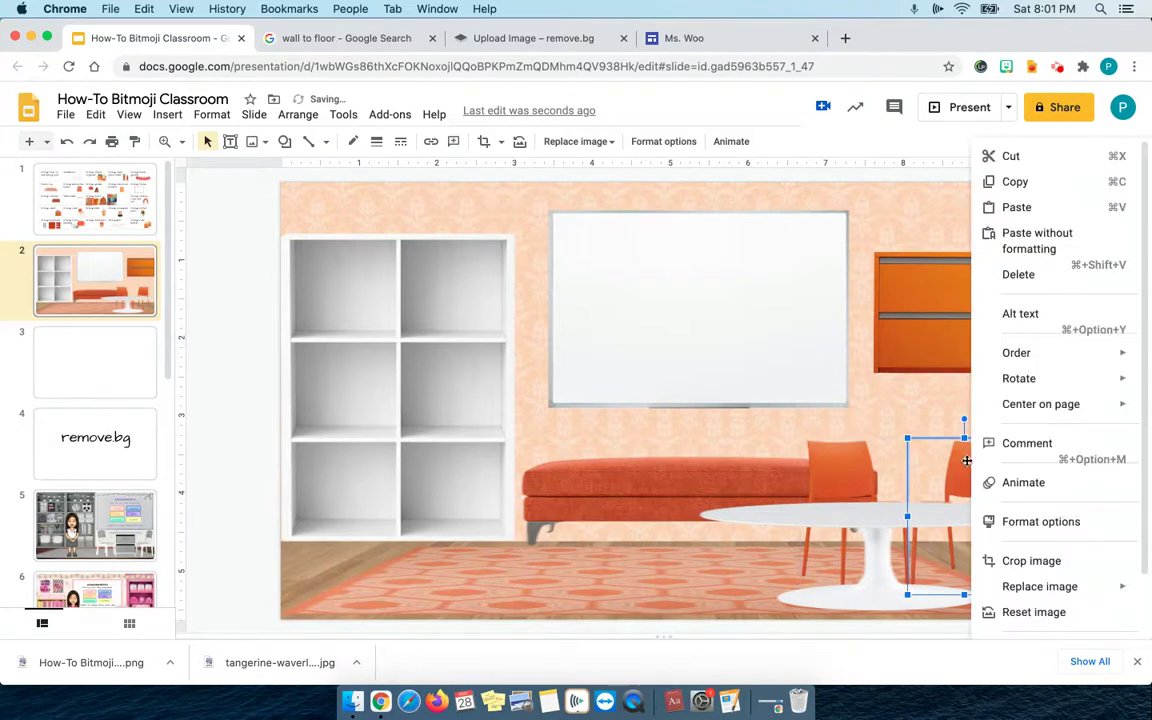
left_click(951, 470)
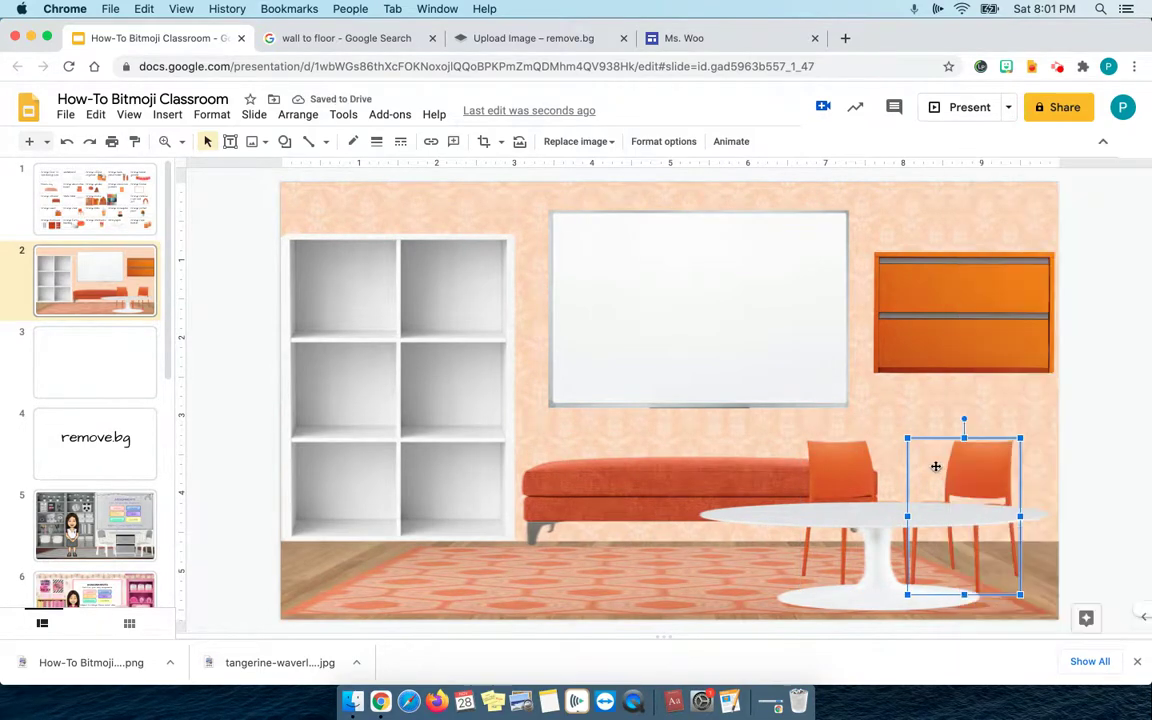
right_click(951, 477)
left_click(951, 477)
left_click_drag(958, 478, 945, 478)
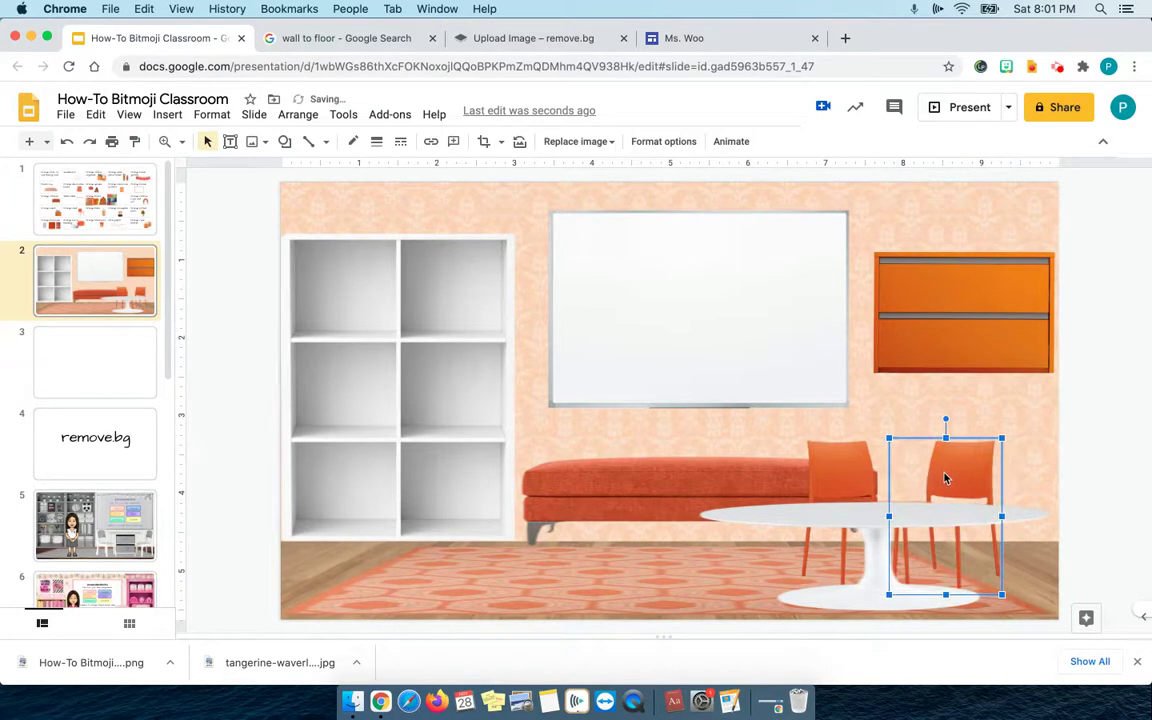
left_click(662, 479)
left_click_drag(877, 501, 763, 504)
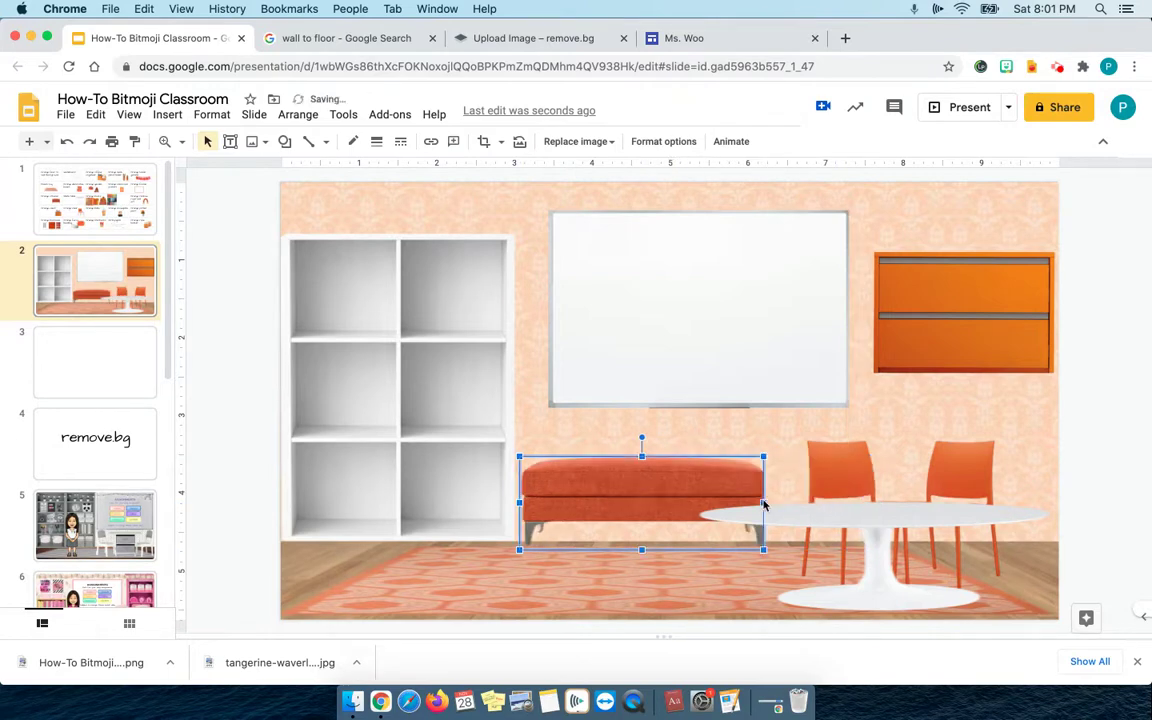
Step: Move the orange cabinet to the bottom-left floor and resize the white shelf
left_click(951, 299)
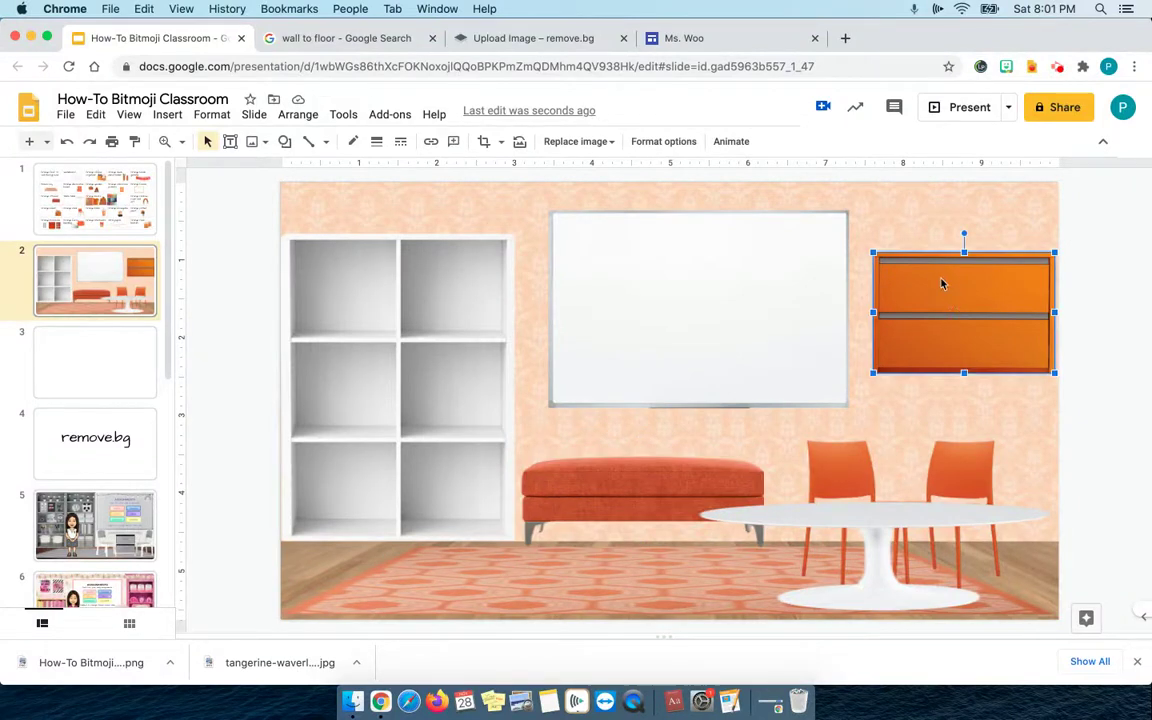
left_click_drag(947, 292, 262, 572)
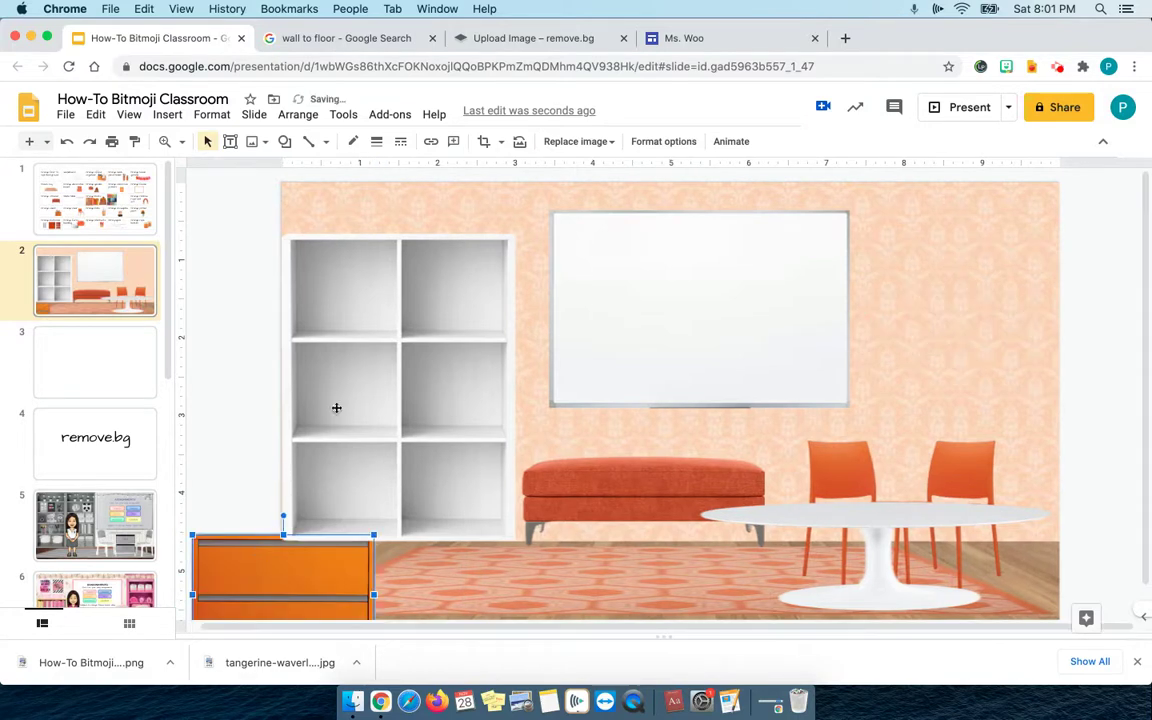
left_click(397, 315)
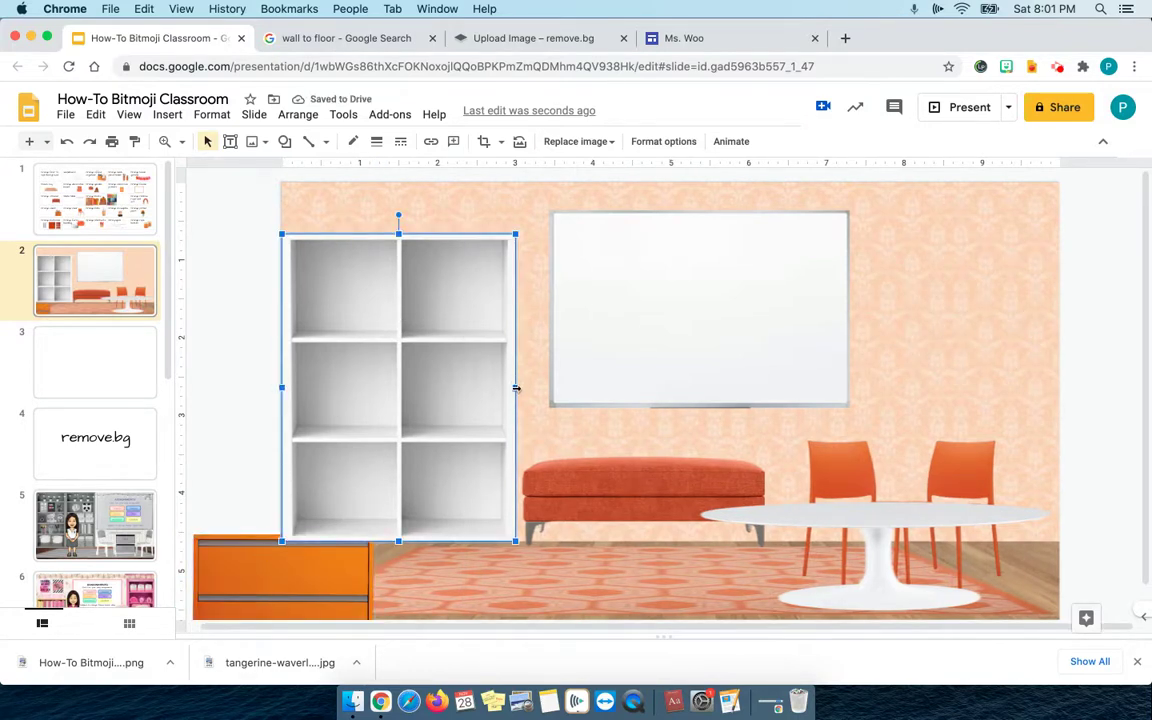
left_click_drag(516, 388, 998, 364)
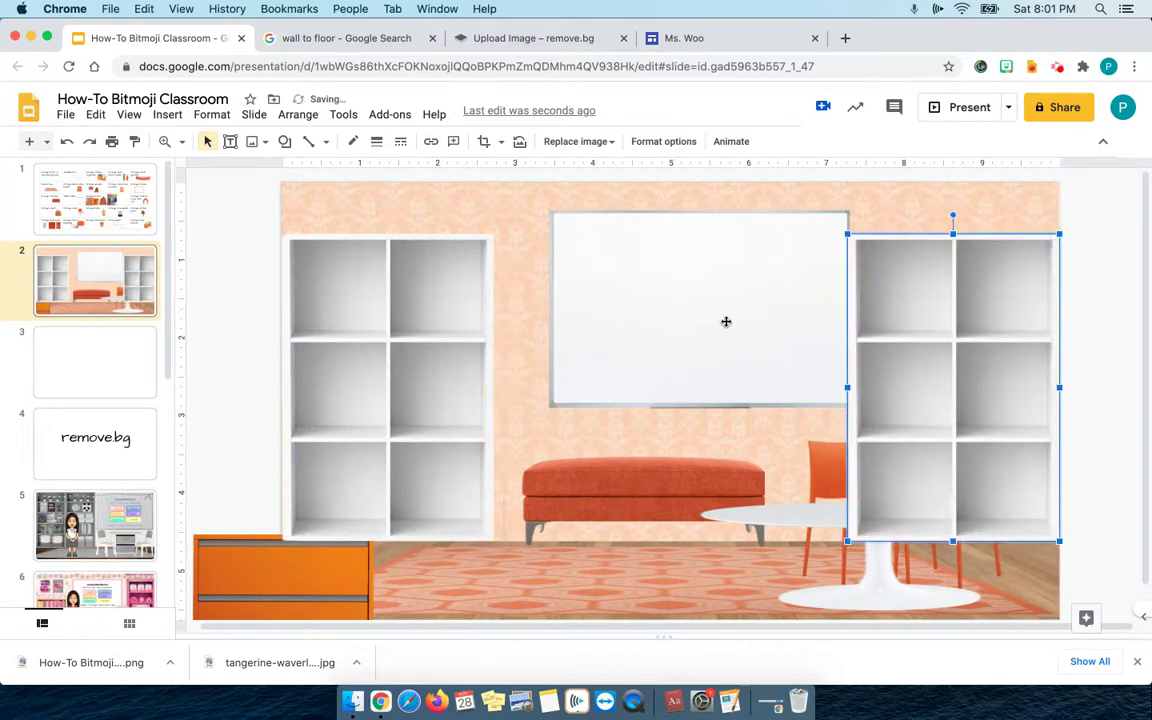
Step: Send the shelf copy behind the chairs and table, then return to the item grid
right_click(946, 328)
mouse_move(959, 337)
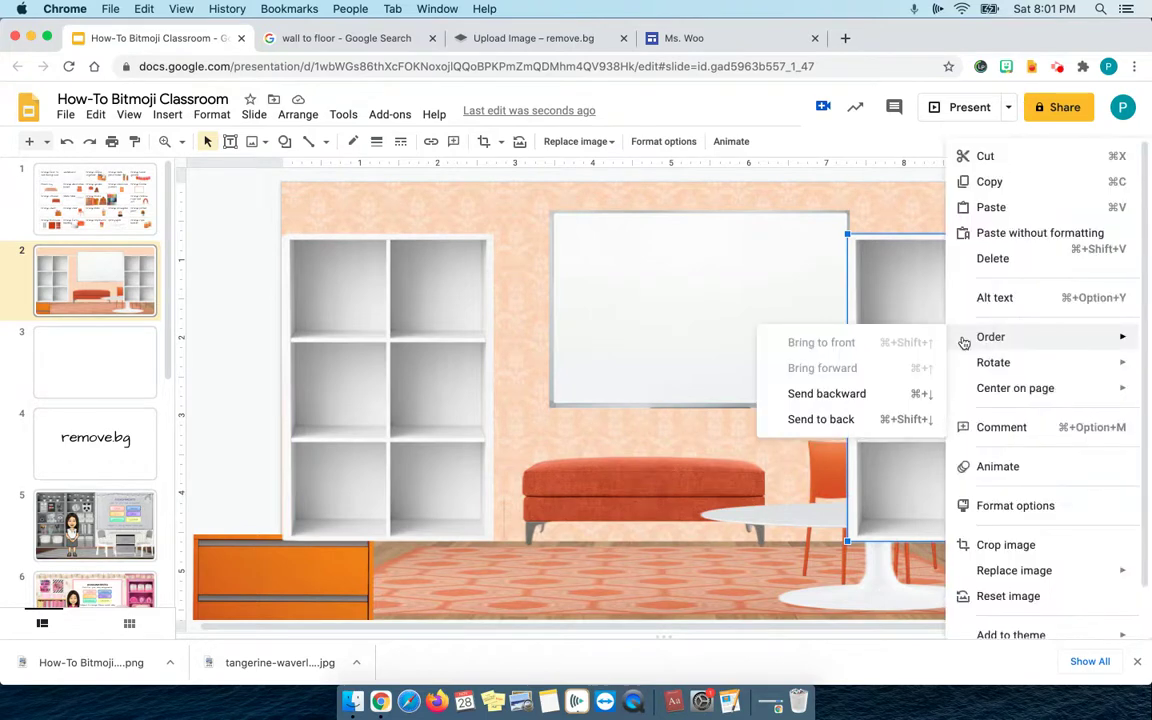
left_click(878, 420)
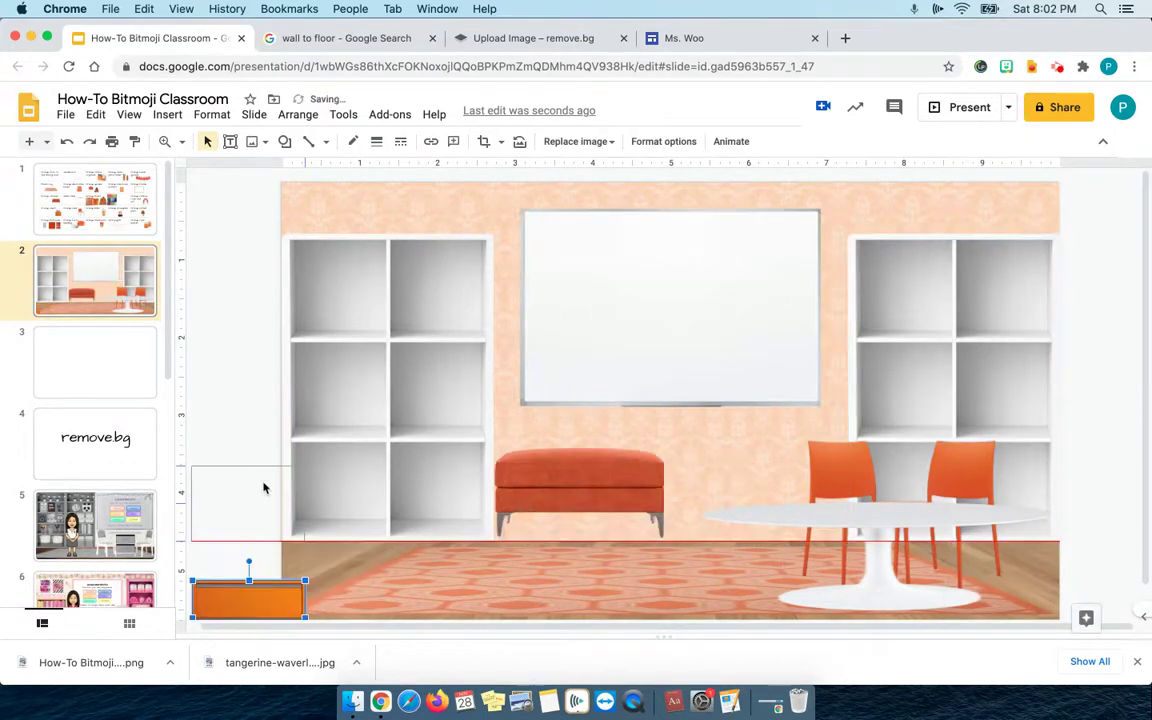
left_click_drag(356, 541, 228, 212)
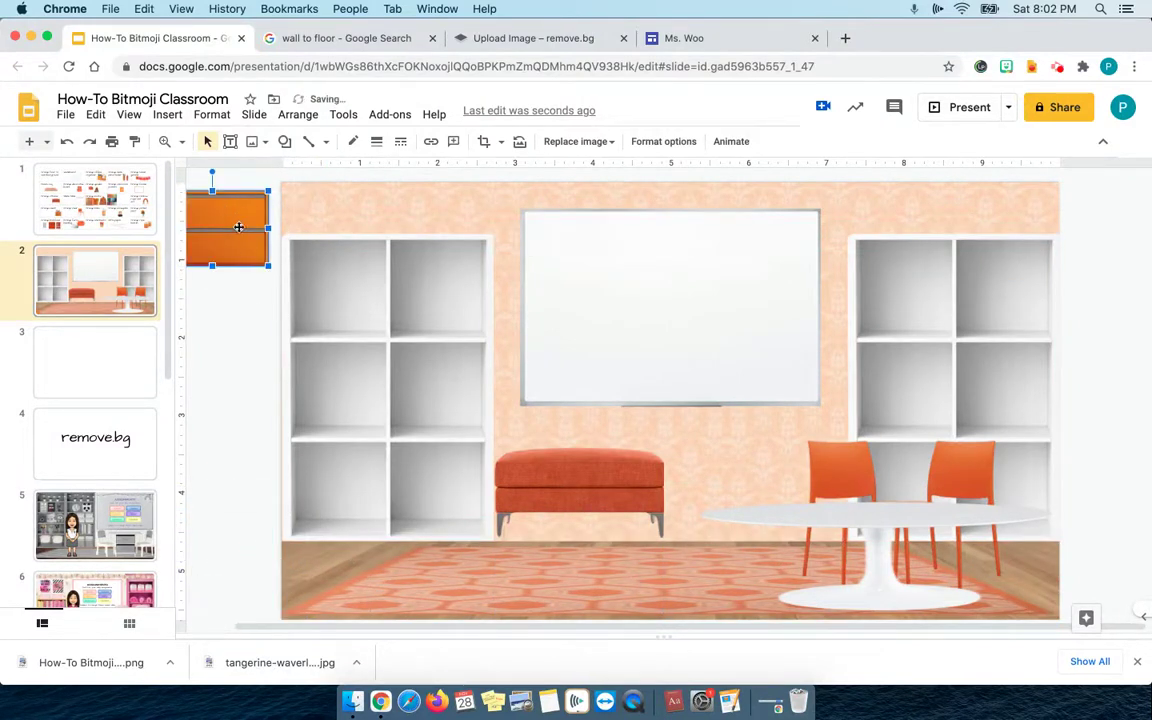
left_click(108, 187)
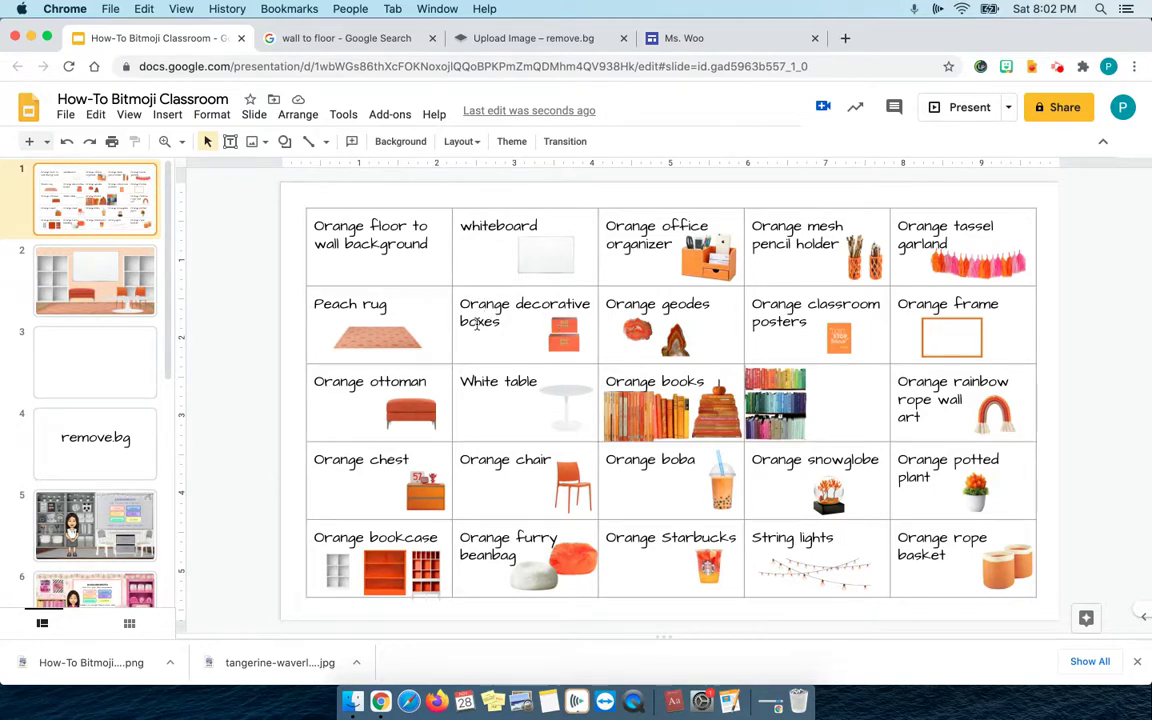
Step: Paste the orange decorative boxes onto the classroom slide and enlarge them
left_click(561, 328)
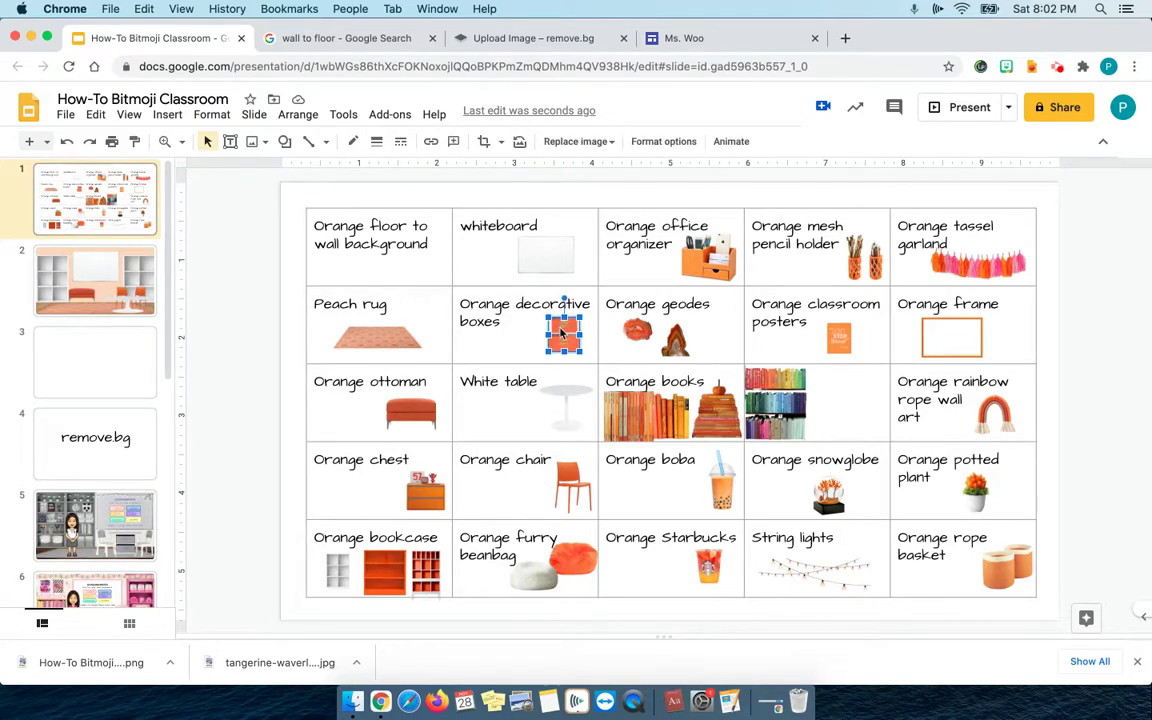
left_click(84, 255)
key("super+v")
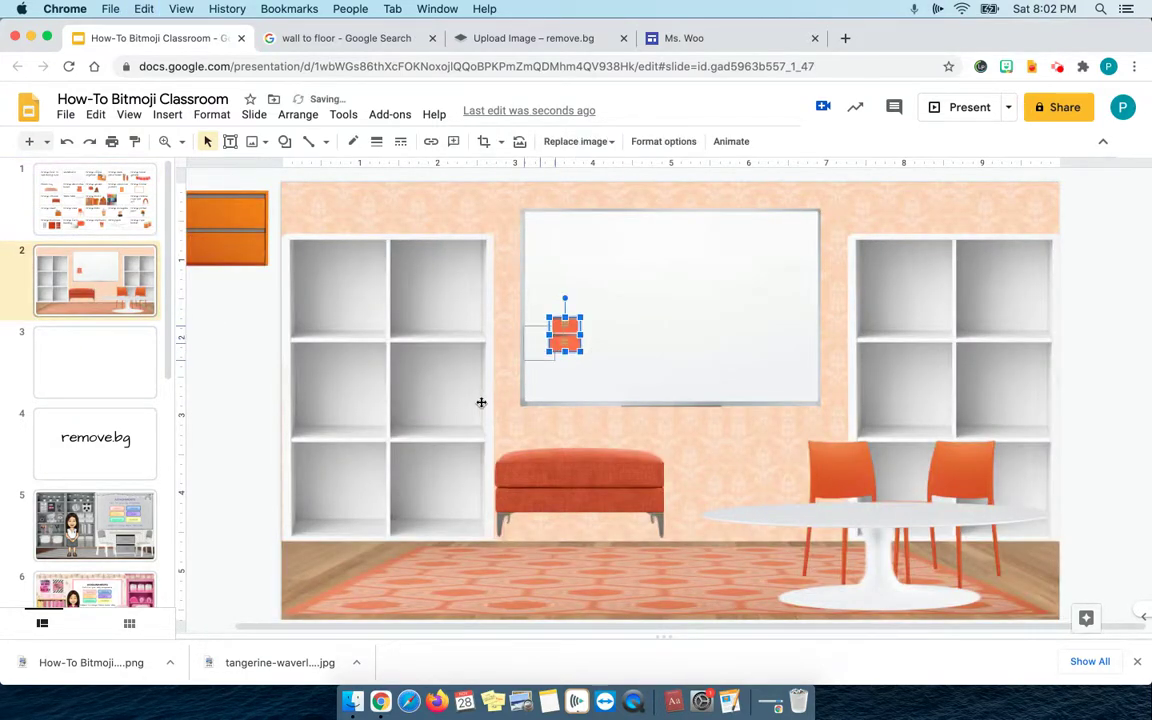
left_click_drag(463, 515, 404, 446)
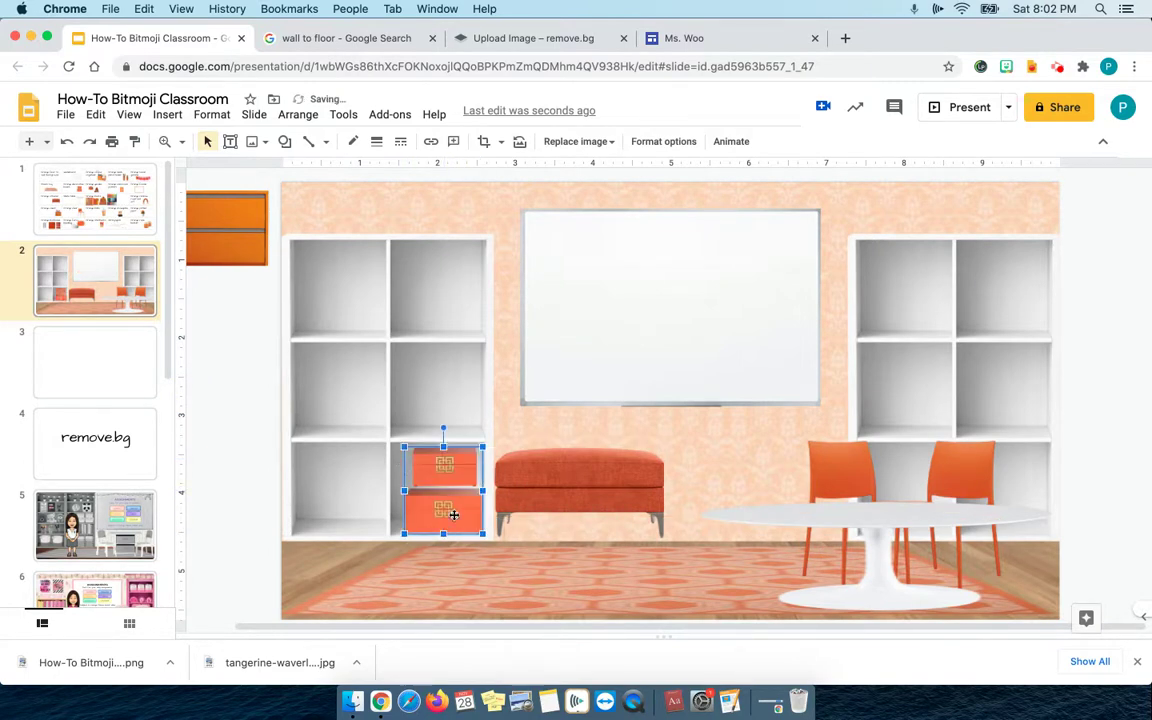
left_click_drag(453, 515, 726, 354)
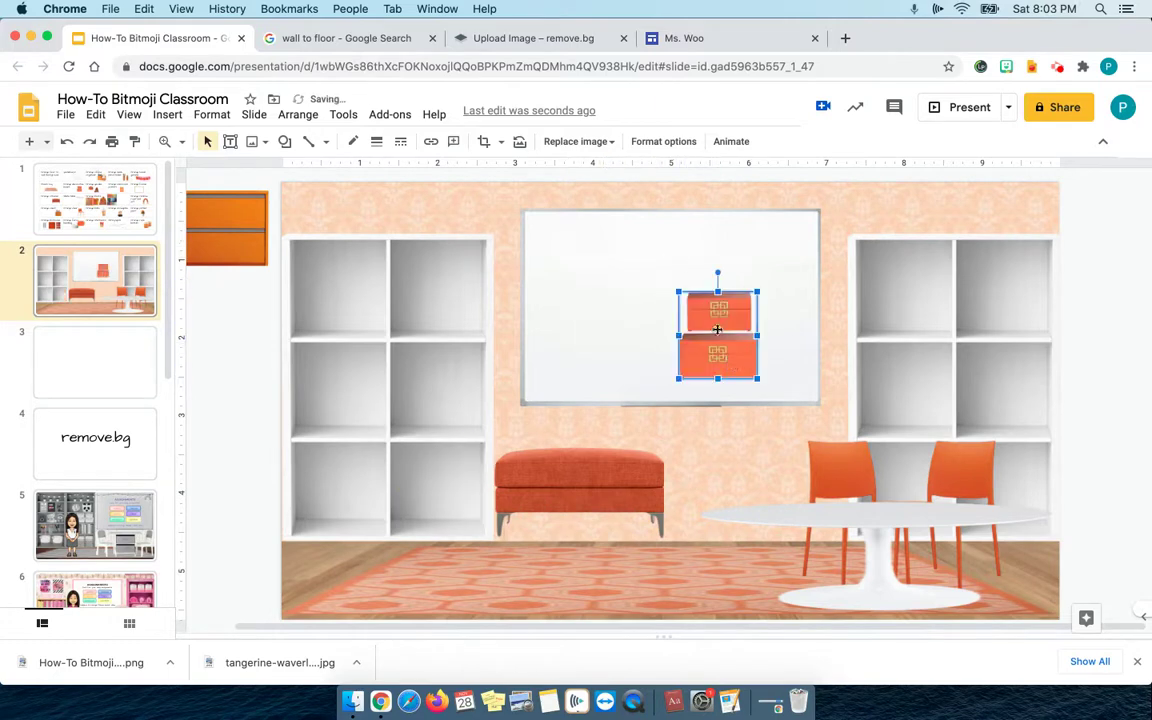
left_click_drag(678, 292, 627, 235)
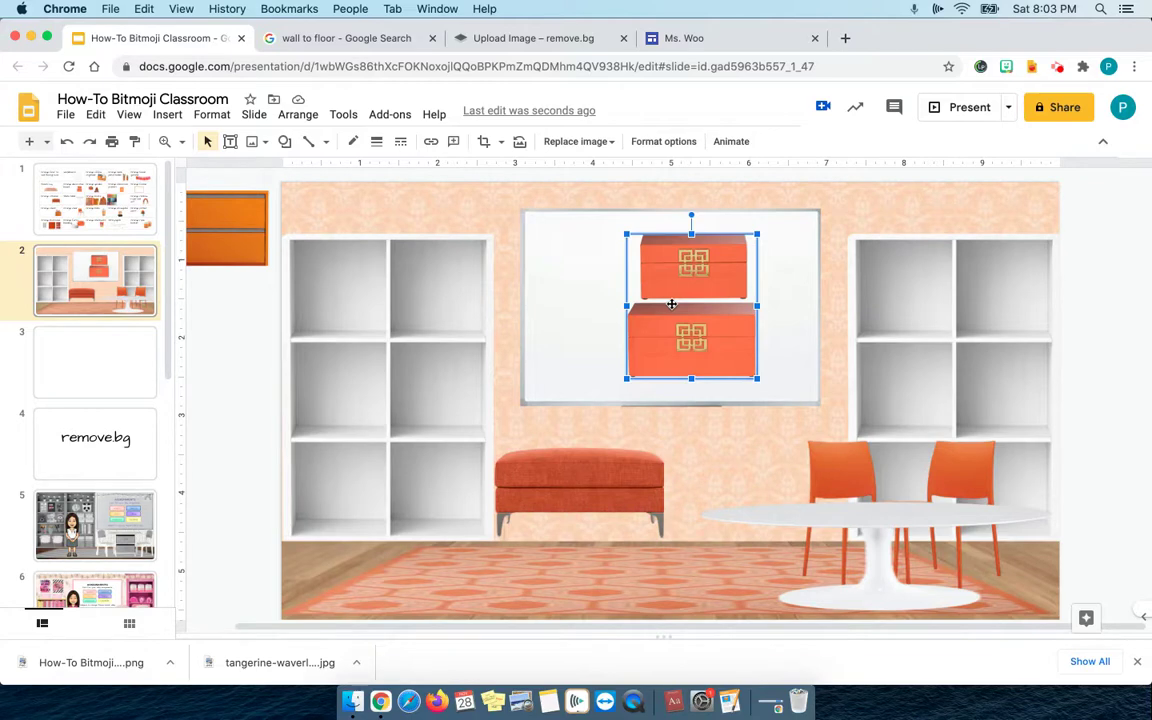
Step: Duplicate the boxes, crop each copy to a single box, and stack them
key("ctrl+d")
left_click_drag(686, 283, 818, 279)
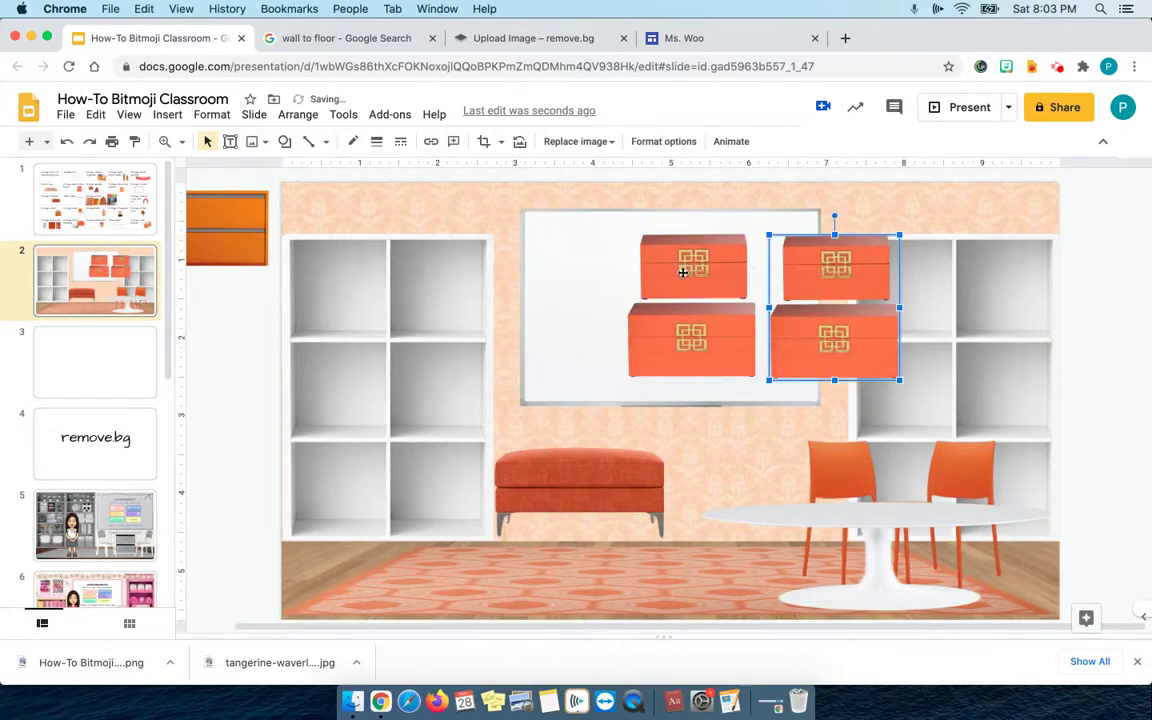
left_click(689, 330)
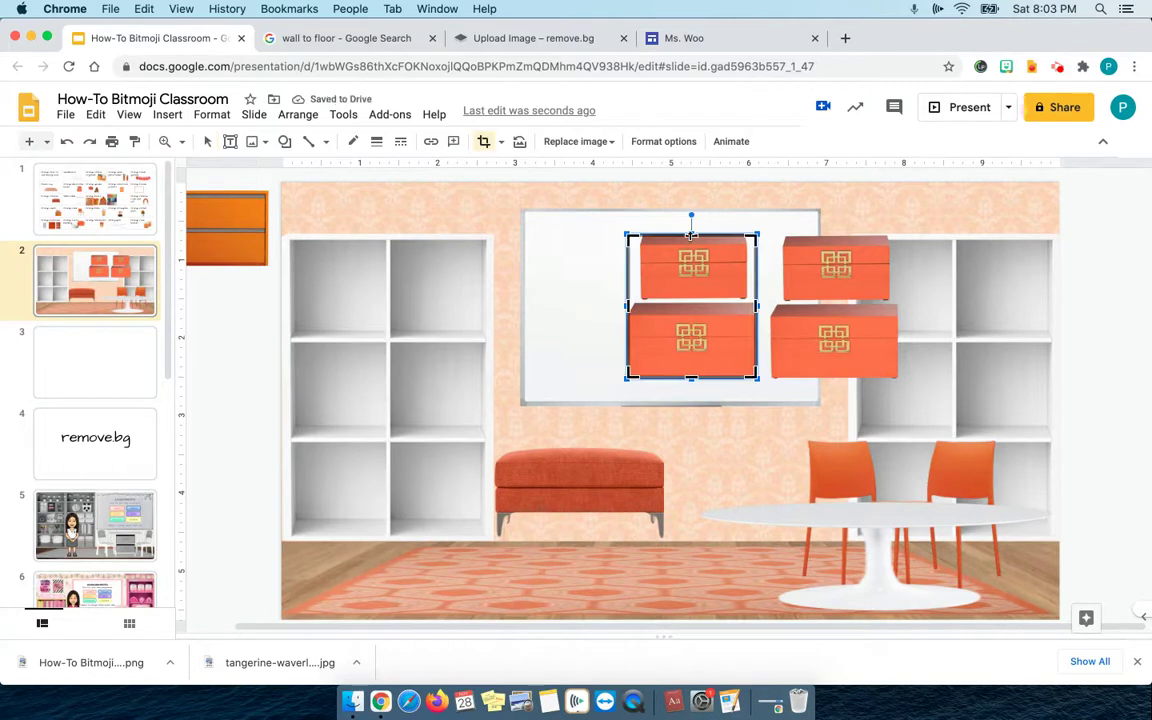
left_click_drag(692, 304, 692, 305)
key("Return")
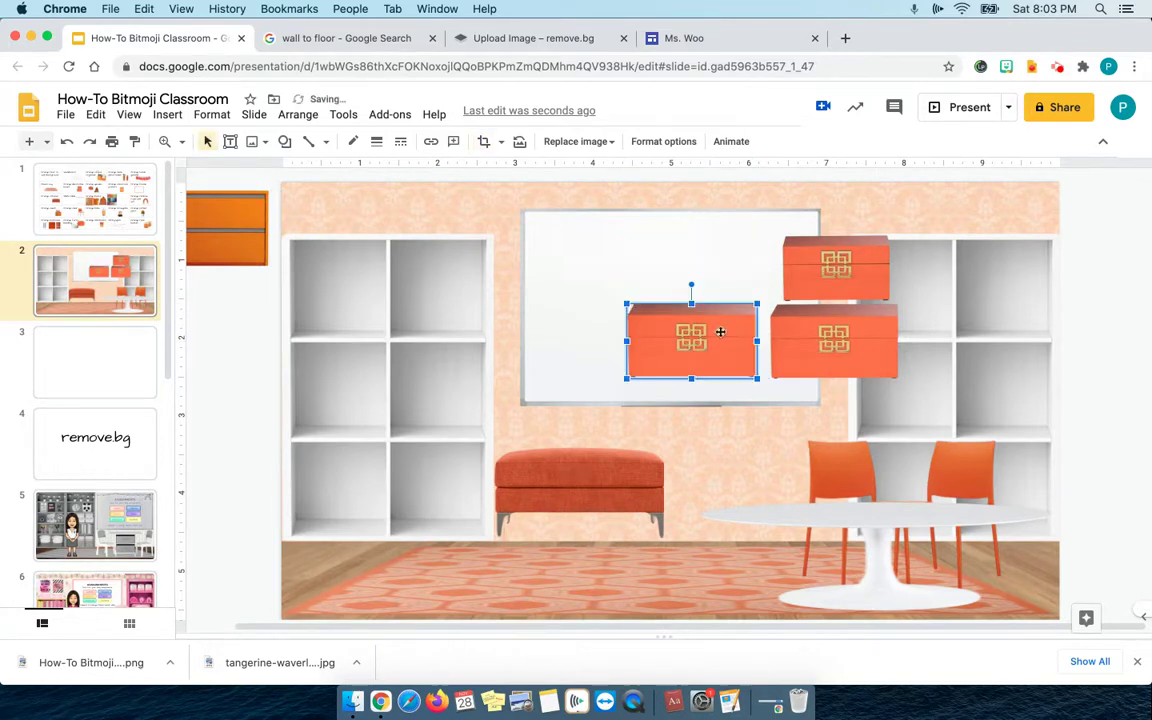
double_click(834, 340)
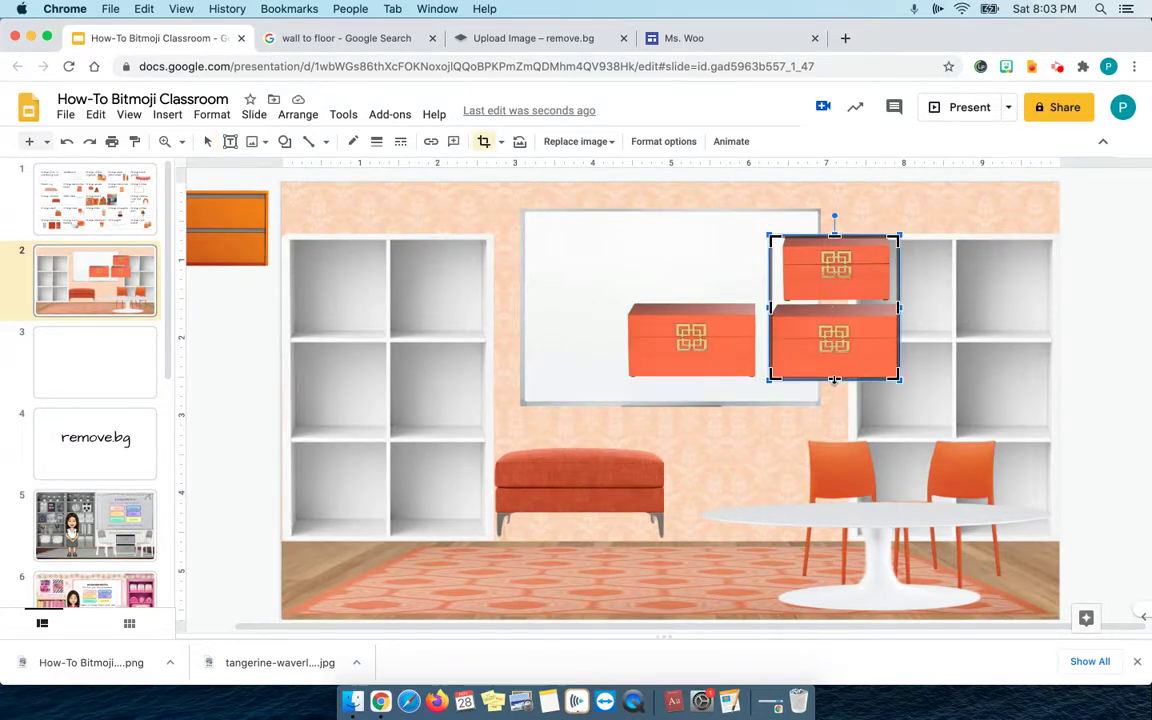
left_click_drag(834, 379, 834, 298)
key("Return")
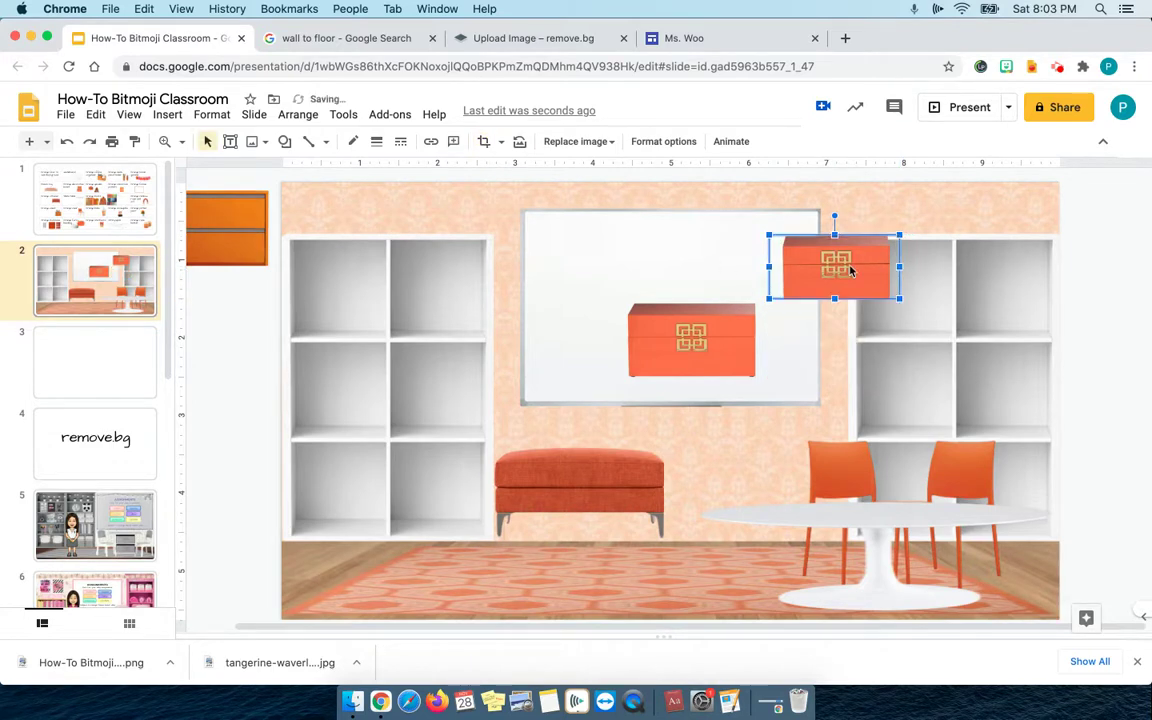
left_click_drag(834, 266, 690, 284)
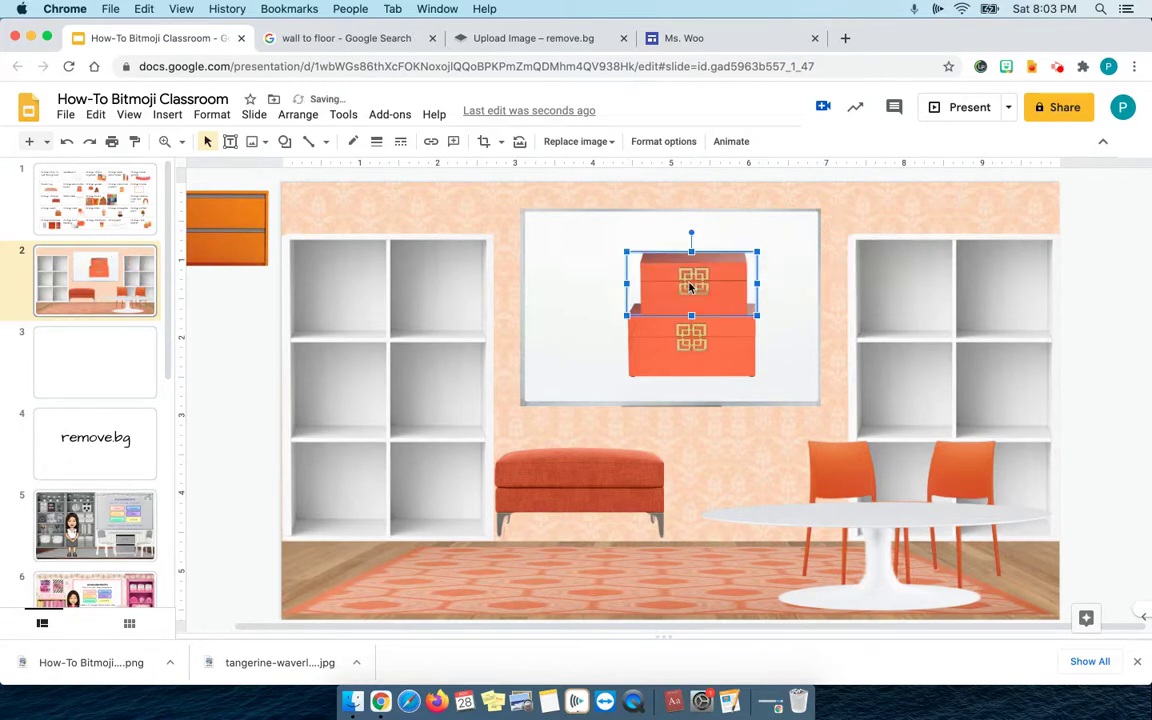
Step: Shrink the two-box stack and place it in the lower shelf cube beside the ottoman
left_click(660, 347, "shift")
left_click_drag(617, 366, 428, 495)
left_click_drag(523, 406, 463, 450)
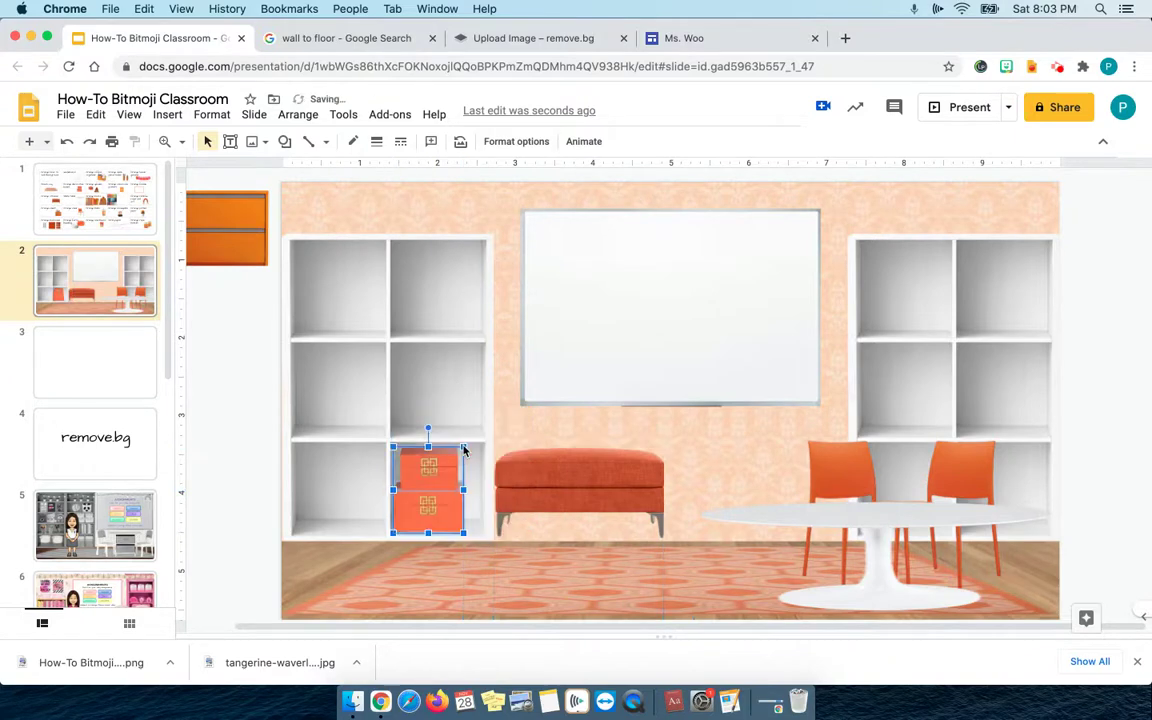
left_click_drag(433, 500, 451, 499)
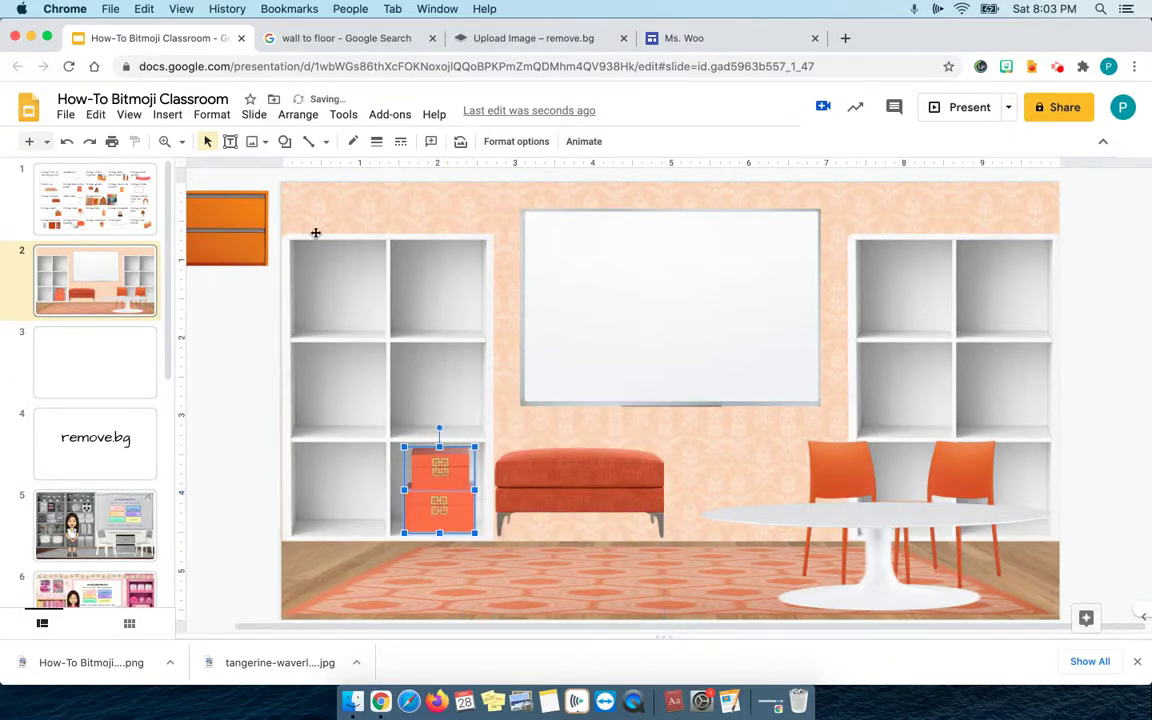
Step: Copy the orange office organizer image from slide 1's item grid
left_click(93, 203)
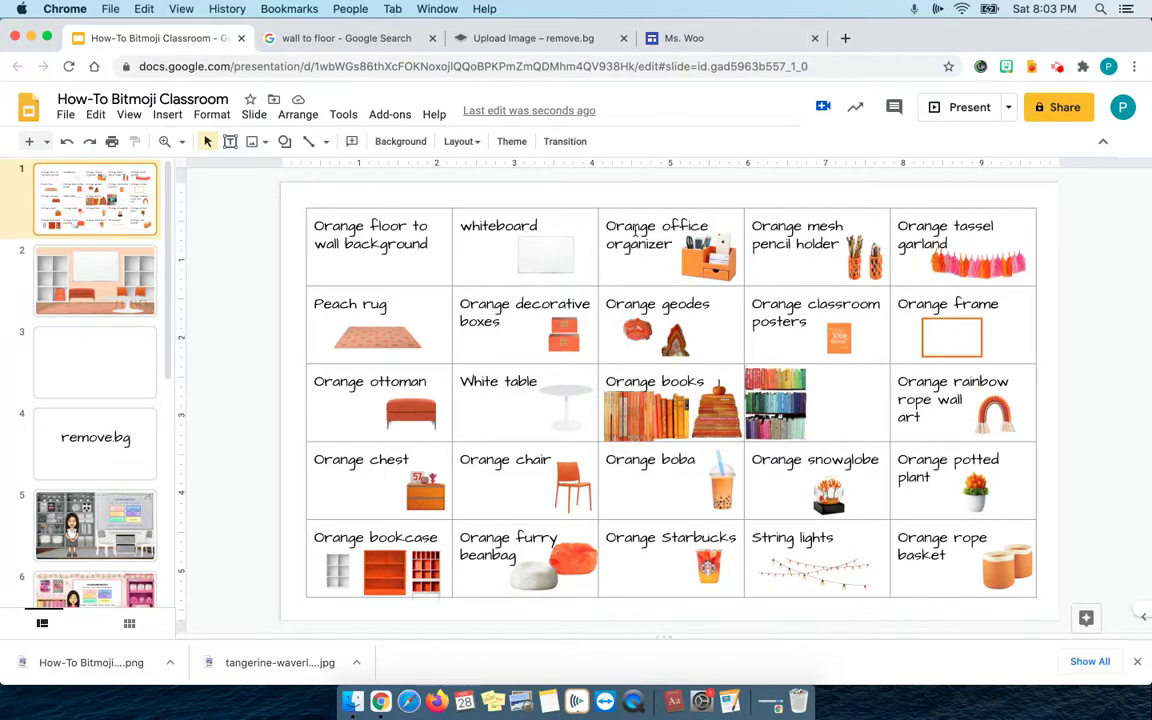
left_click(708, 262)
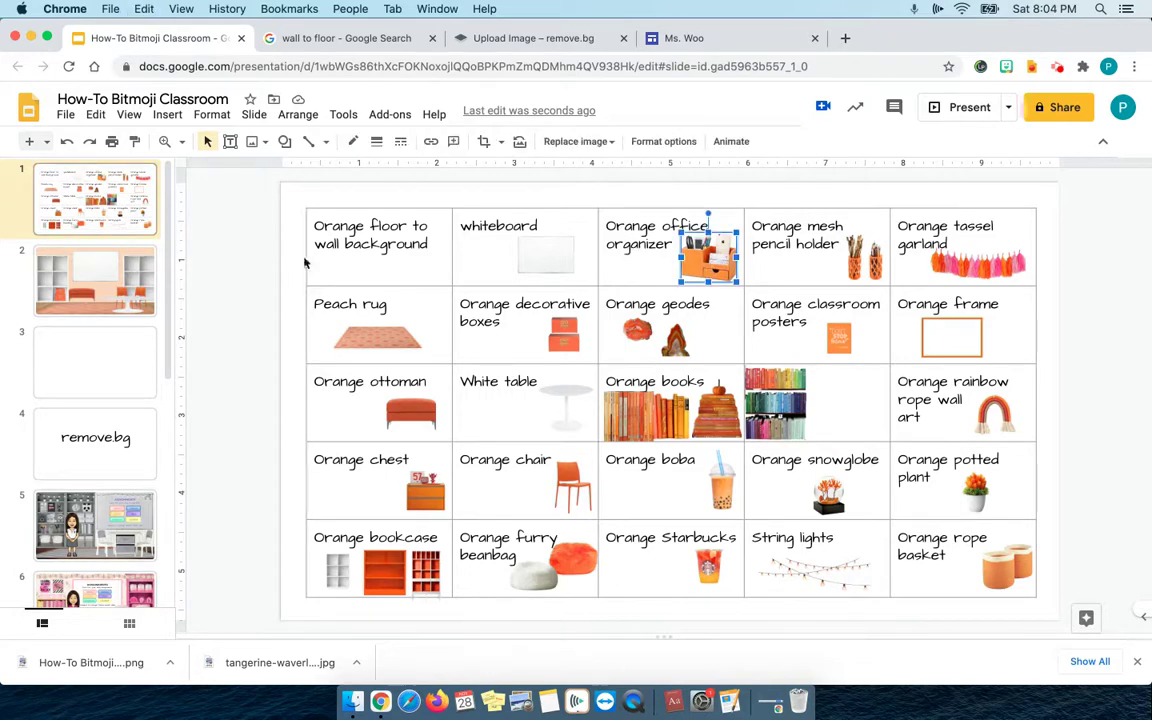
left_click(118, 242)
Step: Paste the office organizer onto slide 2 over the upper left shelves
key("cmd+v")
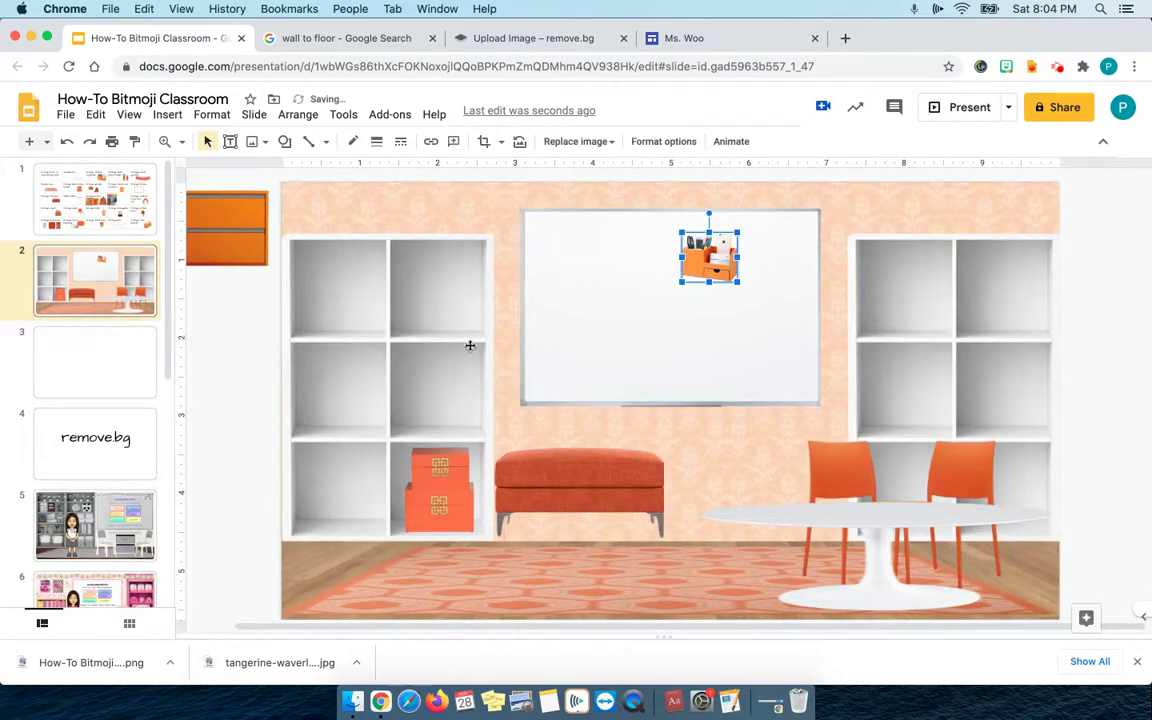
left_click_drag(471, 369, 325, 292)
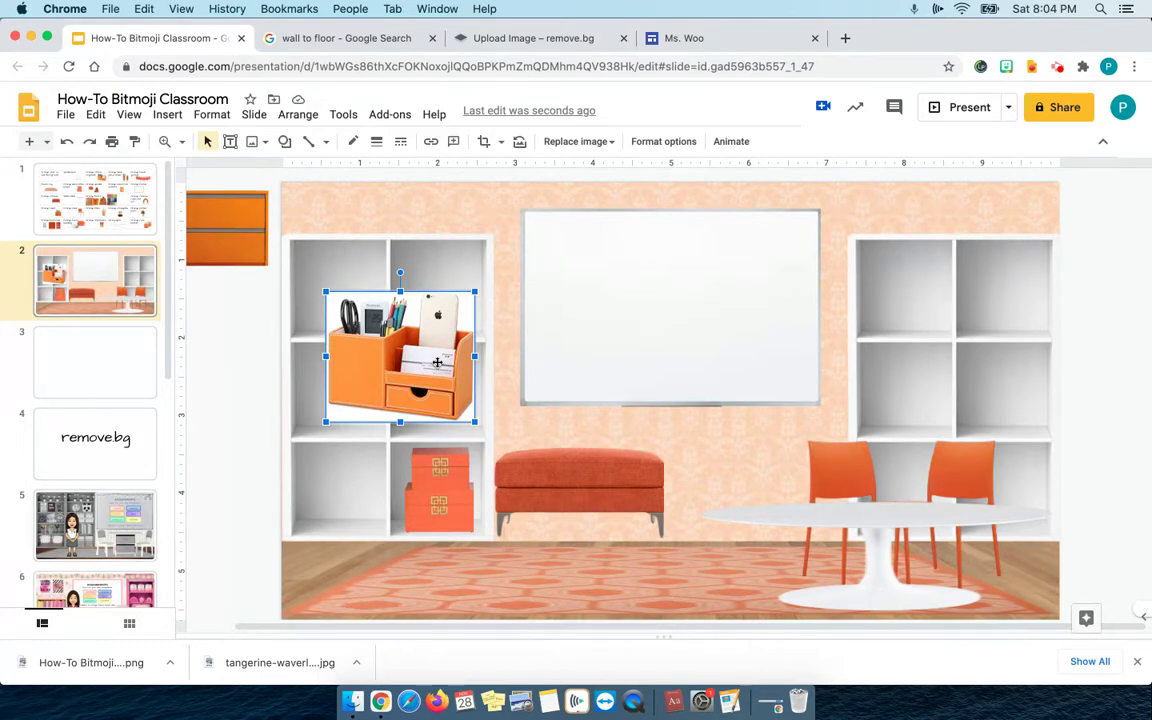
left_click(74, 445)
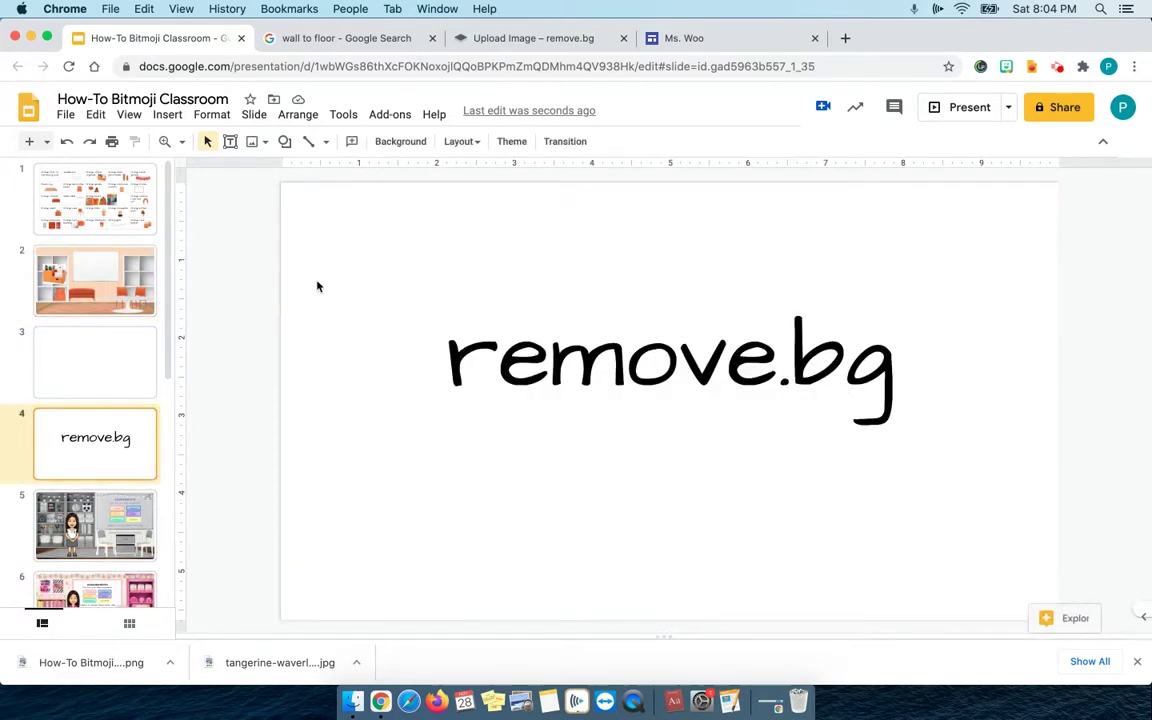
left_click(58, 250)
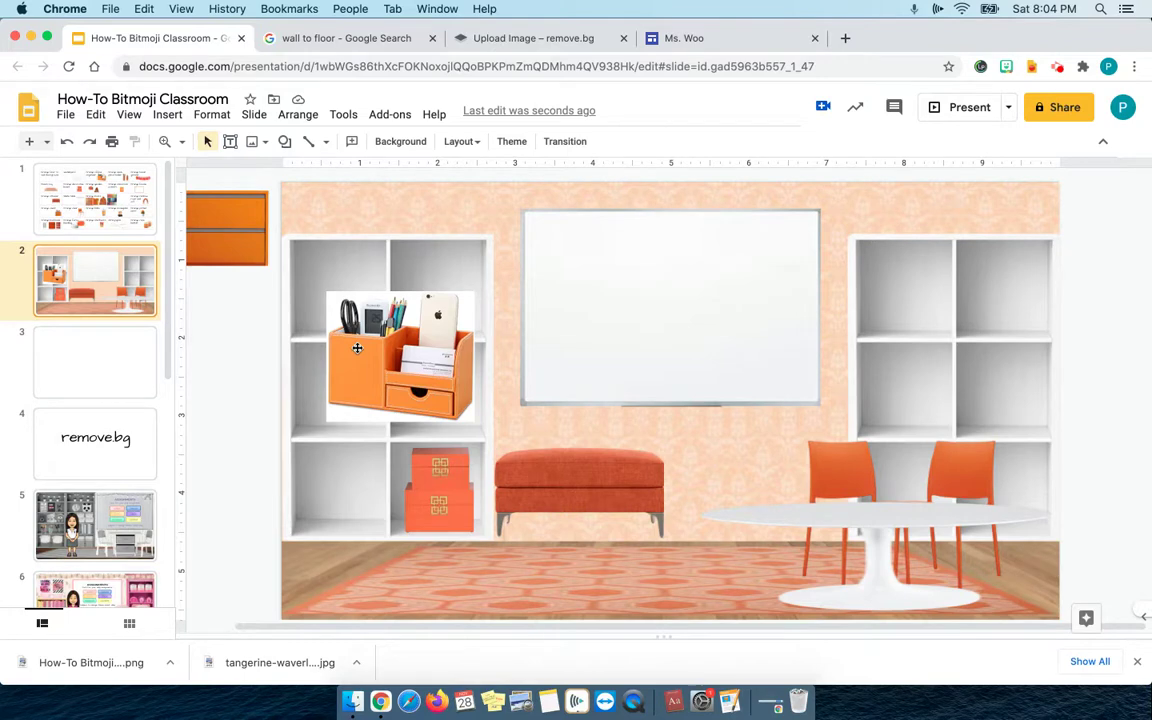
Step: Upload the organizer photo to remove.bg and copy the background-free cut-out image
left_click(517, 37)
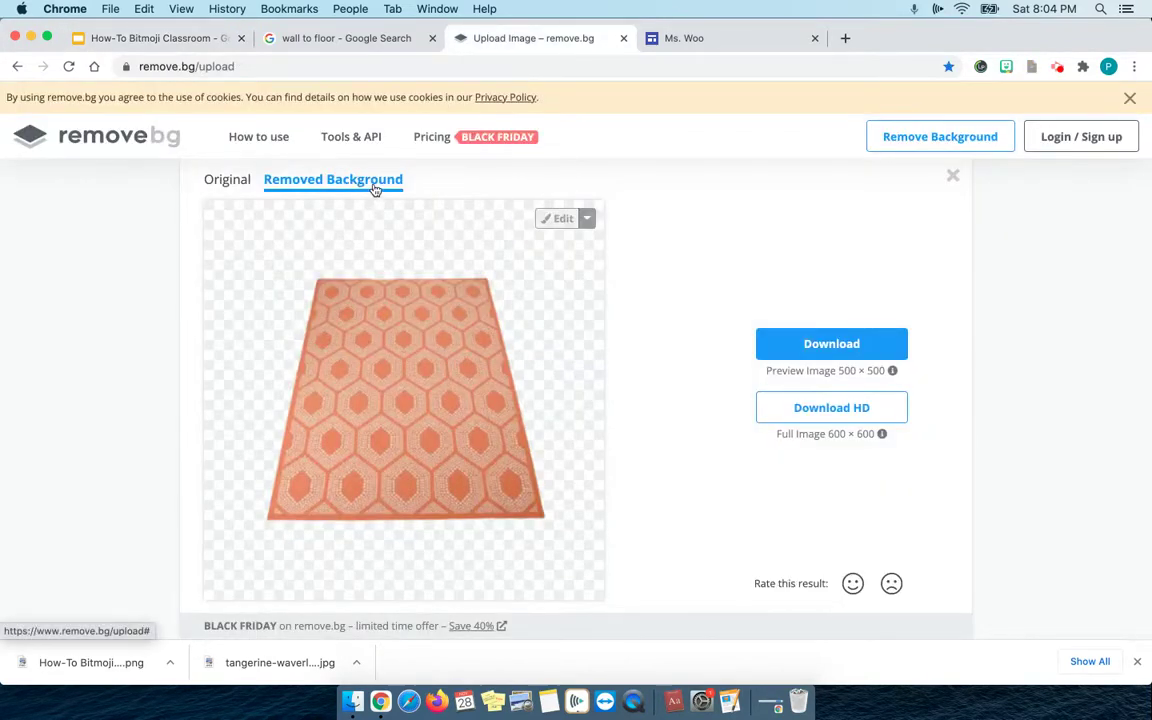
left_click_drag(1100, 590, 432, 311)
left_click_drag(918, 681, 1148, 683)
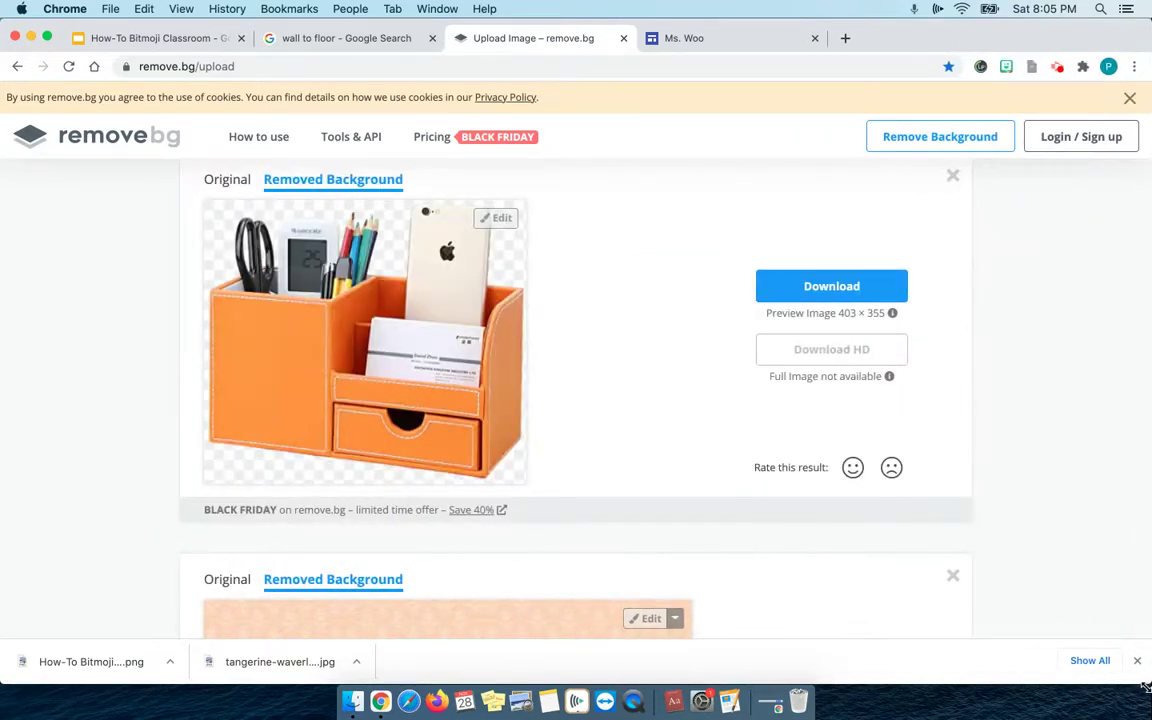
right_click(294, 341)
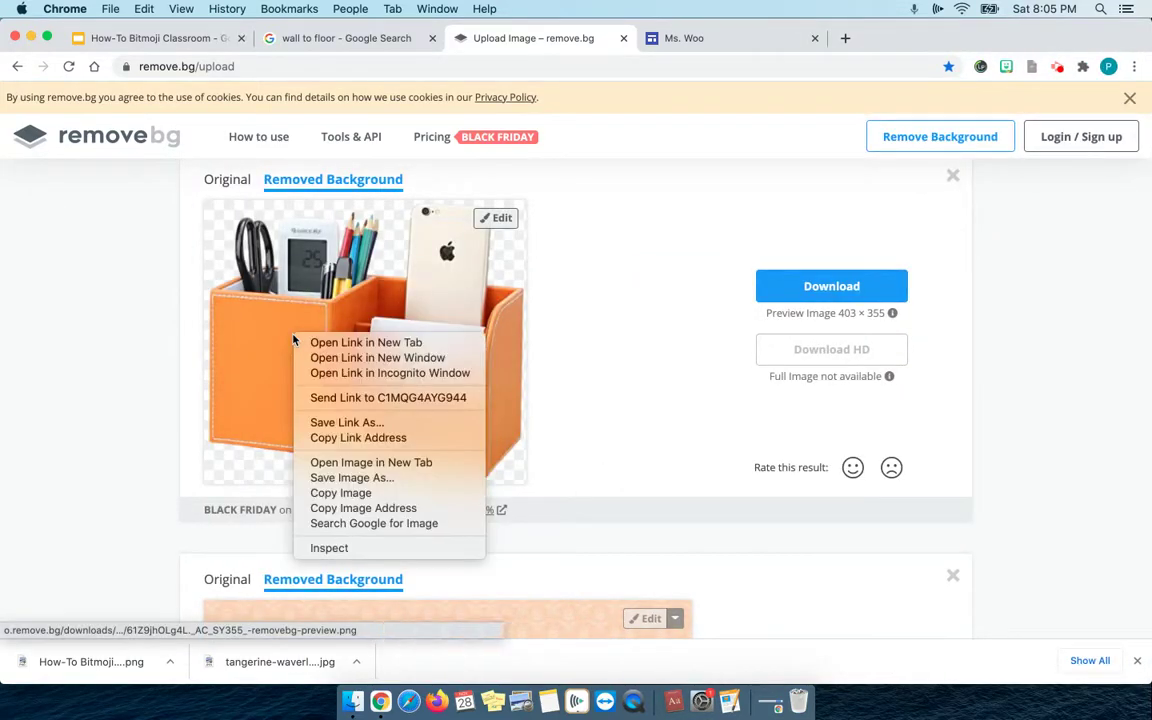
left_click(326, 493)
left_click(185, 40)
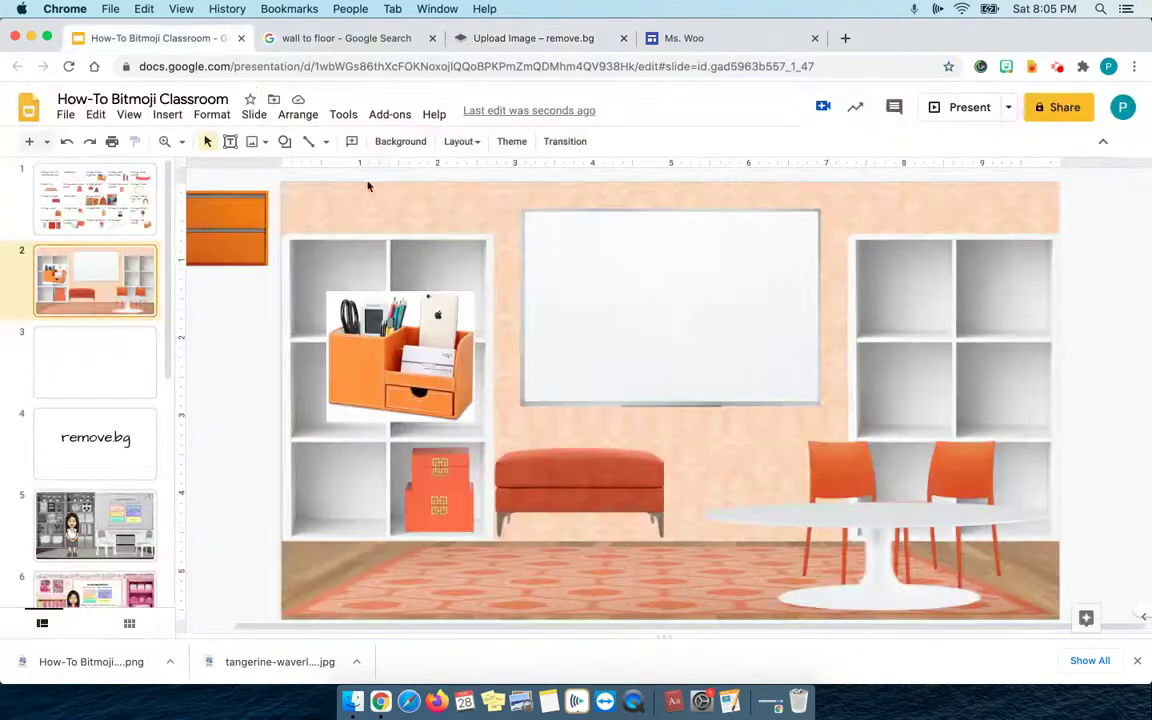
Step: Swap the white-backed organizer for the background-free copy, shrunk onto the round white table
left_click(568, 352)
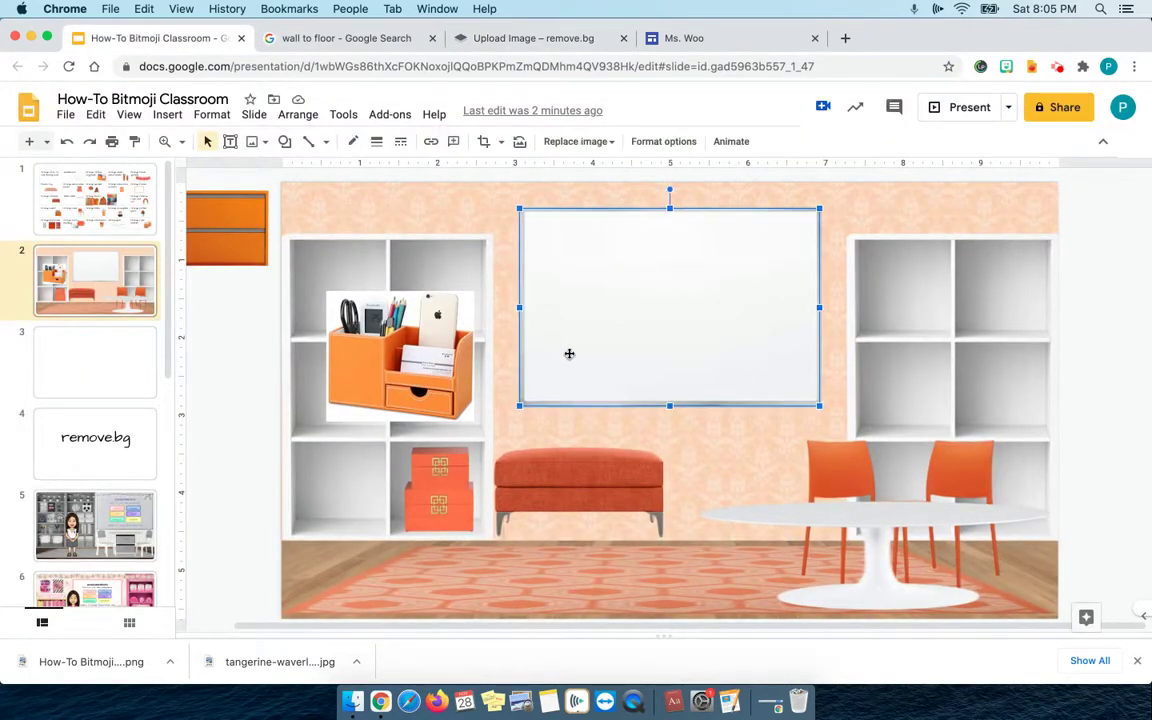
key("super+v")
left_click(400, 355)
key("Delete")
left_click_drag(589, 414, 433, 378)
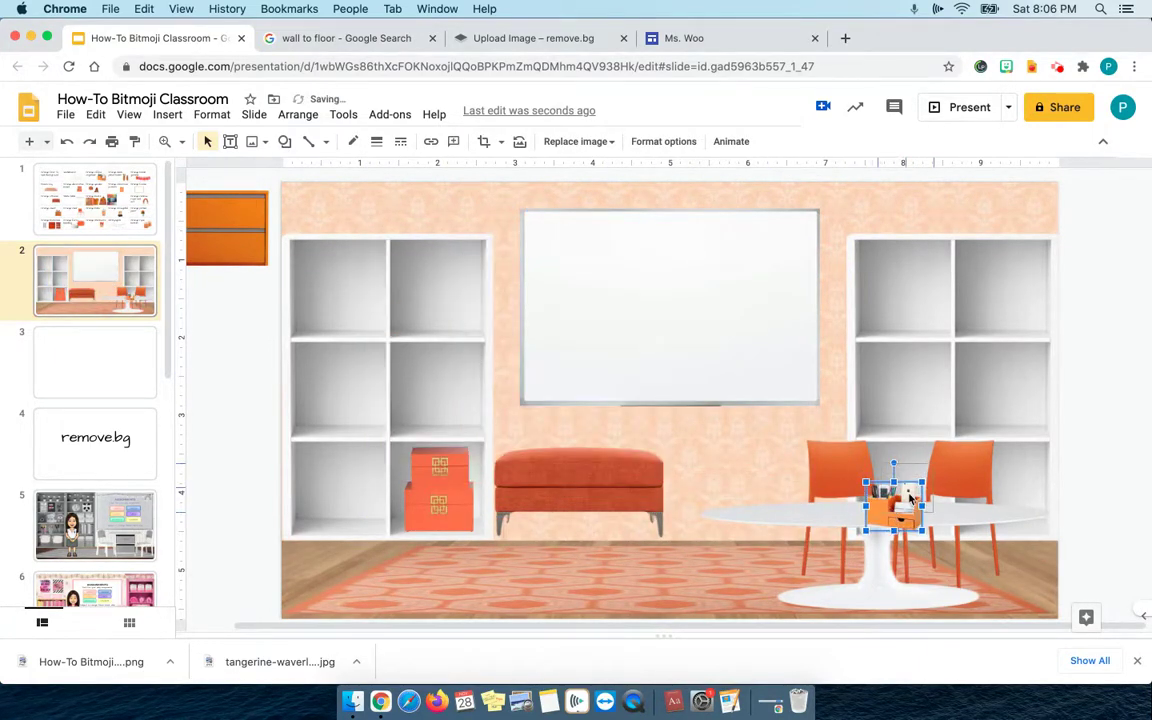
left_click_drag(898, 500, 903, 506)
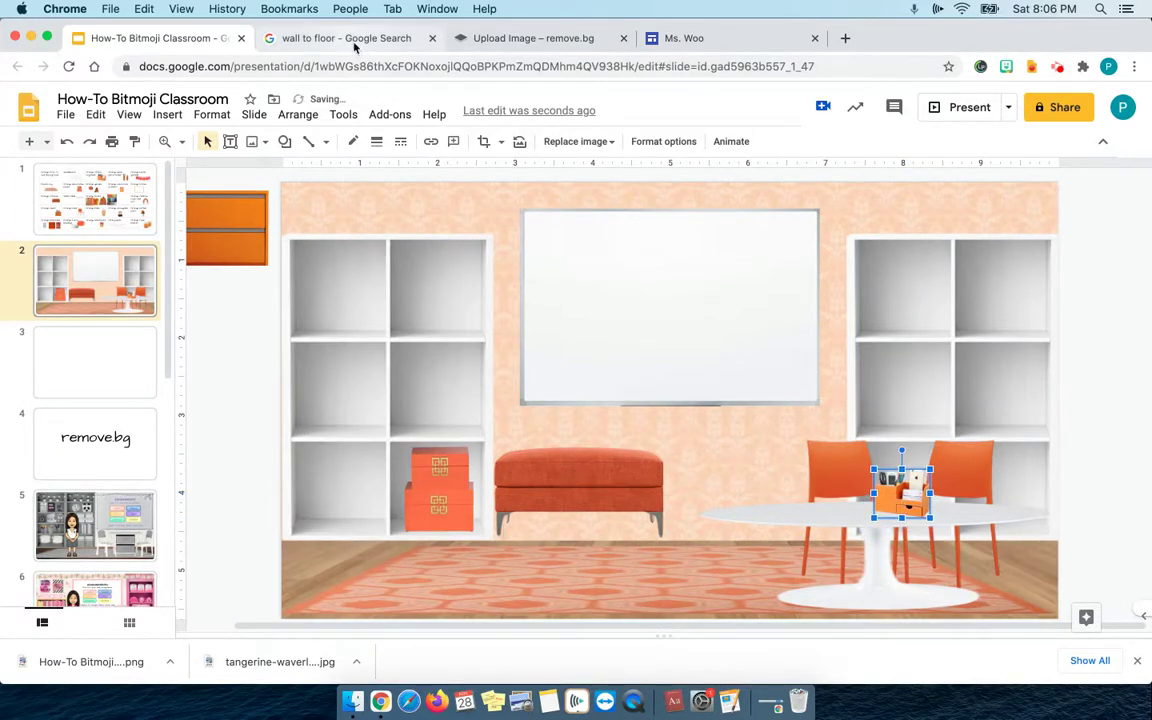
left_click(130, 201)
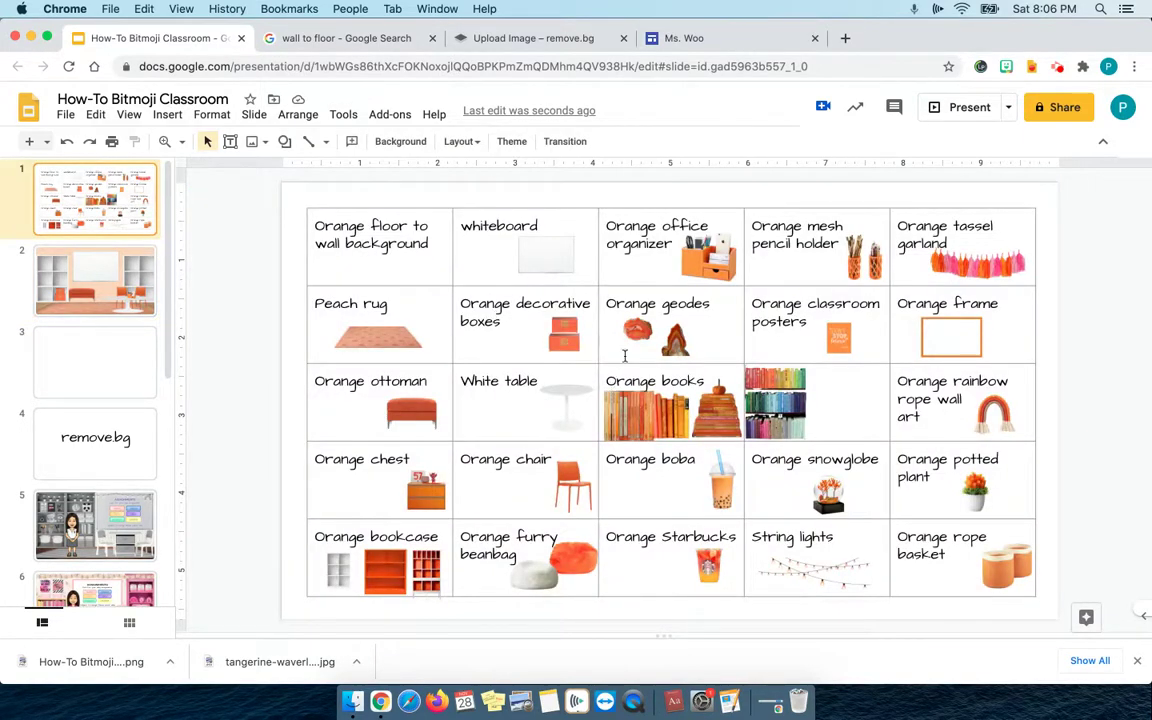
Step: Copy the two orange geodes from the items table onto the classroom slide
left_click(636, 325)
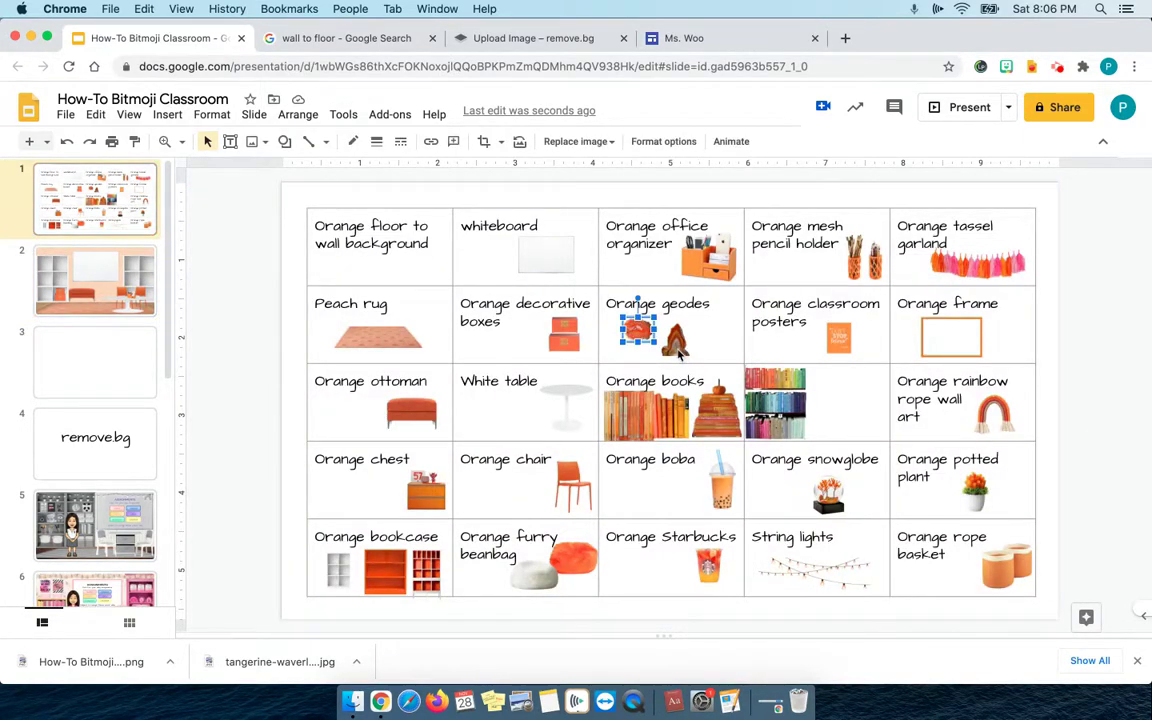
left_click(678, 350, "shift")
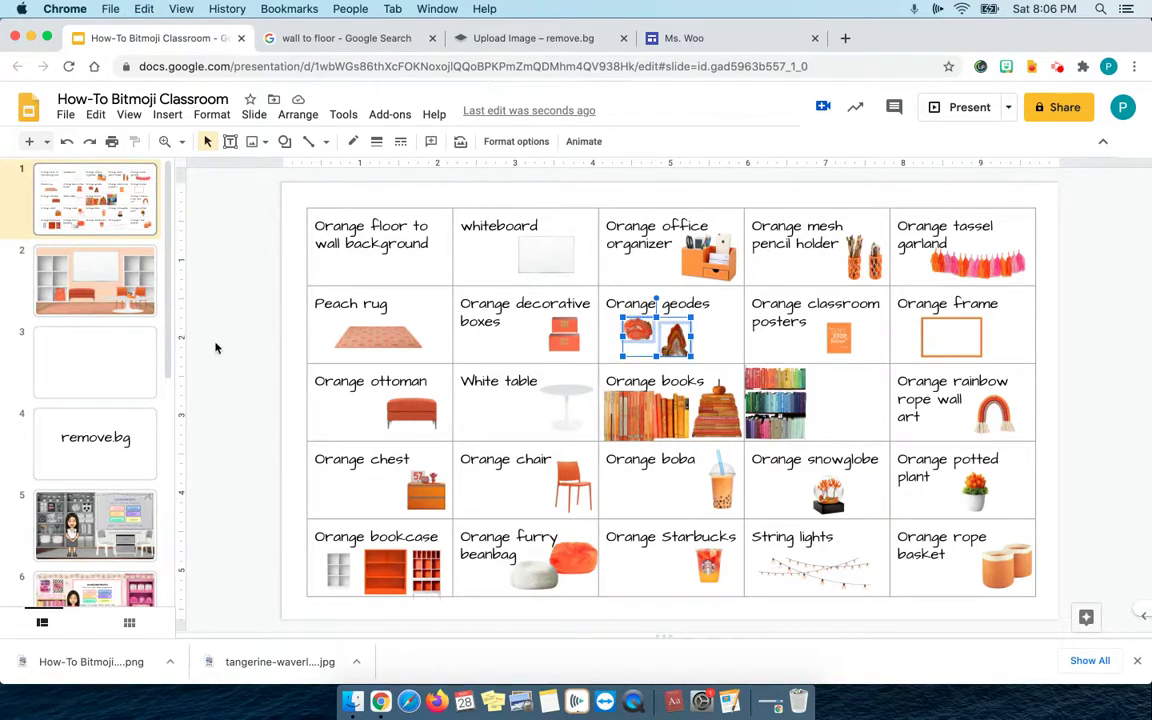
left_click(82, 280)
key("ctrl+v")
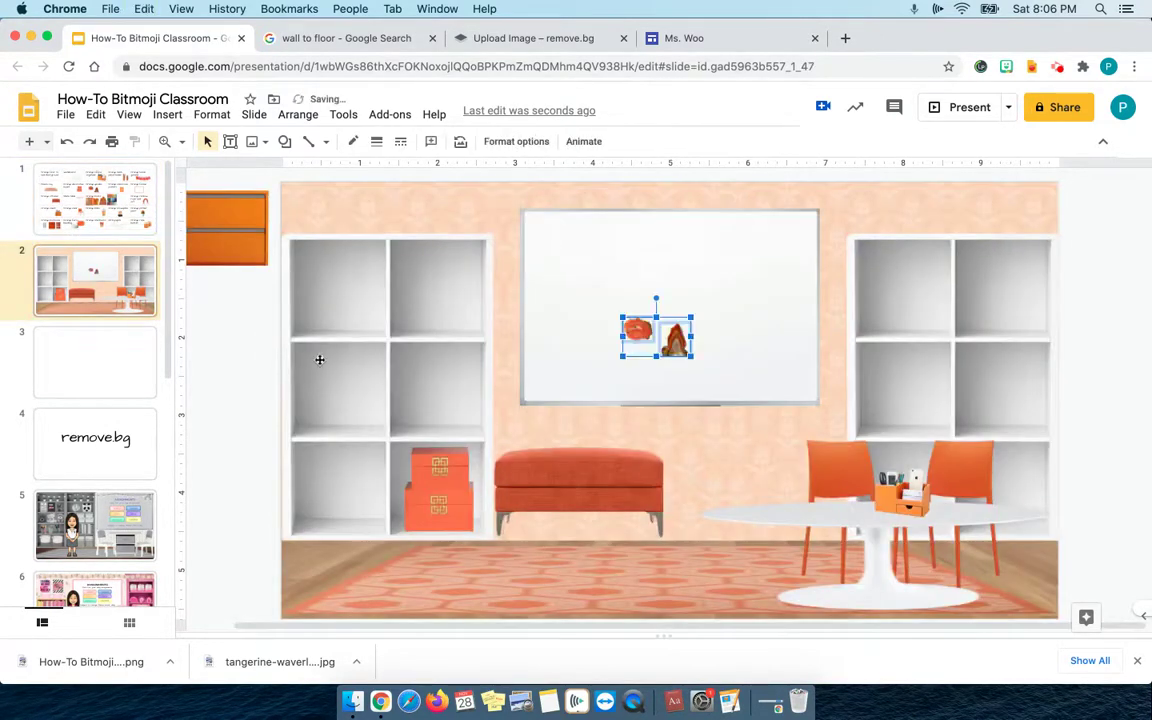
key("Page_Up")
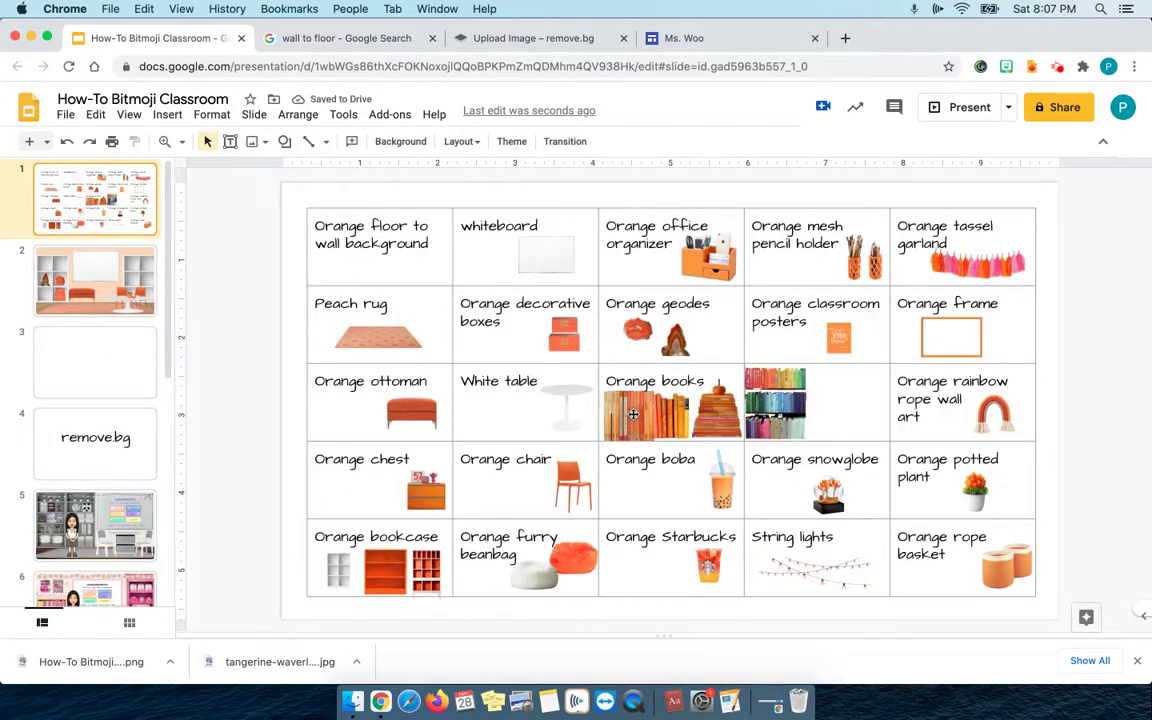
Step: Copy the orange books, stacked books and rainbow bookshelf images onto the classroom slide
left_click(633, 414)
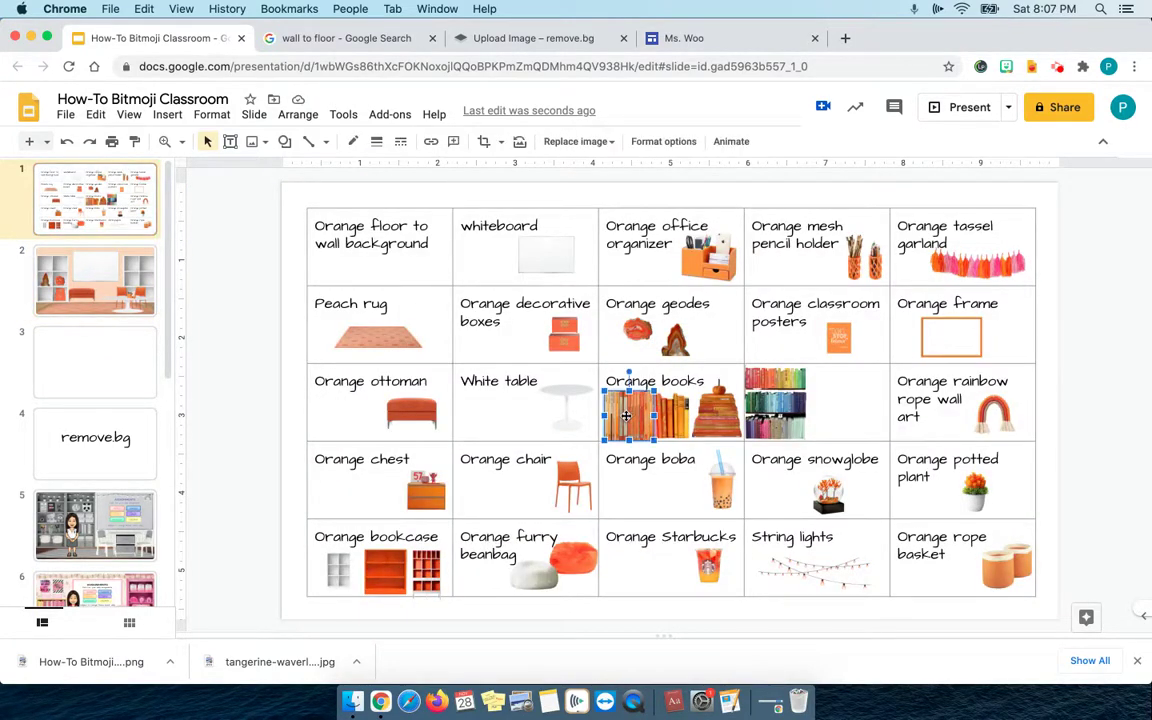
left_click(725, 412, "shift")
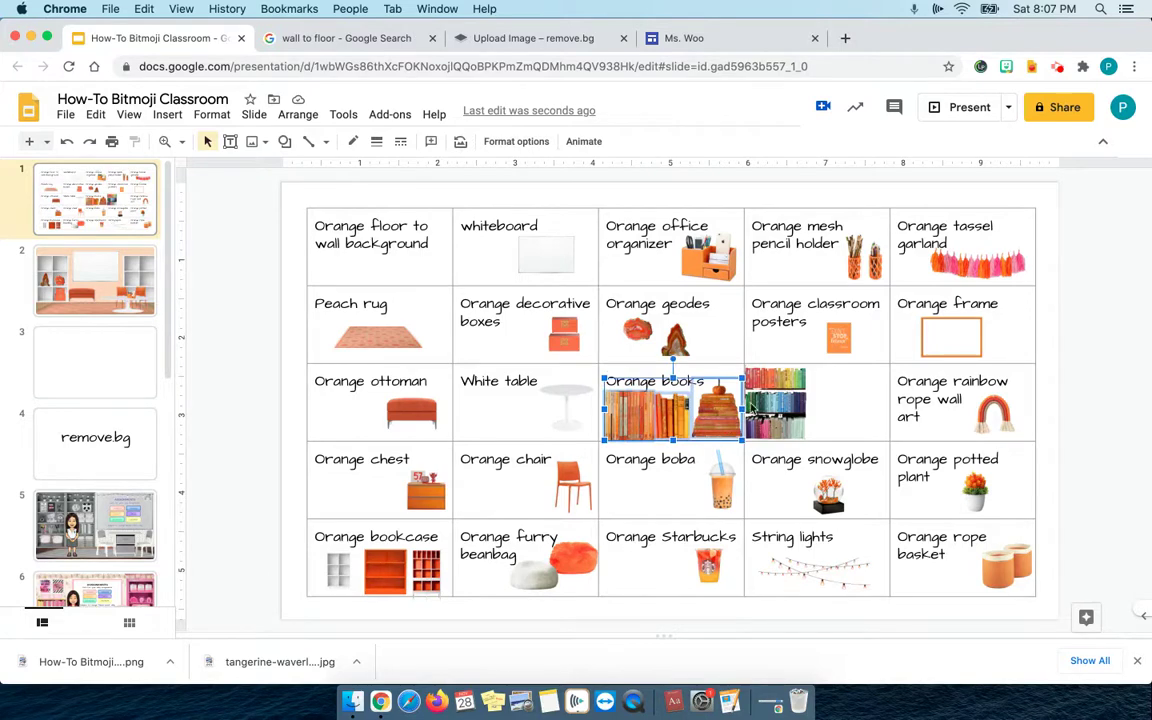
left_click(771, 402, "shift")
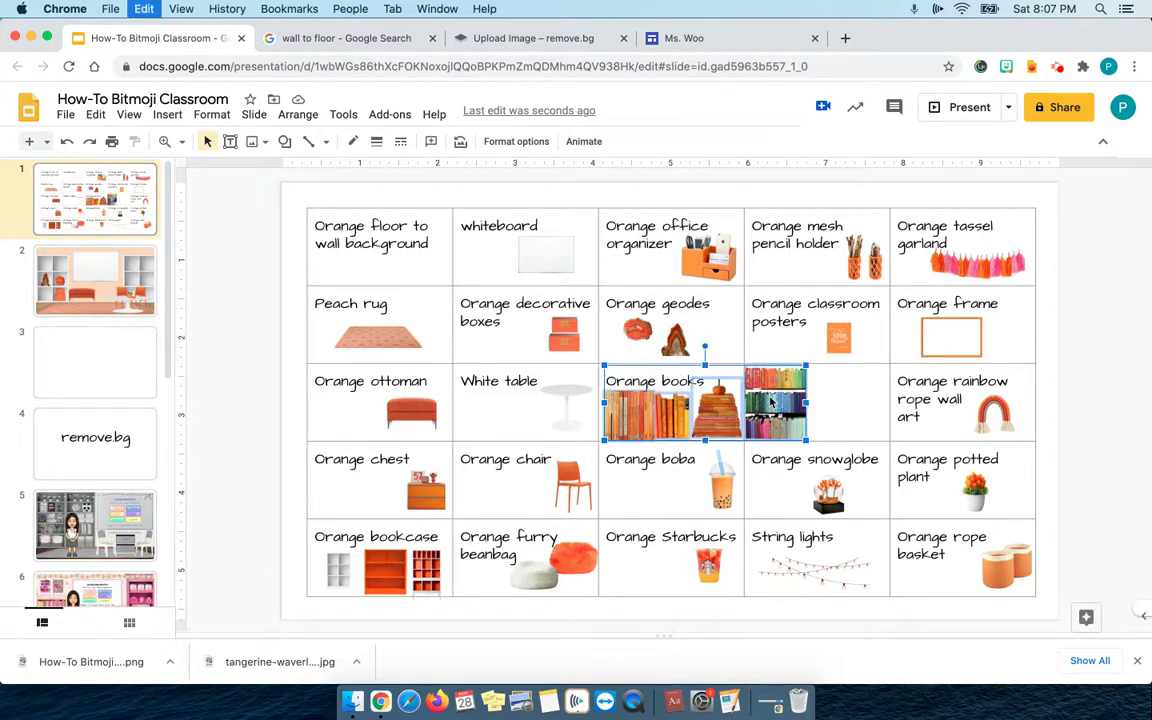
left_click(115, 284)
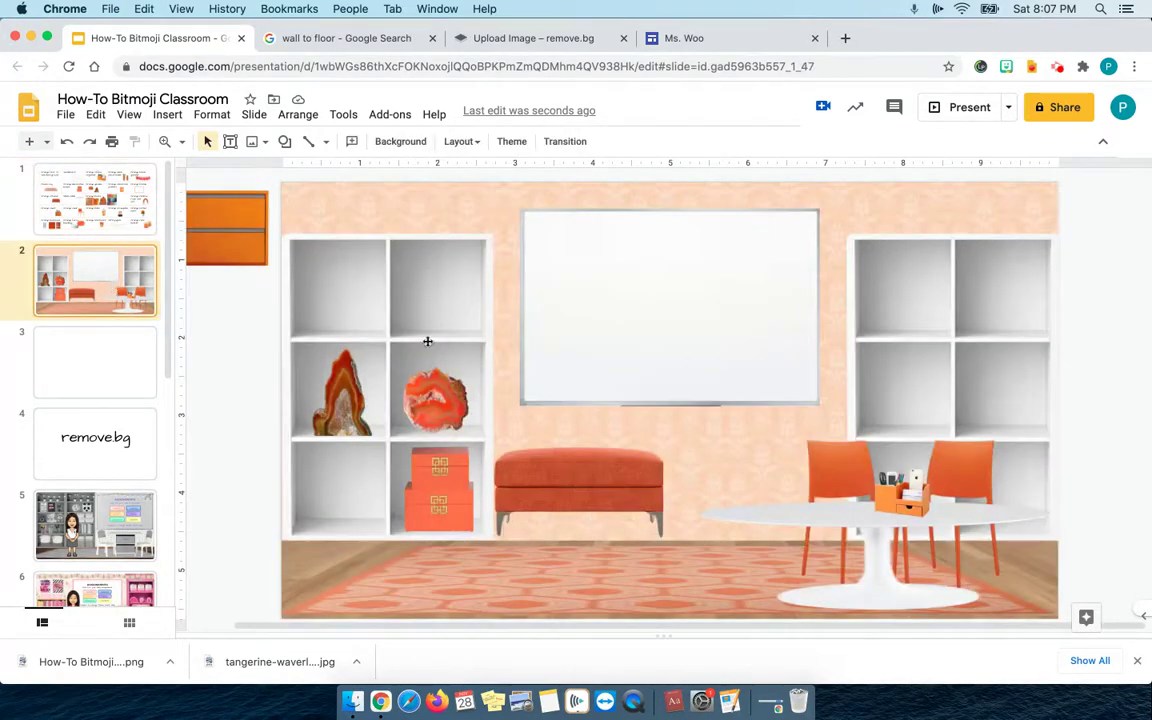
key("cmd+v")
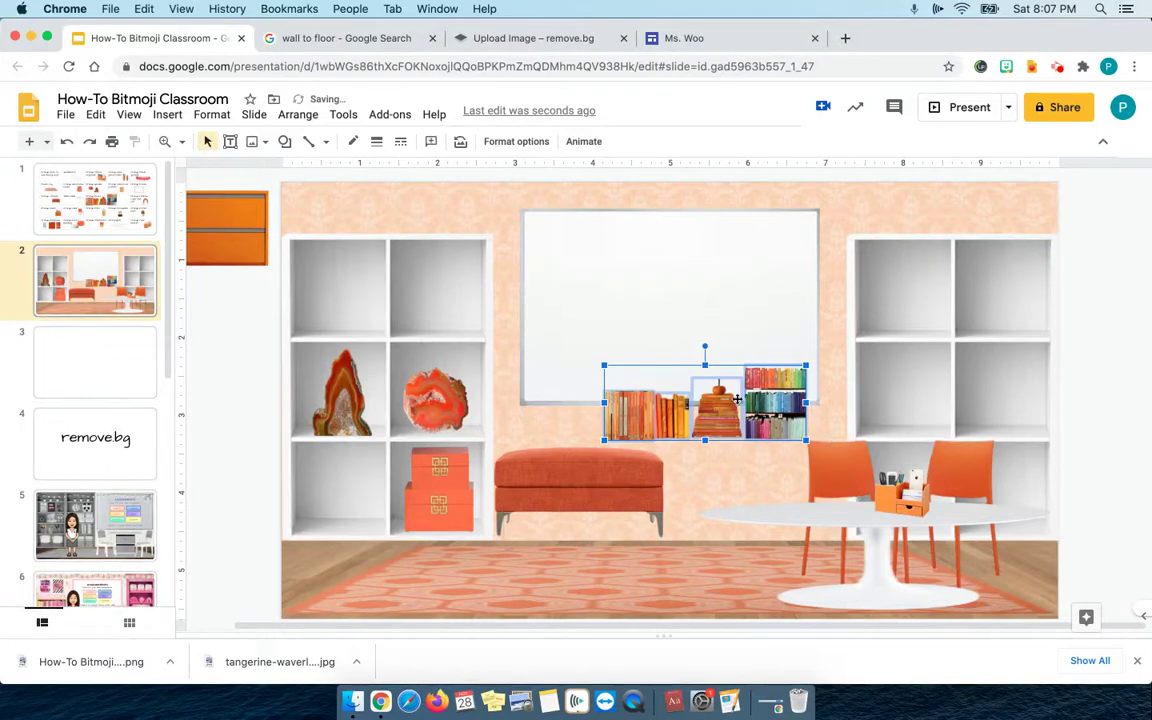
Step: Spread out the book images and fit orange books into the bottom-left and bottom-right cubbies
left_click(645, 339)
left_click(632, 432)
left_click_drag(632, 432, 642, 314)
left_click_drag(718, 408, 705, 360)
left_click_drag(773, 391, 769, 295)
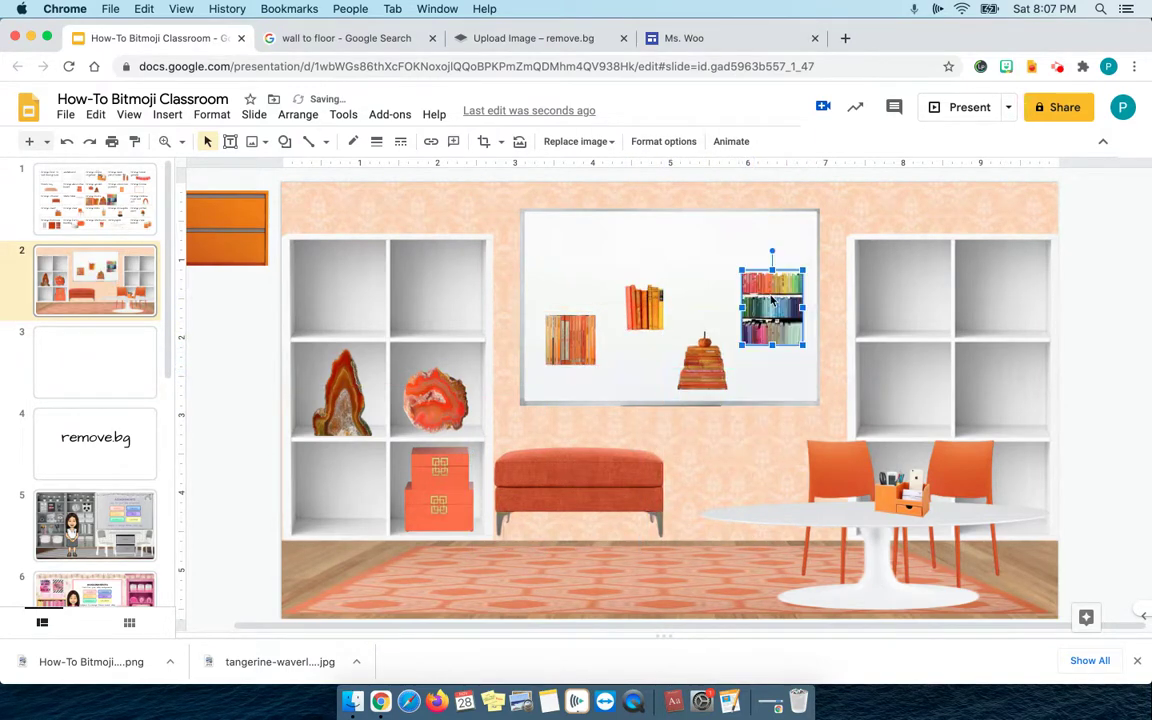
left_click_drag(565, 341, 354, 504)
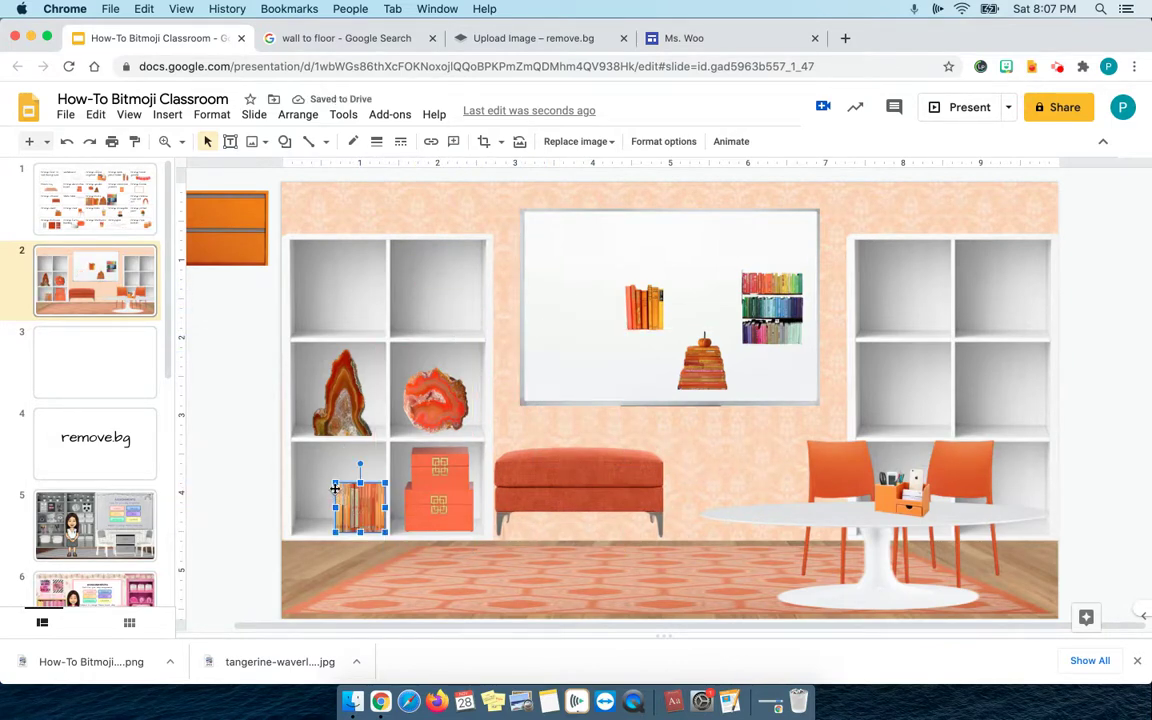
left_click_drag(300, 455, 300, 458)
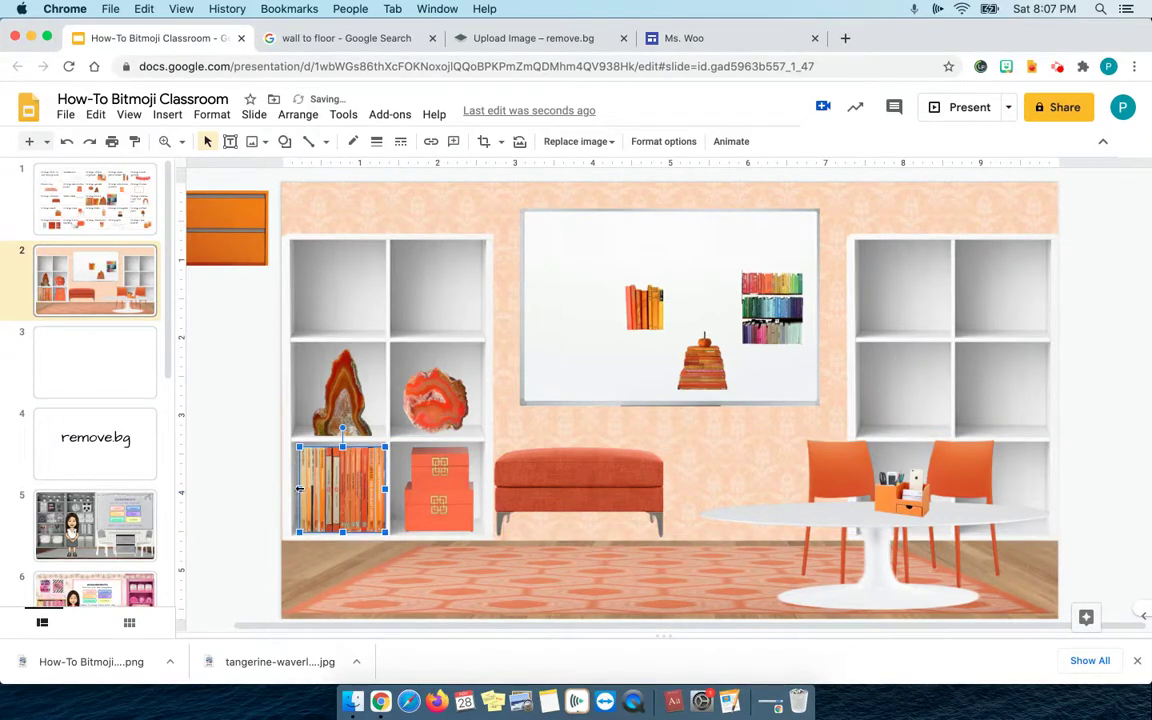
left_click_drag(299, 489, 292, 492)
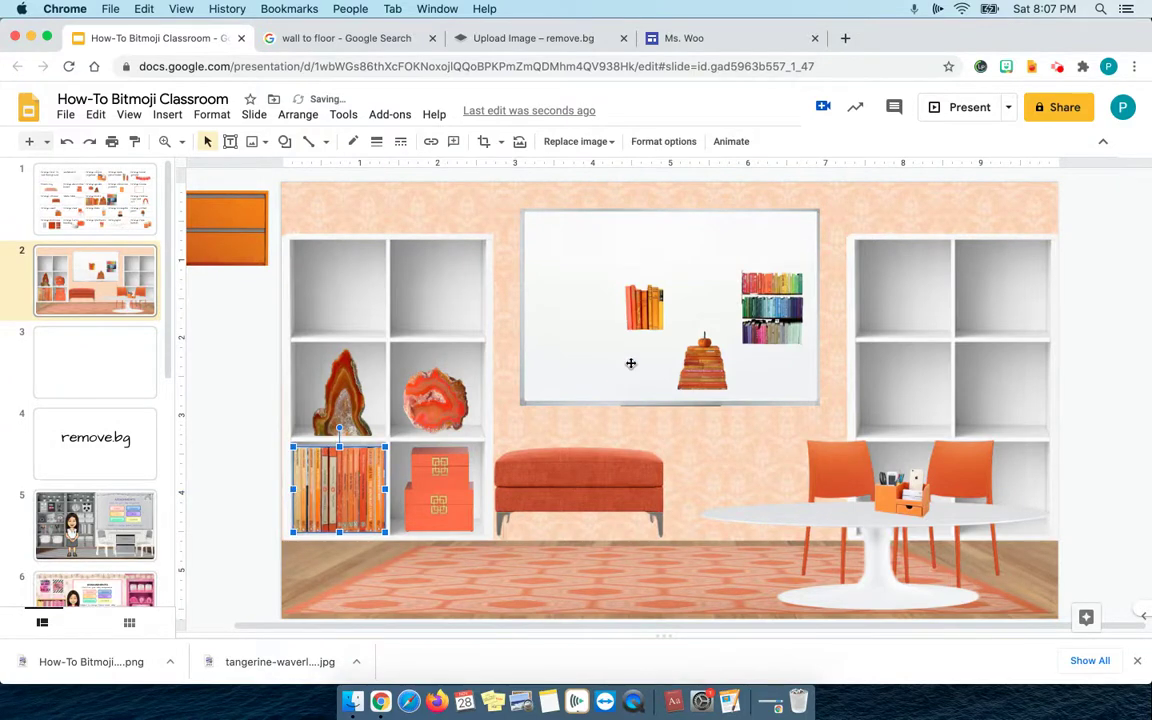
left_click_drag(643, 314, 969, 455)
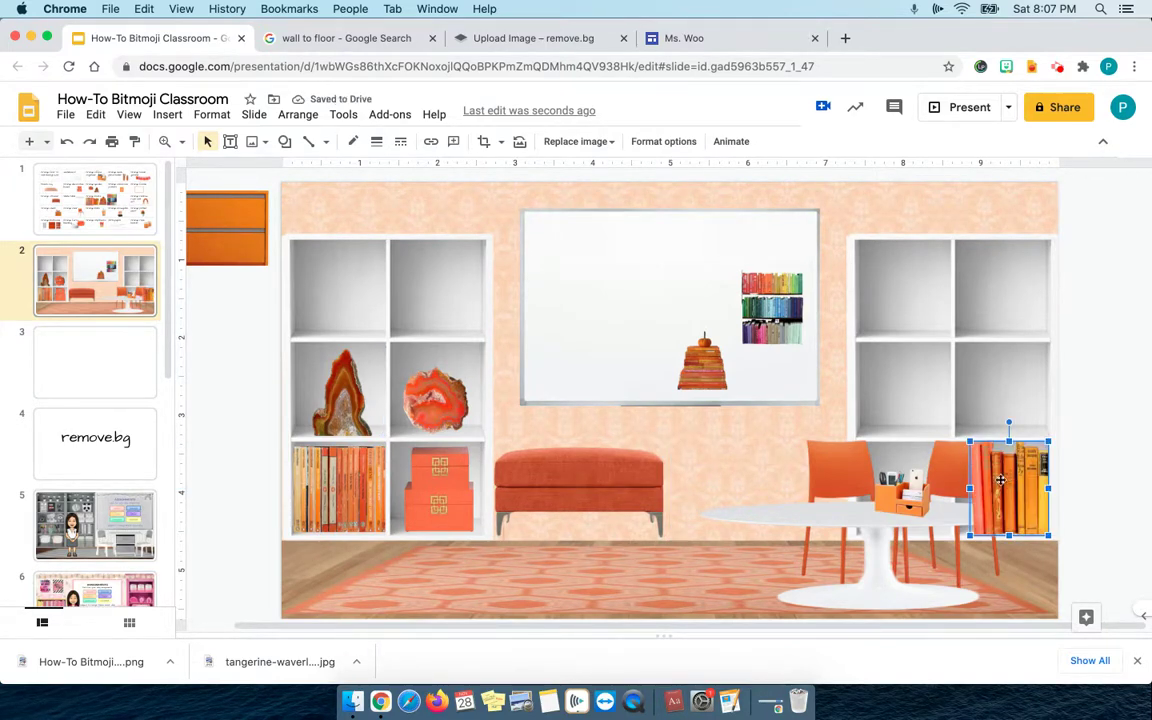
Step: Bring the chairs, table and organizer group in front of the books
left_click(951, 475)
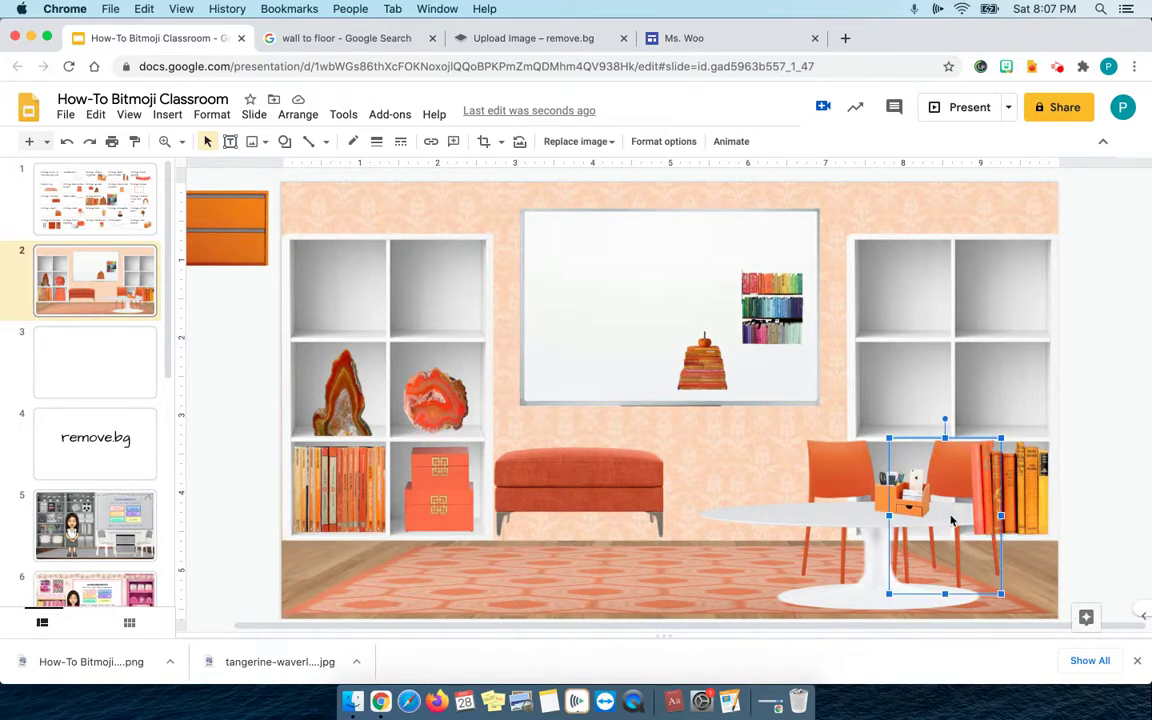
left_click(951, 519, "shift")
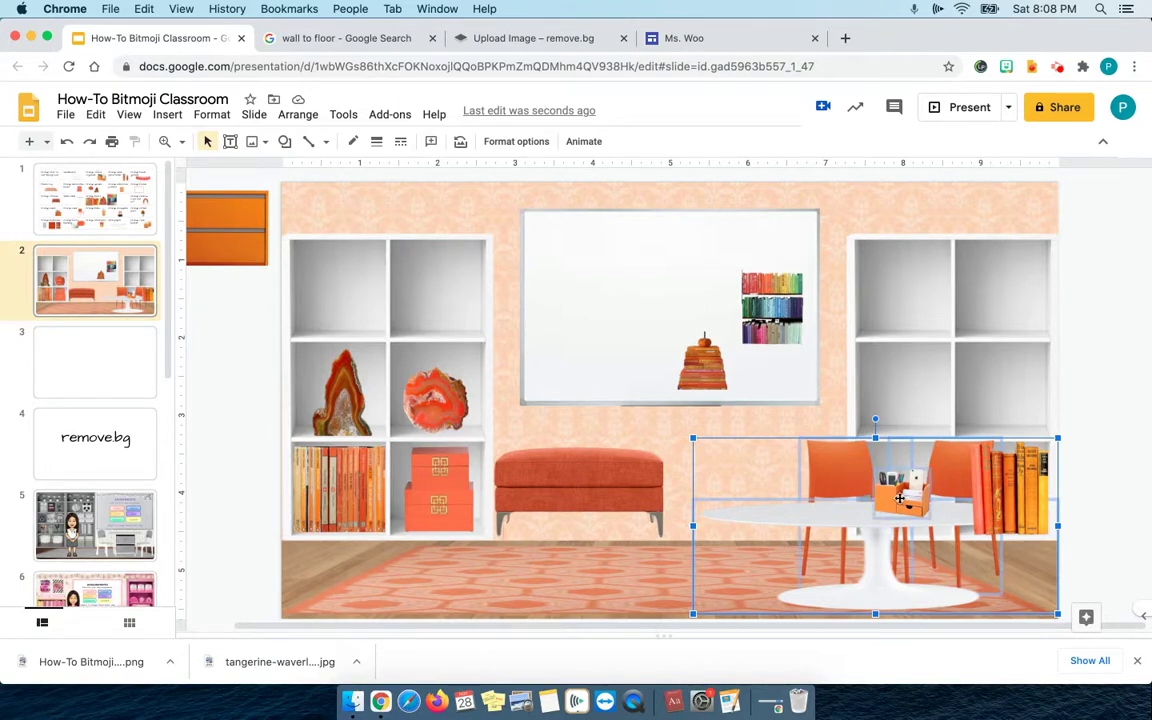
right_click(834, 490)
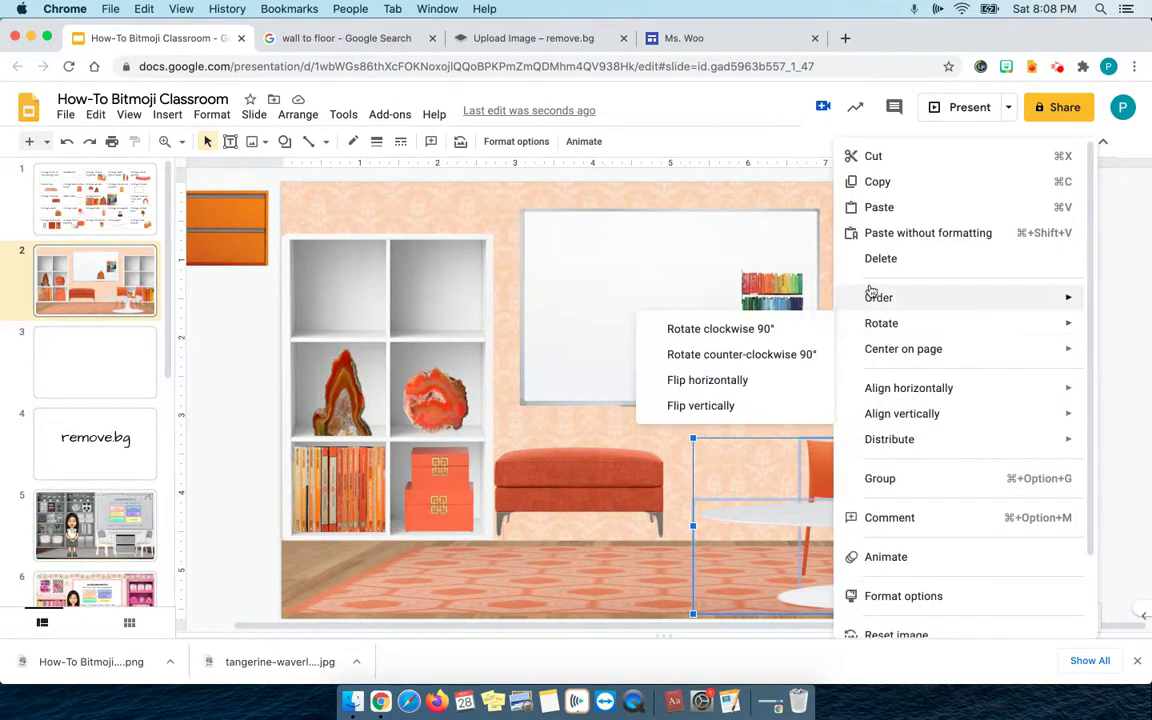
mouse_move(865, 297)
left_click(690, 303)
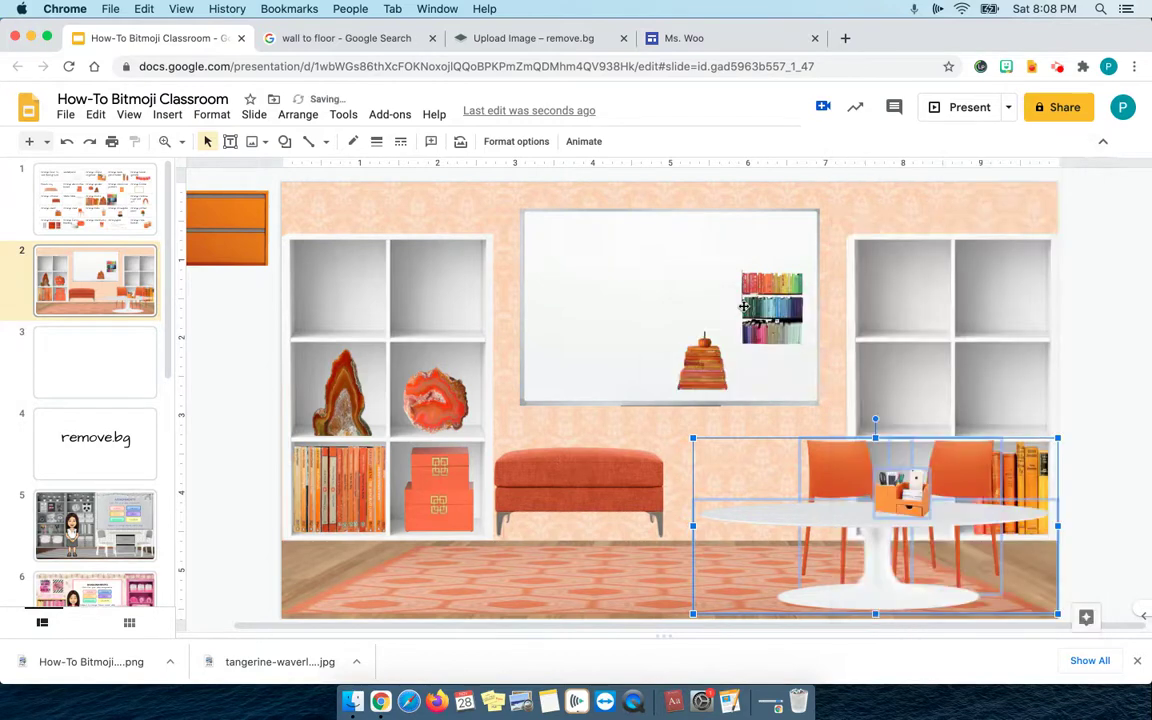
left_click(1080, 514)
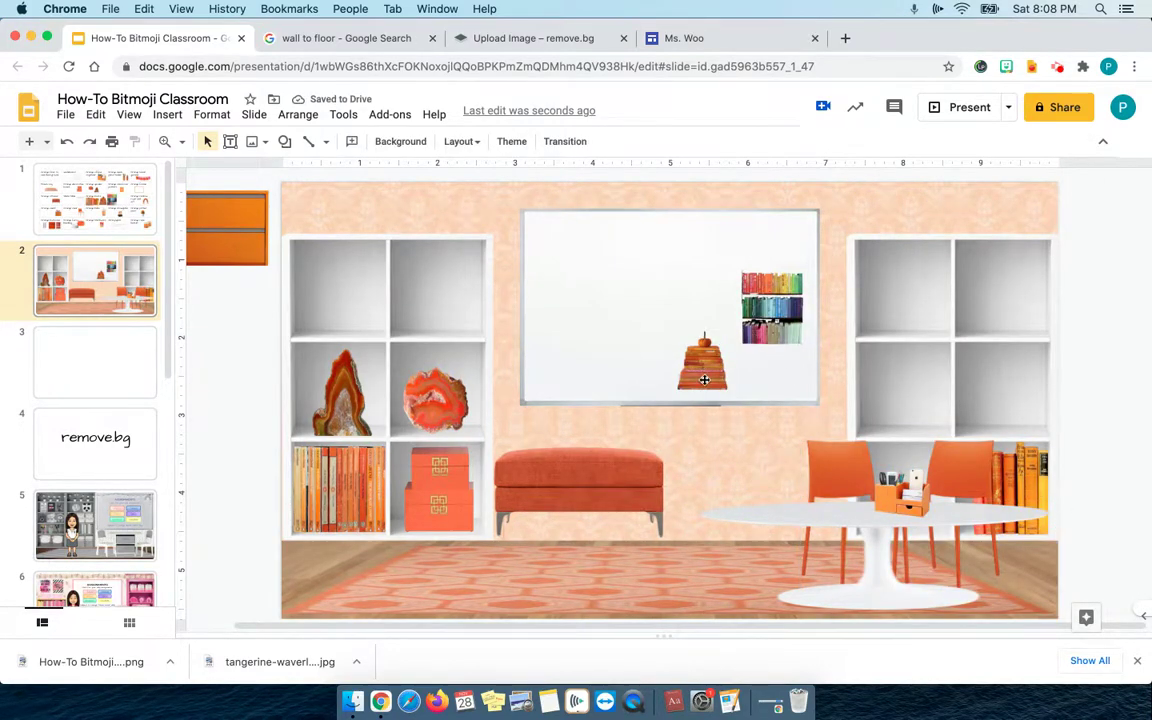
Step: Move and resize the stacked books to fill the right shelf's middle cubby
left_click_drag(701, 373, 983, 415)
left_click_drag(1027, 368, 1047, 393)
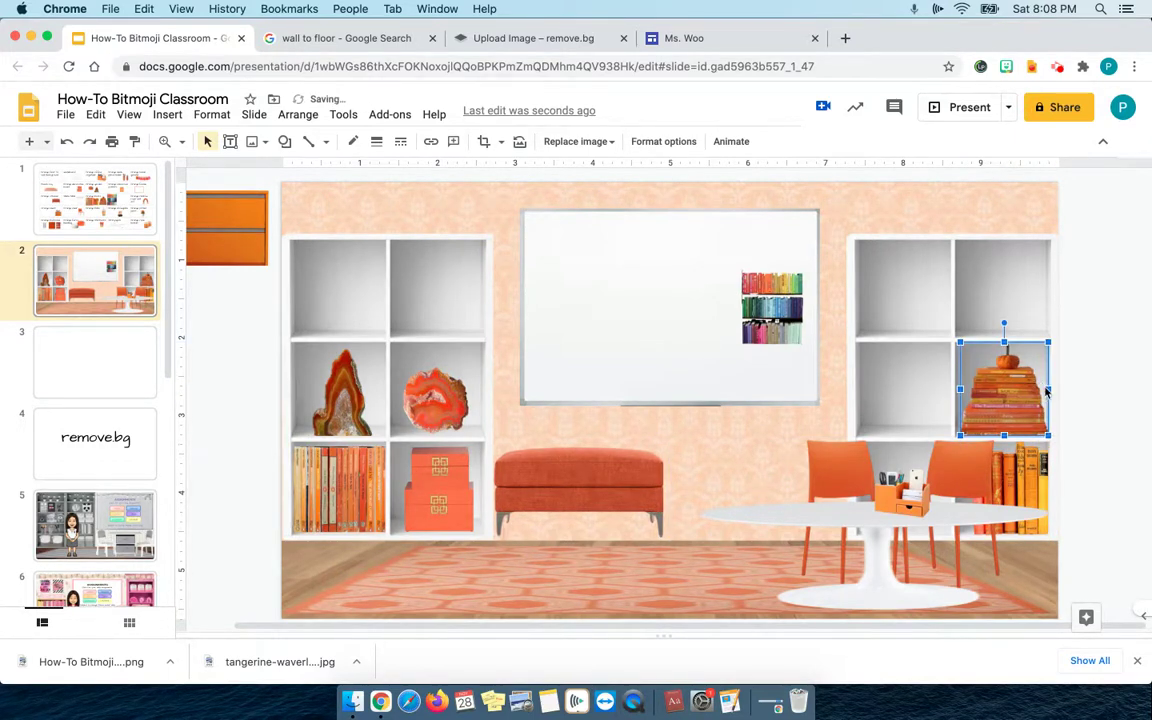
left_click_drag(960, 389, 957, 389)
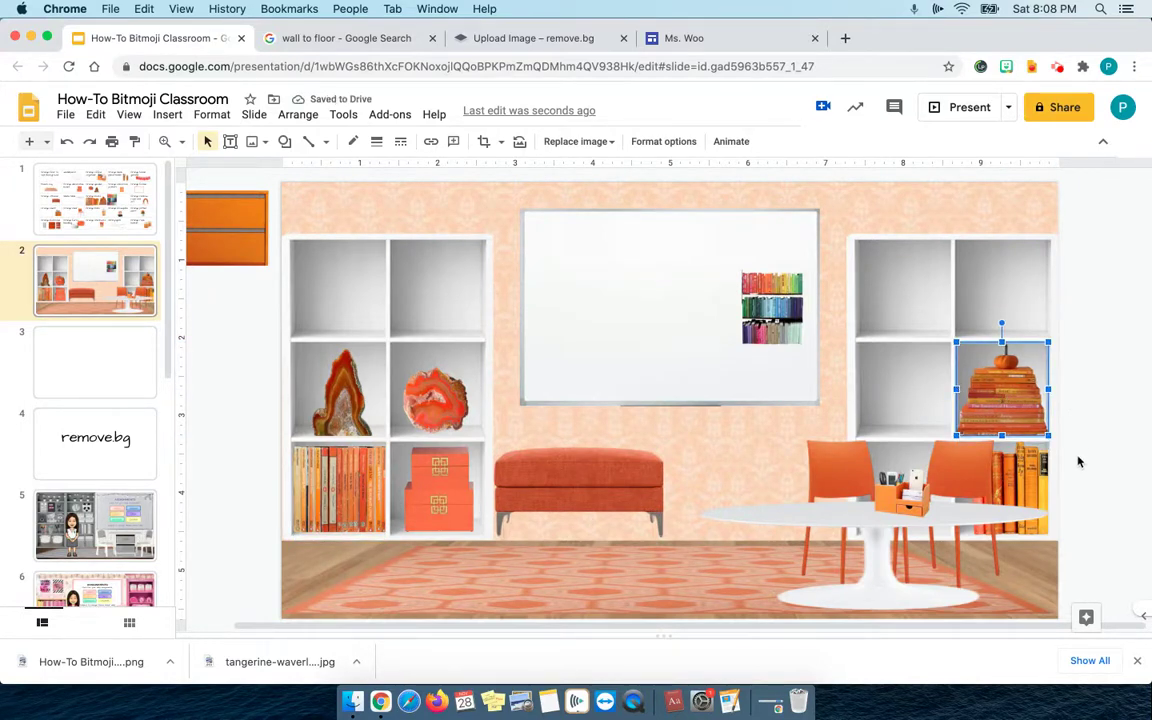
right_click(1025, 398)
left_click(750, 288)
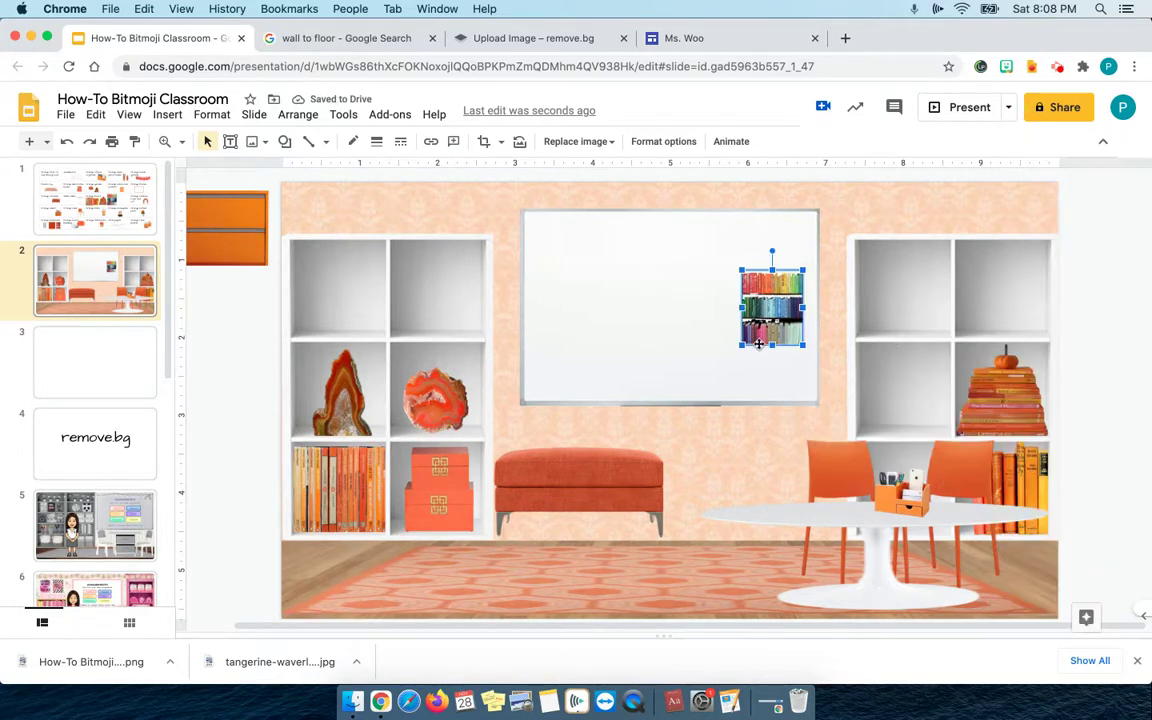
Step: Enlarge the rainbow bookshelf image and position it over the whiteboard
left_click_drag(802, 345, 913, 470)
left_click_drag(827, 381, 713, 370)
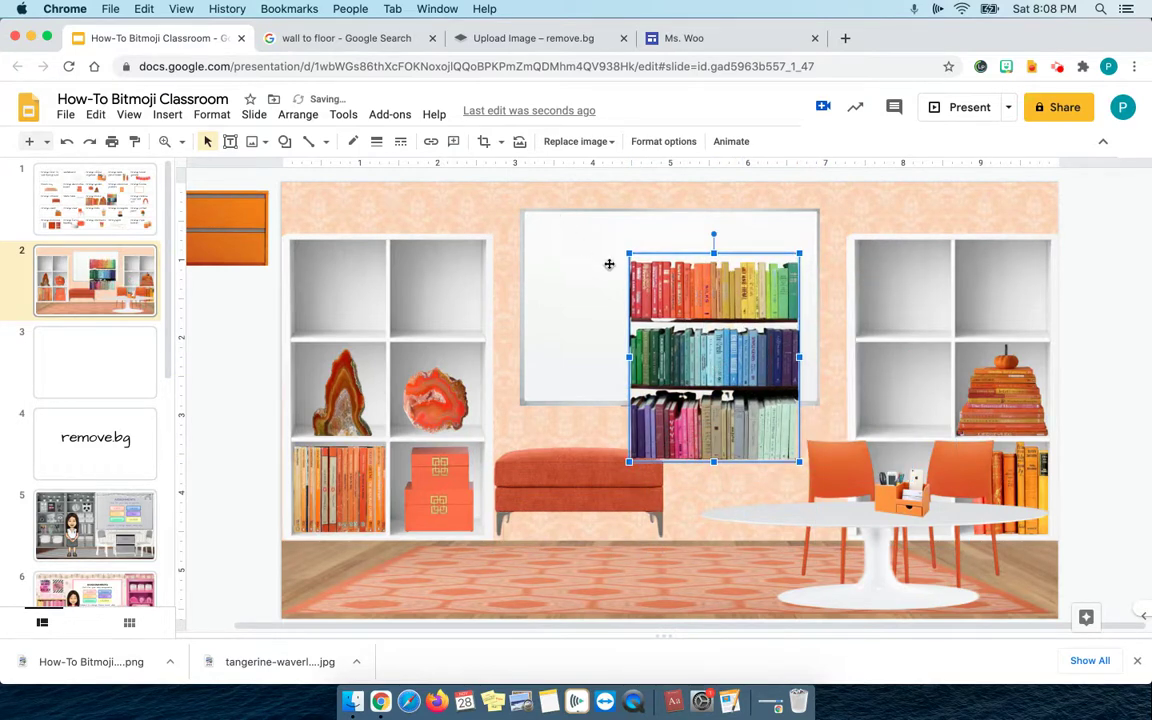
left_click_drag(566, 227, 578, 222)
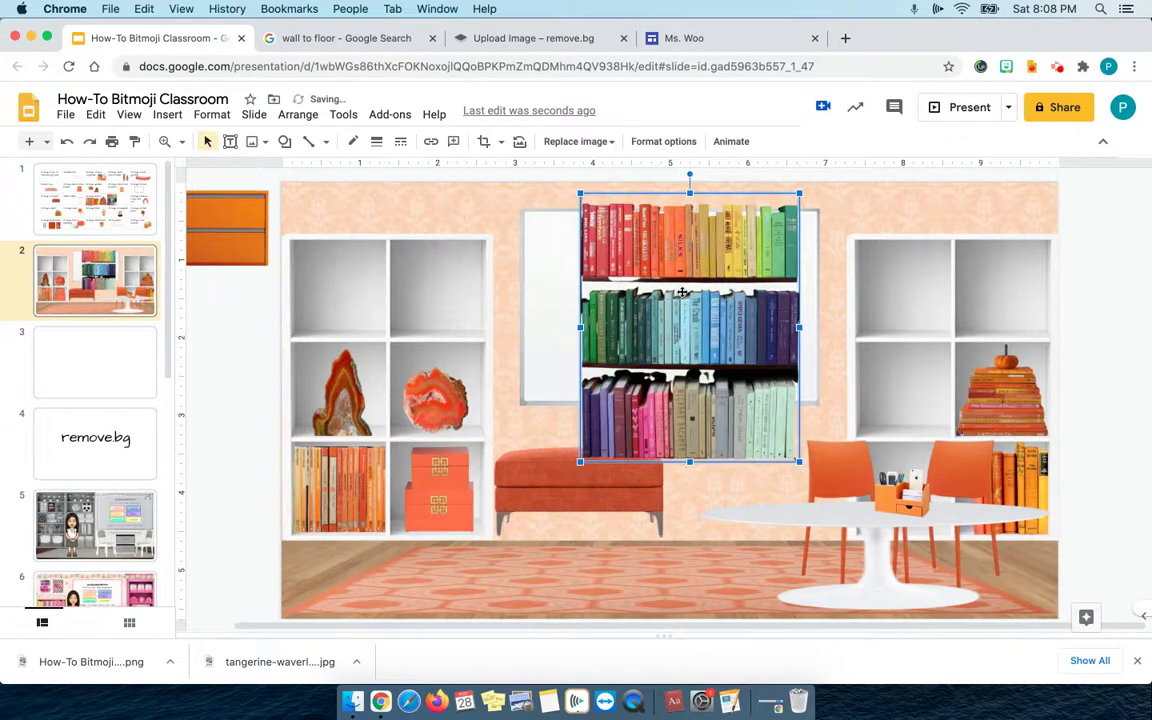
left_click_drag(625, 305, 698, 383)
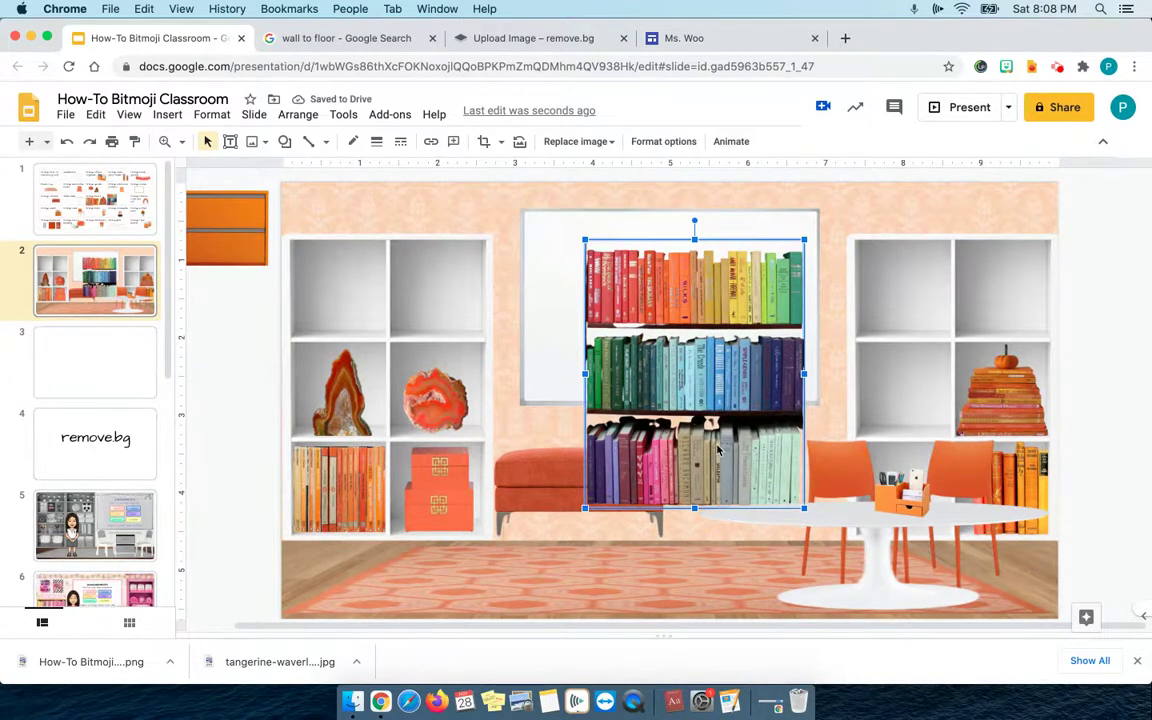
Step: Crop the bookshelf to its top row of red-to-yellow books and move it to the whiteboard's top
double_click(680, 363)
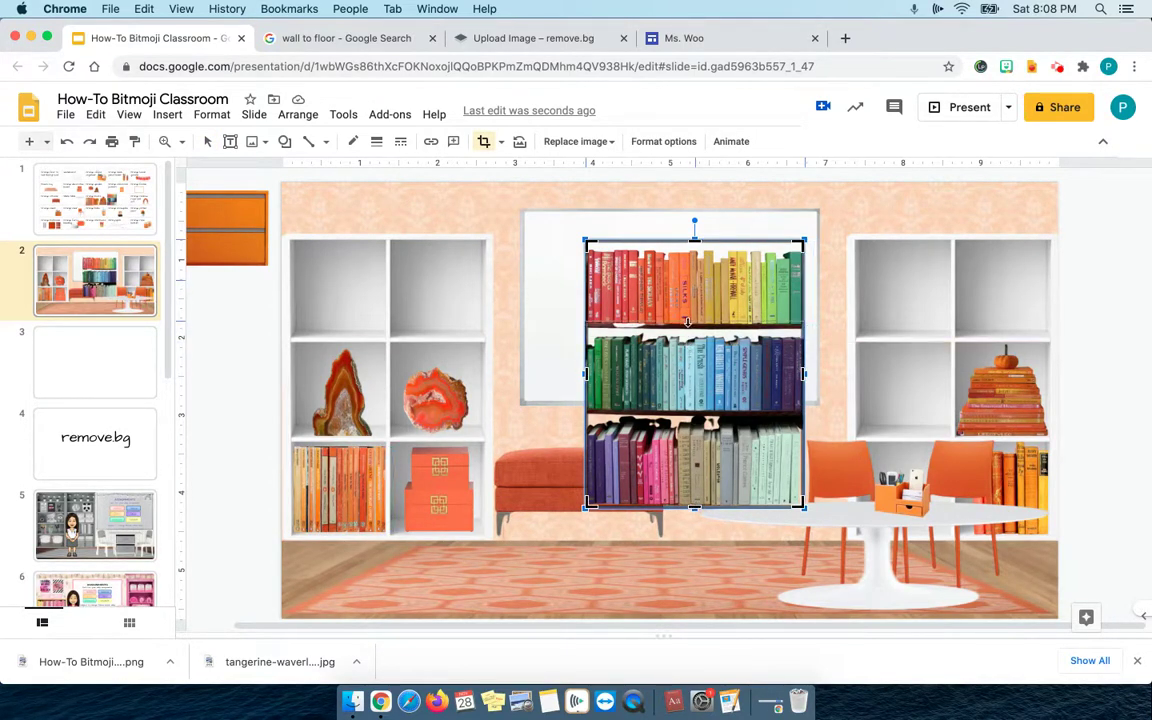
left_click_drag(688, 325, 690, 322)
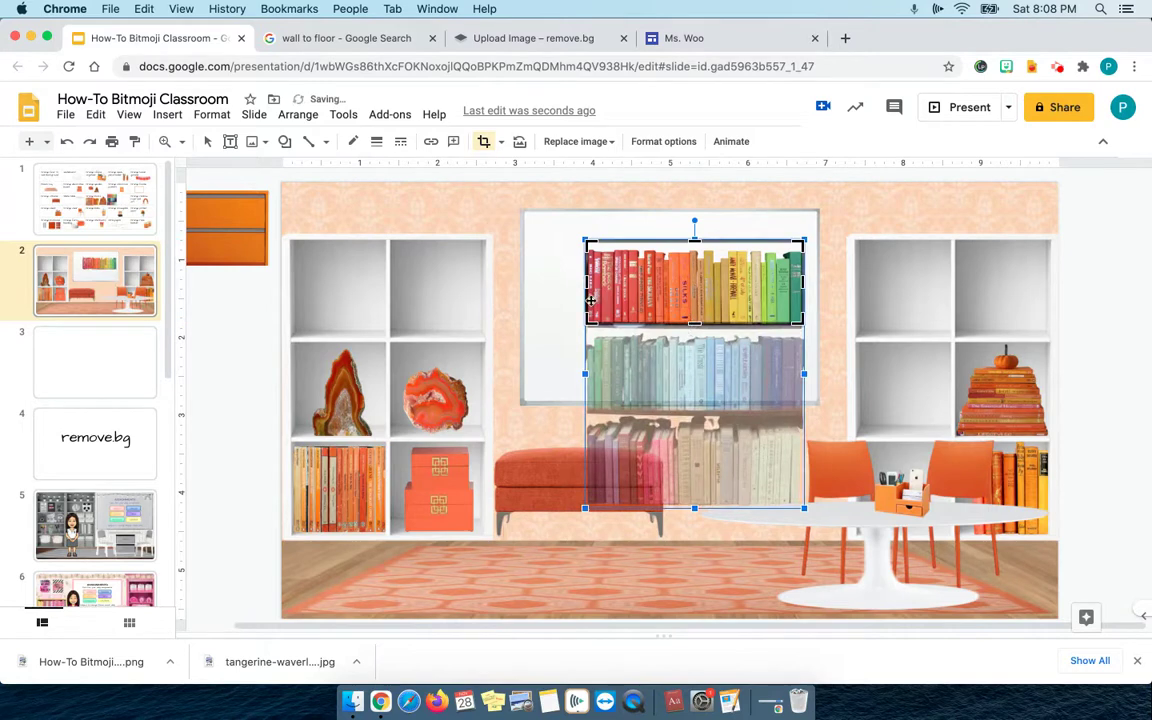
key("Return")
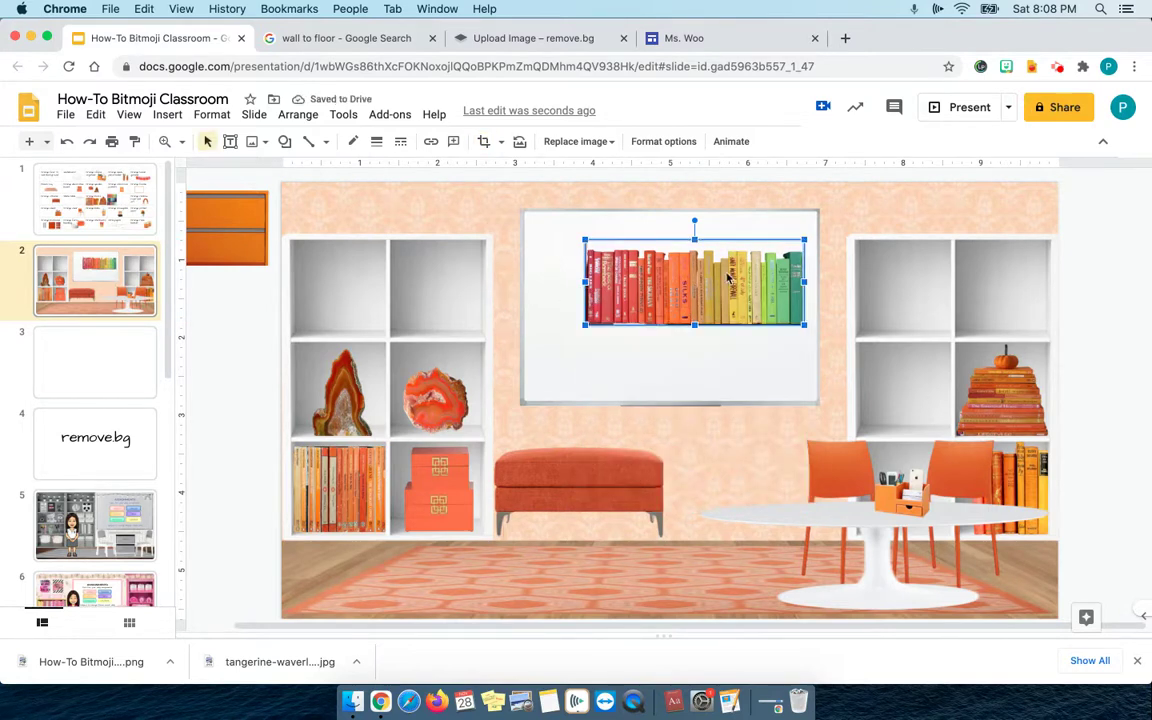
double_click(728, 279)
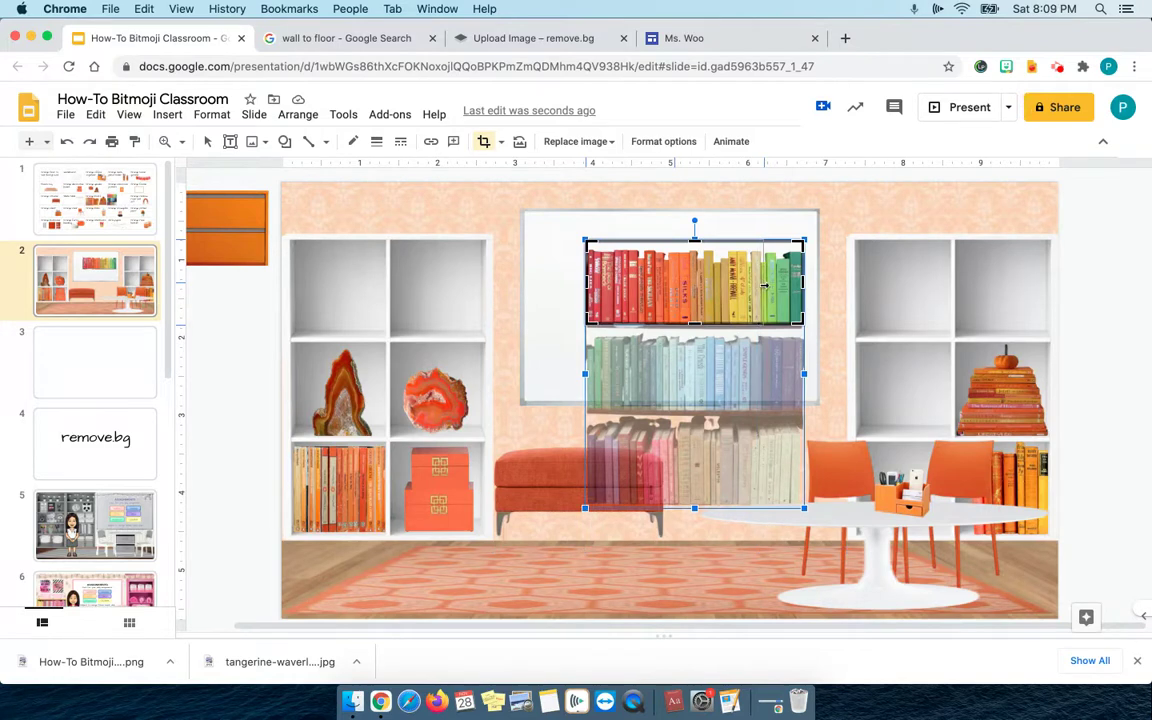
key("ctrl+z")
key("Return")
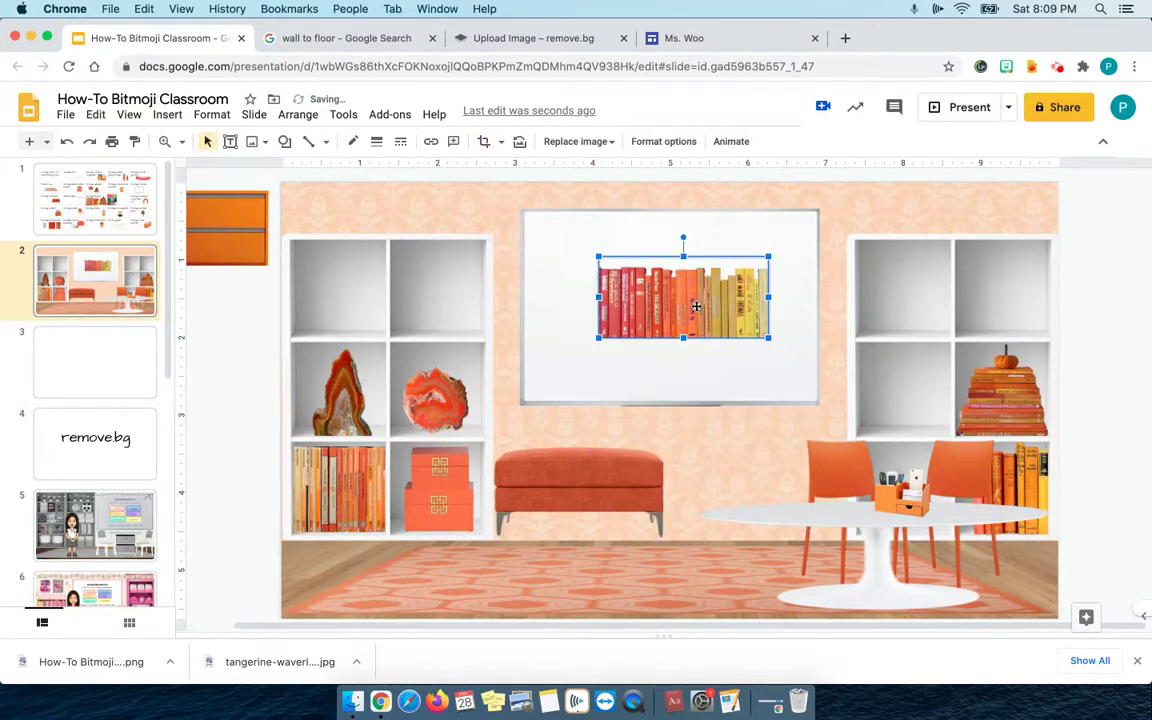
left_click_drag(698, 316, 954, 315)
Step: Crop the copied bookshelf image down to orange and yellow books and move it lower
double_click(954, 316)
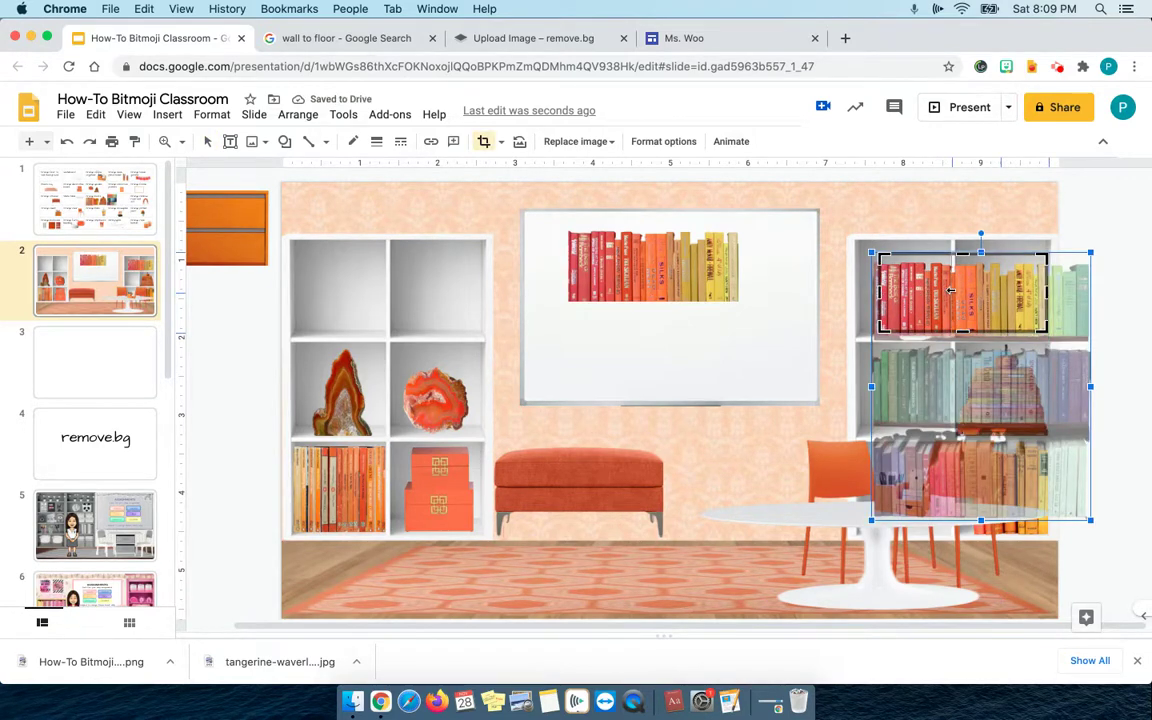
left_click_drag(878, 290, 955, 293)
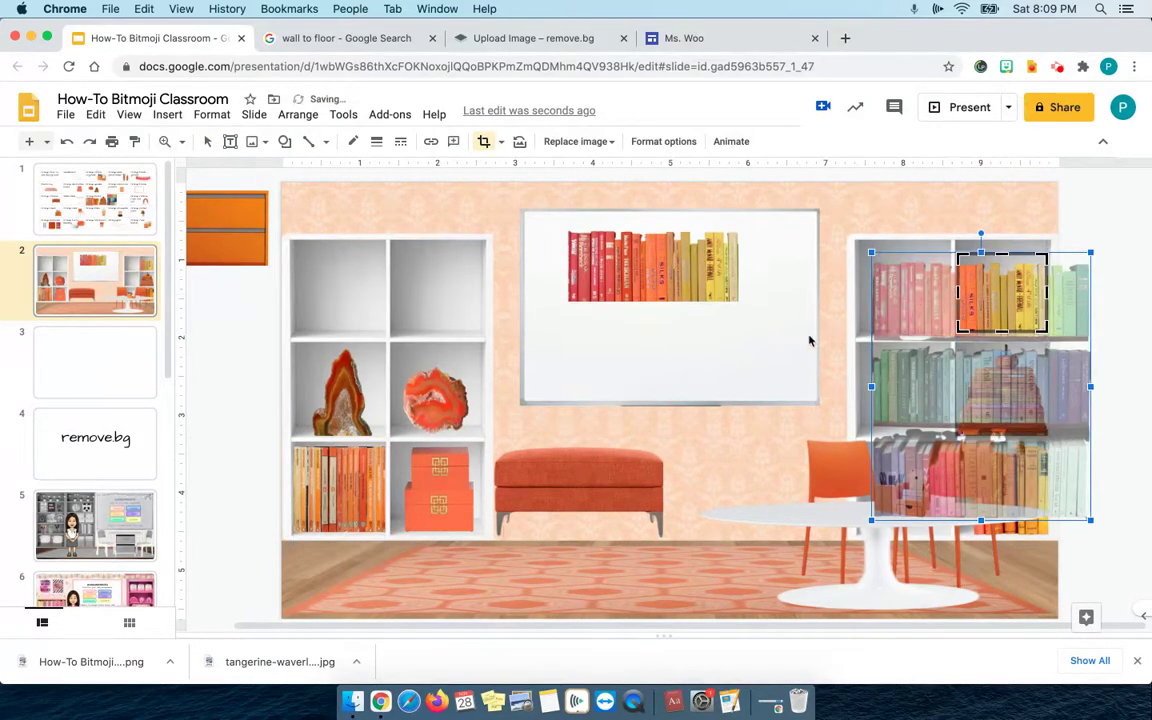
key("Return")
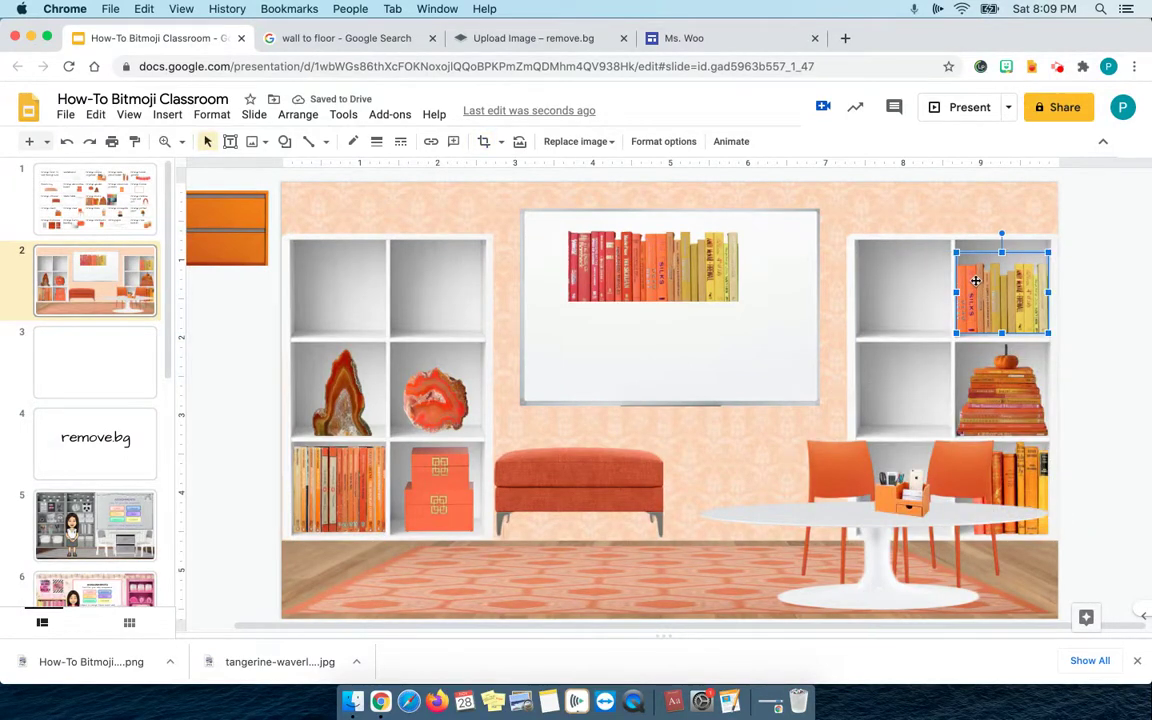
left_click(183, 267)
left_click_drag(648, 286, 645, 372)
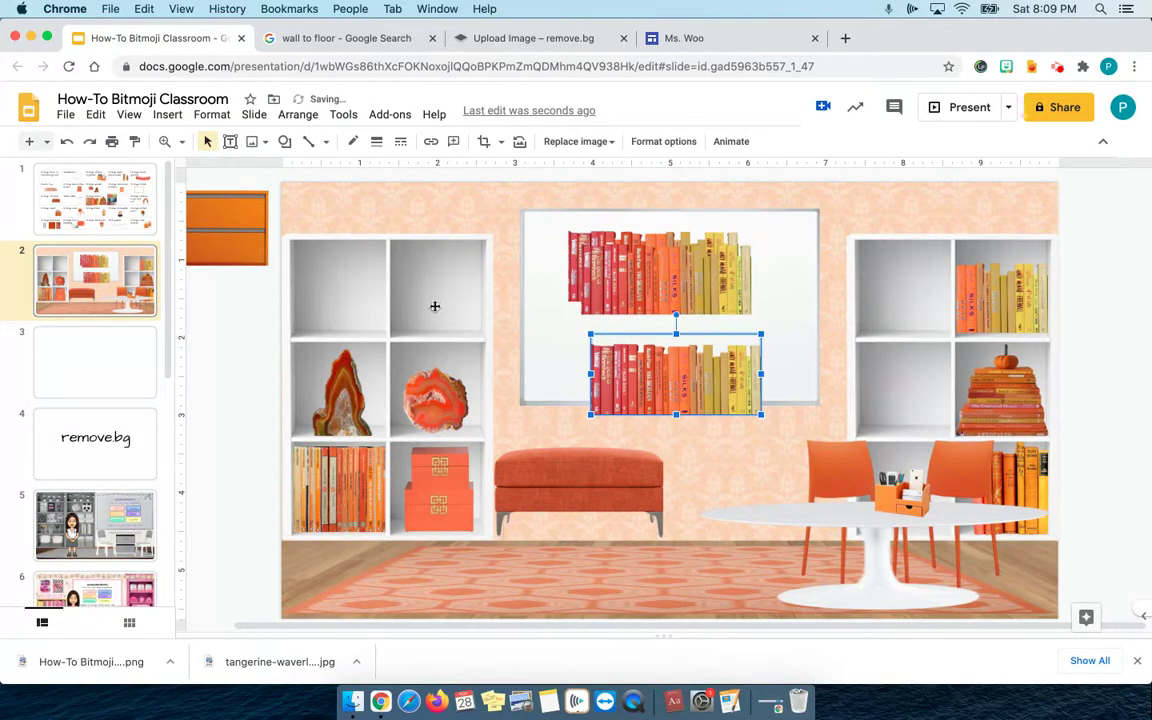
Step: Crop the red and orange books and fit them into the right bookcase's top-left cubby
double_click(747, 375)
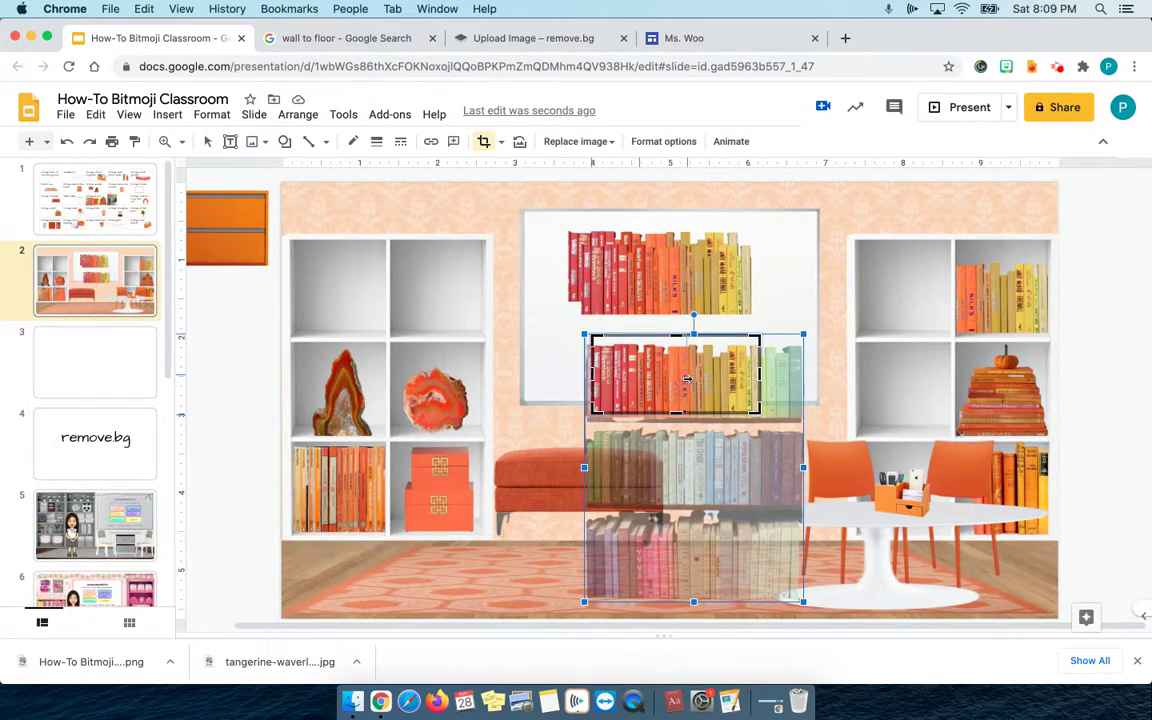
key("Return")
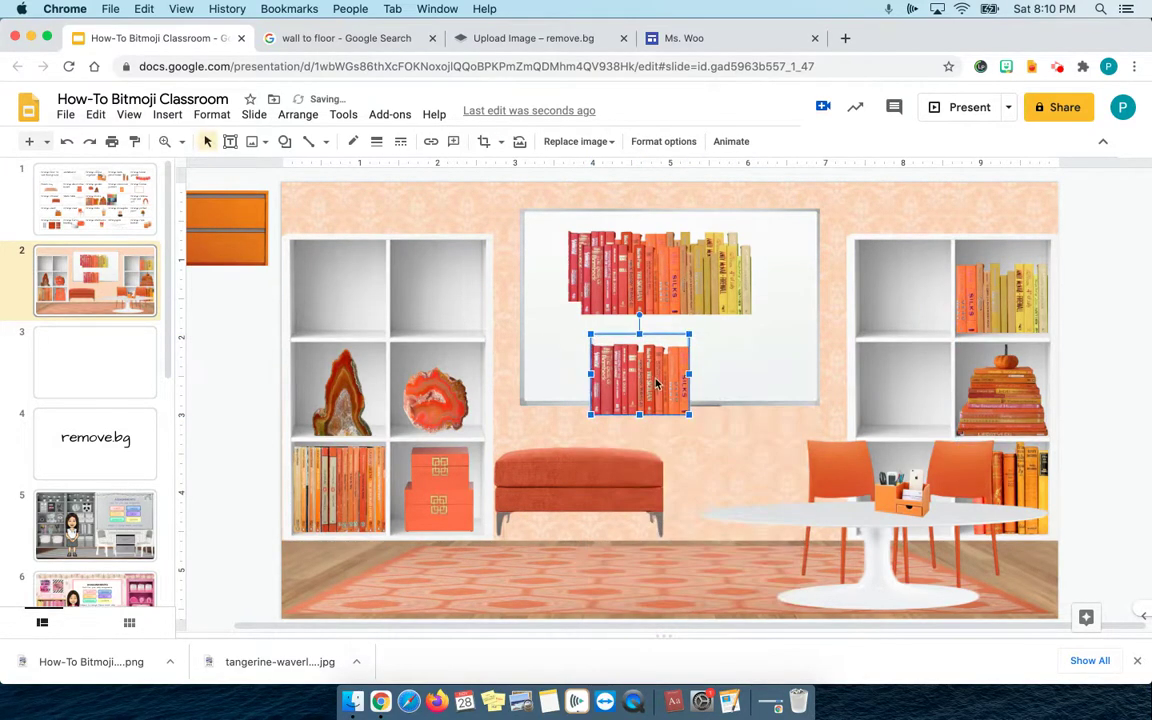
left_click_drag(657, 386, 923, 306)
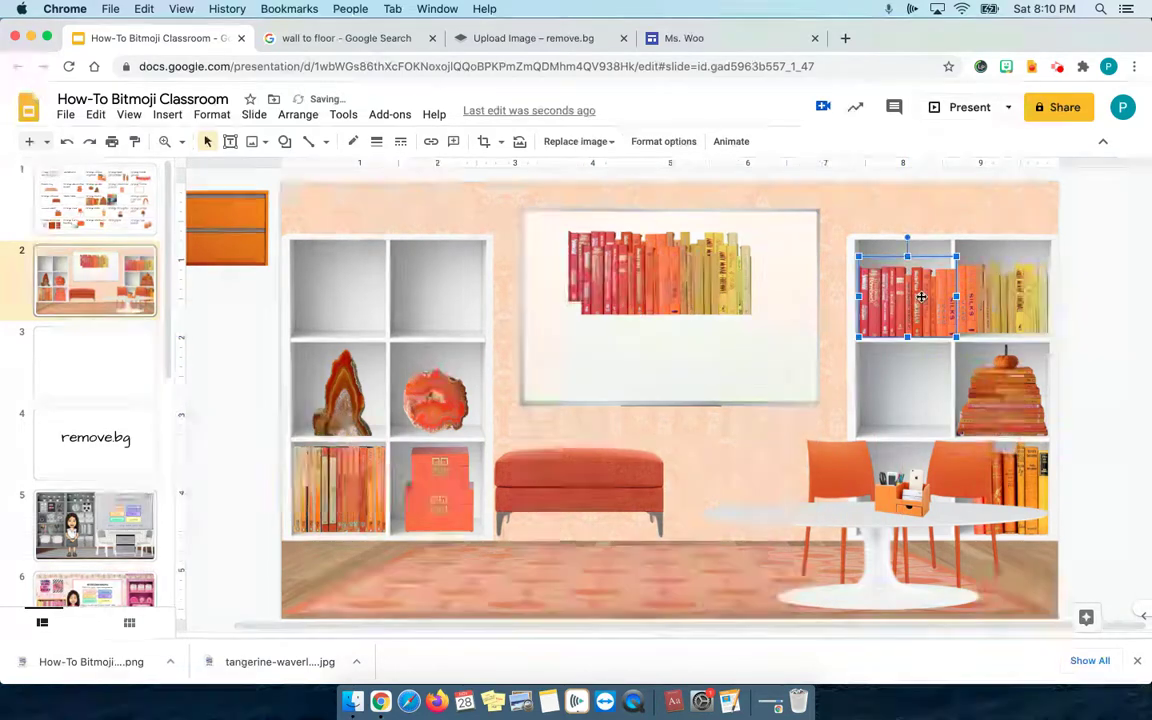
double_click(921, 299)
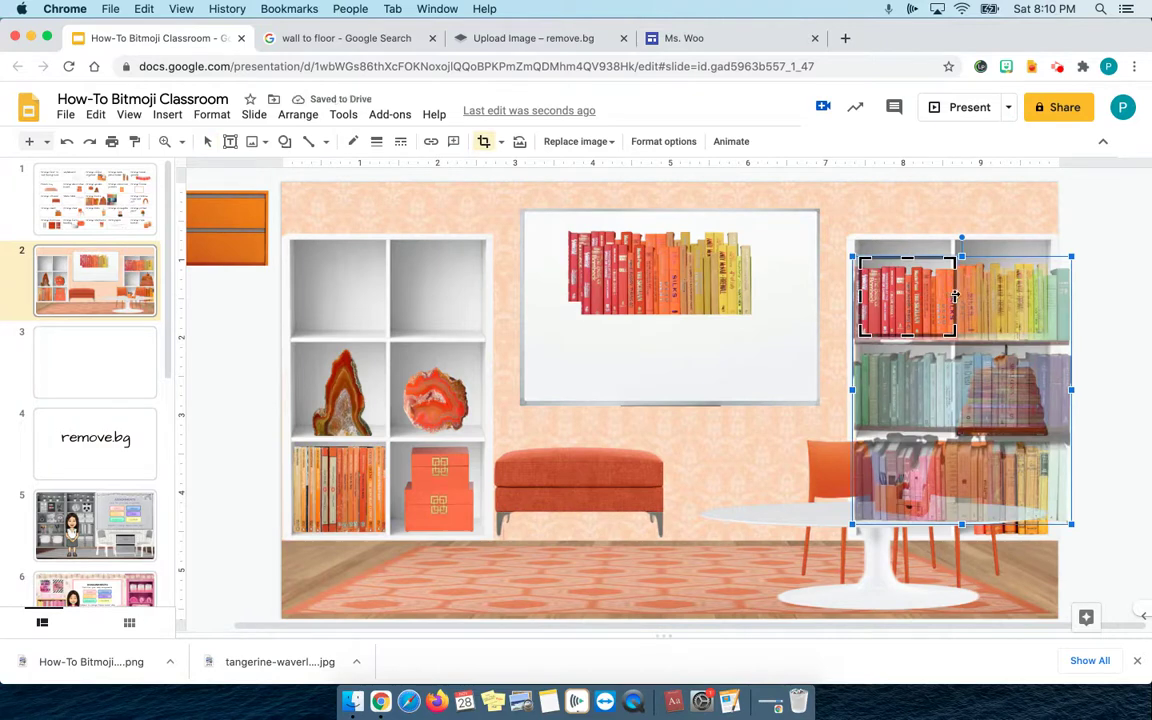
left_click_drag(953, 296, 945, 296)
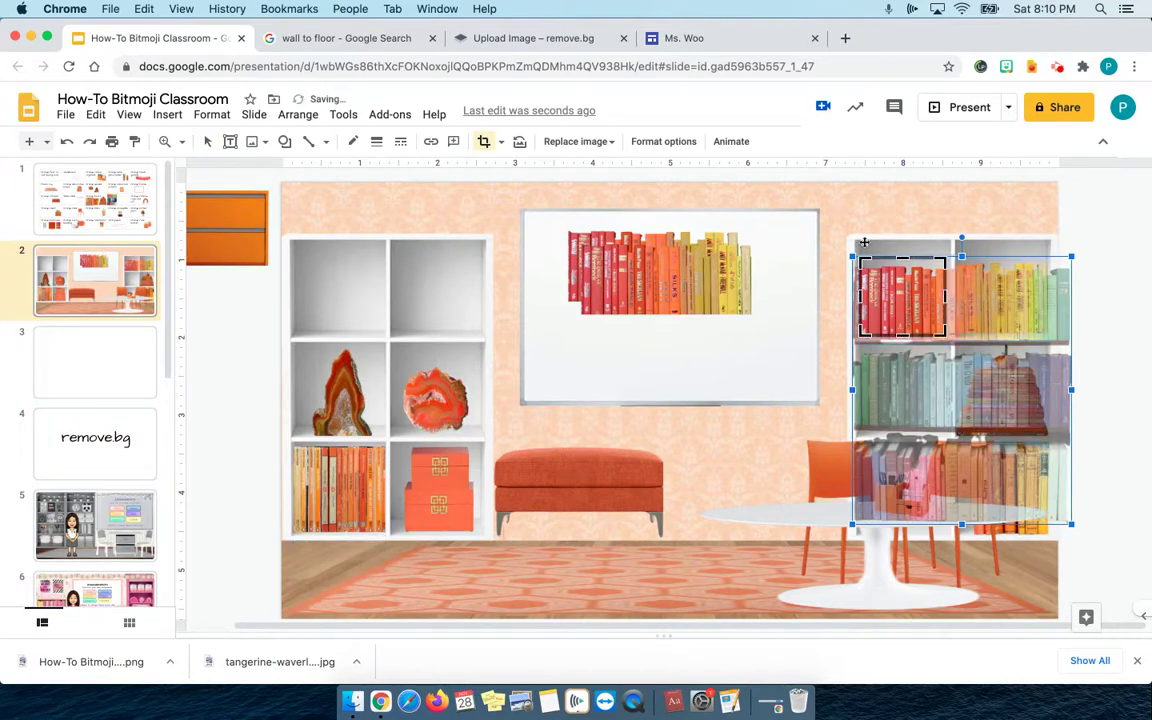
key("Return")
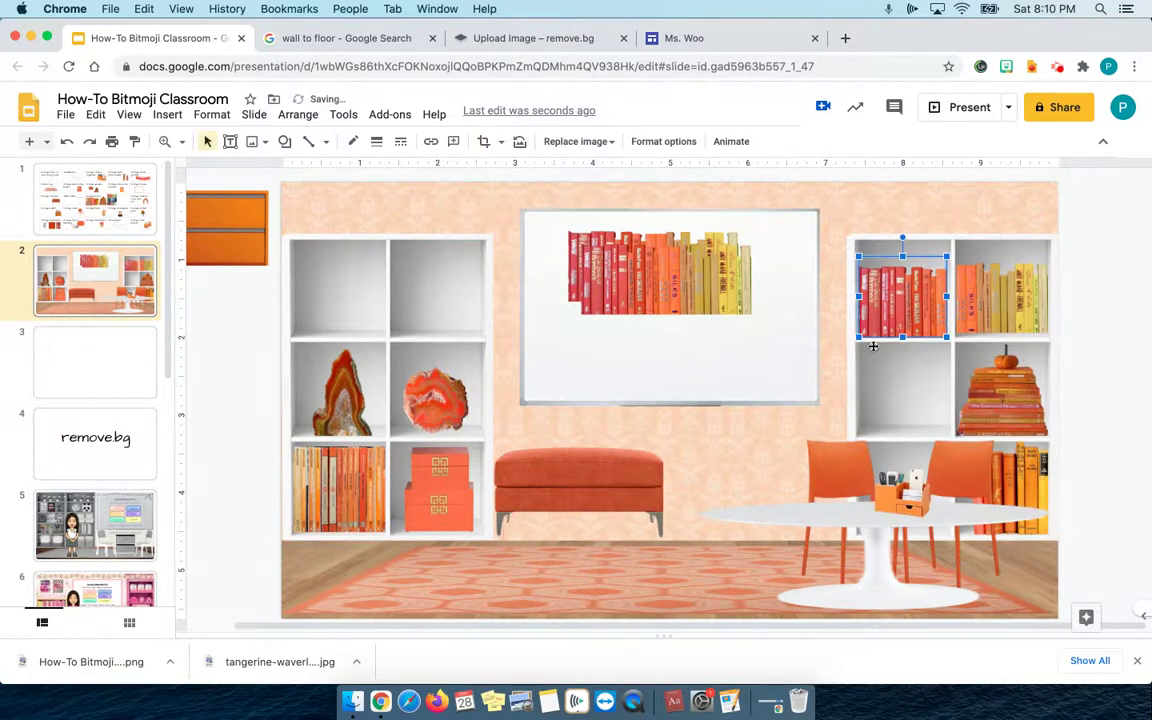
Step: Duplicate the books, flip the copy horizontally, and crop it to fit a cubby
left_click(738, 422)
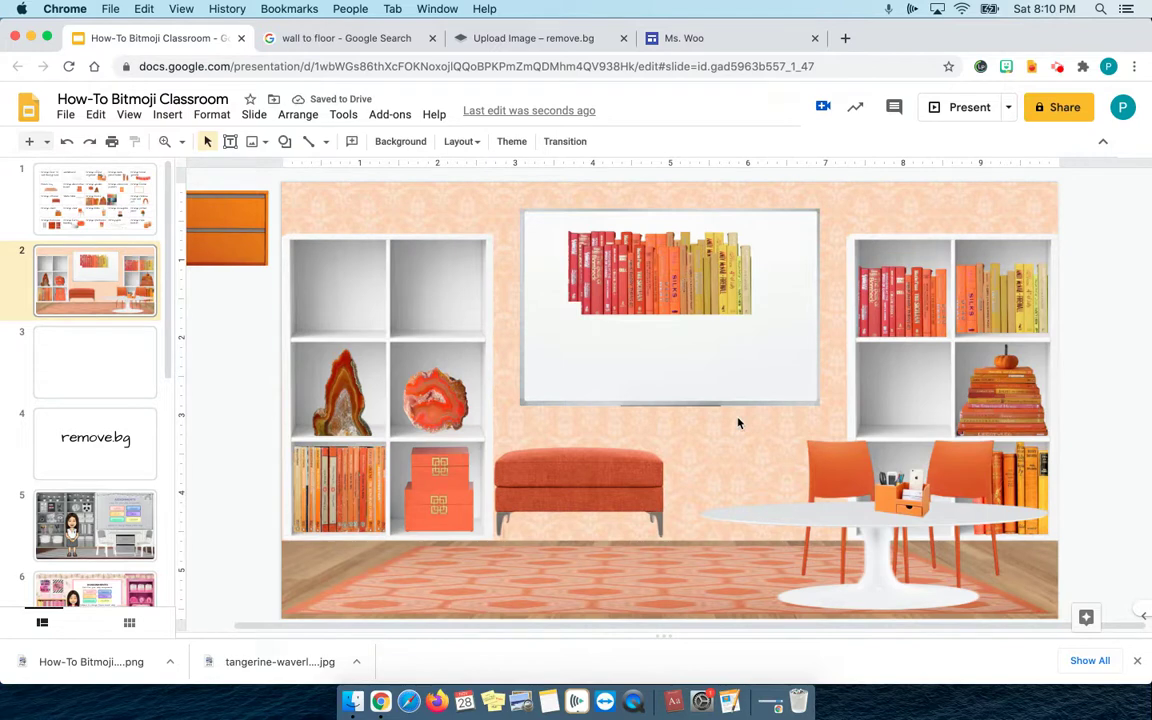
left_click(704, 296)
left_click_drag(704, 296, 731, 365)
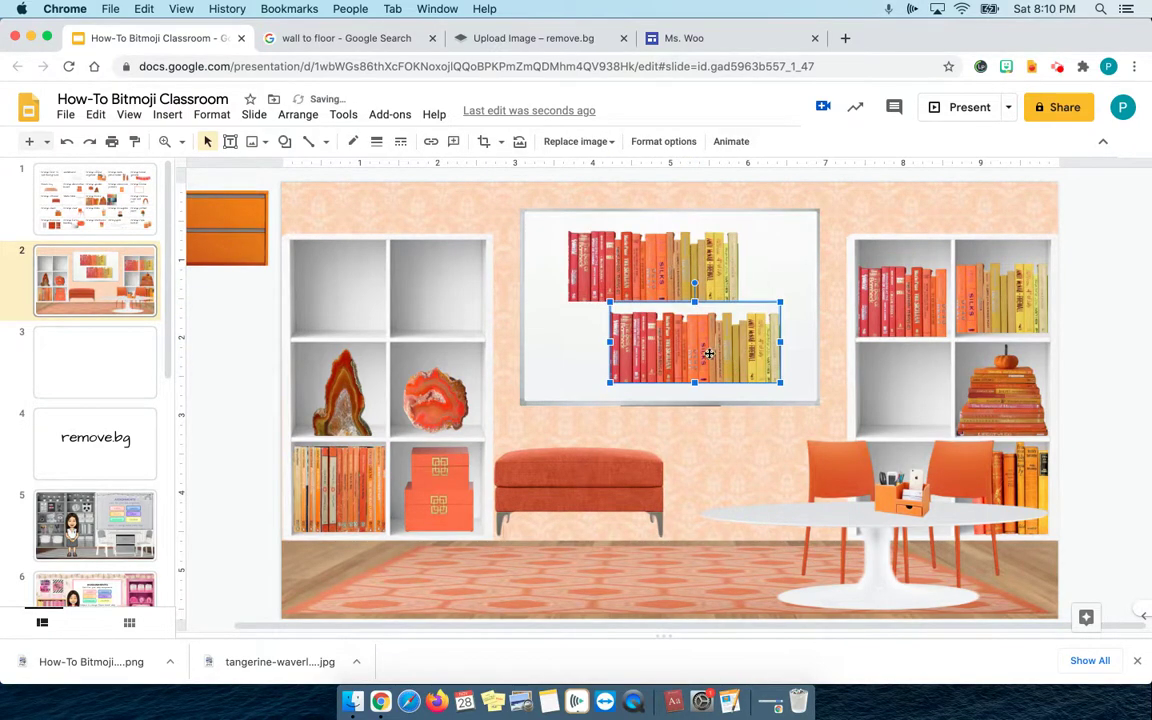
right_click(709, 357)
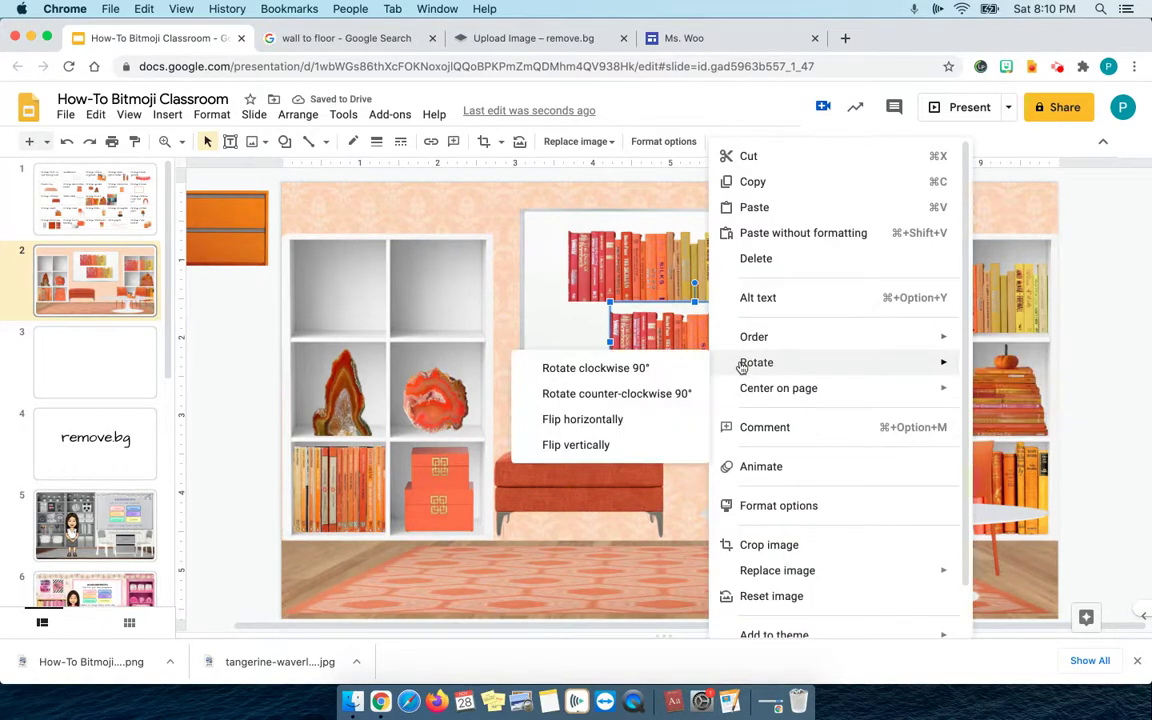
left_click(611, 422)
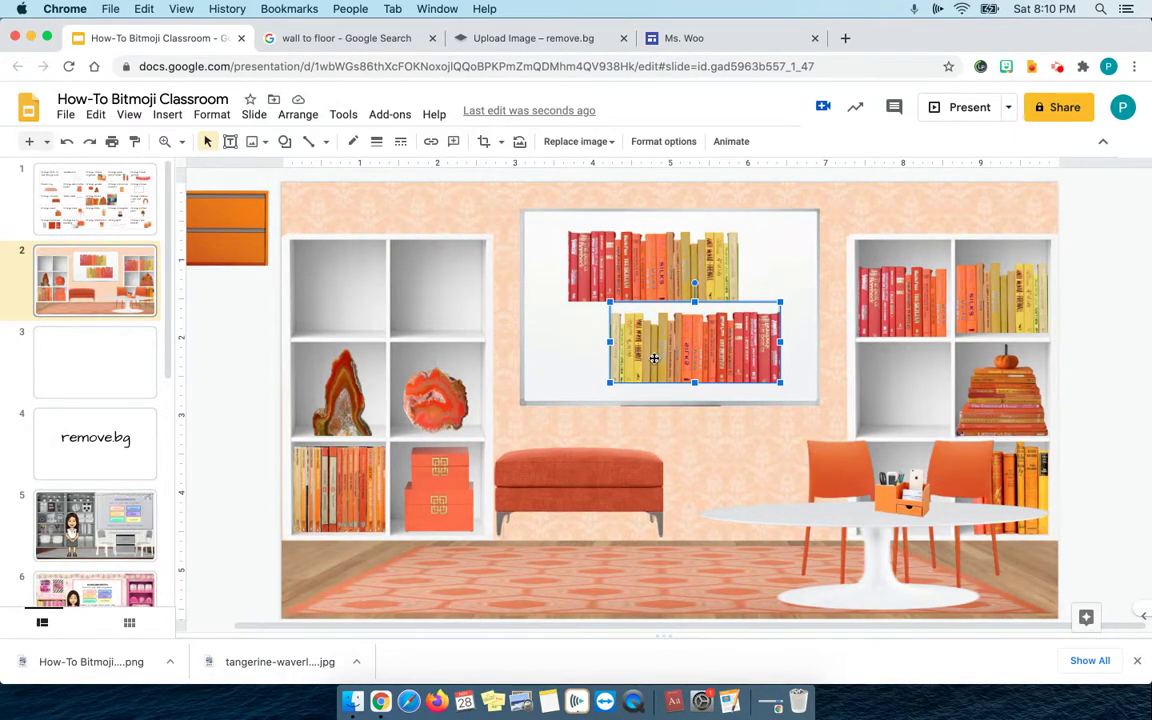
double_click(654, 358)
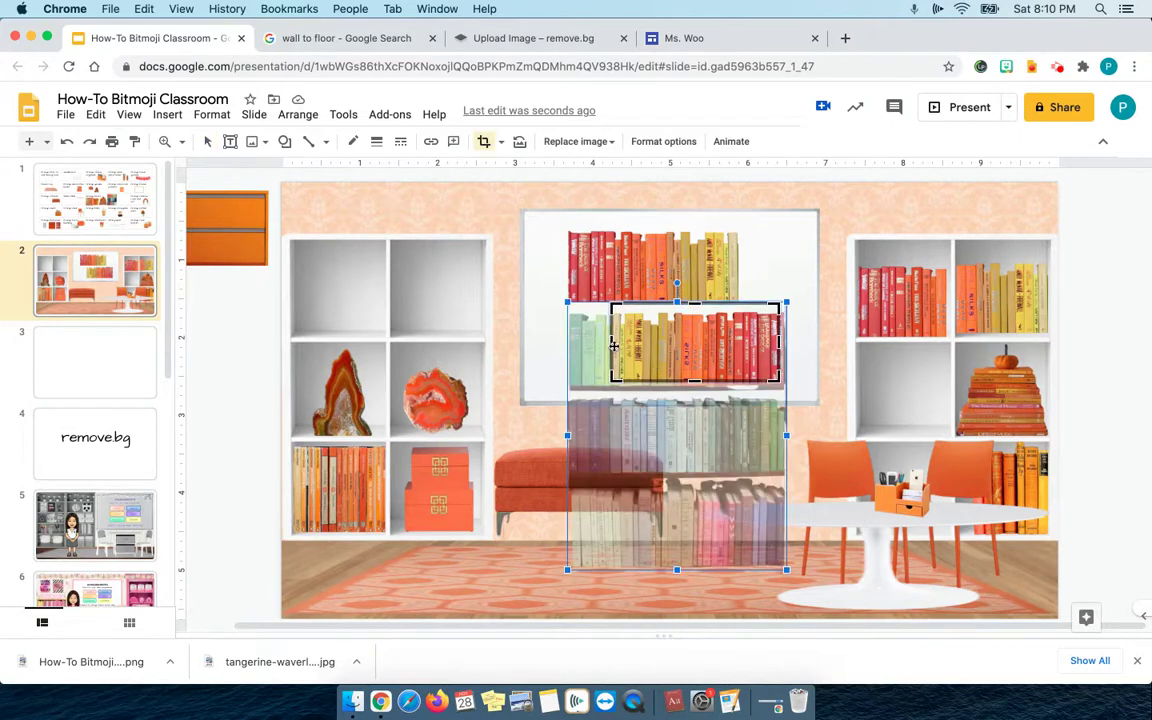
left_click_drag(612, 342, 637, 348)
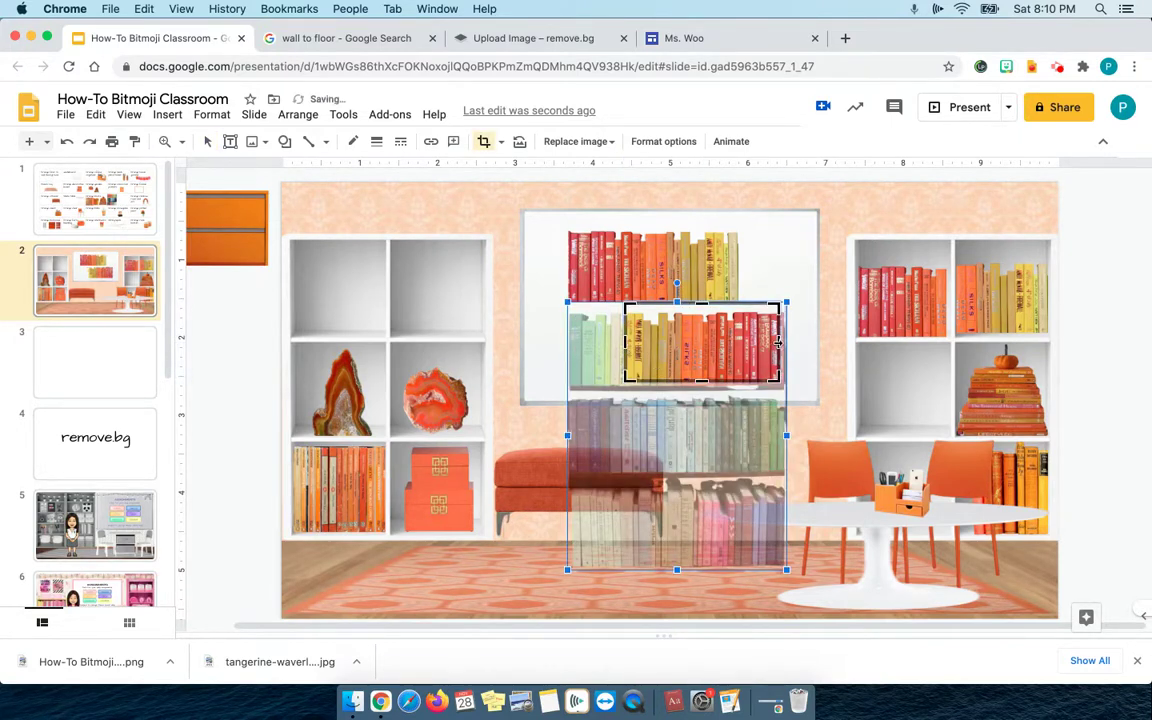
left_click_drag(704, 348, 892, 403)
key("Return")
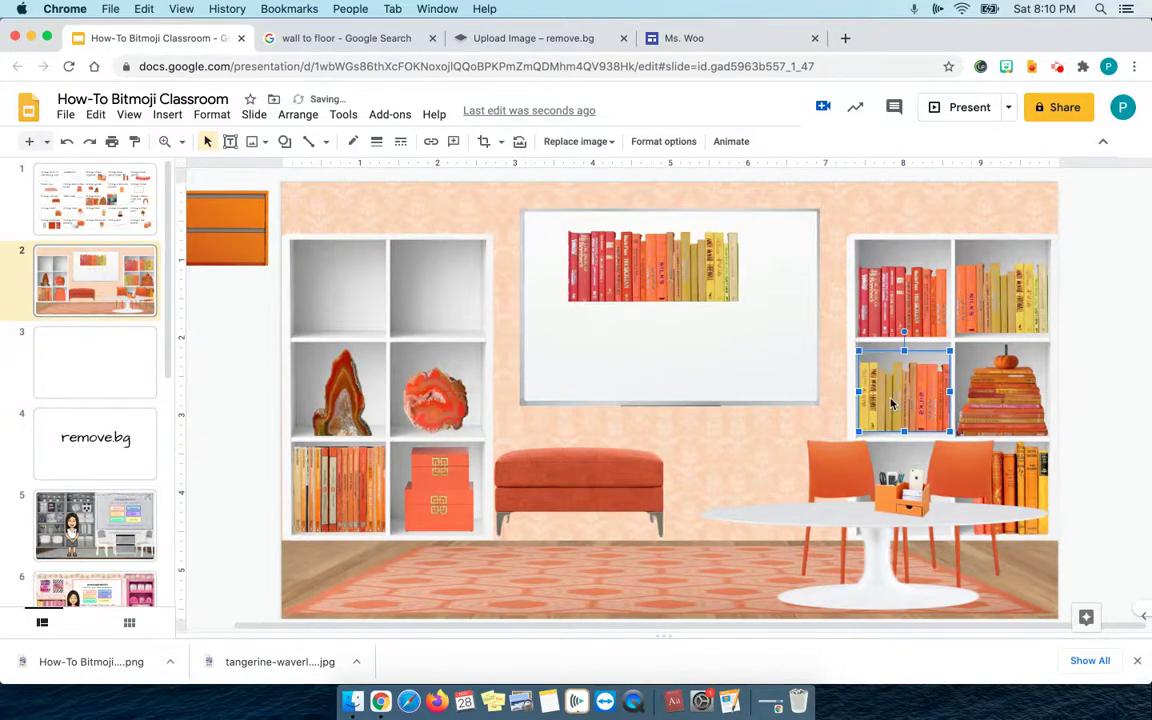
left_click(605, 285)
left_click(113, 170)
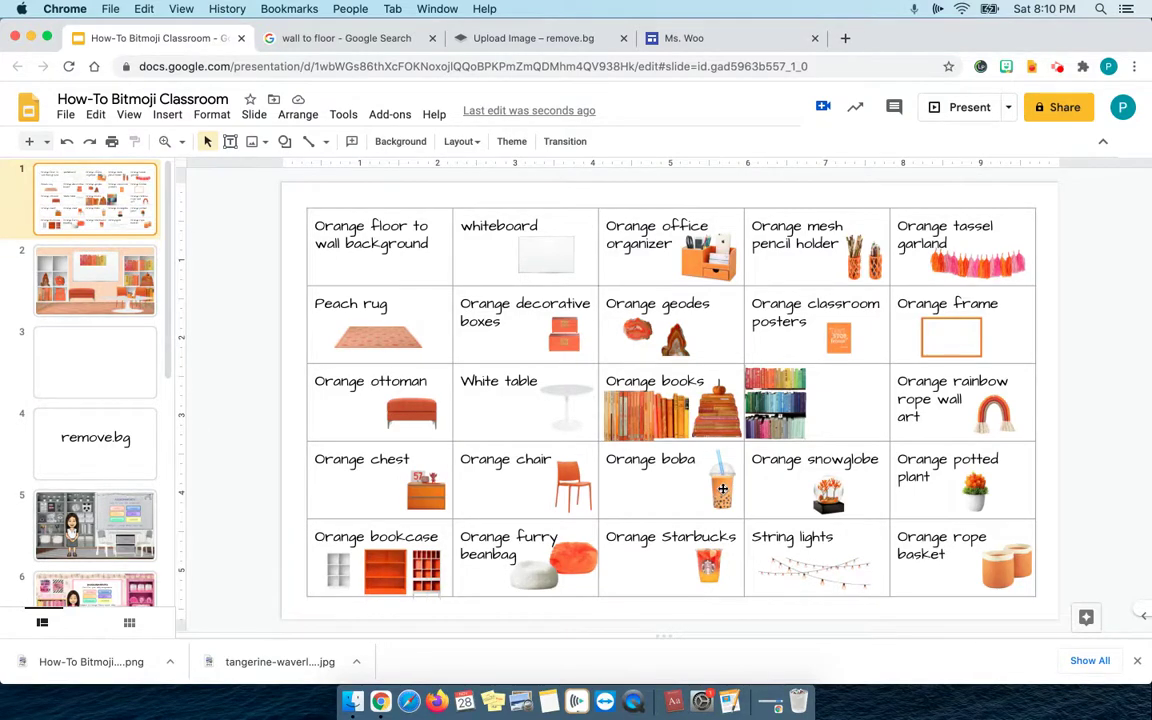
Step: Copy the boba and Starbucks cup into the classroom and set both on the tabletop
left_click(722, 489)
left_click(706, 567, "shift")
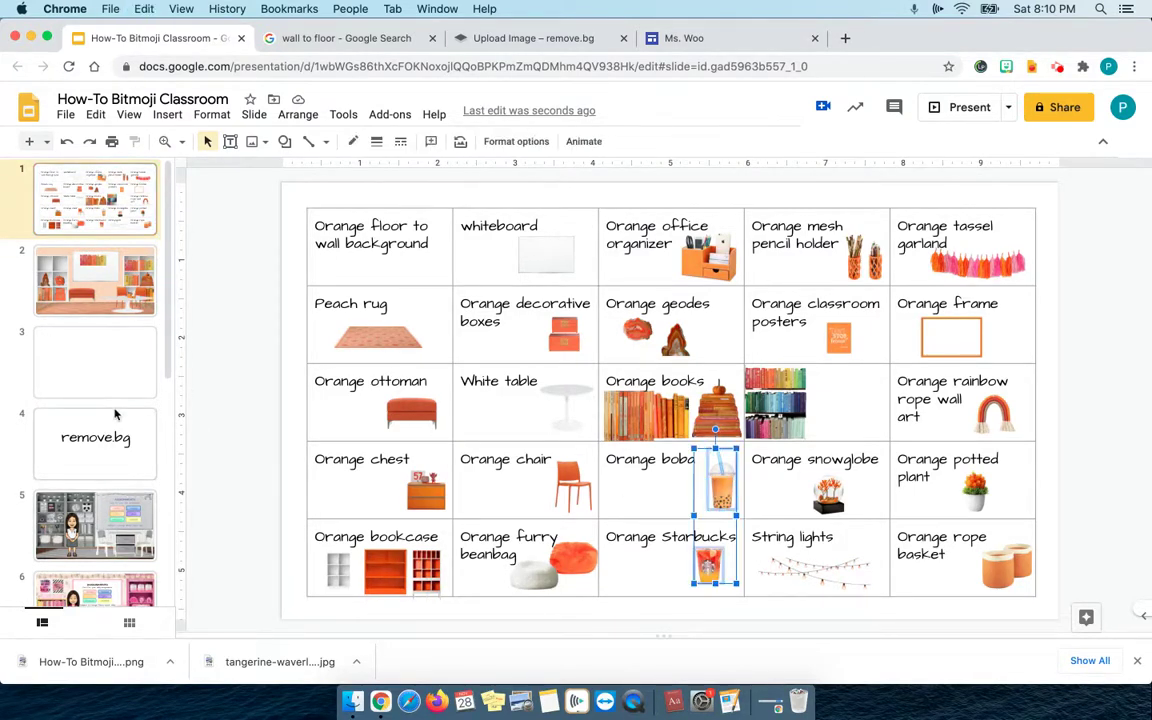
left_click(62, 262)
left_click(771, 510)
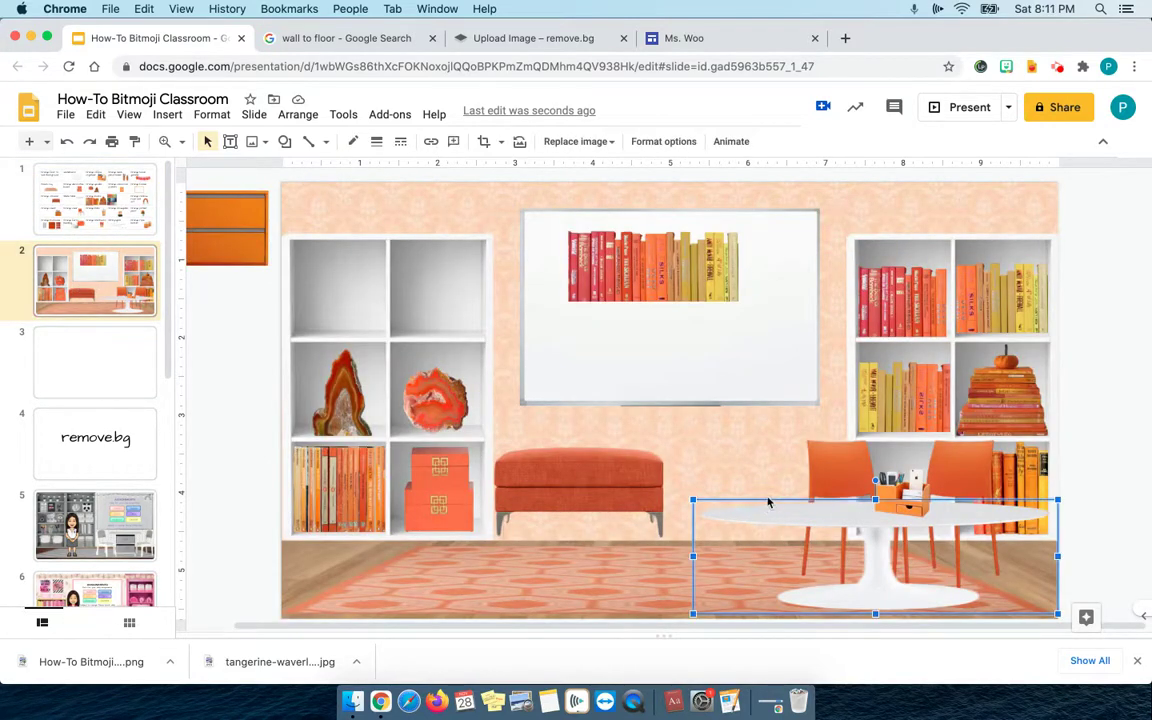
left_click(740, 463)
key("cmd+v")
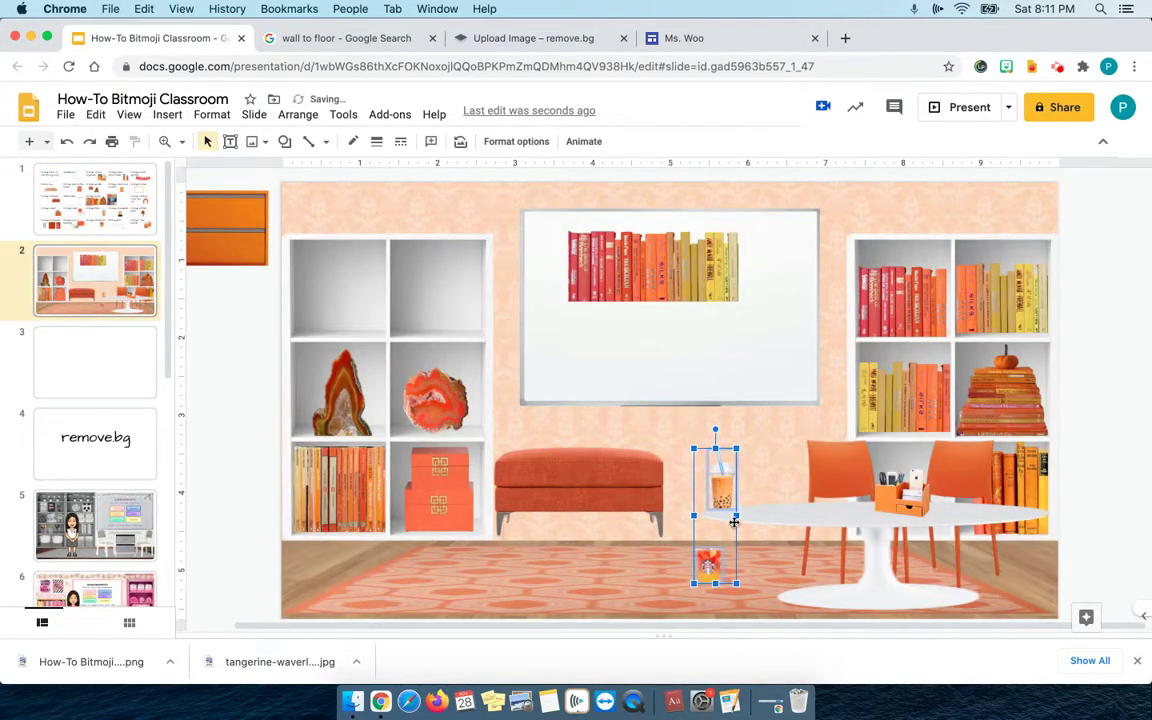
left_click(679, 561)
left_click(707, 562)
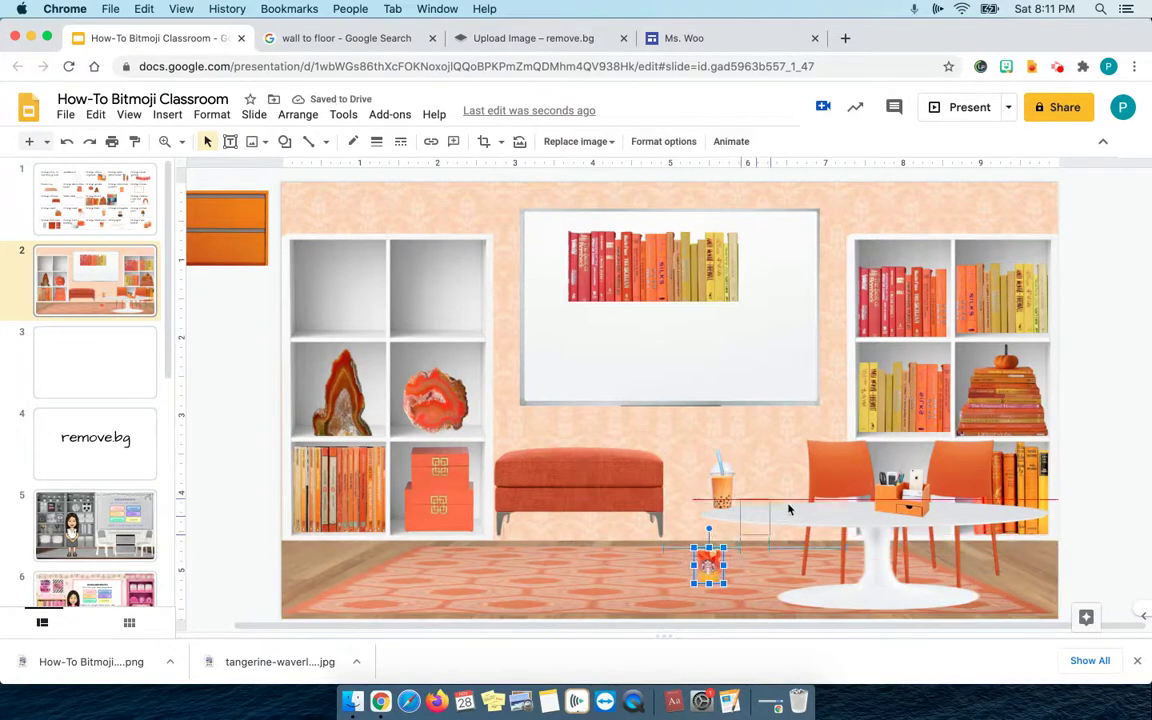
left_click_drag(708, 565, 823, 500)
left_click_drag(719, 489, 760, 486)
Step: Copy the snowglobe and pencil holder into the classroom and move them onto the wall
key("Page_Up")
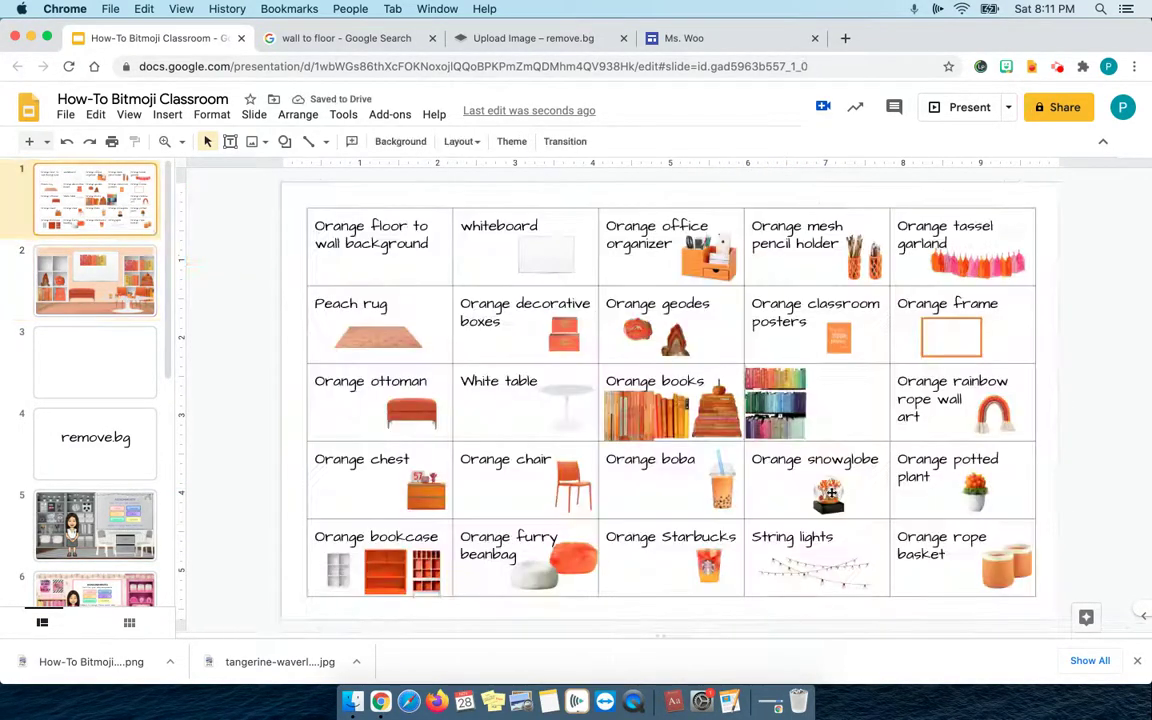
left_click(831, 492)
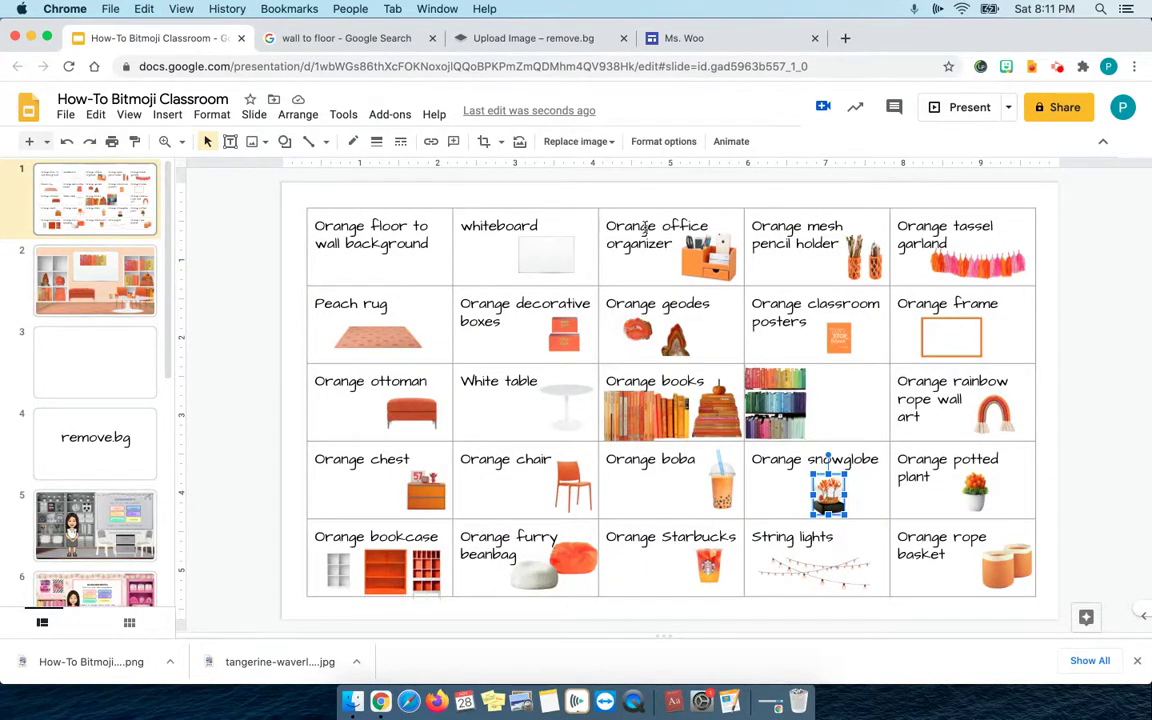
left_click(850, 265, "shift")
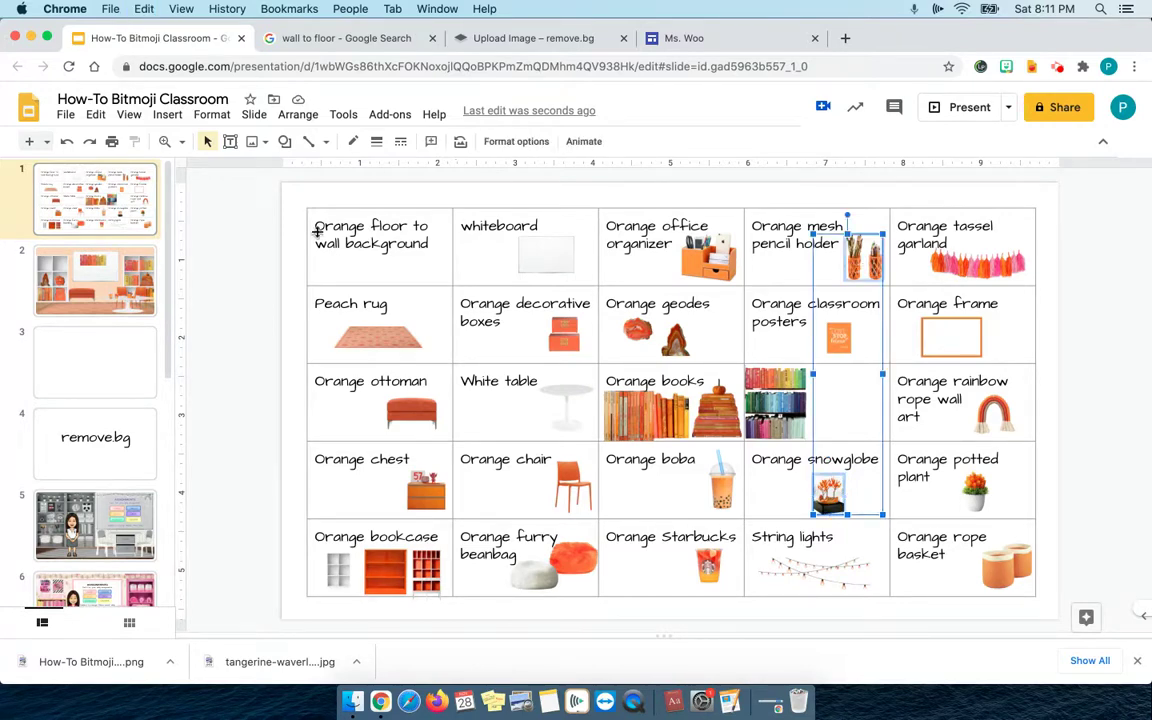
left_click(100, 286)
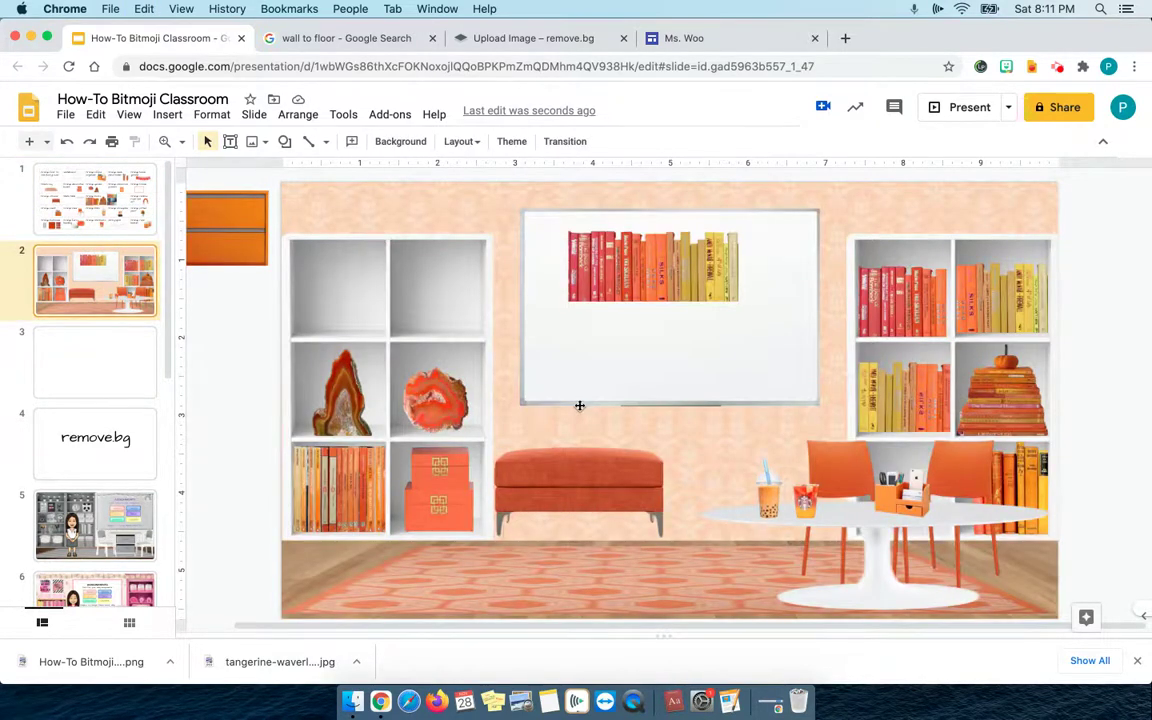
key("super+v")
left_click_drag(836, 494, 757, 436)
left_click(779, 321)
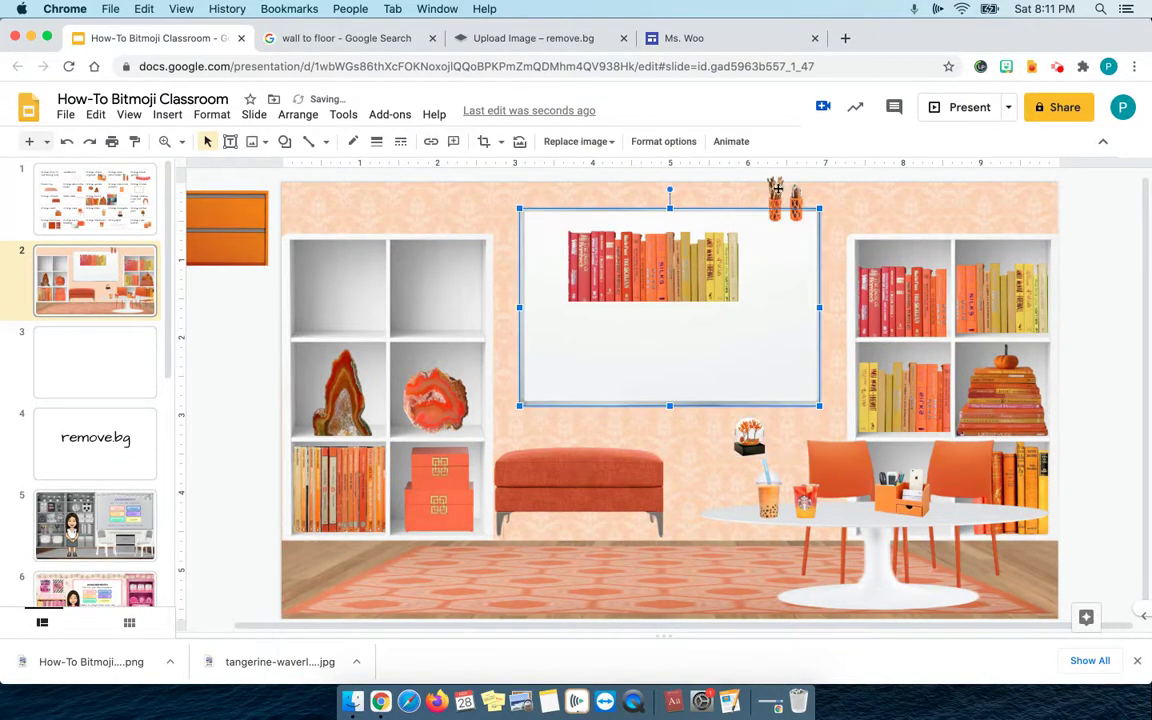
key("Escape")
Step: Move the round and tall agates up into the left bookcase's top cubbies
left_click(795, 194)
mouse_move(797, 207)
left_mouse_down()
mouse_move(764, 347)
mouse_move(458, 314)
mouse_move(505, 366)
mouse_move(574, 378)
left_mouse_up()
left_click_drag(436, 398, 428, 314)
mouse_move(336, 400)
left_mouse_down()
mouse_move(330, 314)
mouse_move(341, 318)
left_mouse_up()
Step: Fit the pencil holder into the left bookcase's middle-right cubby and put the snowglobe on the shelf
right_click(564, 378)
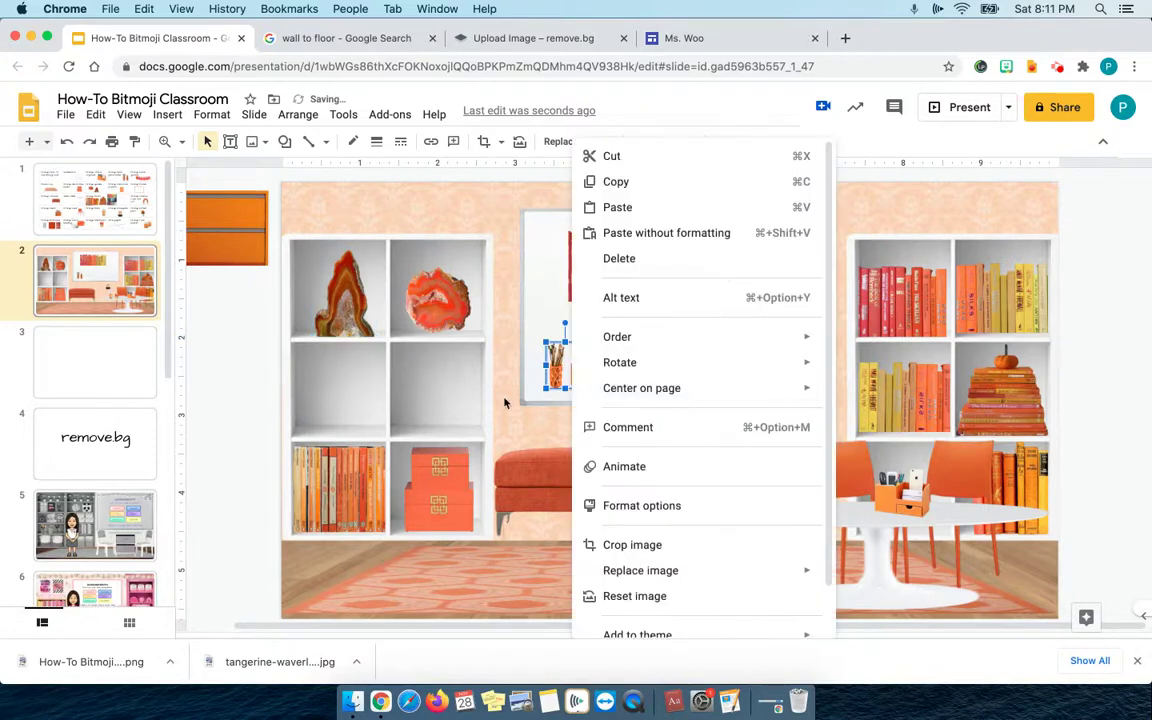
left_click(557, 378)
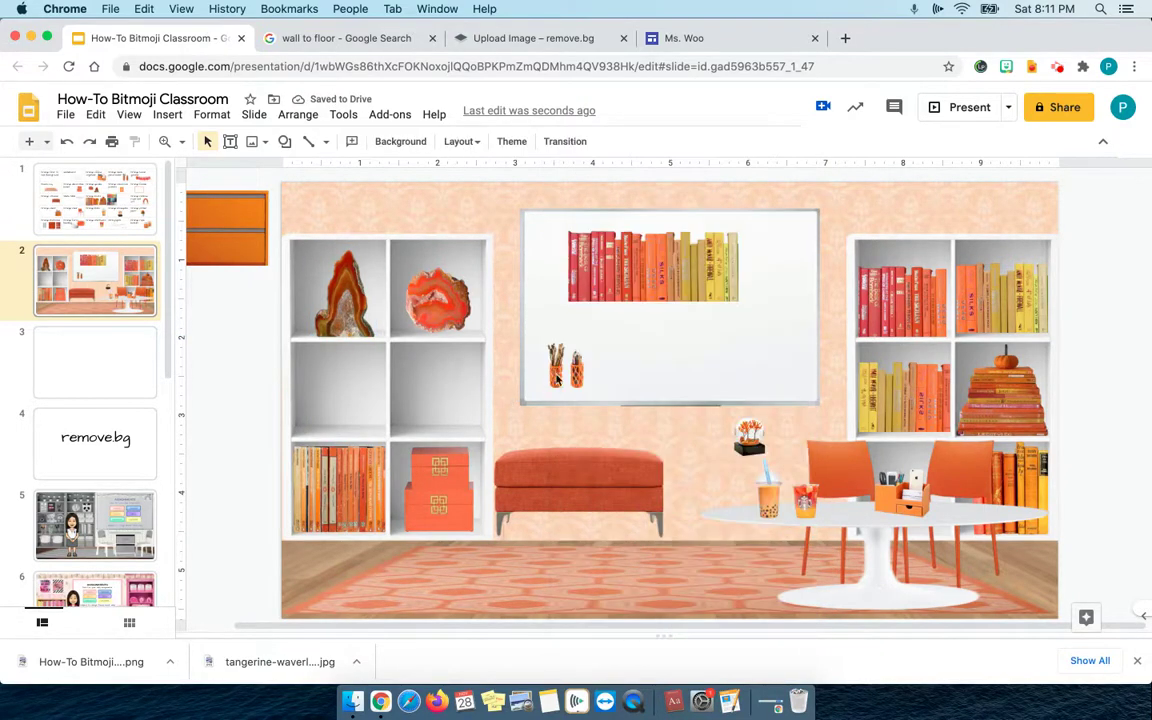
mouse_move(580, 376)
left_mouse_down()
mouse_move(525, 352)
mouse_move(472, 427)
left_mouse_up()
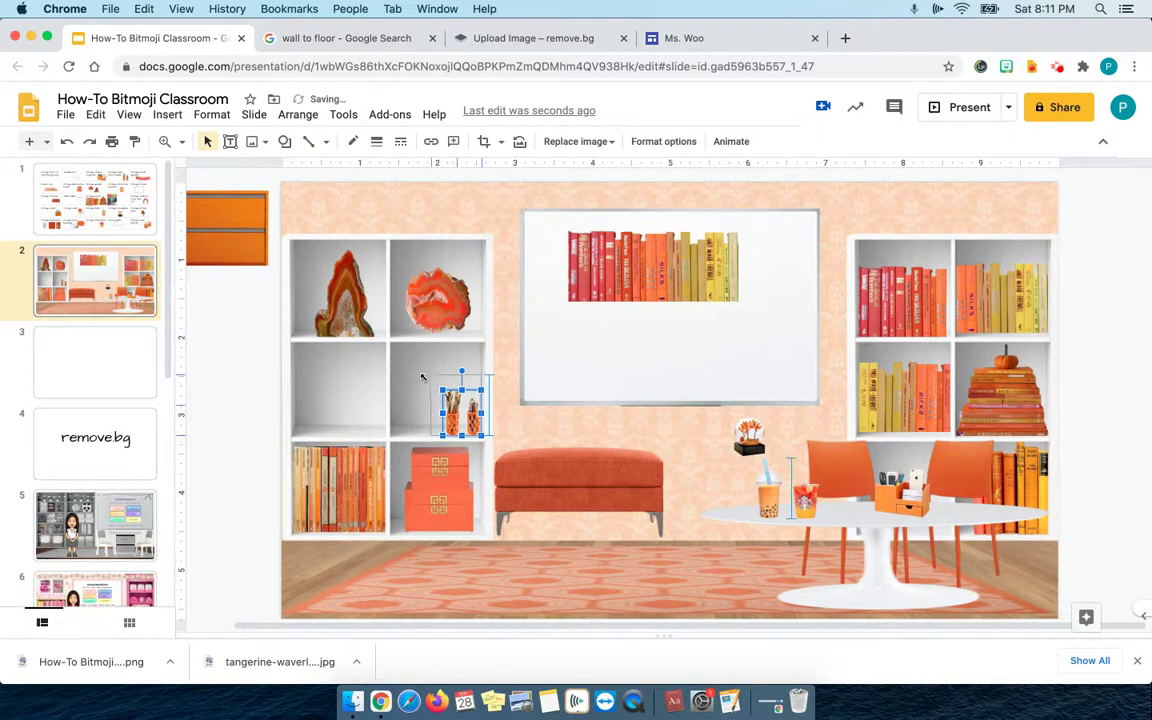
left_click_drag(409, 368, 410, 351)
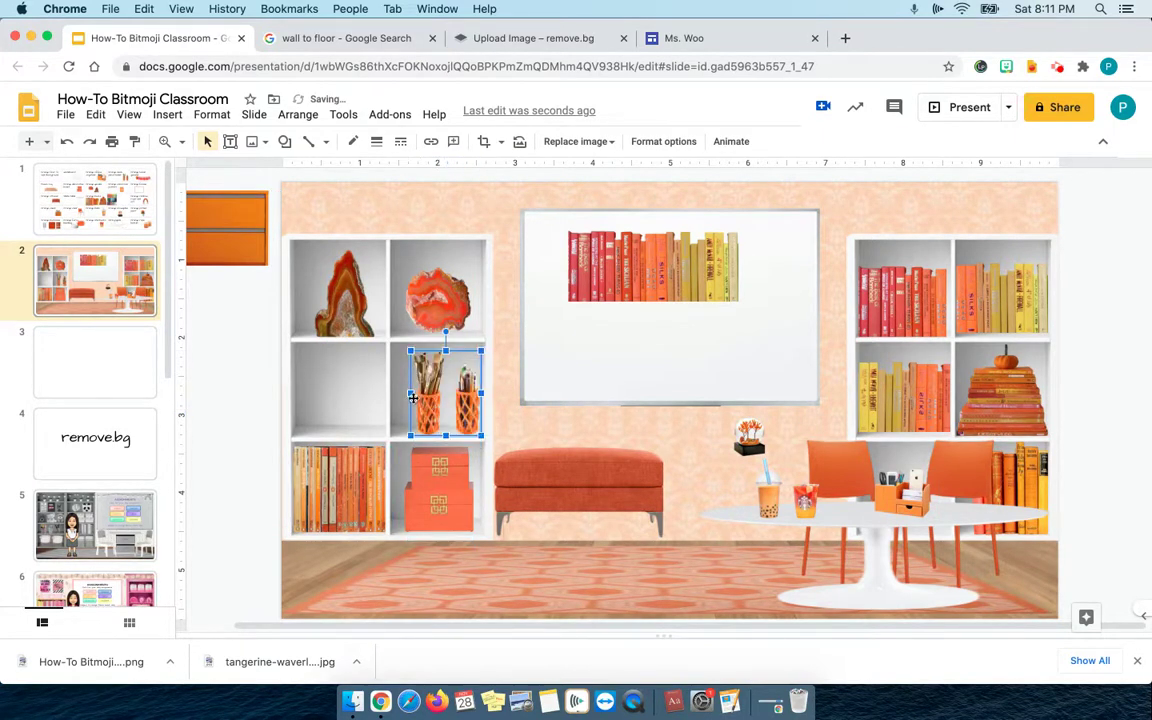
left_click_drag(408, 394, 399, 398)
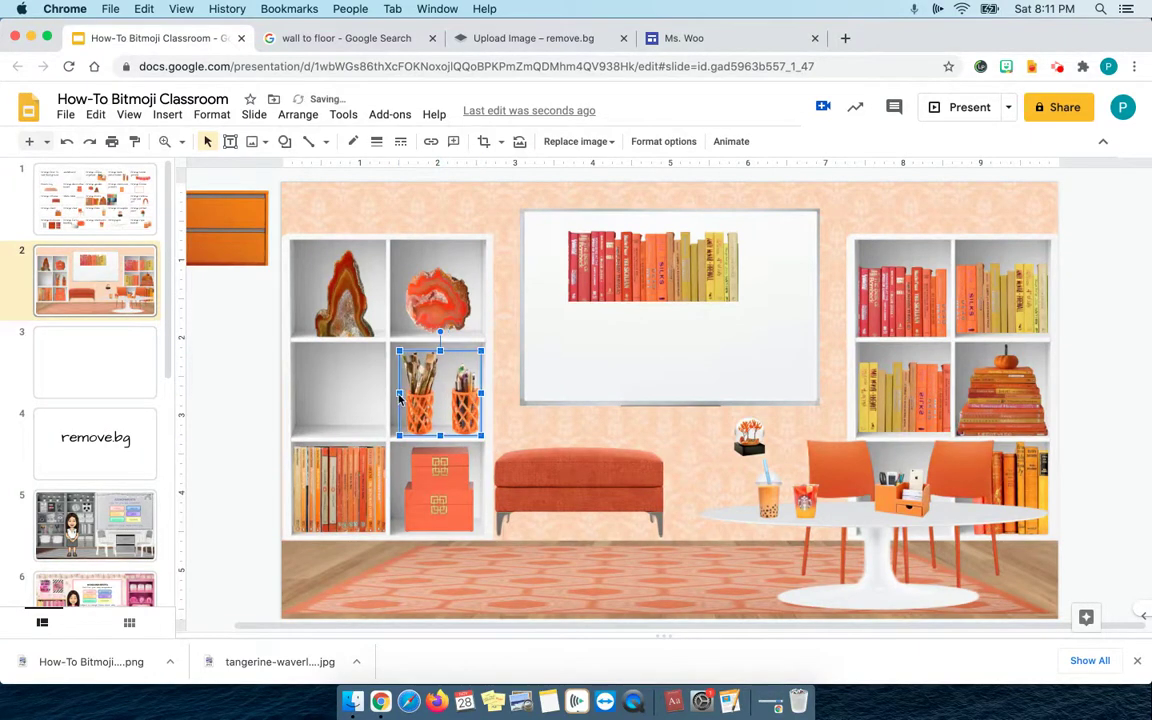
left_click(395, 395)
left_click_drag(749, 447, 366, 425)
key("super+z")
key("super+z")
key("super+z")
key("super+z")
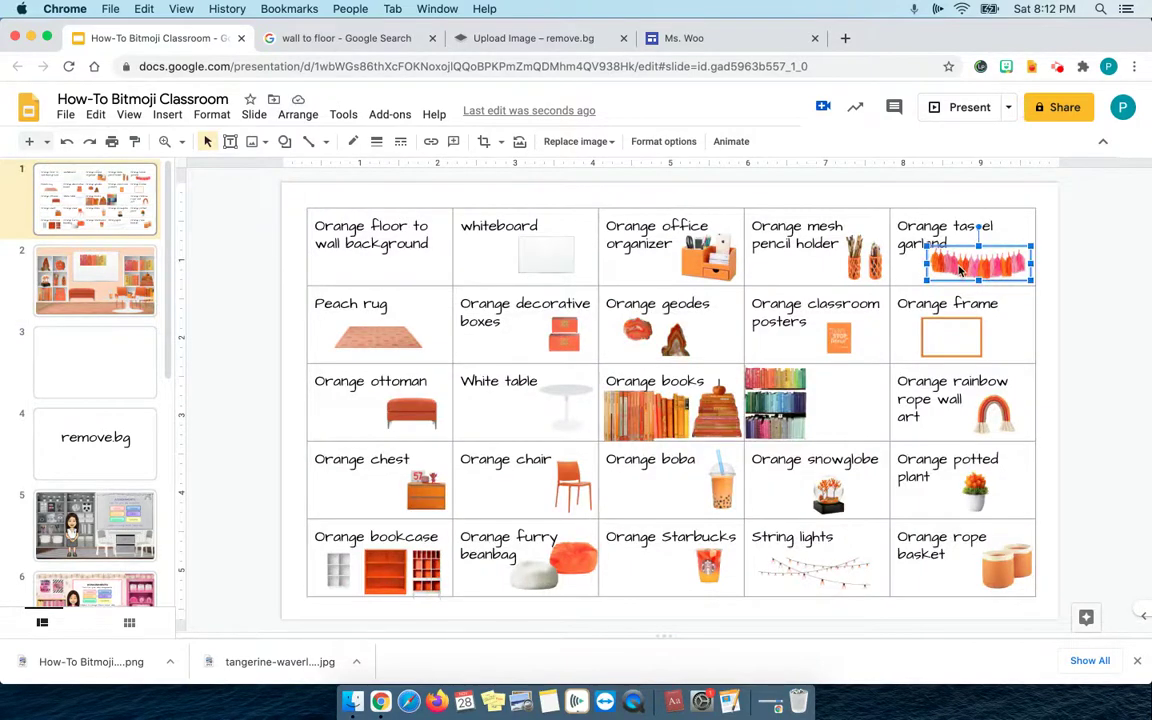
Step: Copy the rainbow rope wall art and potted plant onto the classroom slide
left_click(824, 575, "shift")
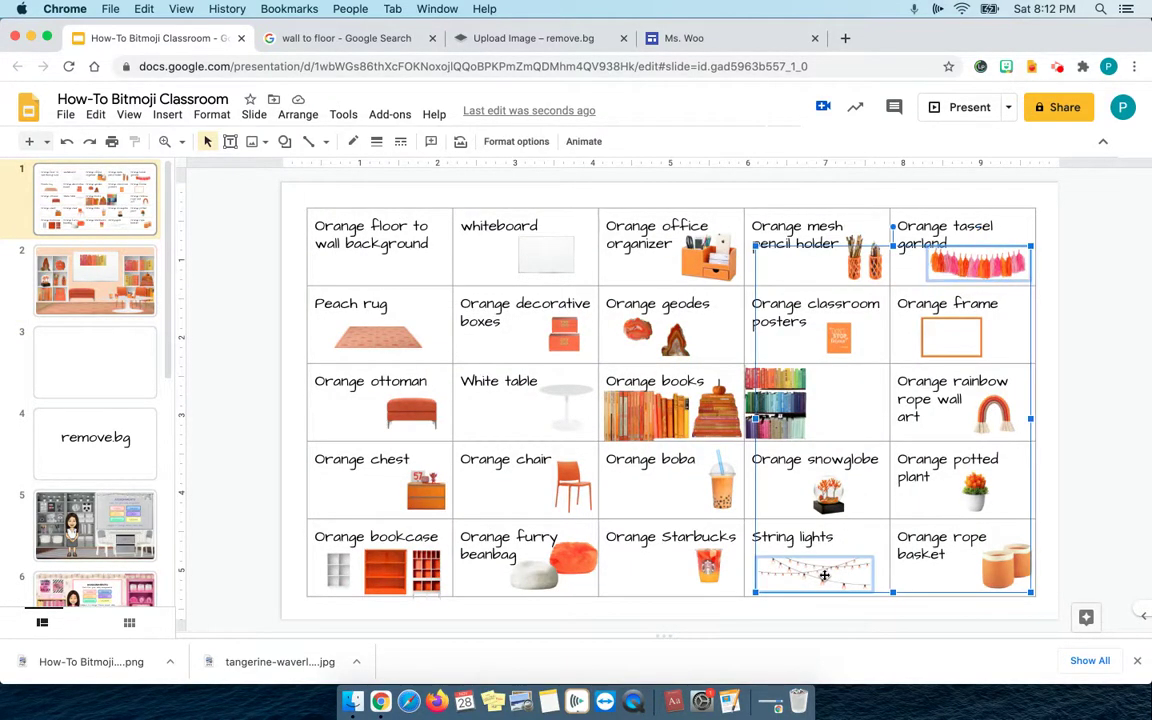
left_click(88, 290)
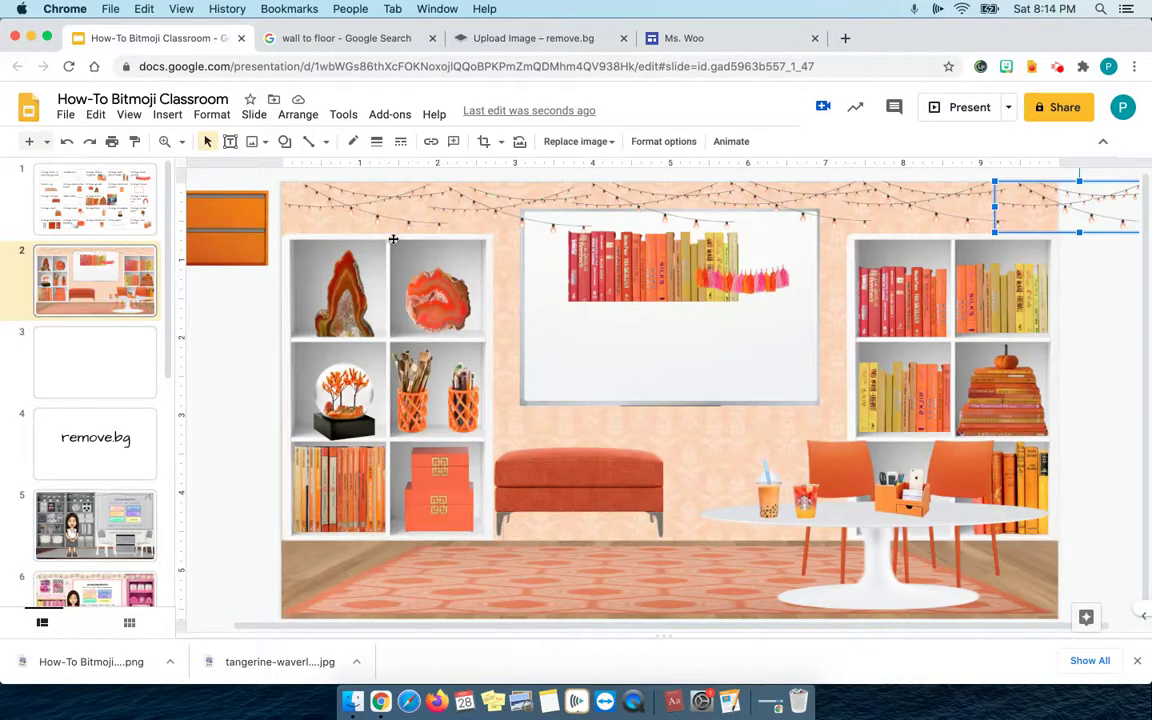
key("Page_Up")
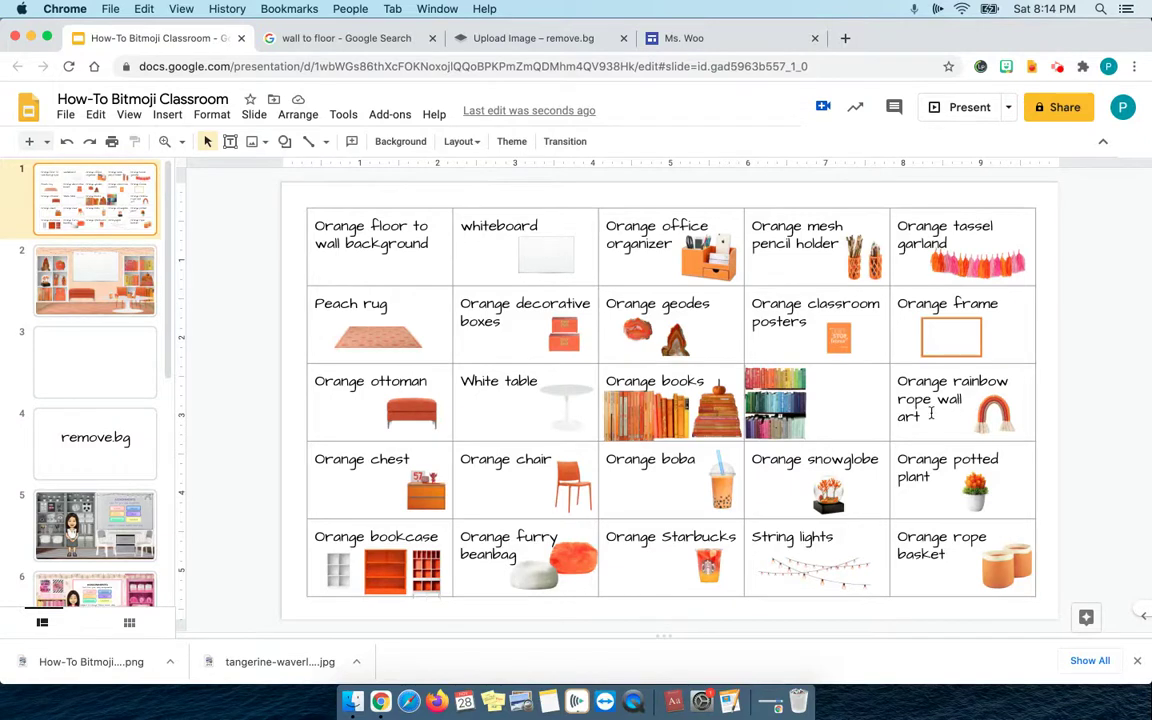
left_click(983, 418)
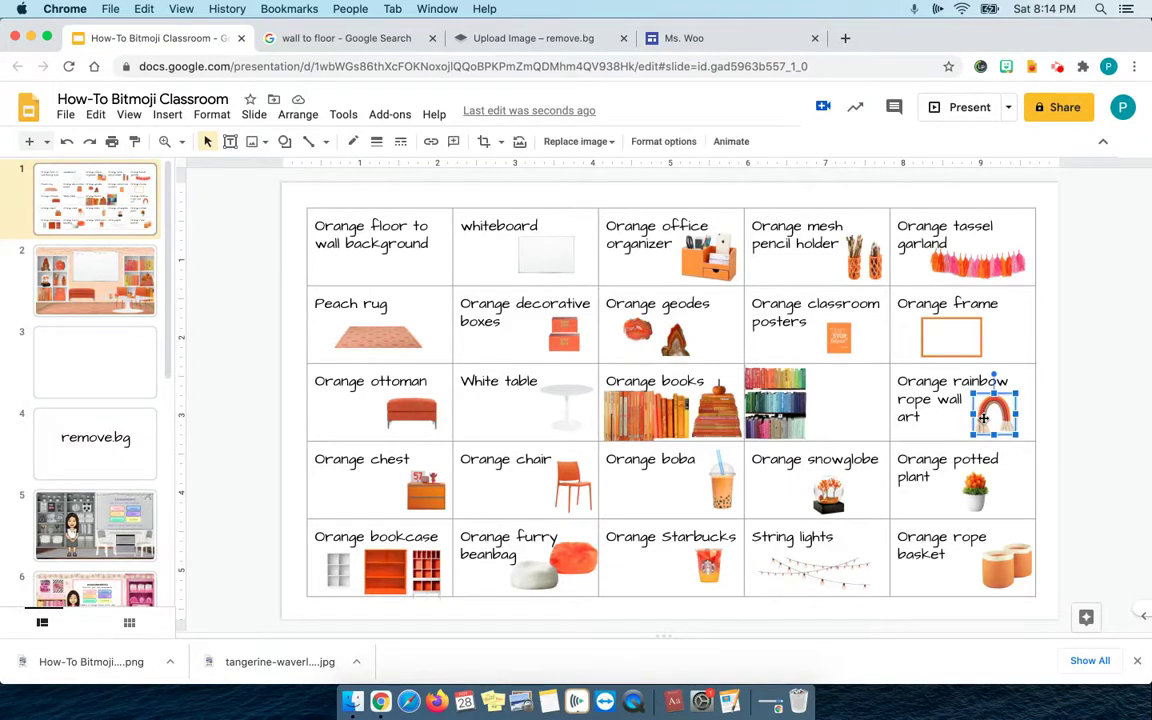
left_click(976, 488, "shift")
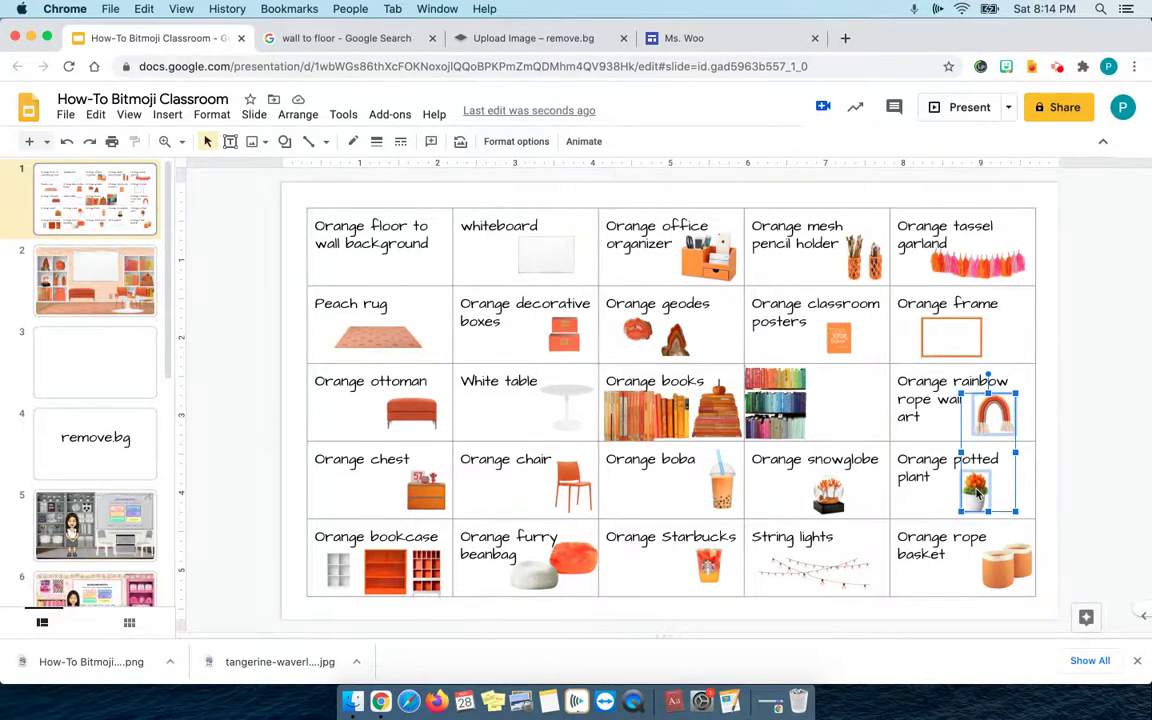
left_click(78, 257)
key("ctrl+v")
Step: Delete the yellow books and move the red books down into the empty cube
left_click(892, 390)
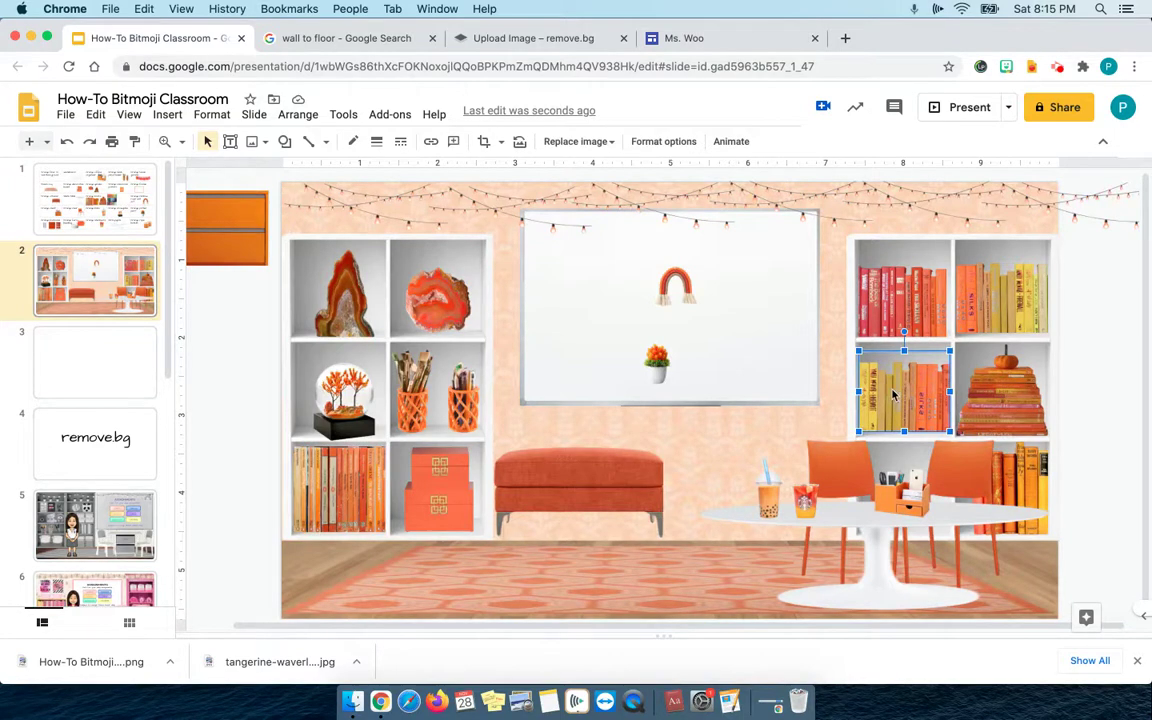
key("Delete")
left_click_drag(887, 305, 890, 404)
Step: Set duplicated potted plants atop the left bookcase, shift the ottoman, and enlarge the orange chest
left_click_drag(668, 324, 462, 218)
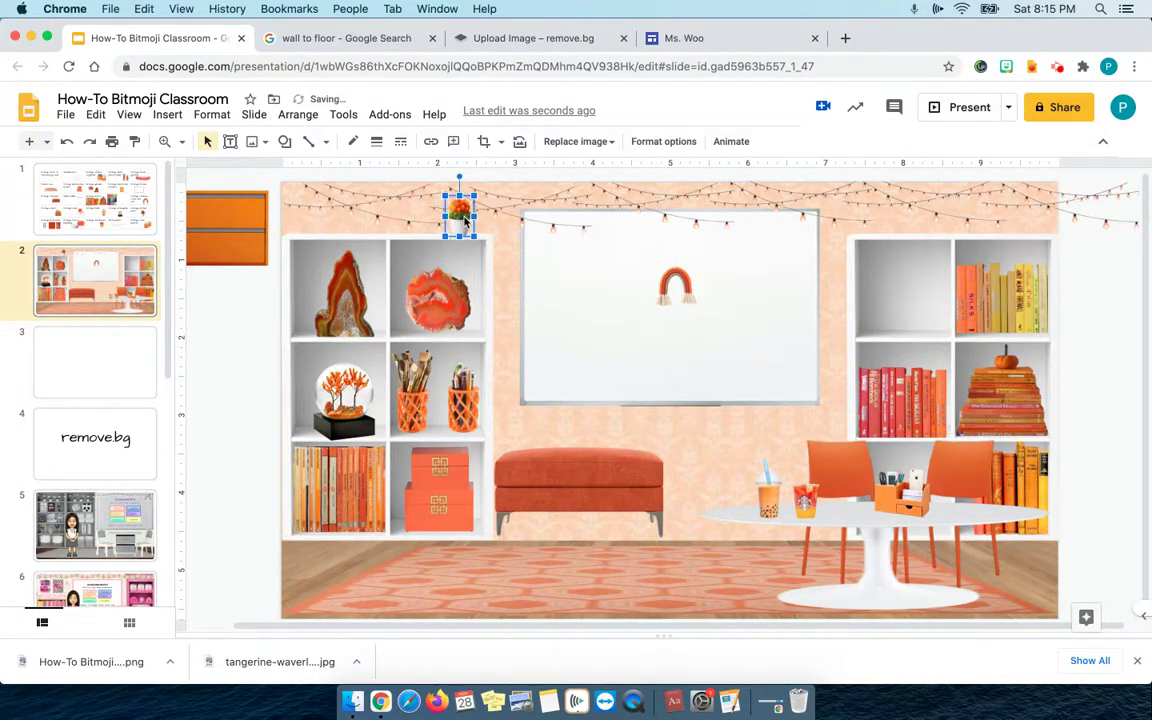
key("super+d")
key("super+d")
left_click_drag(482, 247, 391, 213)
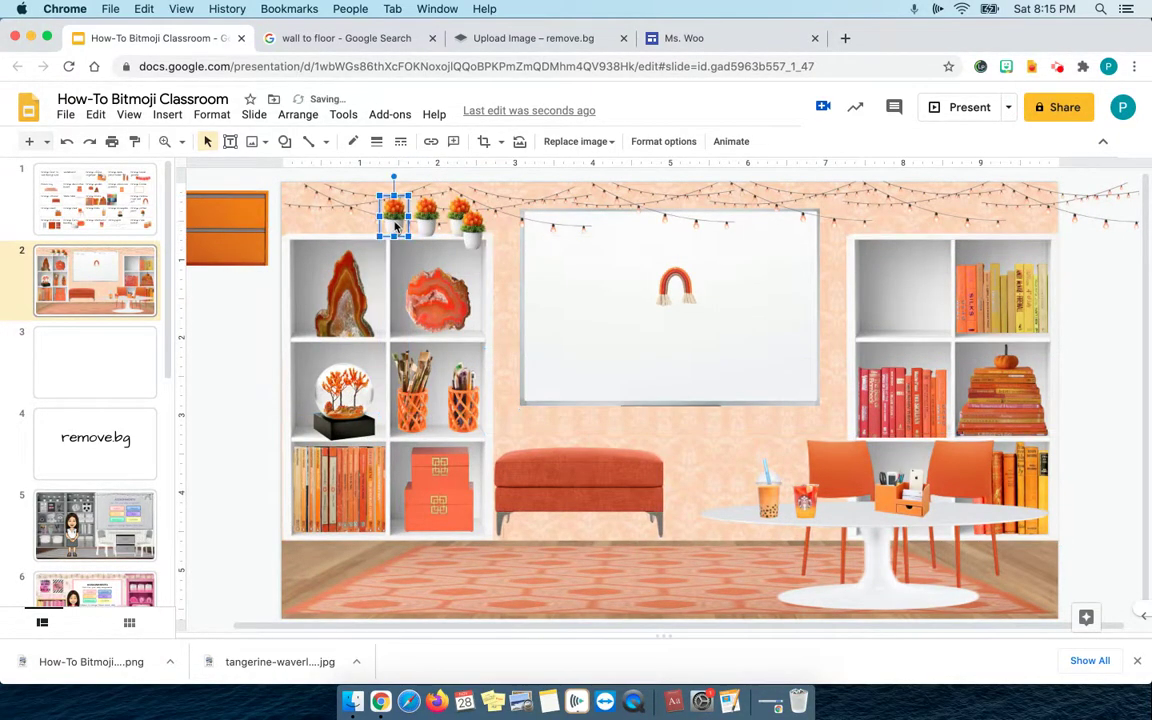
left_click_drag(590, 481, 522, 510)
left_click_drag(605, 470, 669, 455)
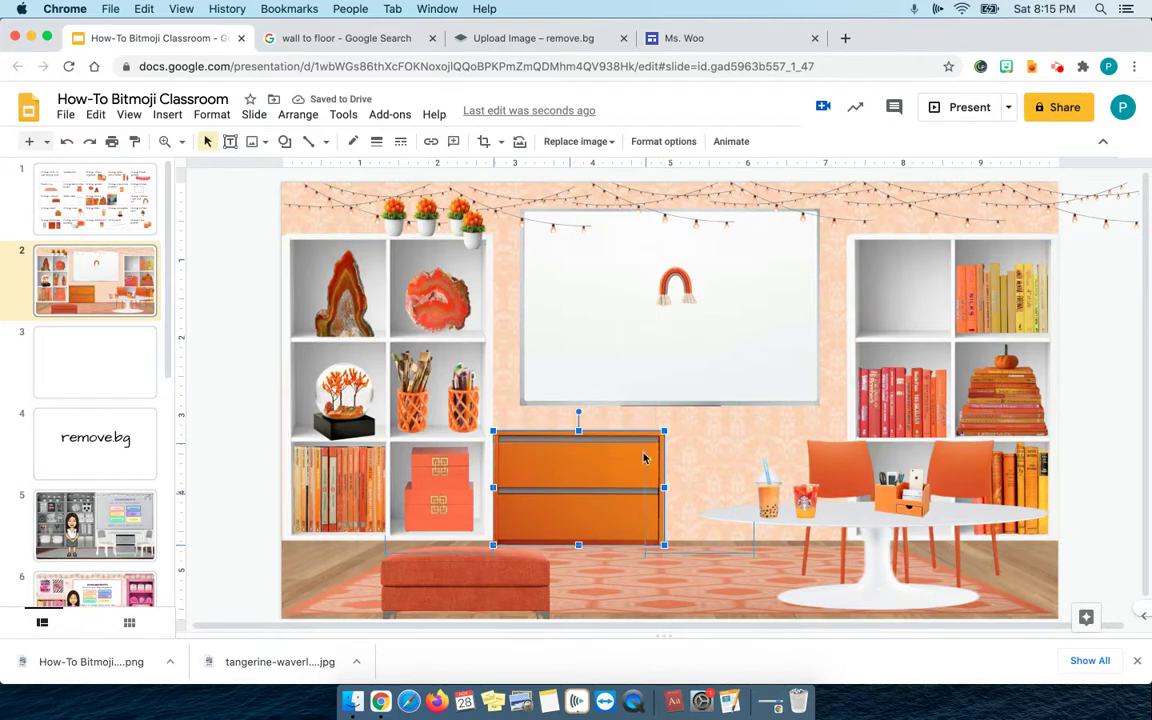
Step: Widen the orange chest toward the right bookcase and line up four flower pots on it
left_click_drag(662, 435, 646, 444)
left_click_drag(645, 493, 847, 481)
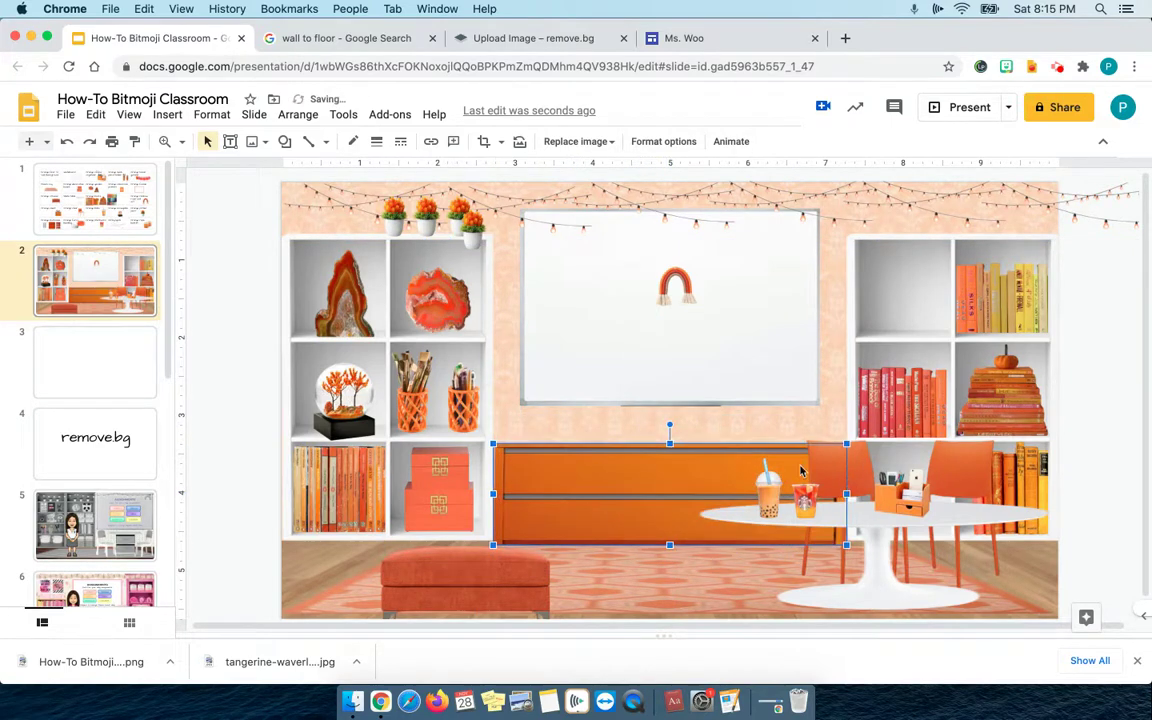
left_click_drag(473, 234, 535, 426)
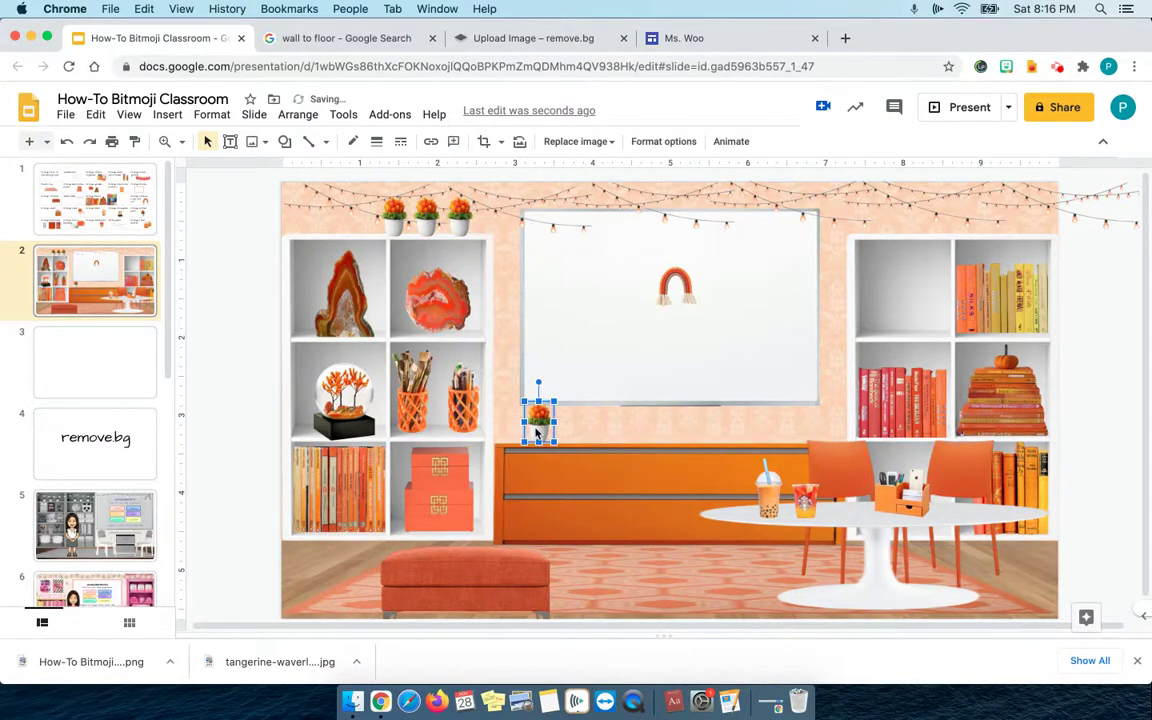
left_click_drag(459, 212, 574, 433)
left_click_drag(426, 212, 605, 421)
left_click_drag(397, 216, 637, 425)
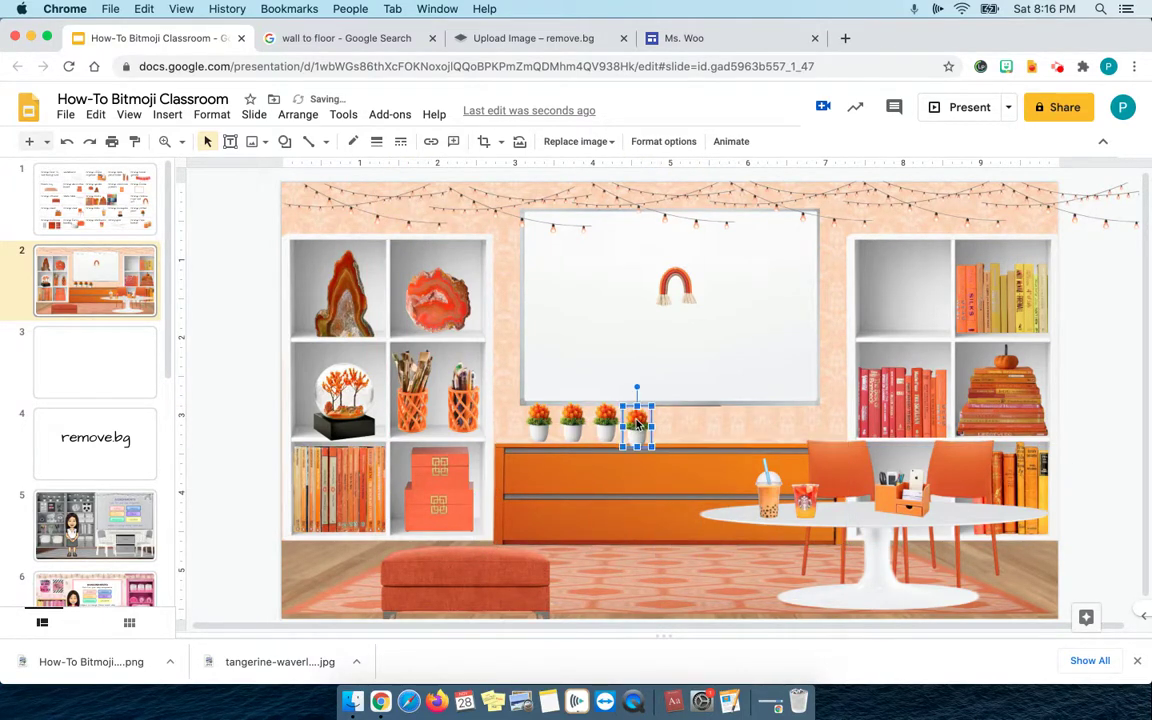
Step: Frame the rainbow rope art in the right bookcase's top-left cube
left_click_drag(676, 285, 893, 289)
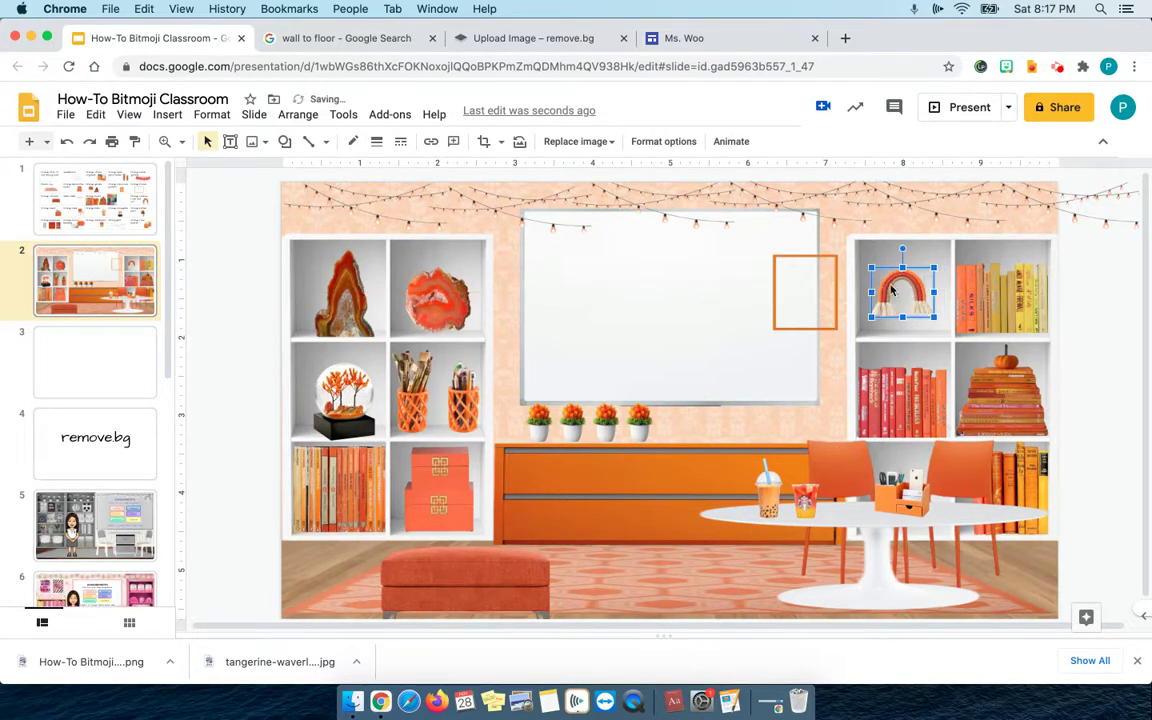
left_click_drag(794, 281, 863, 292)
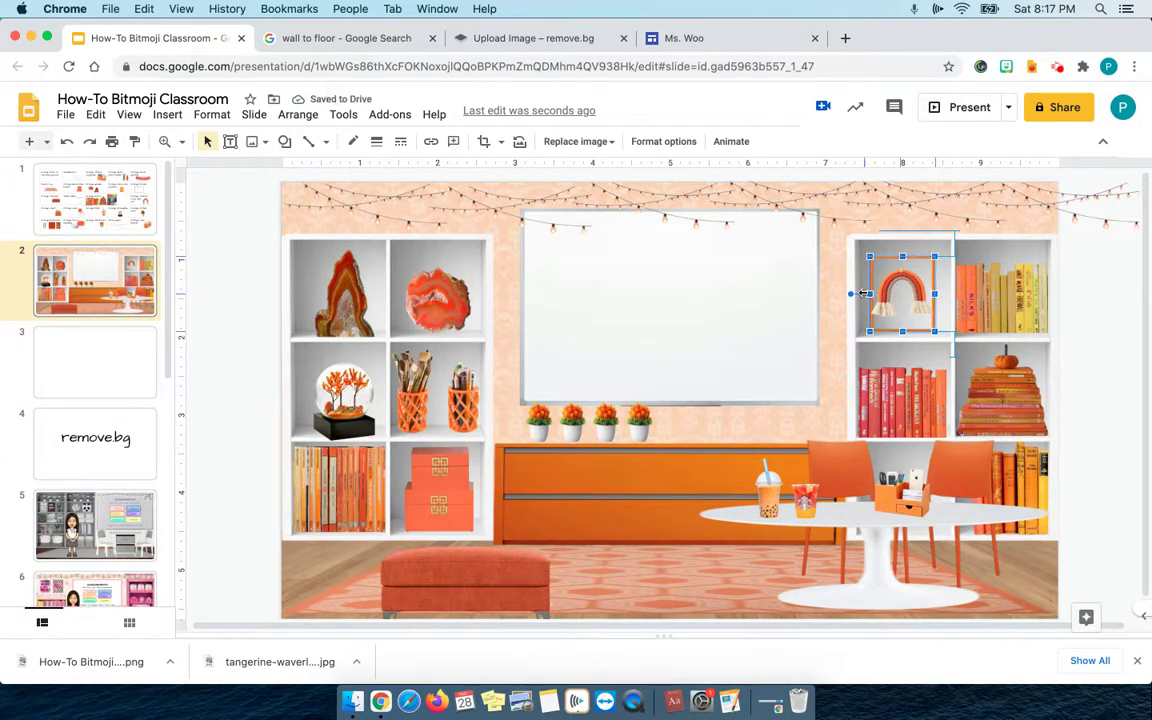
left_click_drag(935, 293, 943, 296)
left_click(1003, 567)
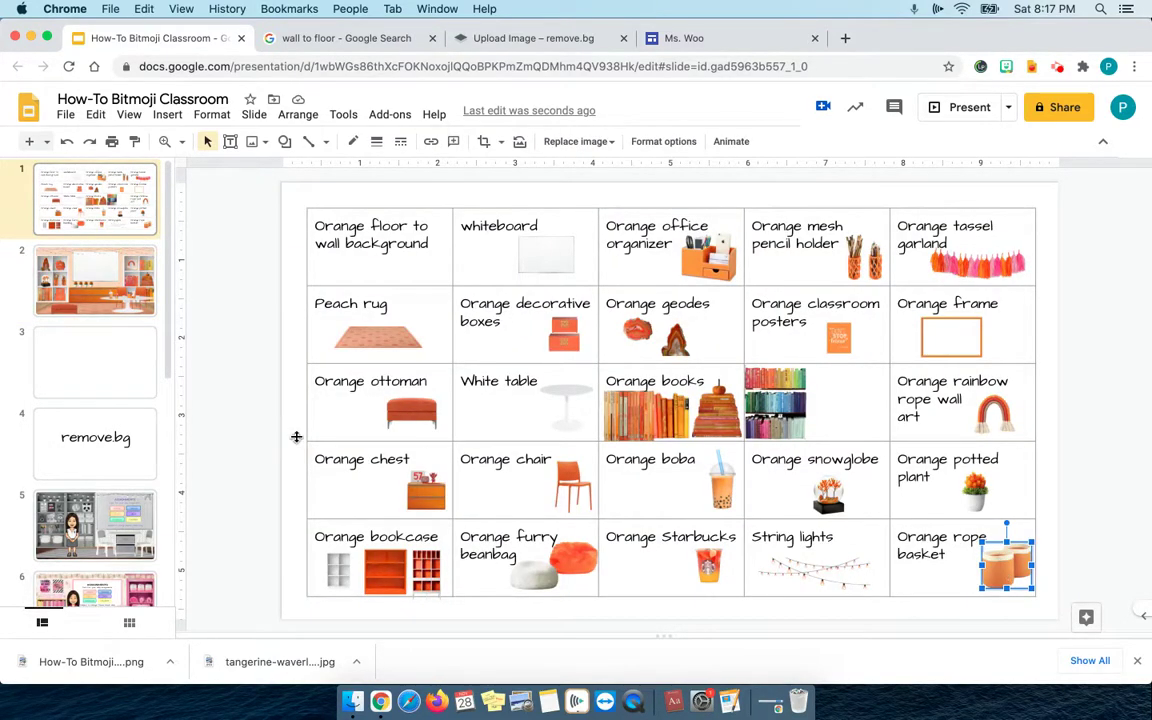
Step: Paste the orange rope basket into the lower-left corner and enlarge it
left_click(128, 257)
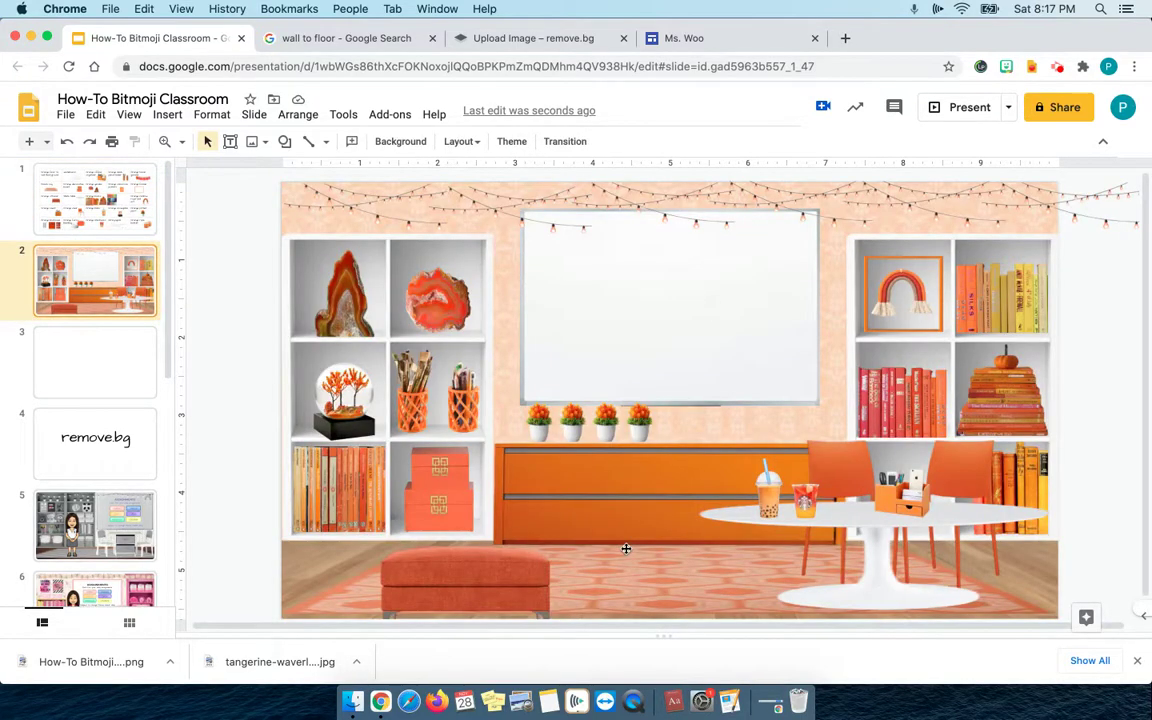
key("cmd+v")
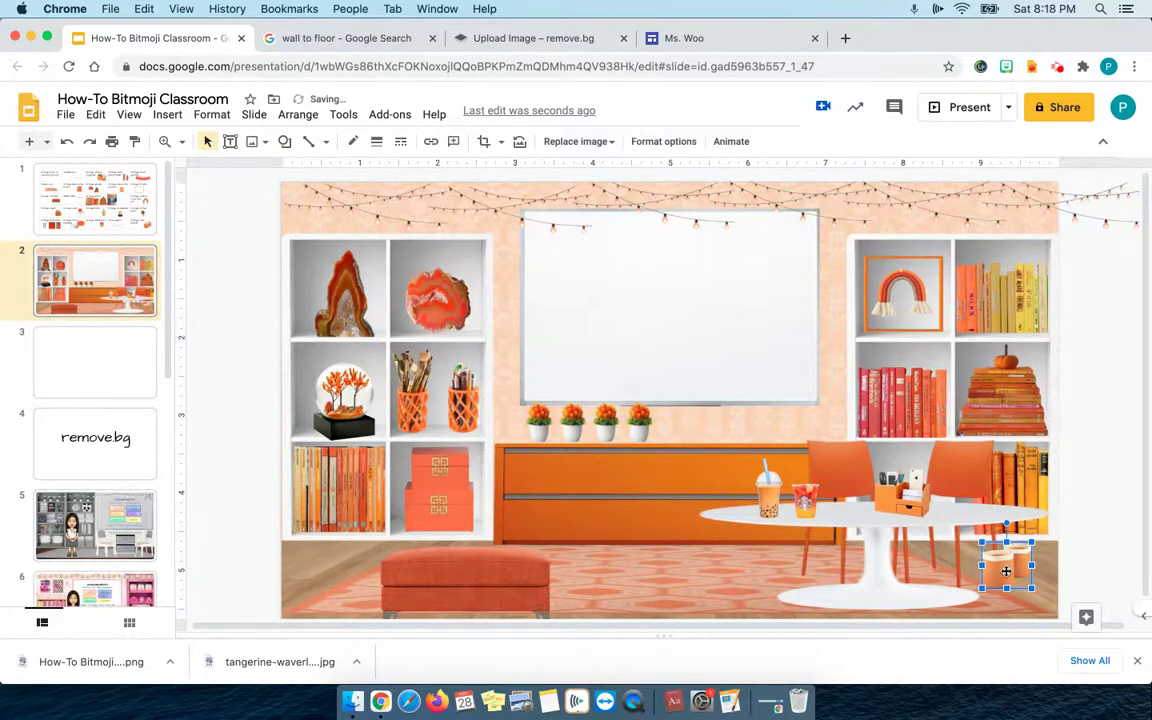
left_click_drag(729, 567, 406, 494)
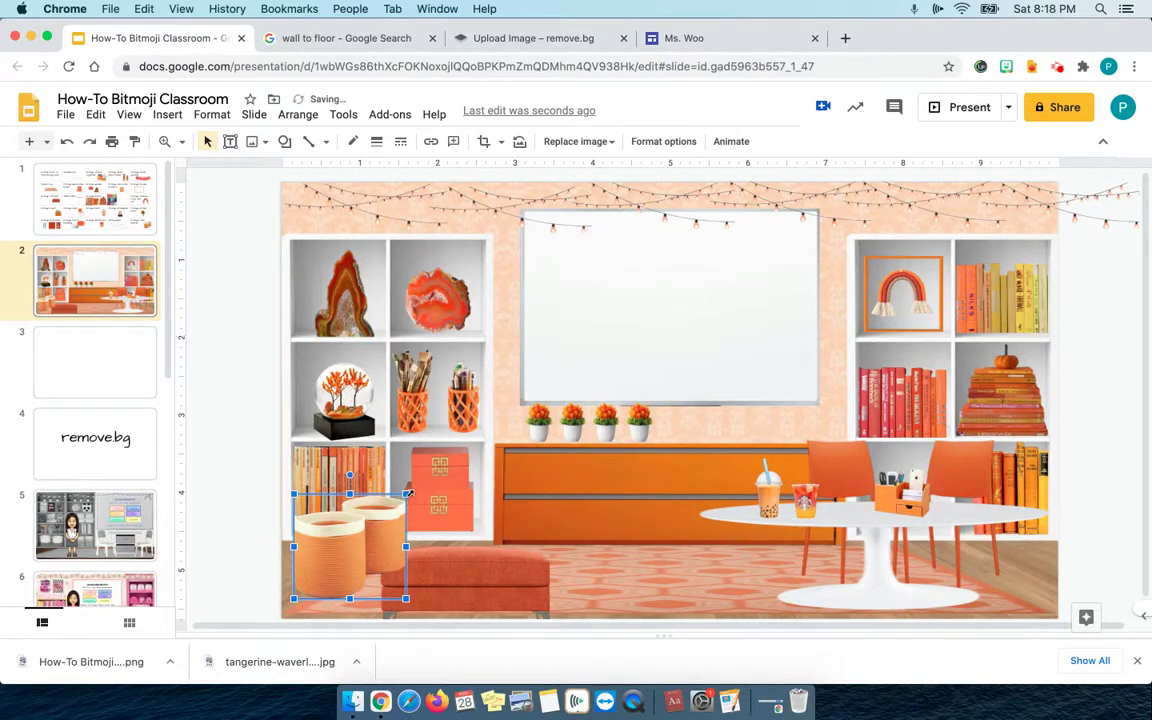
left_click_drag(406, 494, 419, 482)
Step: Delete the orange ottoman from the rug
left_click(507, 566)
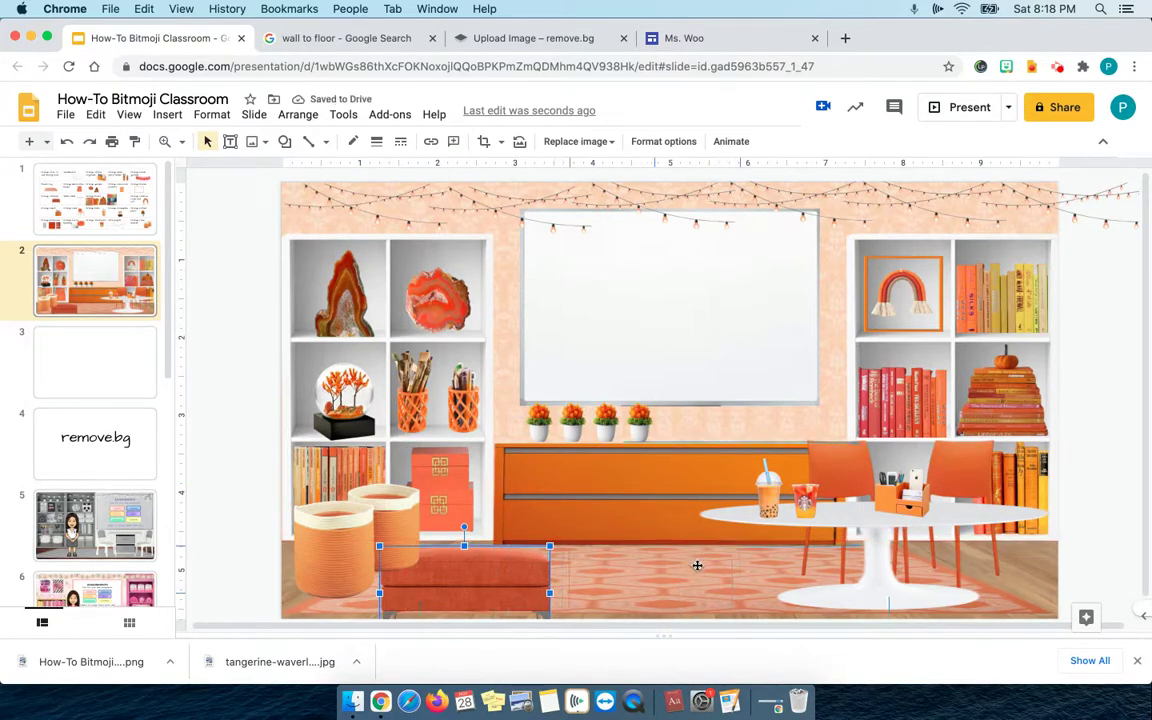
left_click_drag(697, 565, 697, 570)
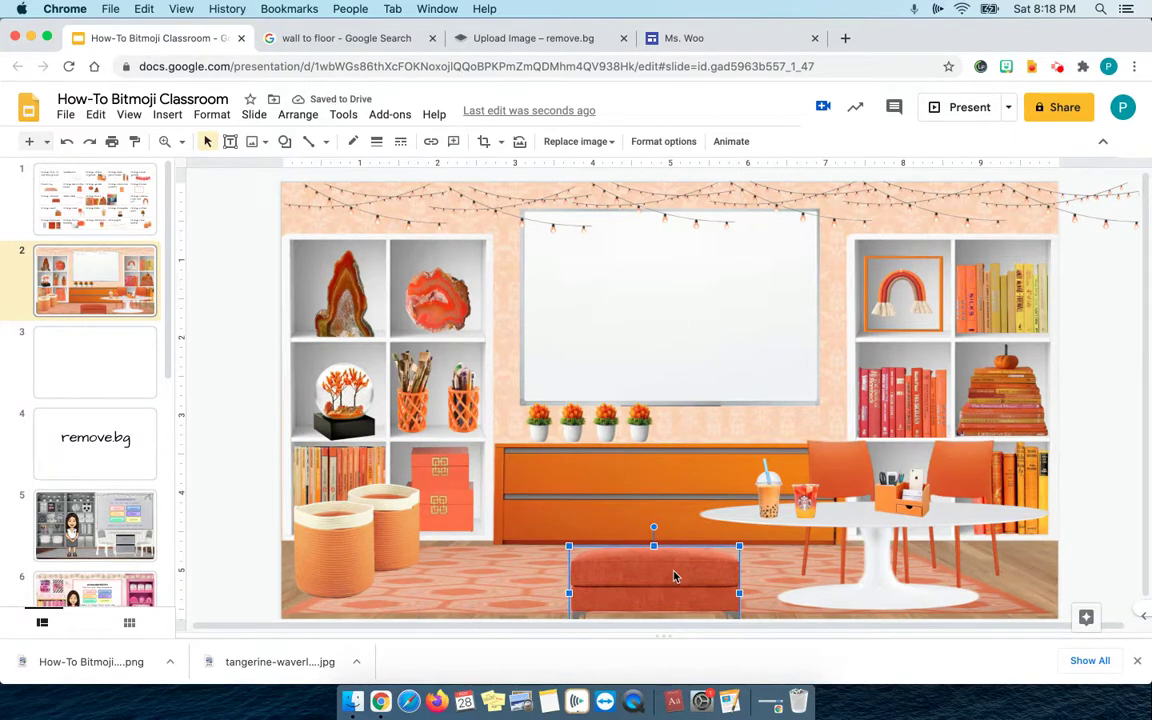
key("Delete")
left_click(322, 596)
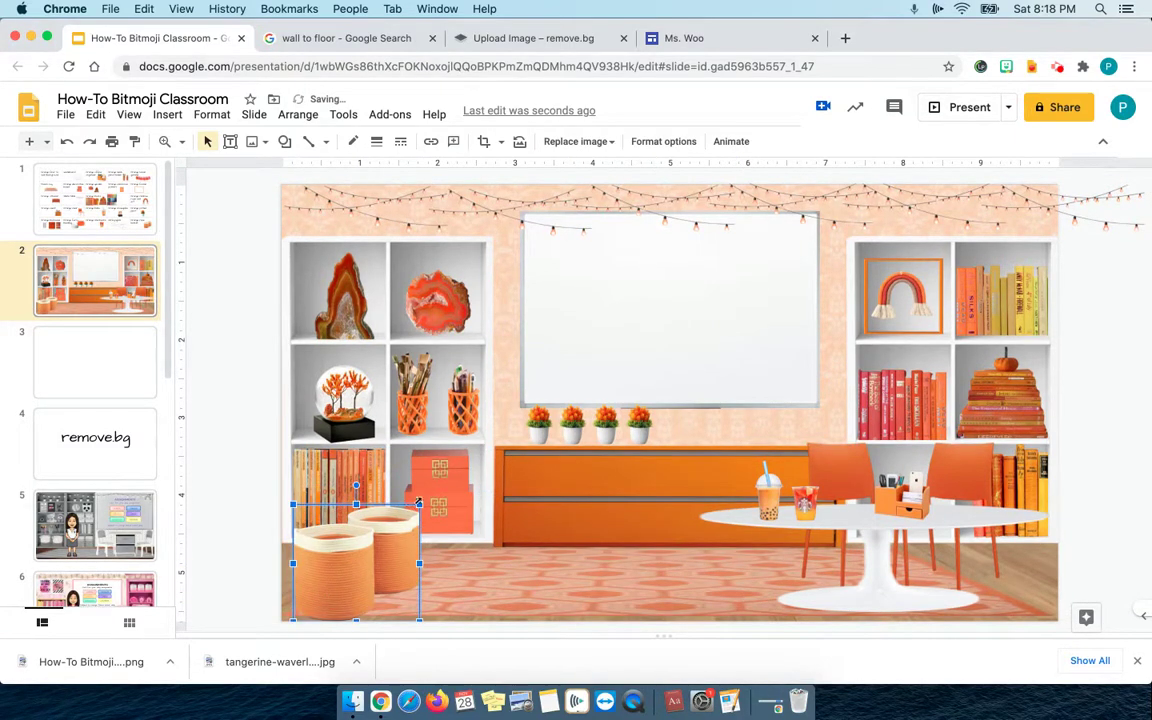
left_click(95, 200)
left_click(550, 560)
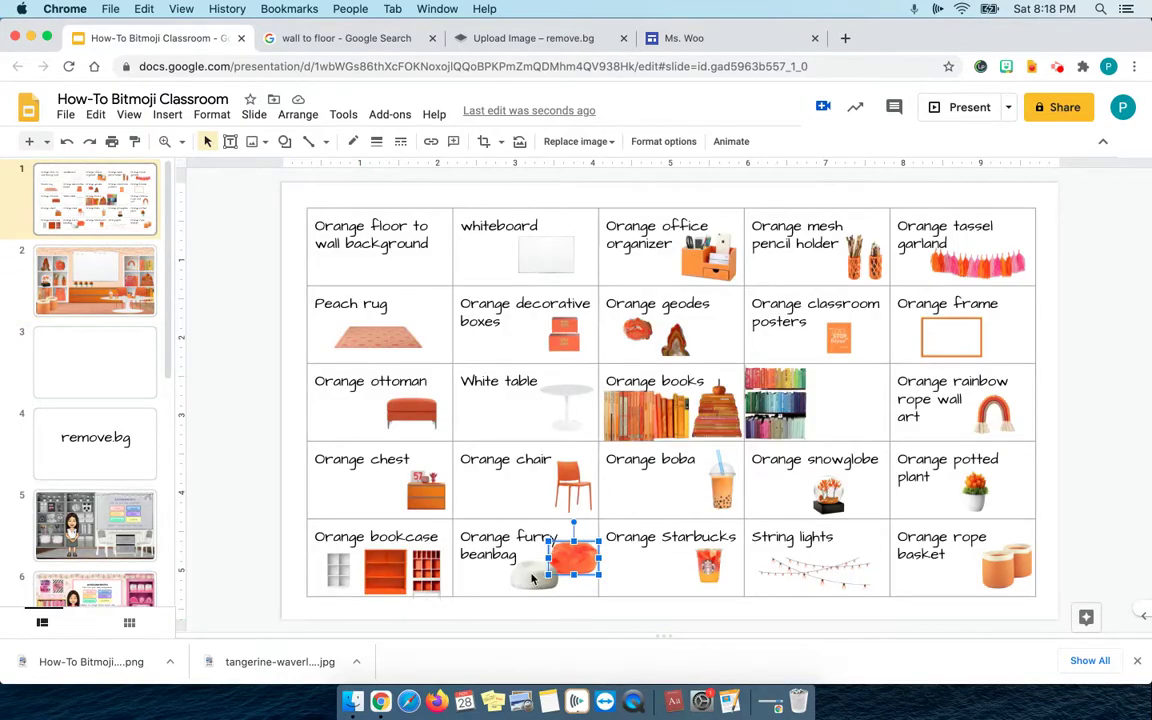
Step: Copy the orange and white beanbags onto the classroom slide, enlarged and placed on the rug
left_click(533, 578, "shift")
key("super+c")
left_click(80, 265)
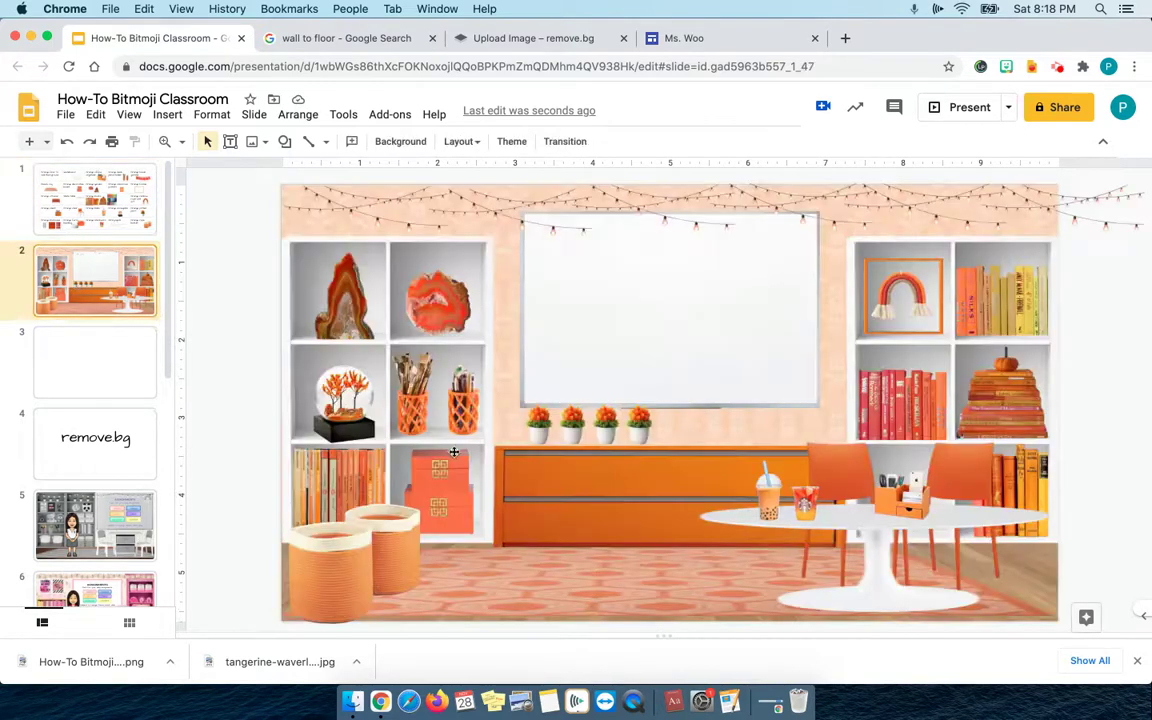
key("super+v")
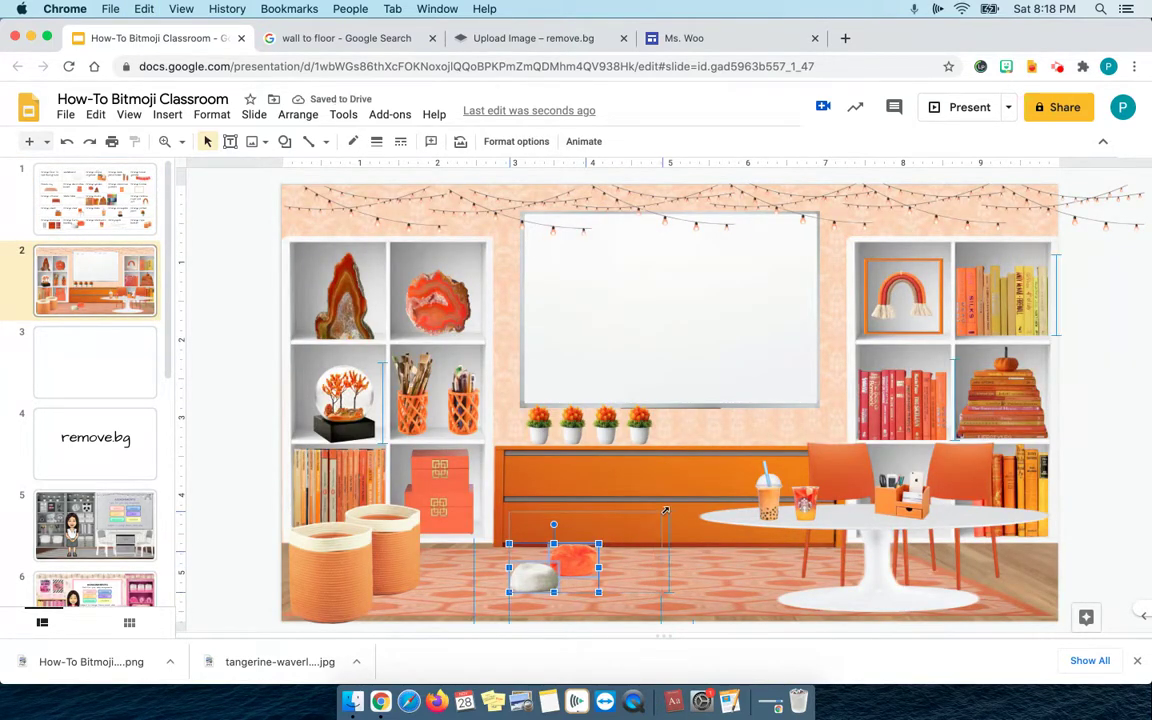
left_click_drag(599, 543, 661, 511)
left_click_drag(589, 557, 474, 617)
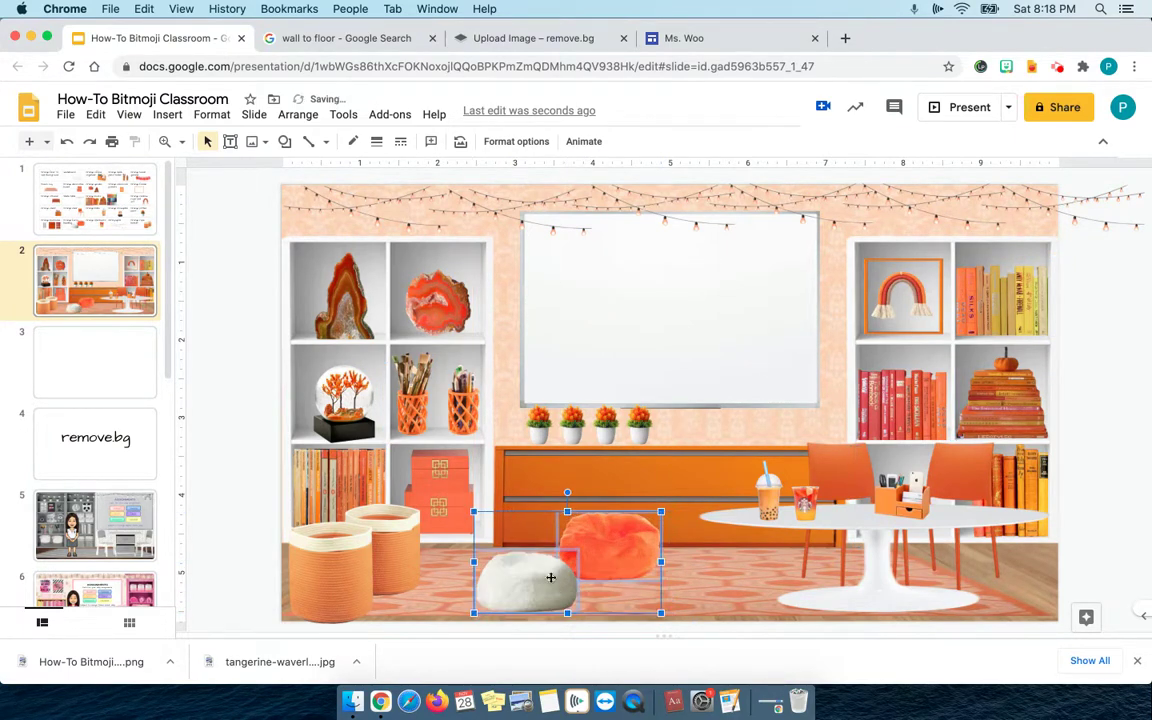
Step: Reposition the orange and white beanbags individually across the rug
left_click(696, 570)
left_click_drag(578, 552, 575, 572)
left_click(511, 571)
left_click_drag(522, 581, 678, 562)
left_click(600, 549)
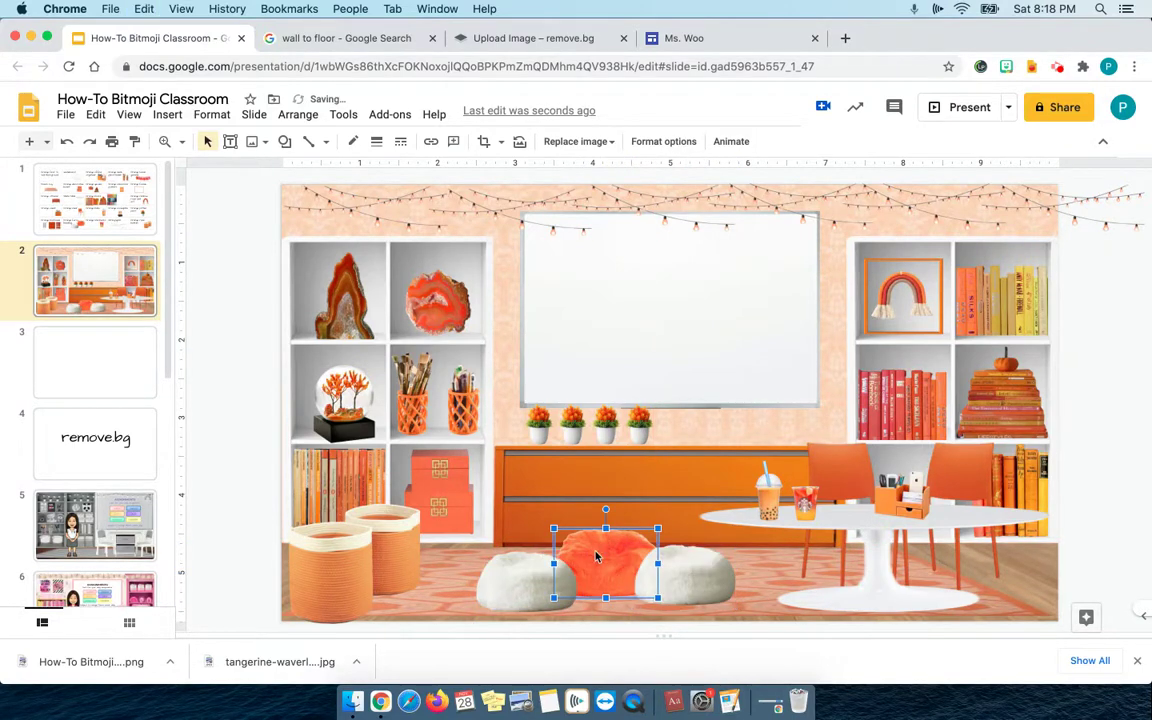
key("ctrl+z")
key("ctrl+z")
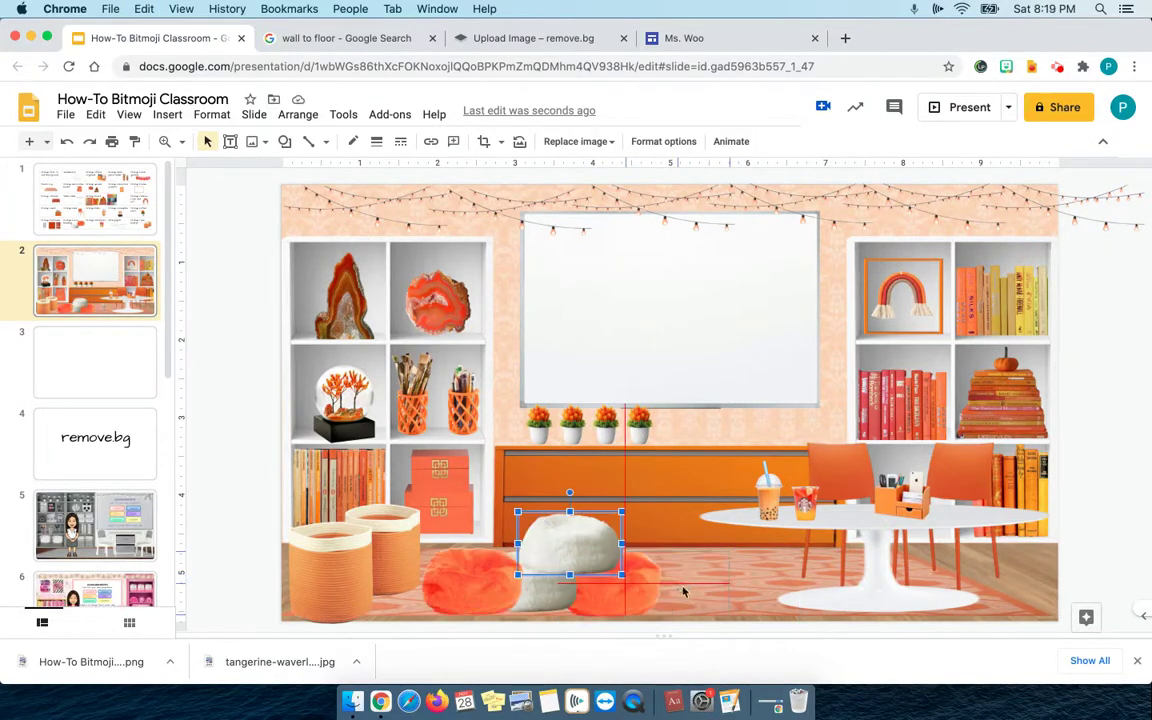
left_click_drag(558, 583, 538, 557)
Step: Bring the right orange beanbag in front of the others and nudge both beanbags left
left_click(585, 587)
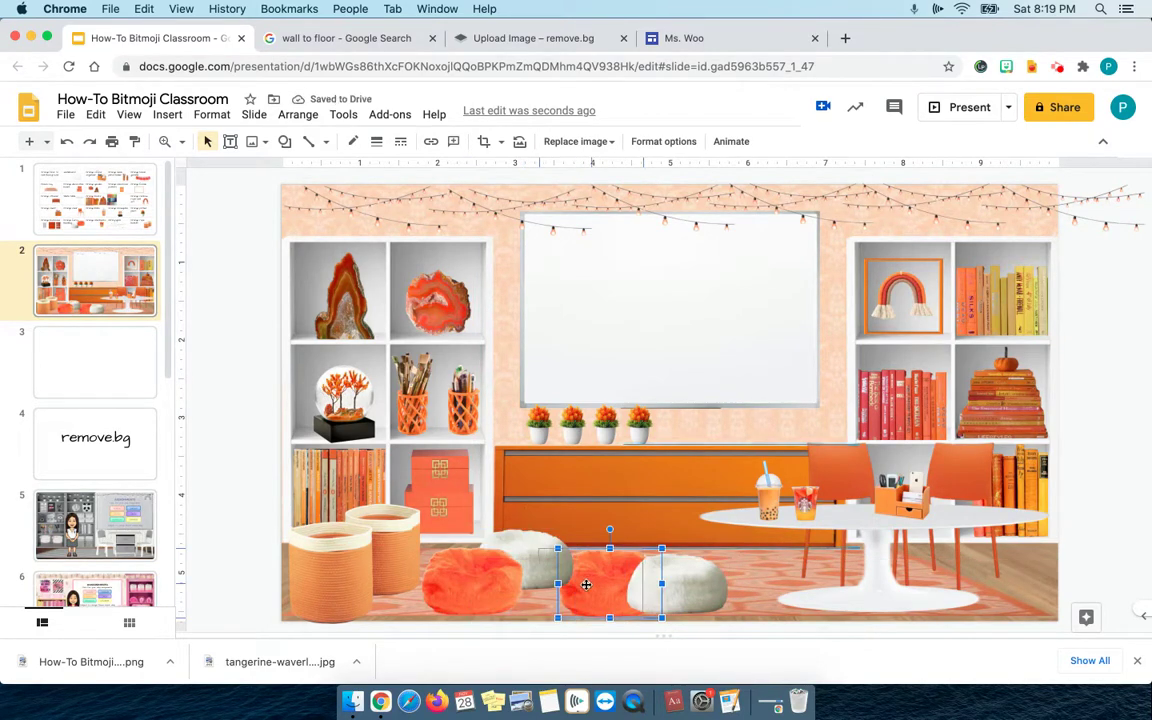
key("Left")
key("Left")
key("Left")
key("Left")
key("Left")
right_click(583, 588)
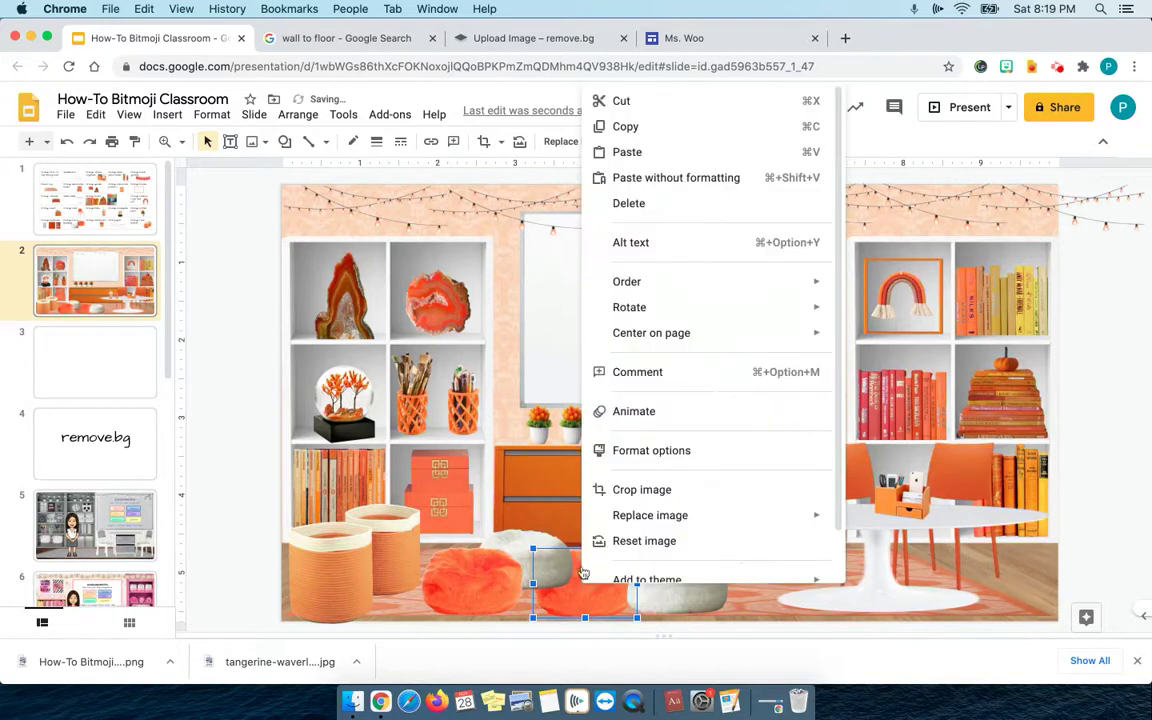
mouse_move(638, 283)
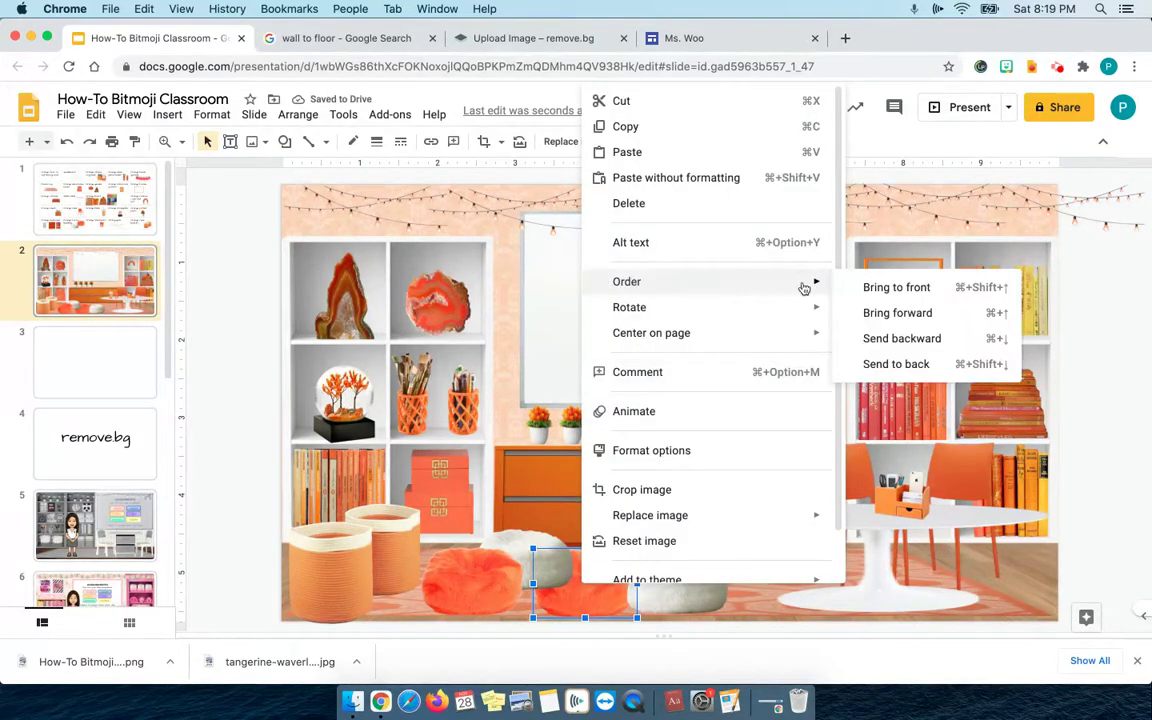
left_click(890, 288)
left_click(668, 572)
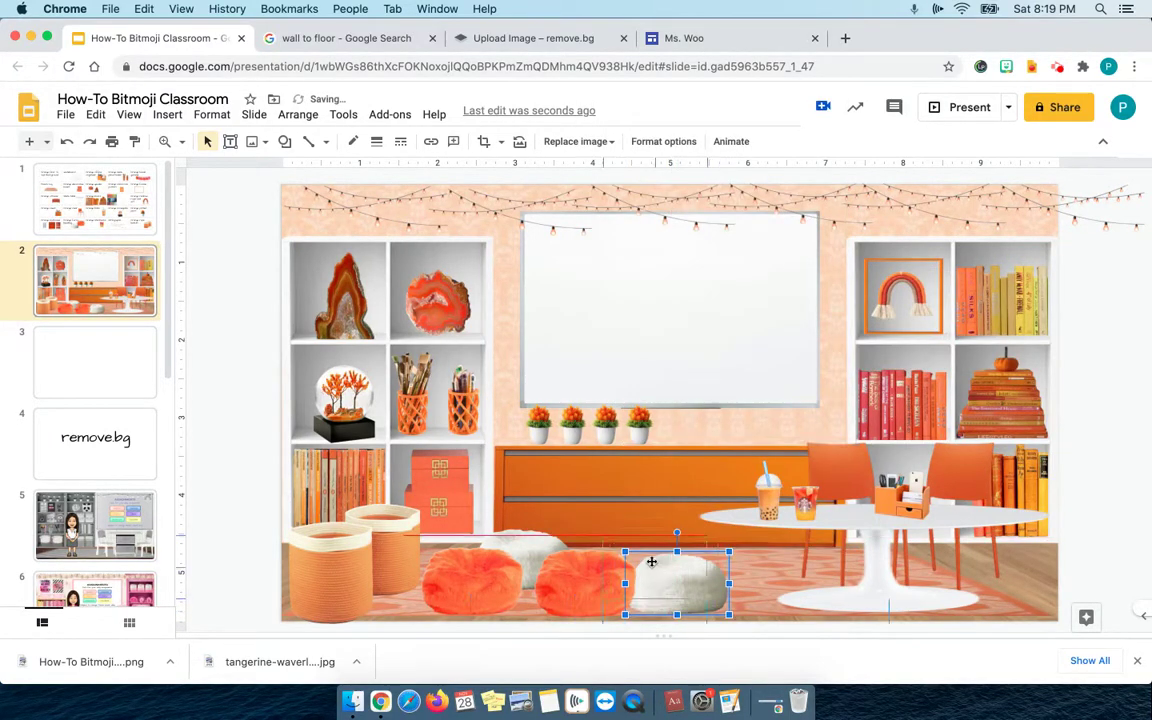
key("Left")
key("Left")
key("Left")
key("Left")
key("Left")
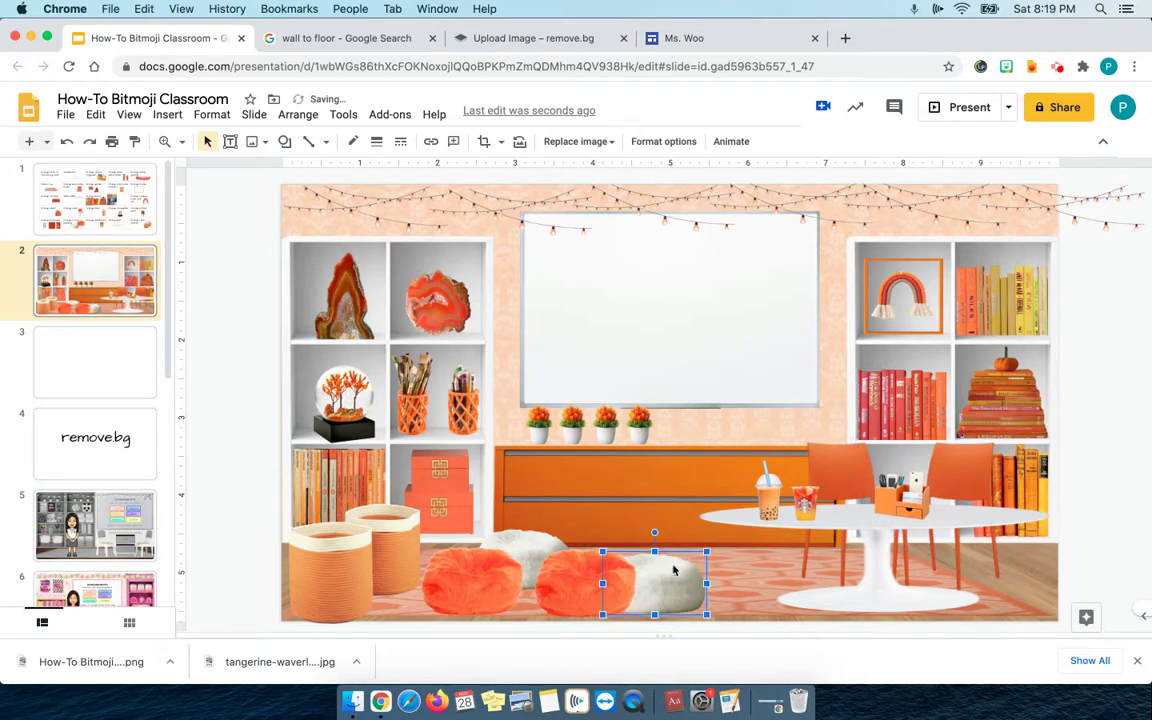
Step: Move the beanbag group slightly up together and shrink it a little
left_click(575, 588, "shift")
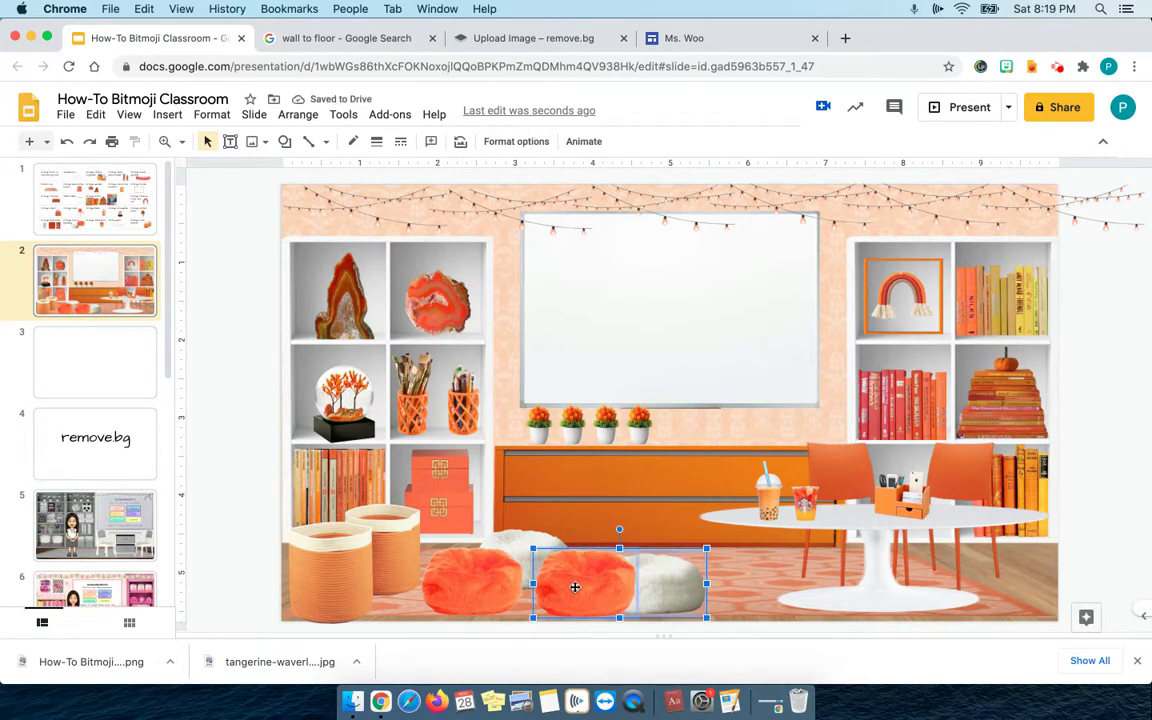
left_click(483, 591, "shift")
left_click_drag(483, 591, 492, 561)
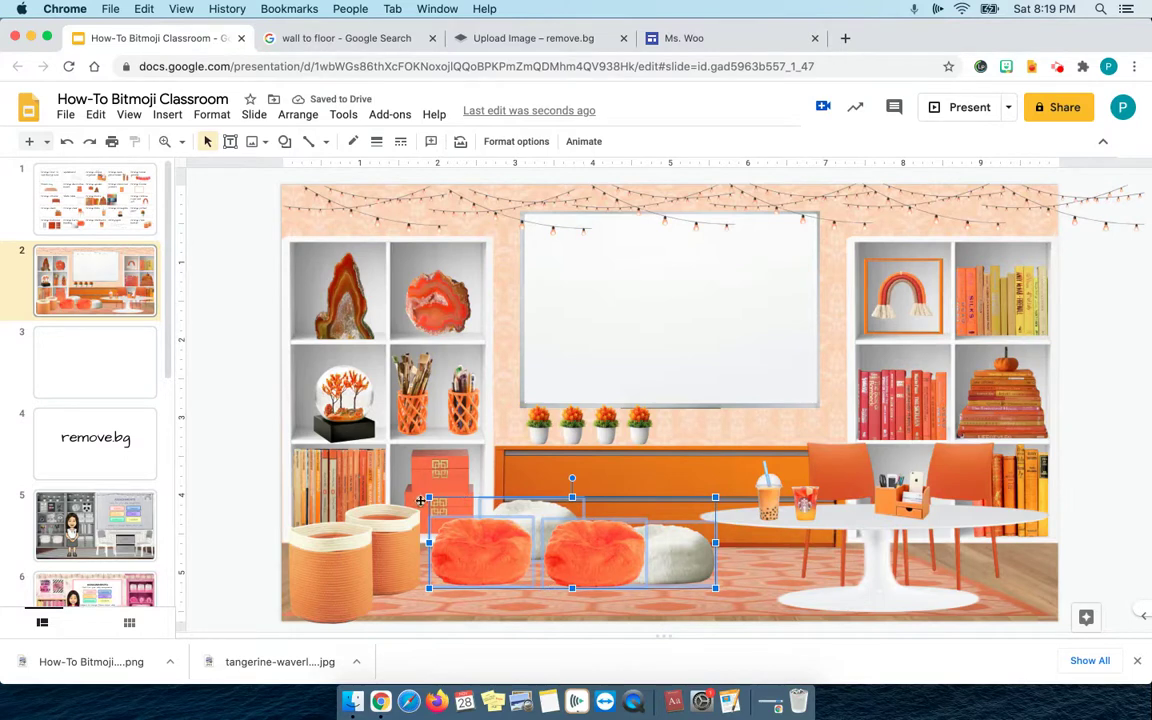
left_click_drag(428, 498, 439, 513)
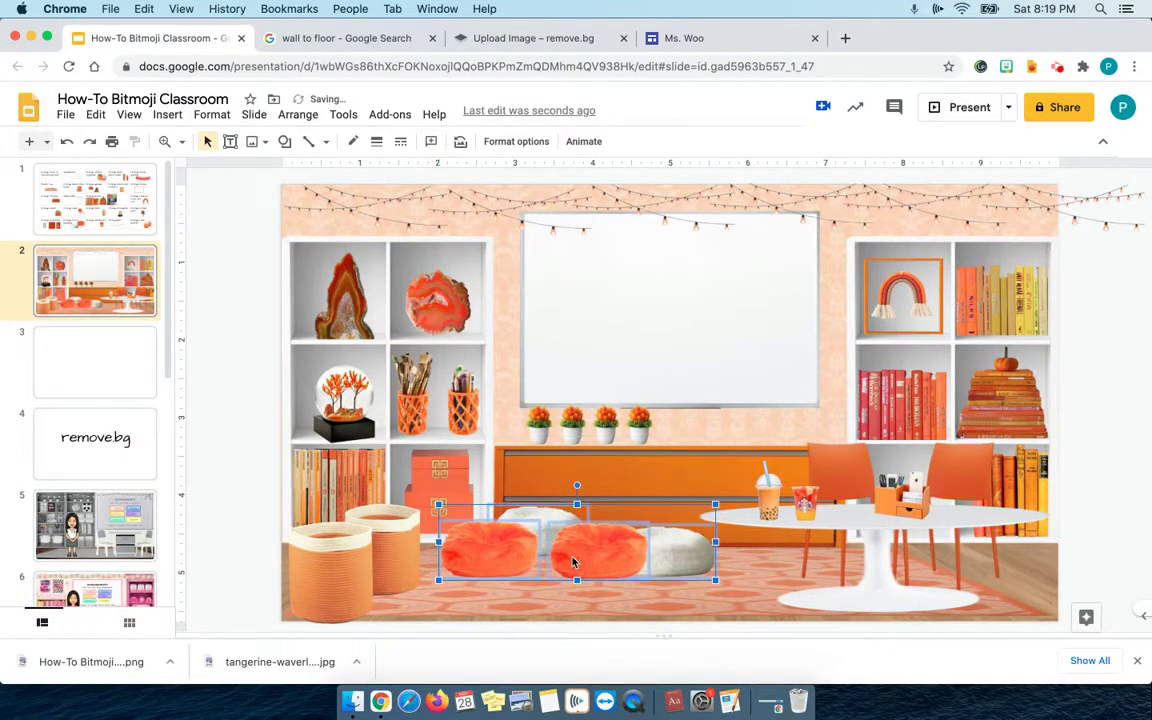
left_click(565, 599)
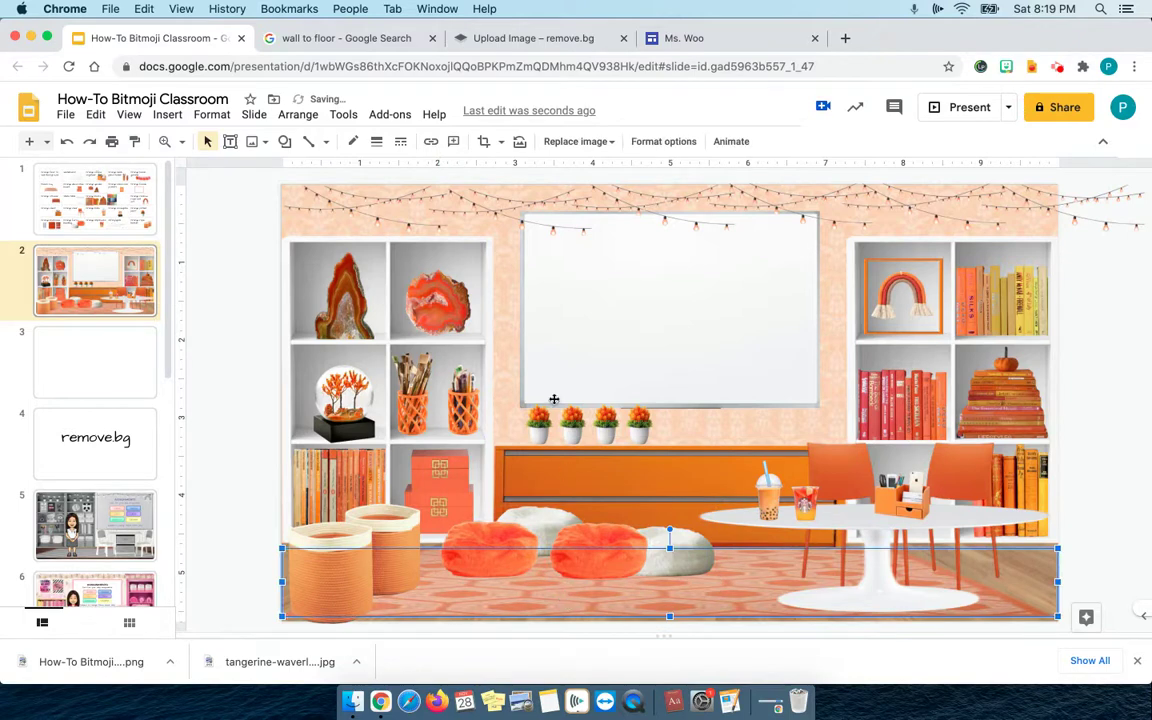
Step: Delete all string-light pieces from the top wall and return to the item table slide
left_click(305, 219)
left_click(237, 238)
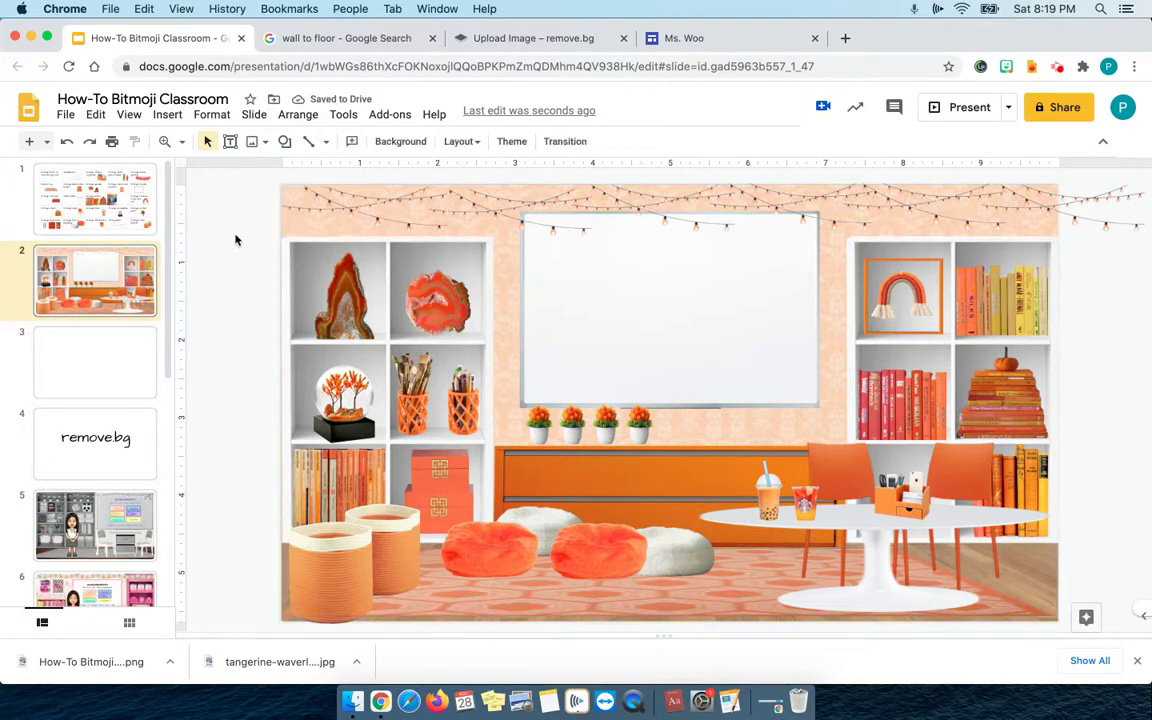
left_click_drag(258, 195, 1078, 213)
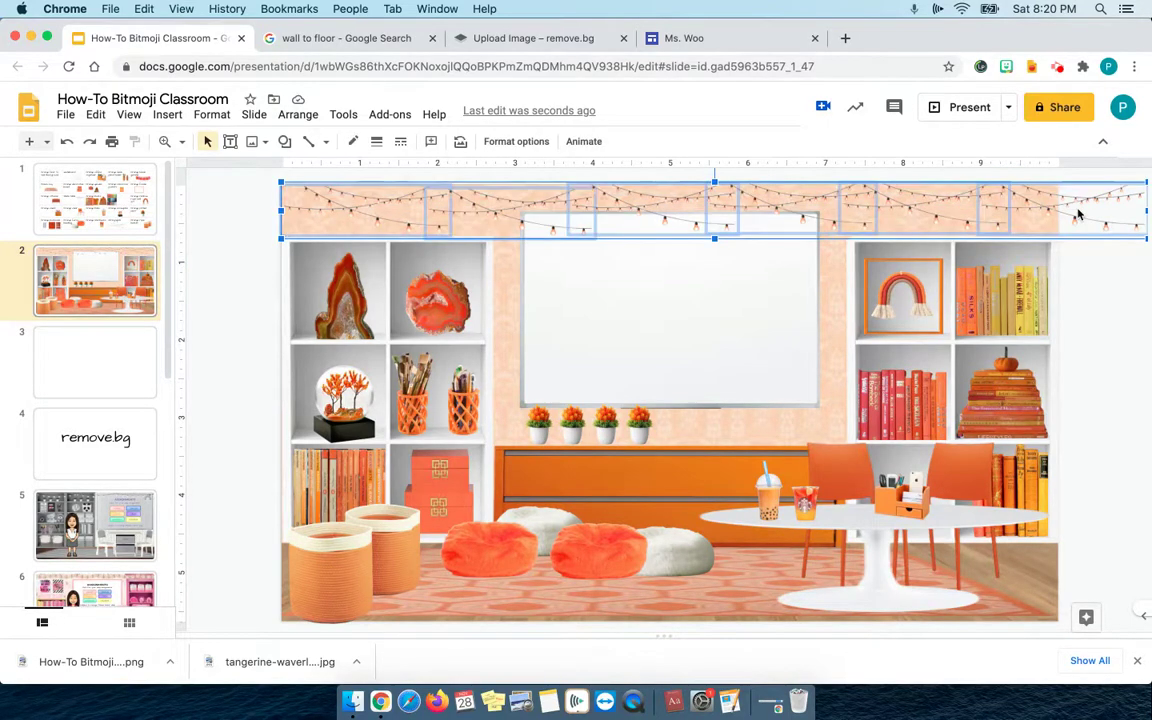
key("Delete")
left_click(112, 192)
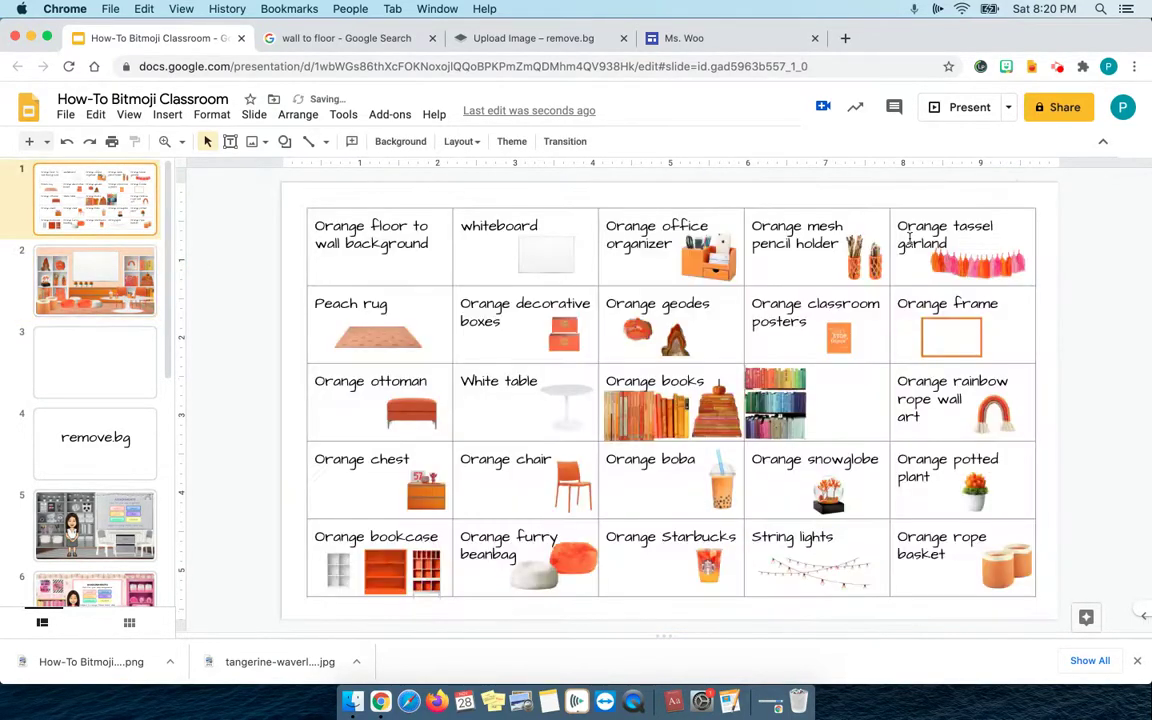
Step: Paste the orange tassel garland into the classroom's top-left corner and widen it slightly
left_click(952, 272)
key("ctrl+c")
left_click(130, 255)
key("ctrl+v")
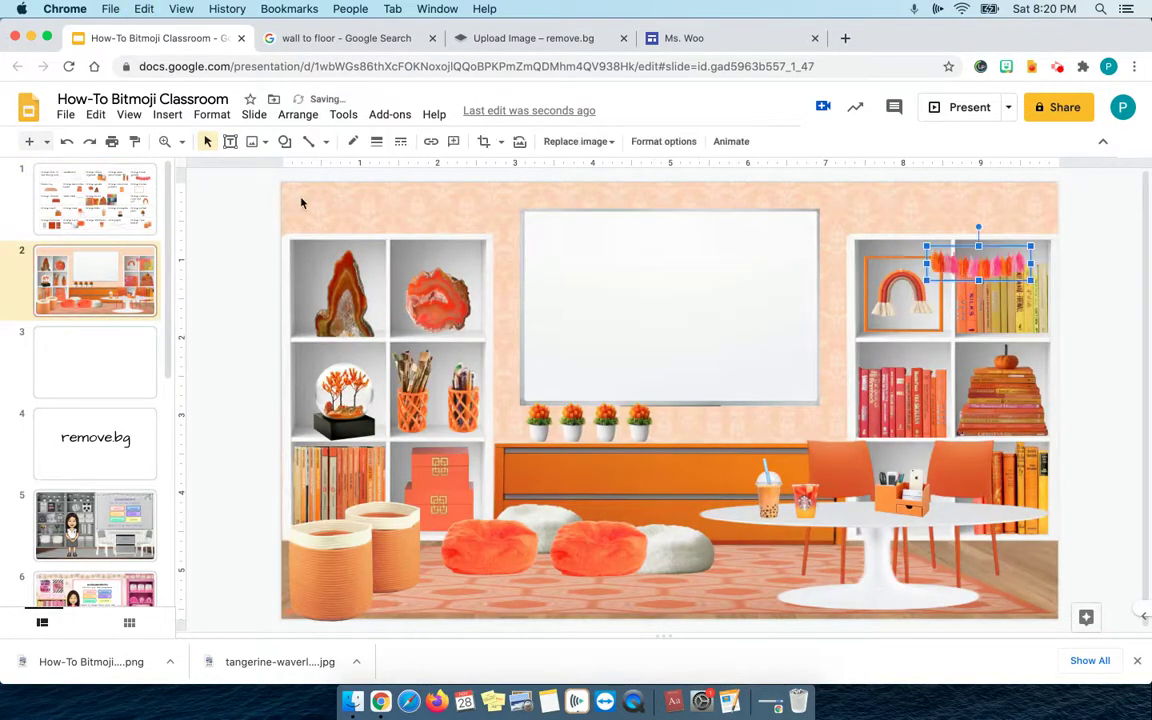
left_click_drag(459, 185, 312, 194)
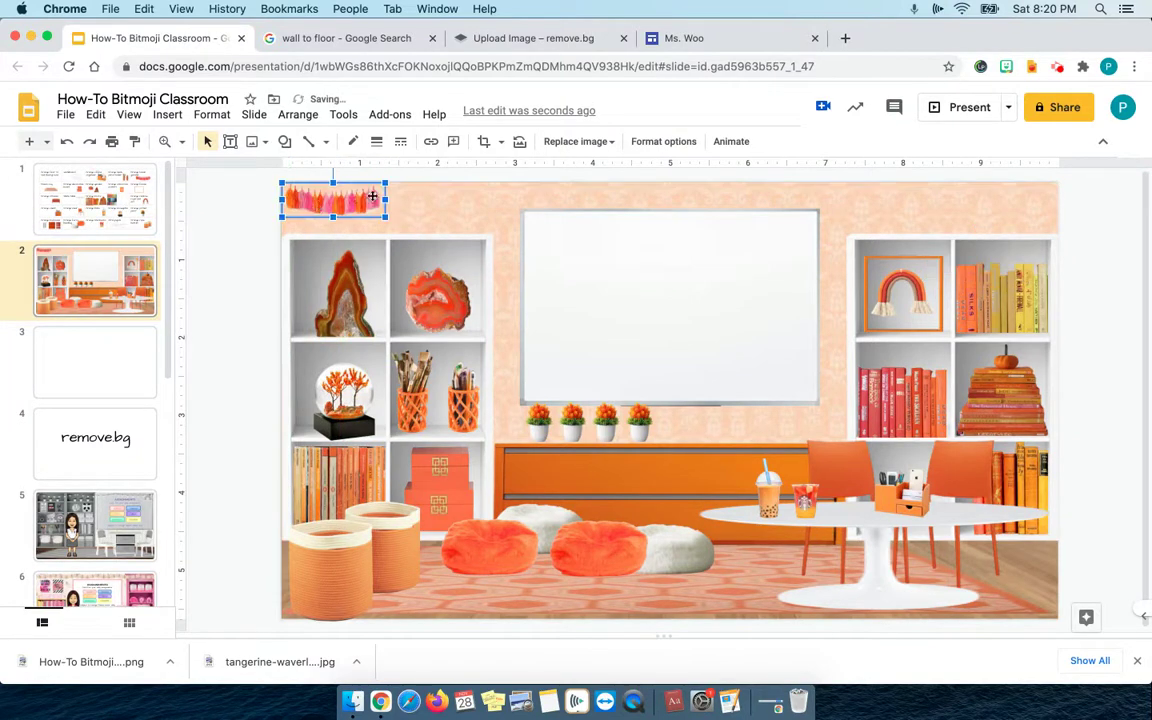
left_click_drag(386, 198, 433, 199)
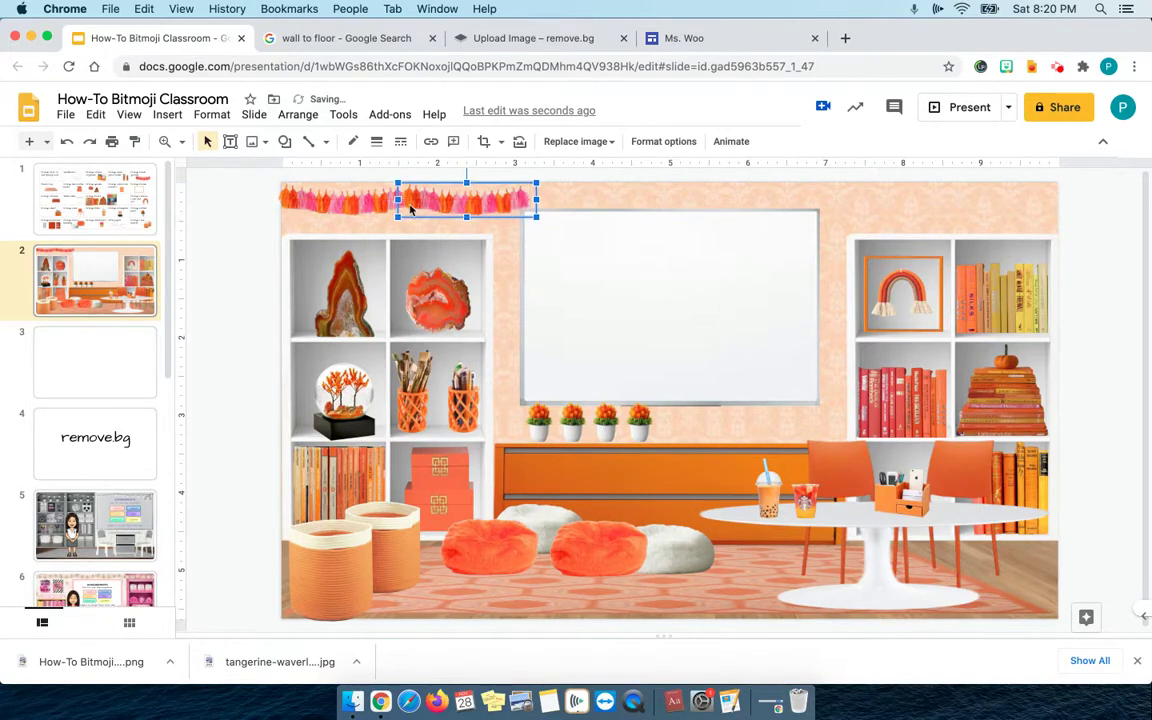
Step: Extend the garland with copies along the top edge of the wall
left_click_drag(539, 187, 662, 189)
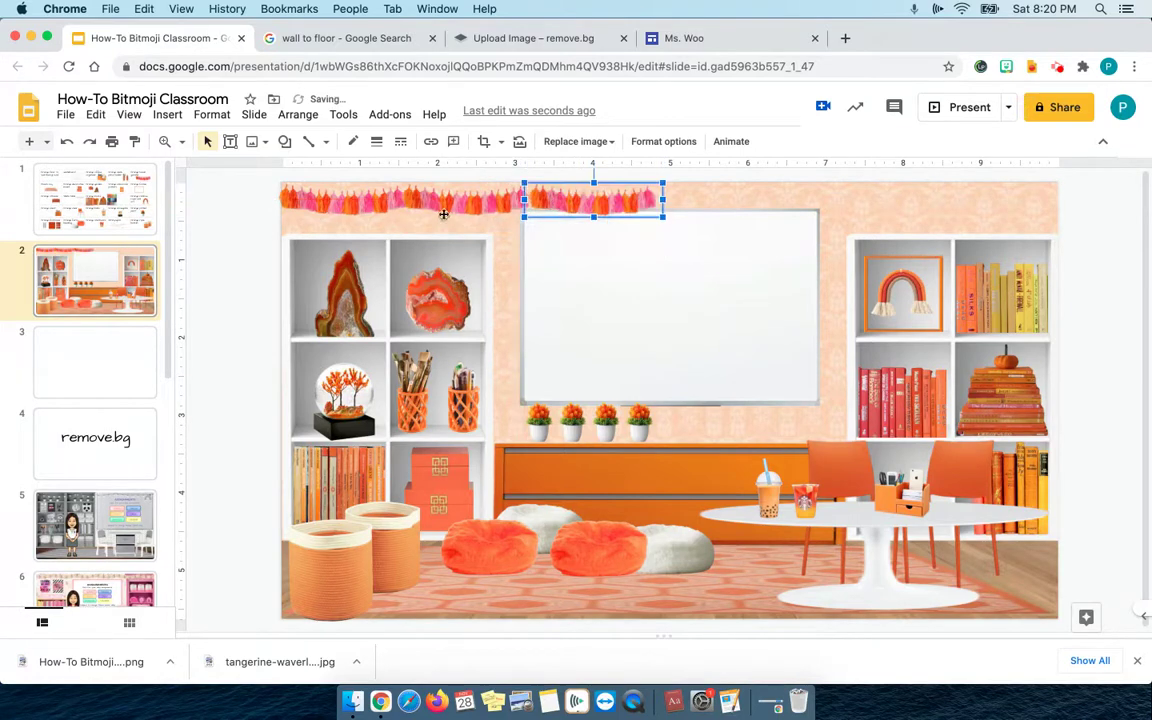
left_click(520, 232)
left_click(522, 198)
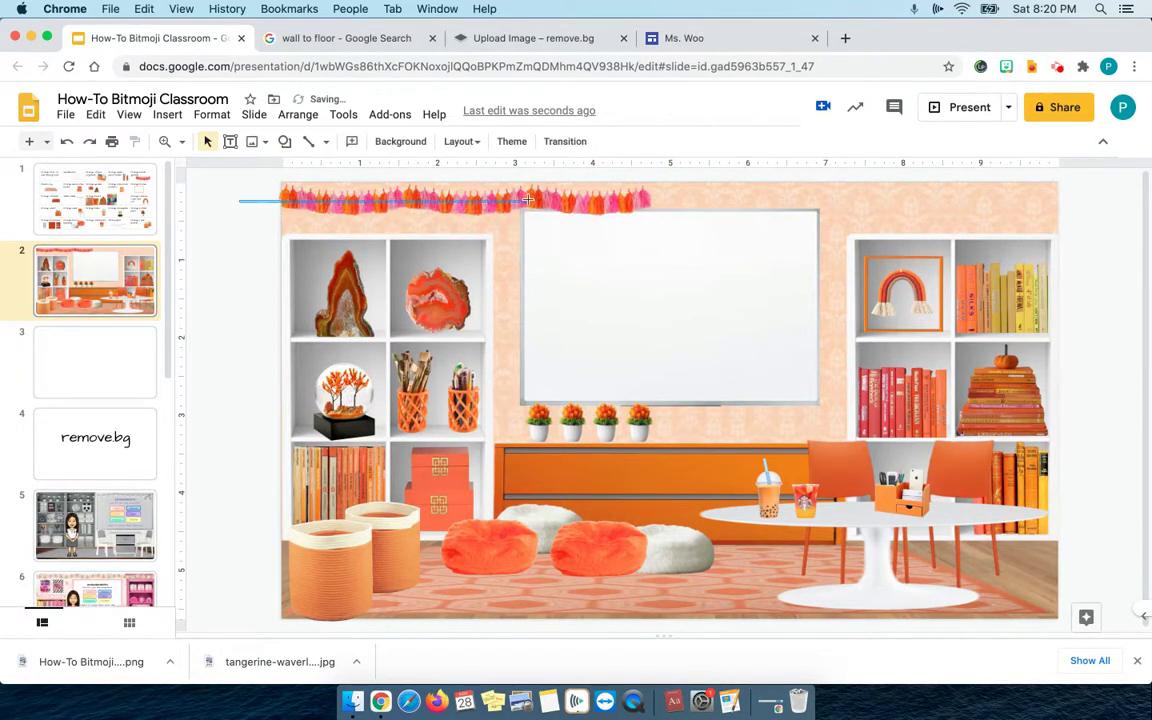
left_click(470, 190, "shift")
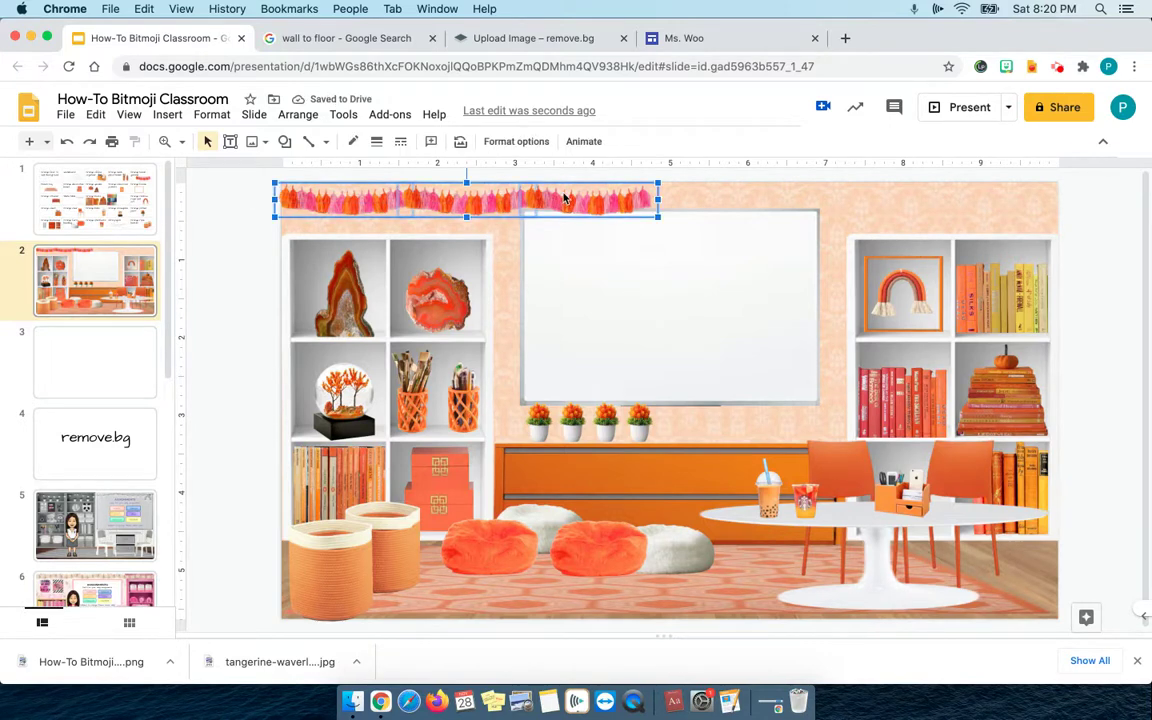
left_click_drag(565, 198, 924, 201)
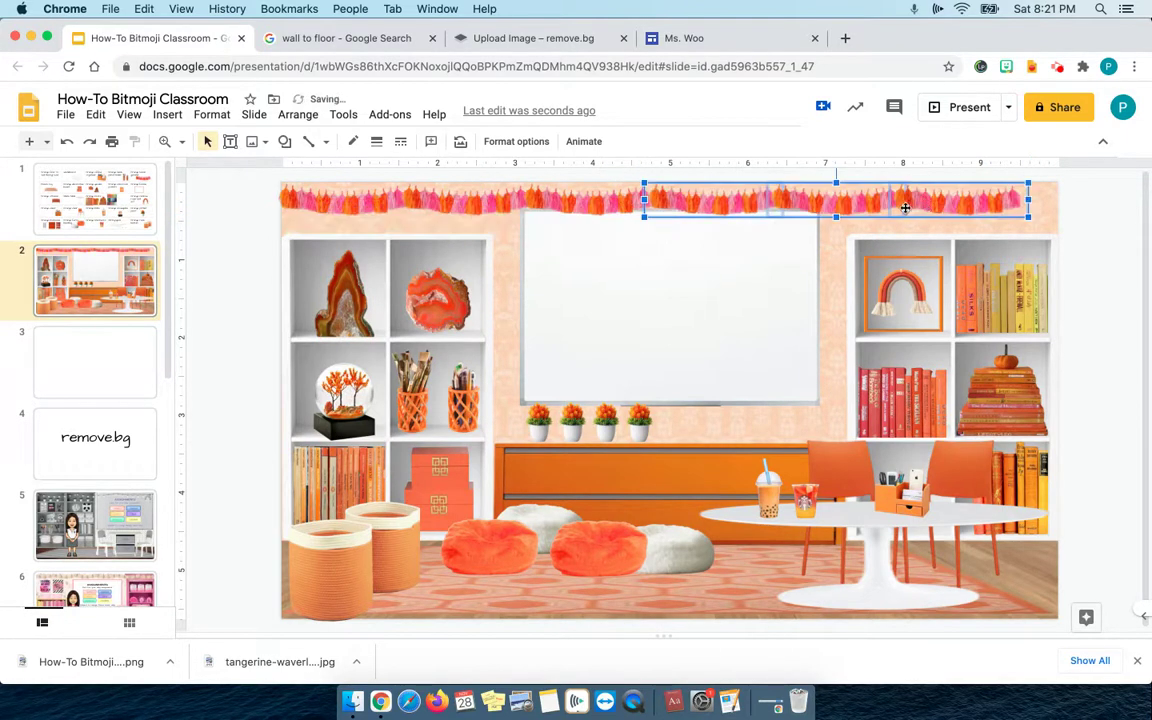
left_click(1070, 249)
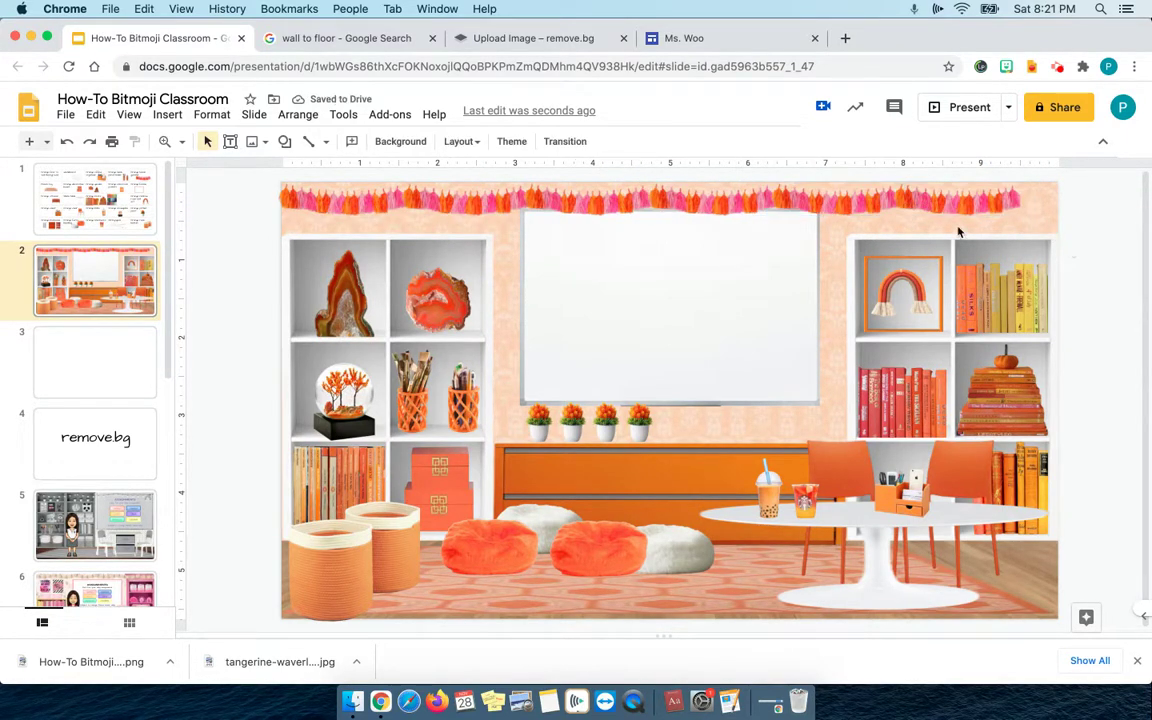
Step: Stretch the rightmost garland piece past the slide edge and make the whole garland taller
key("Page_Up")
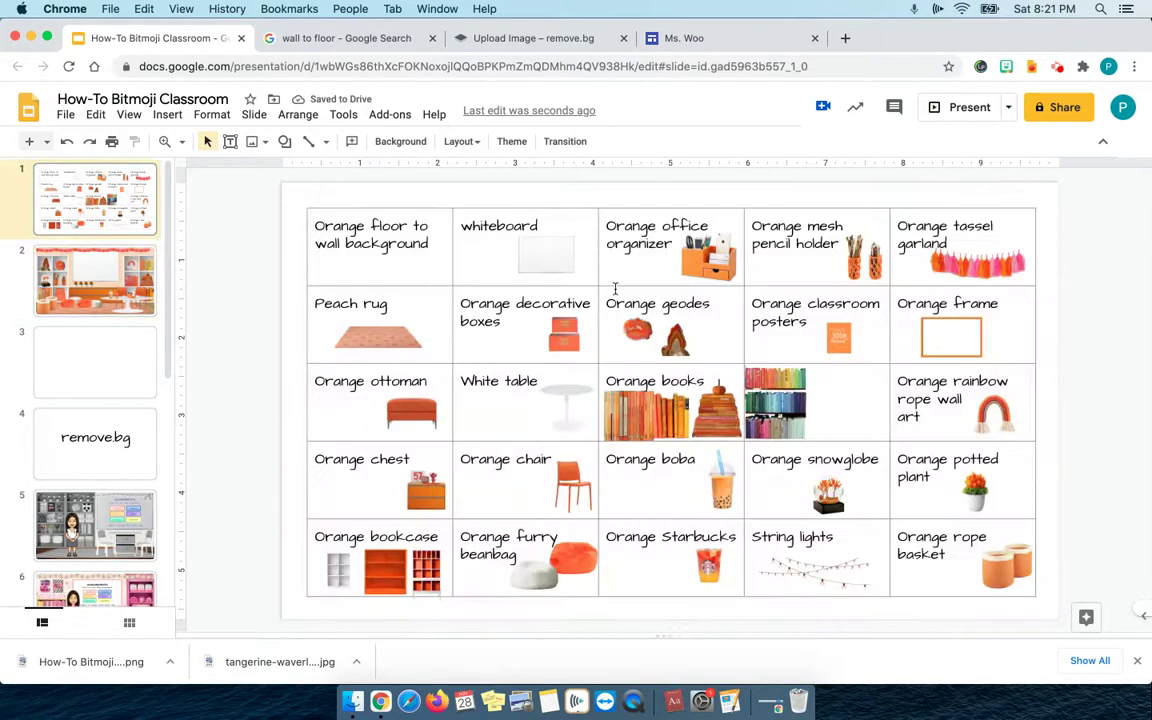
left_click(78, 250)
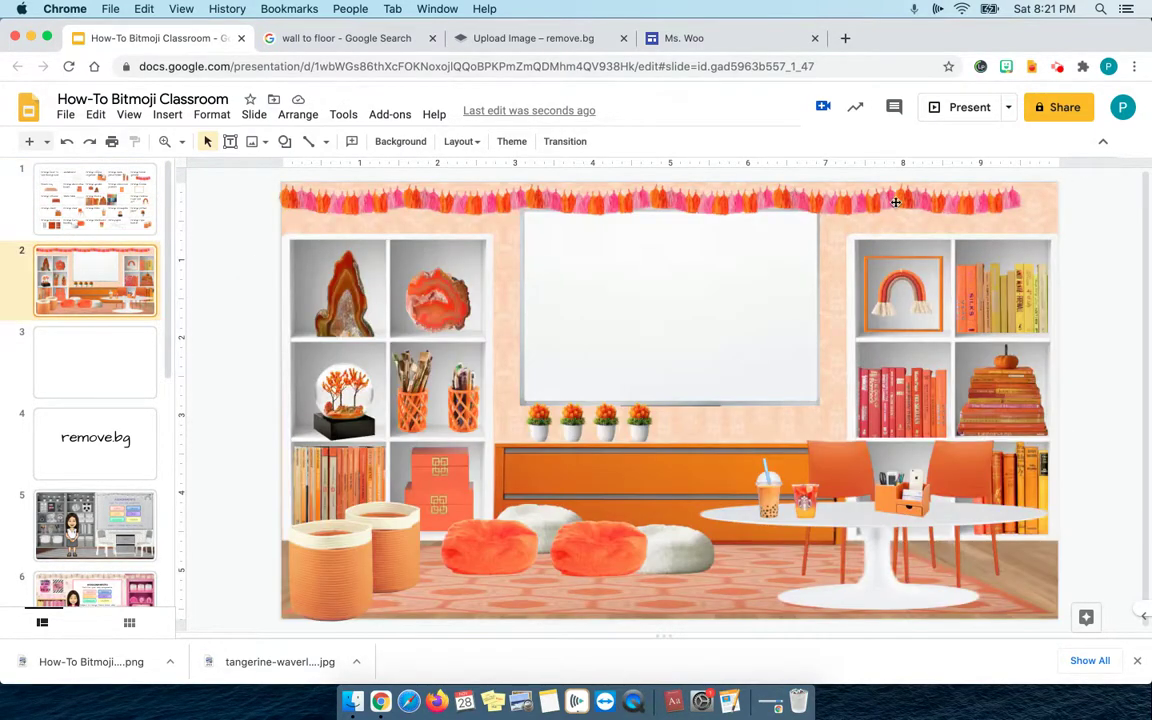
left_click(928, 198)
left_click_drag(928, 200, 1050, 198)
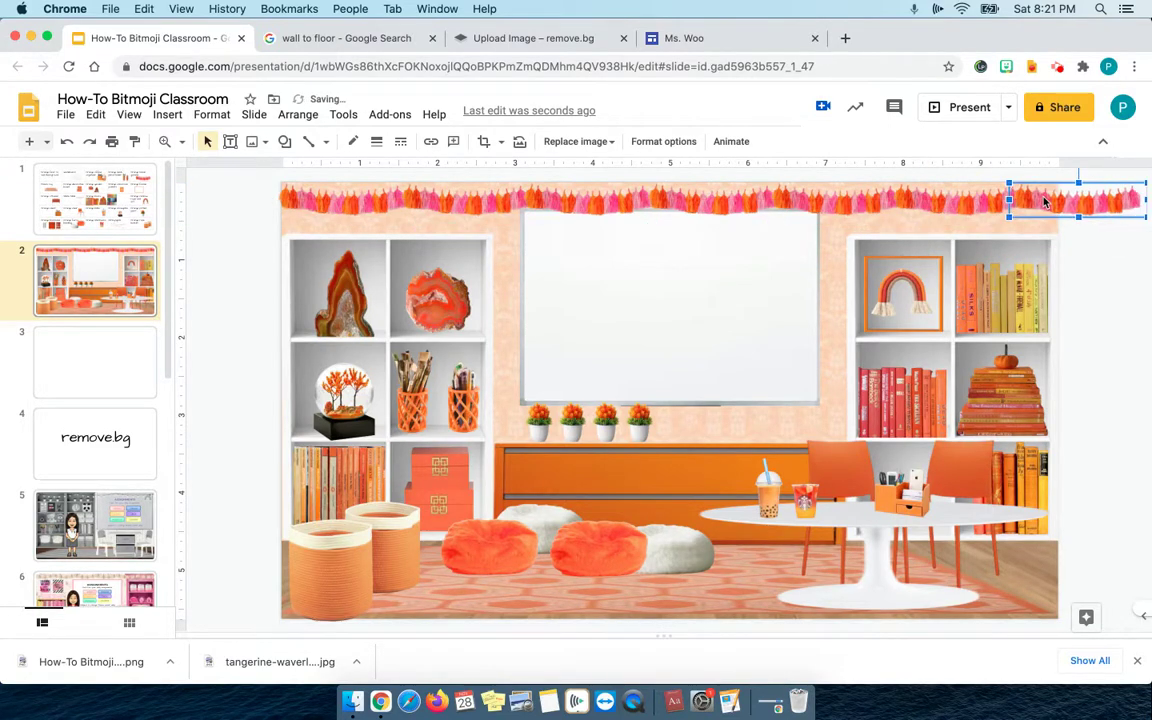
left_click(251, 208)
left_click_drag(250, 197, 1146, 201)
left_click_drag(710, 218, 710, 229)
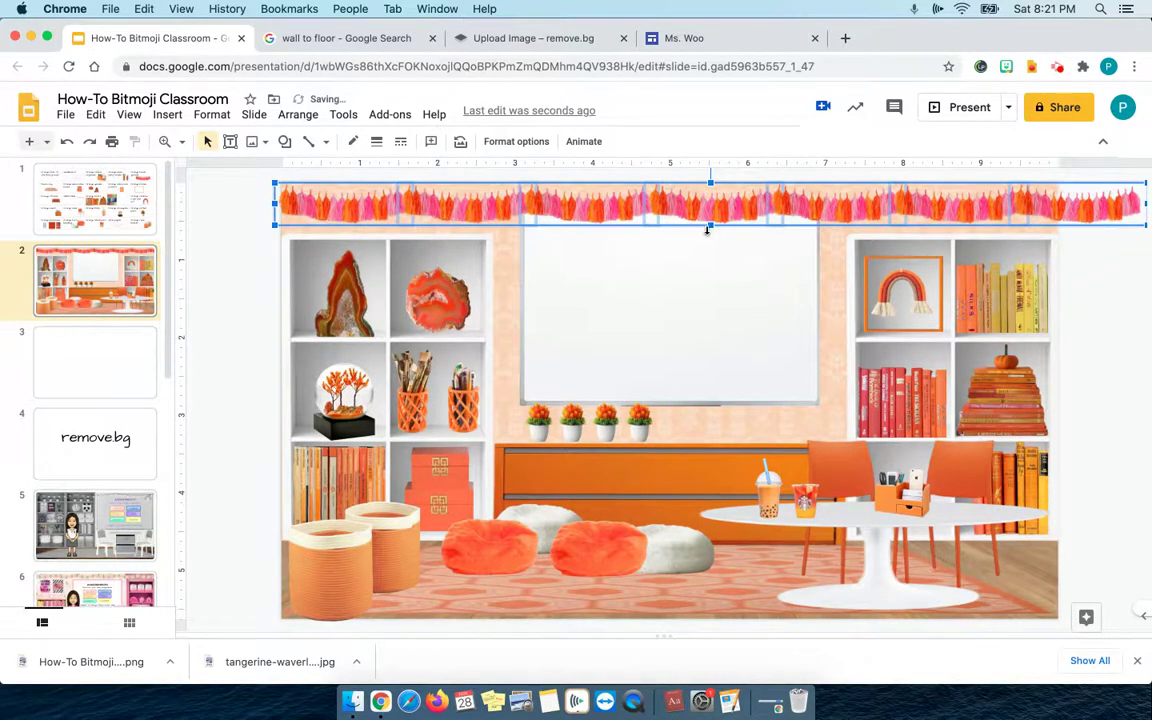
left_click(238, 261)
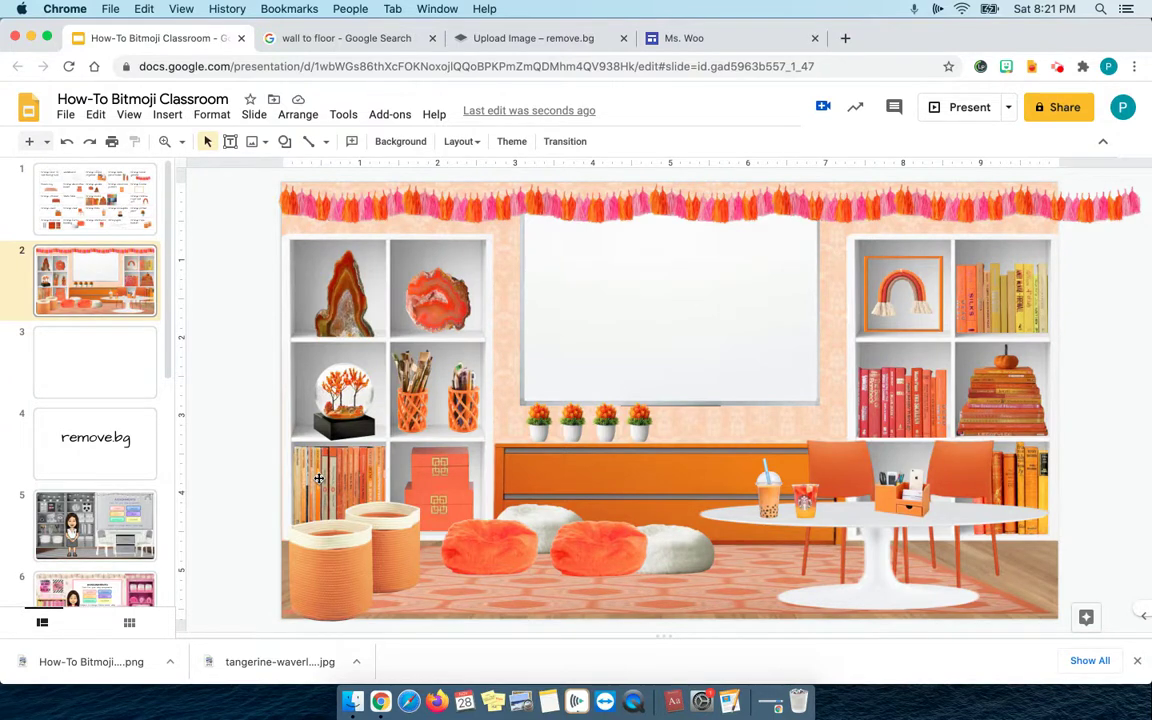
Step: Drag the whiteboard's top edge down so it clears the tassel garland
left_click(644, 232)
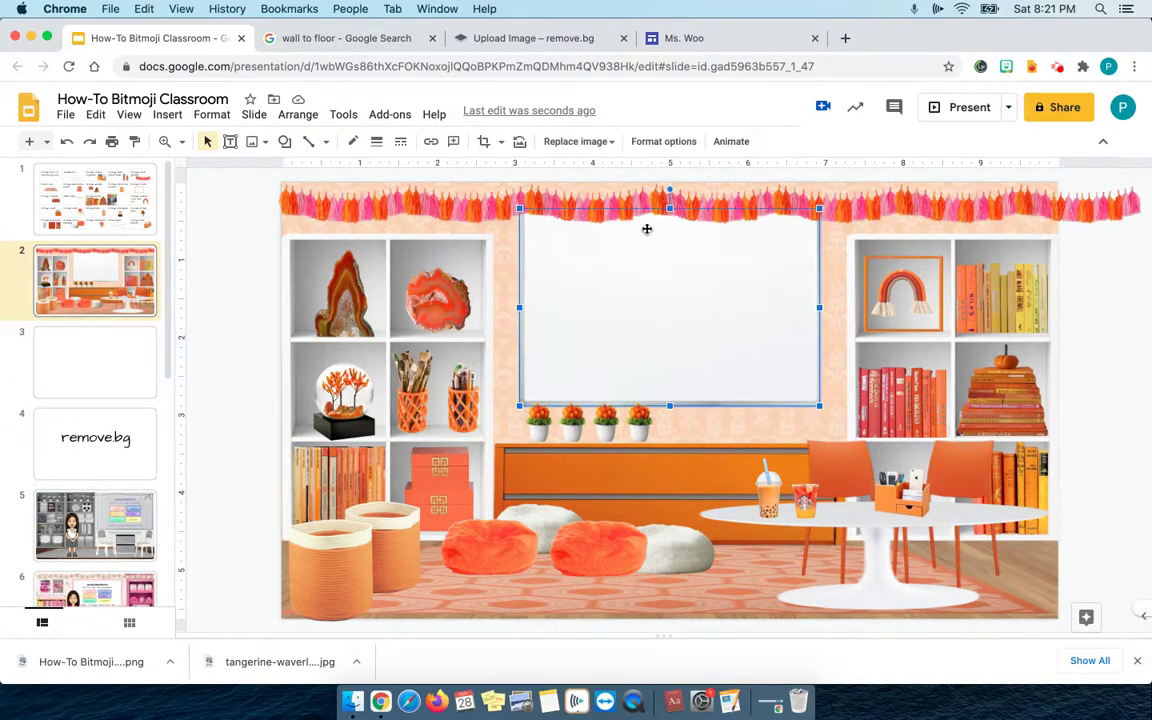
left_click_drag(670, 208, 672, 233)
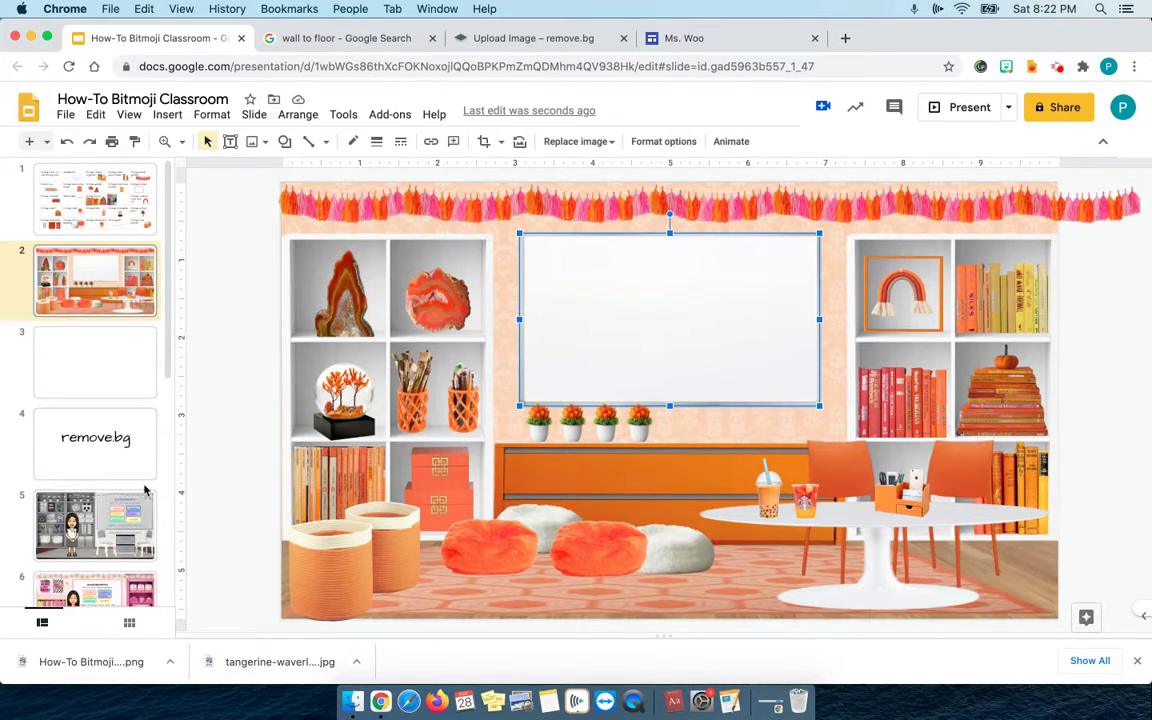
left_click(683, 41)
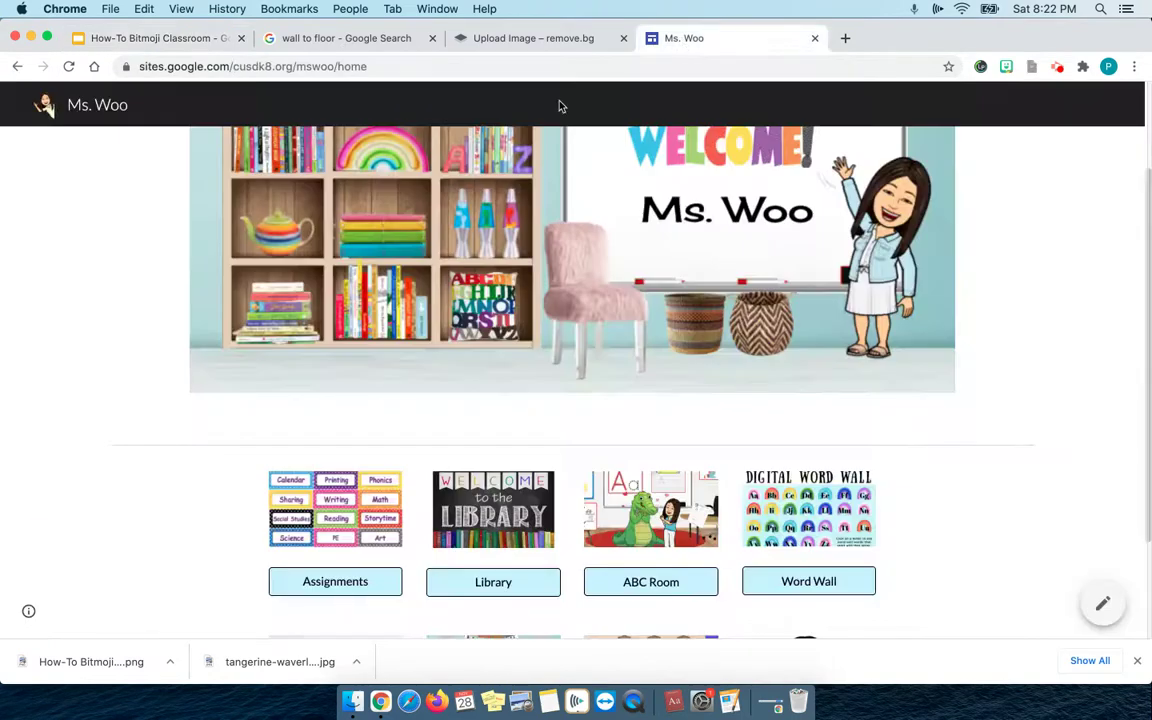
Step: Preview the linked Assignments slides' Tuesday schedule, close it, then open the linked Library presentation
scroll(481, 335, "up", 2)
scroll(481, 335, "up", 1)
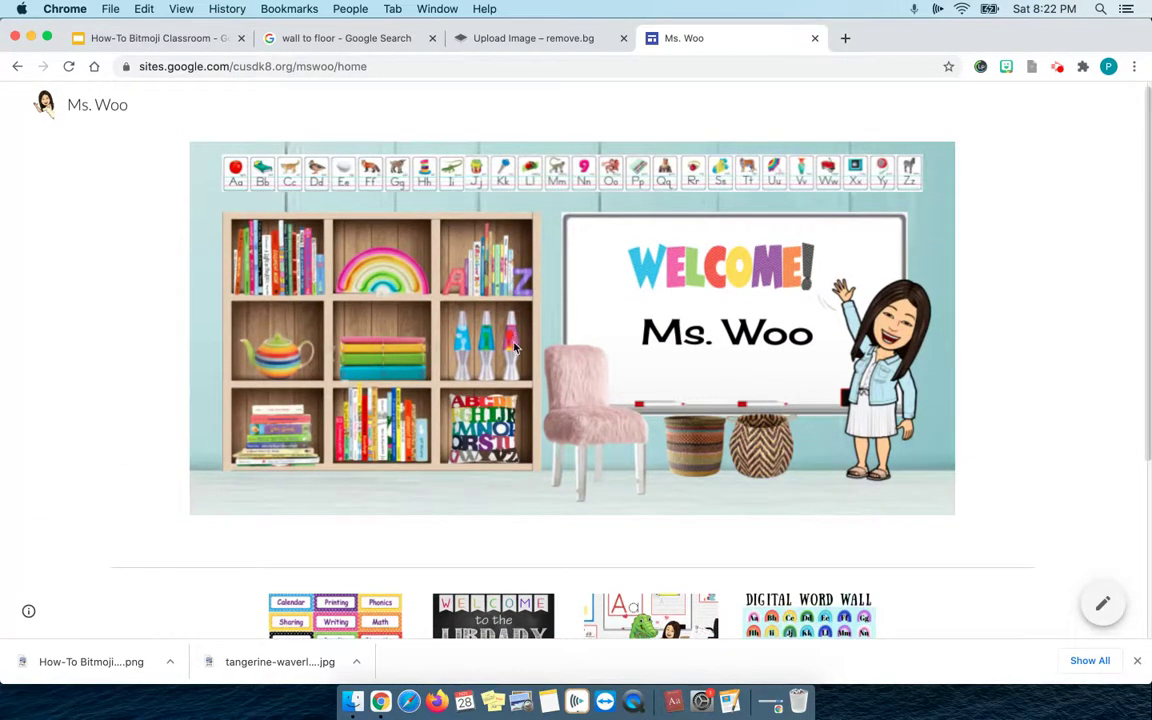
scroll(505, 390, "down", 4)
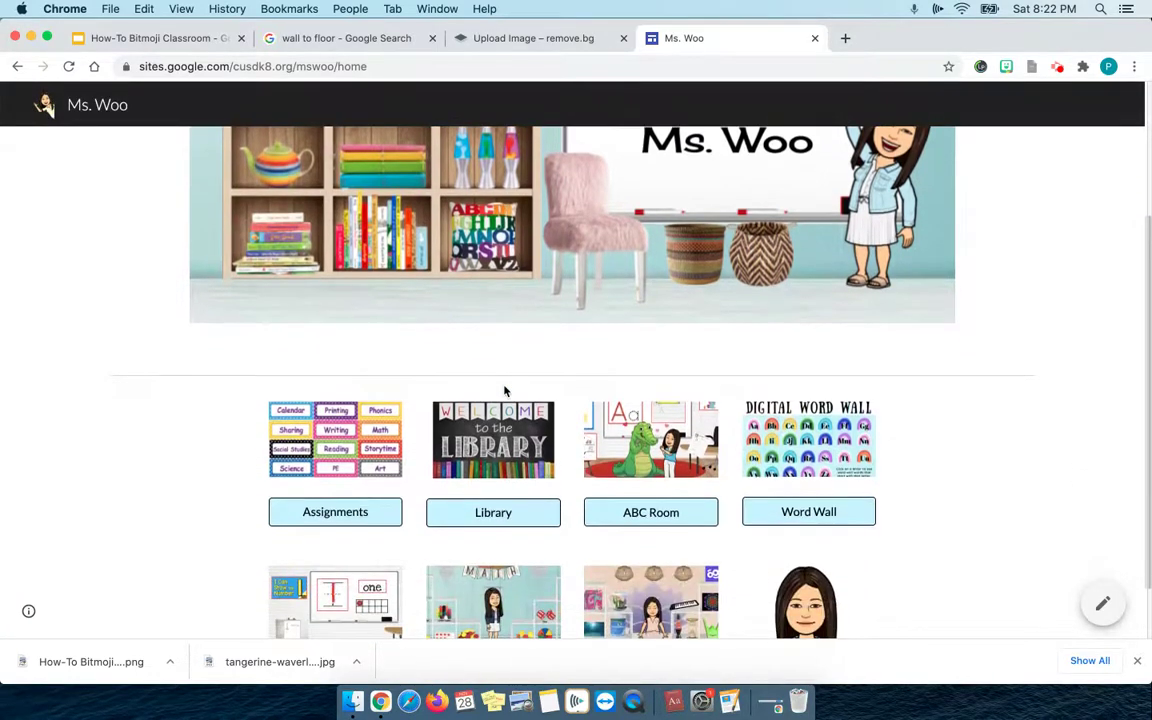
left_click(344, 447)
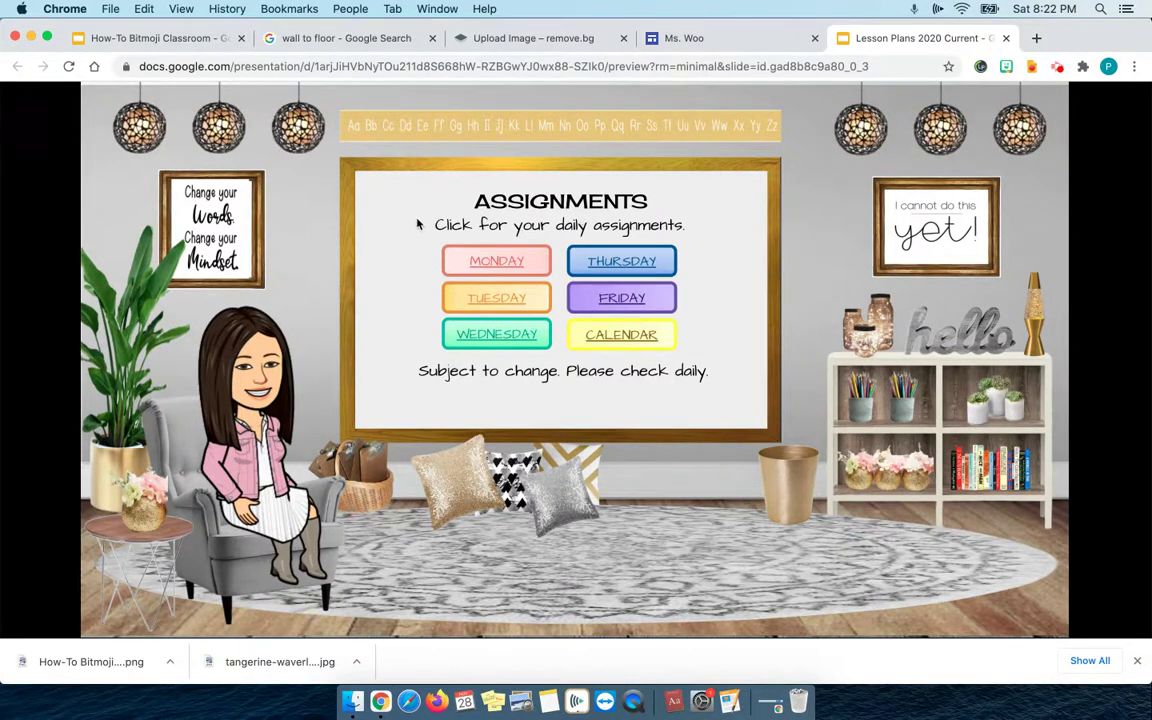
left_click(500, 300)
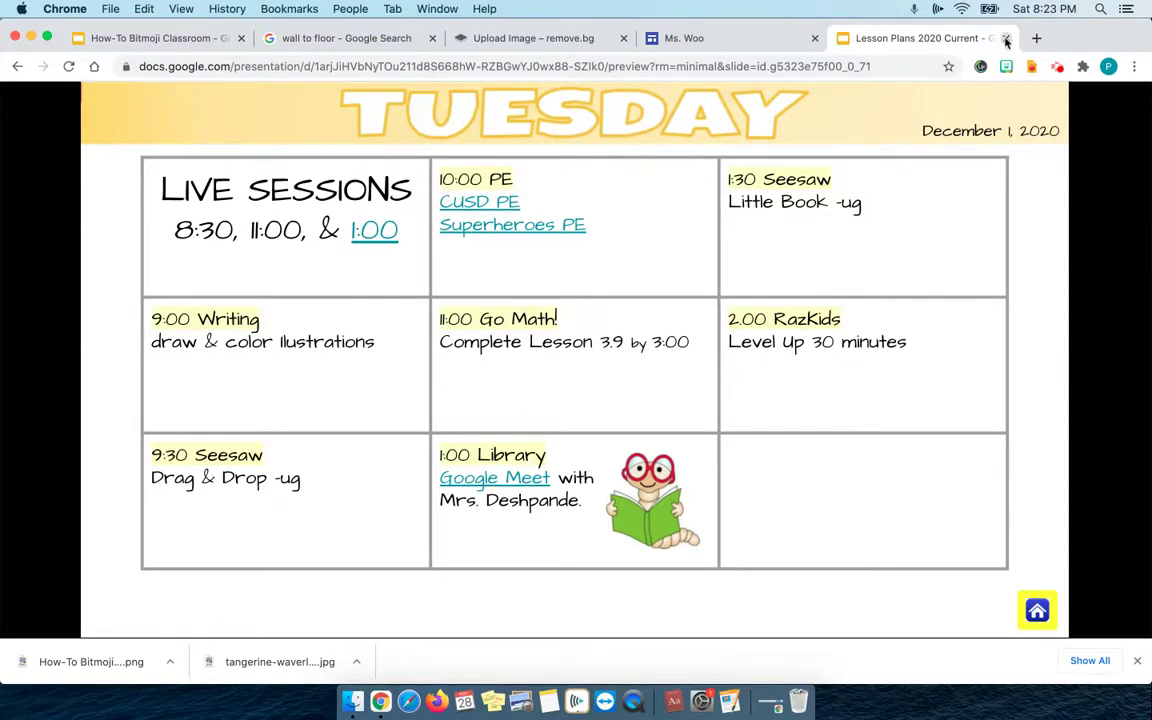
key("super+w")
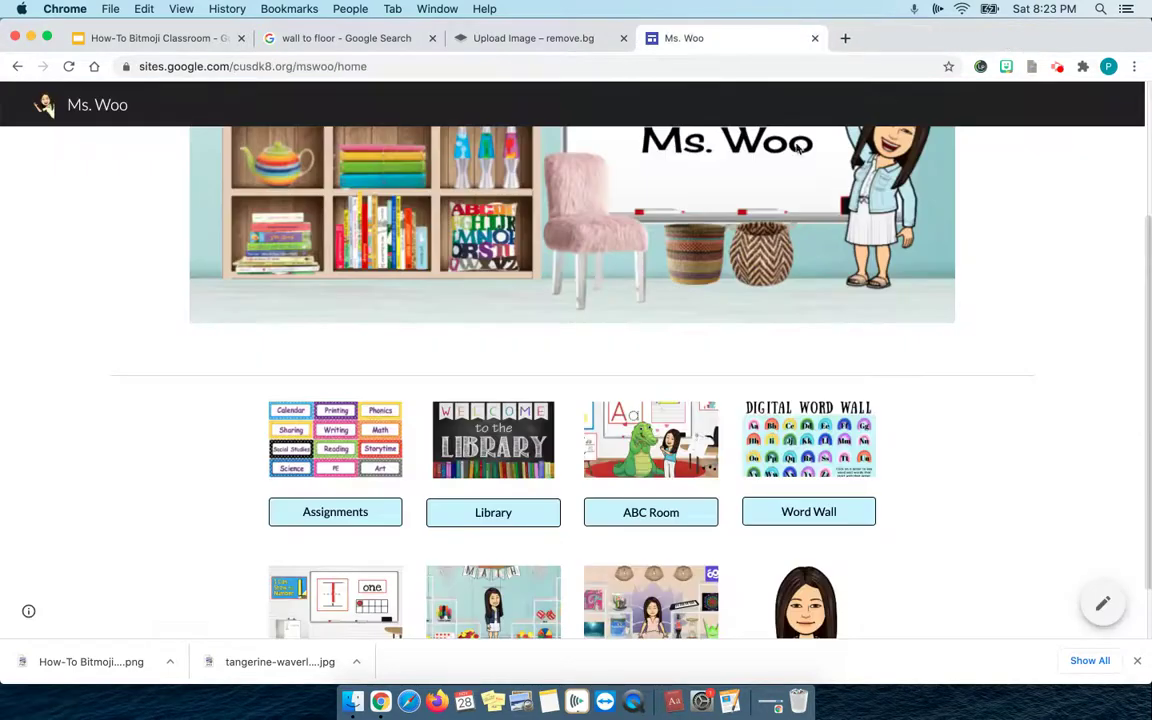
left_click(474, 437)
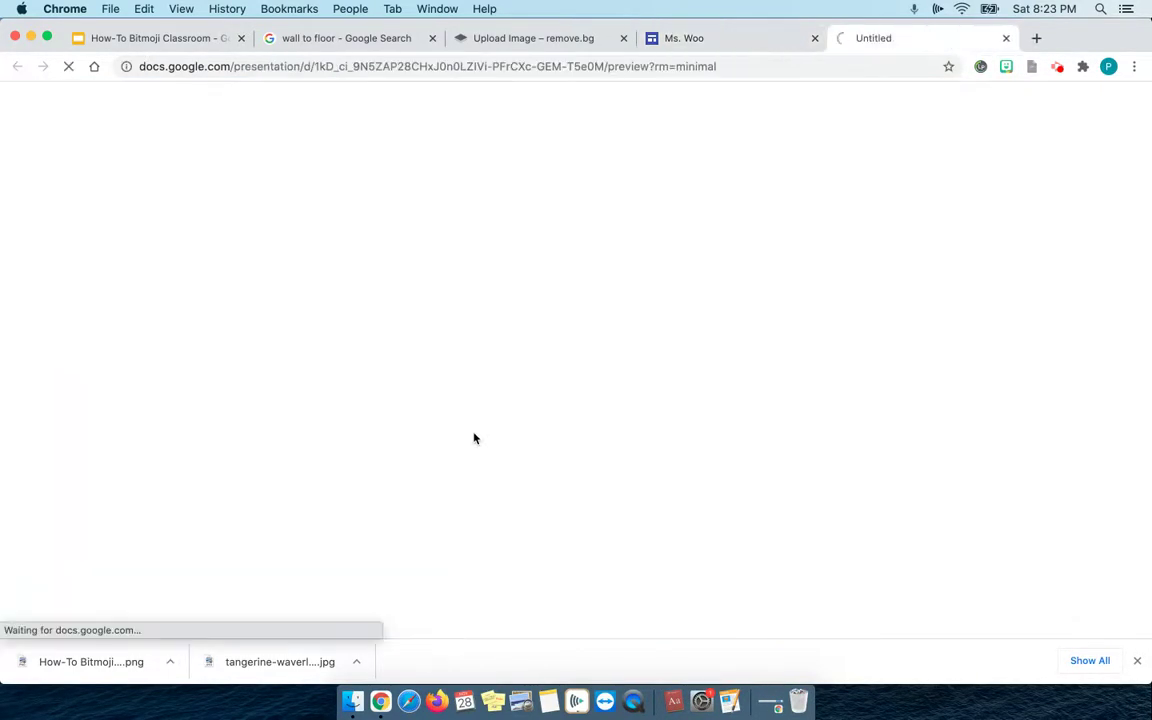
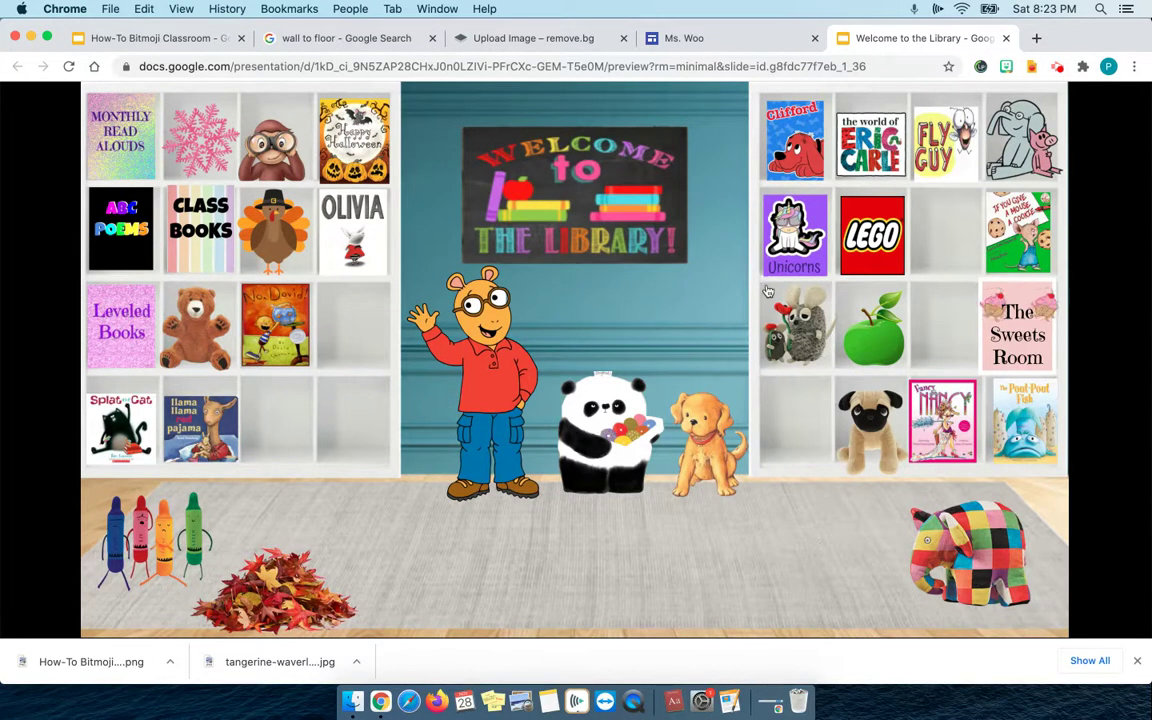
Step: Visit the mouse sticker's Leo Lionni room and the Frederick video, then open Elephant & Piggie
left_click(797, 330)
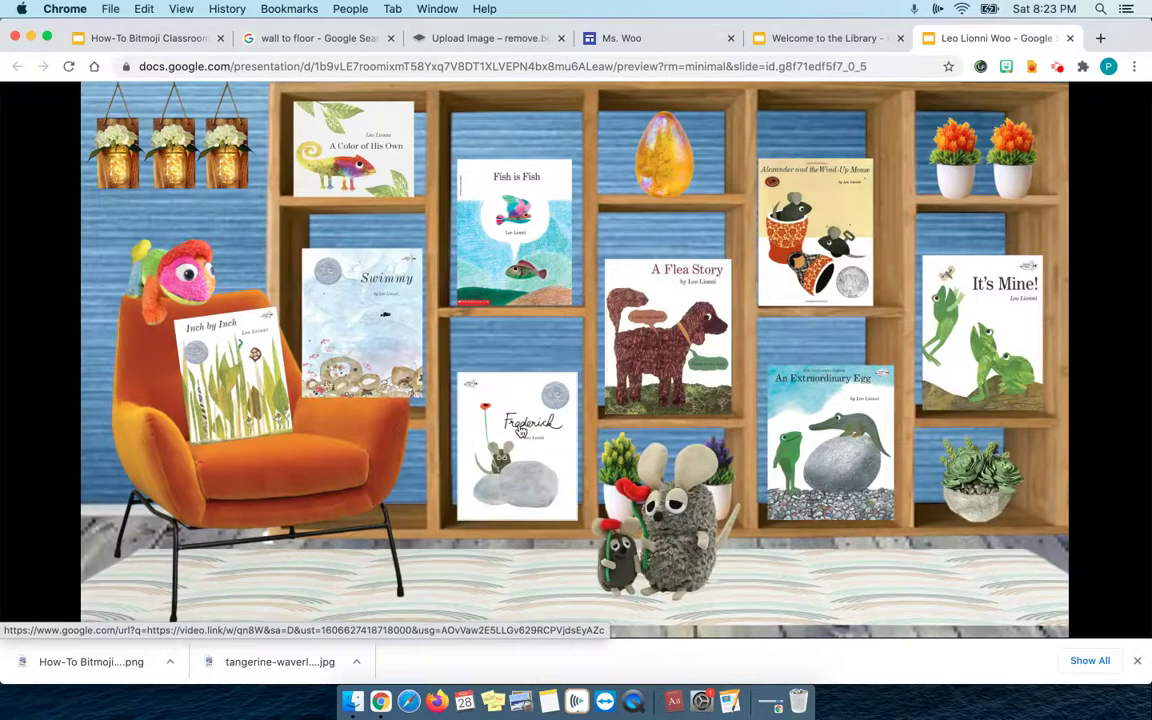
left_click(519, 430)
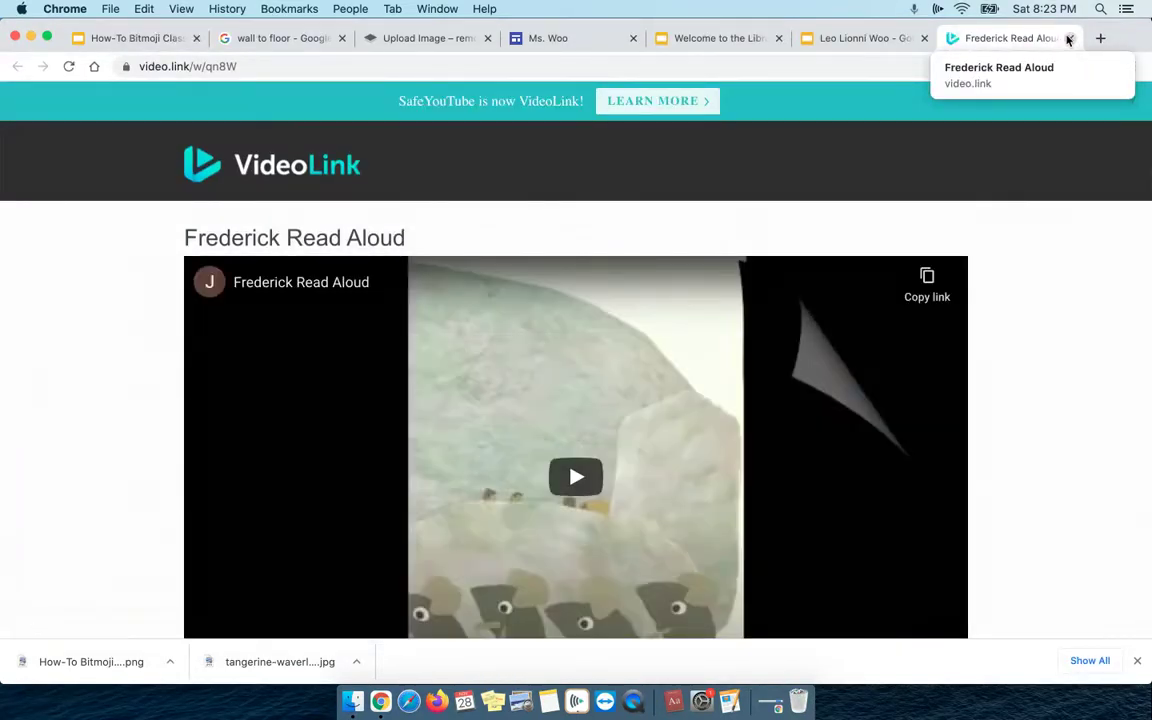
left_click(1069, 38)
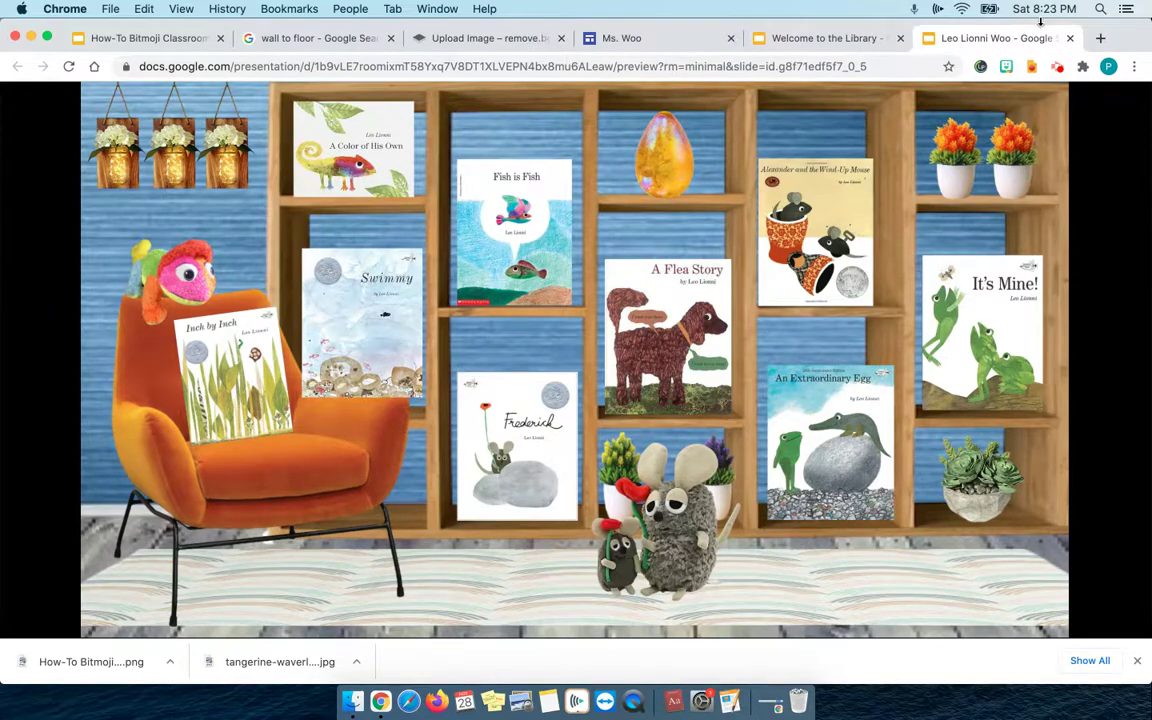
key("super+w")
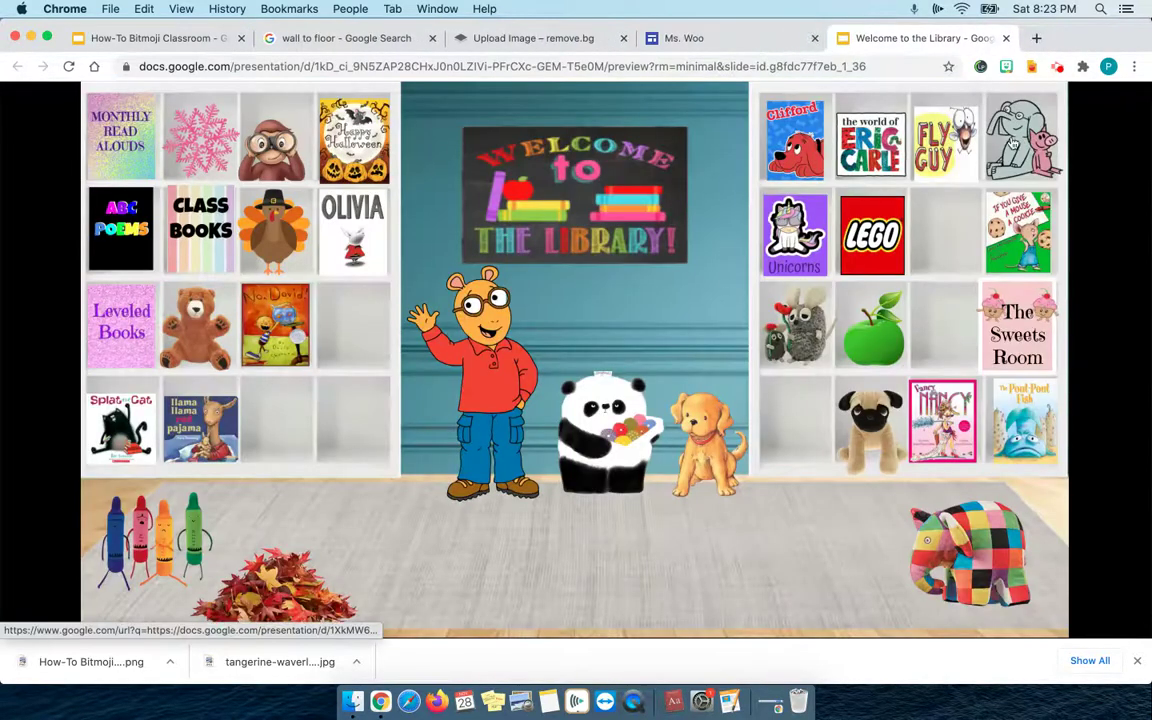
left_click(1017, 140)
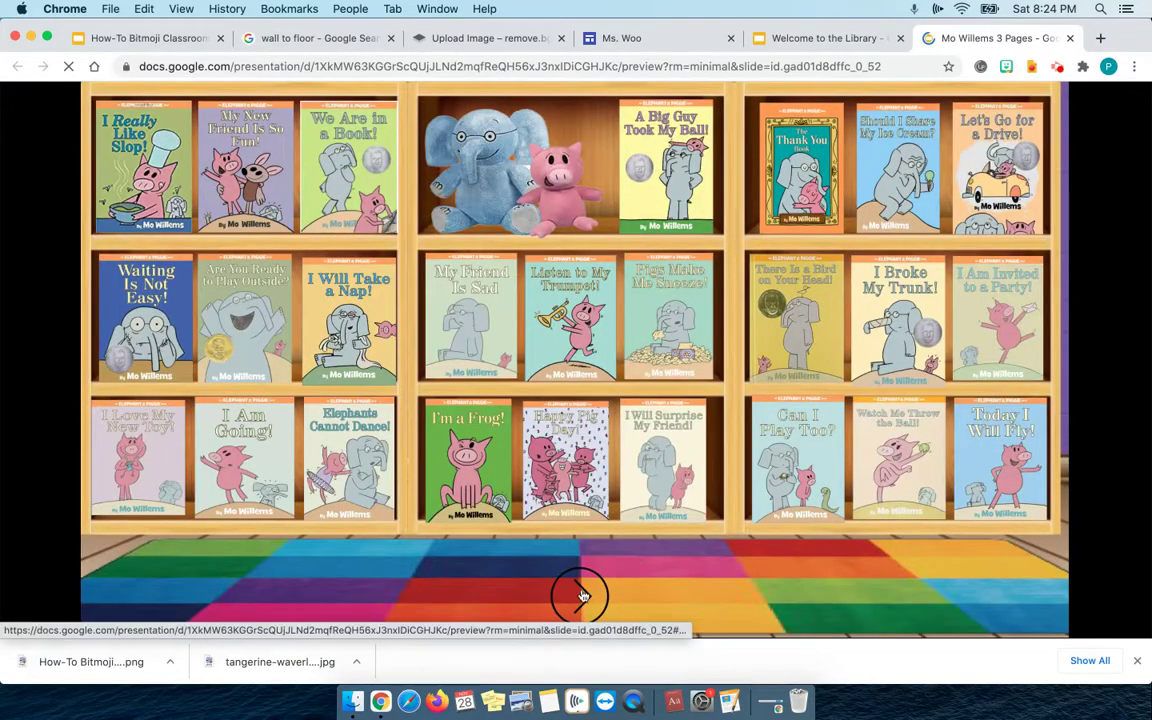
Step: Page forward through the Mo Willems bookshelves and back to the Elephant & Piggie shelf
left_click(582, 596)
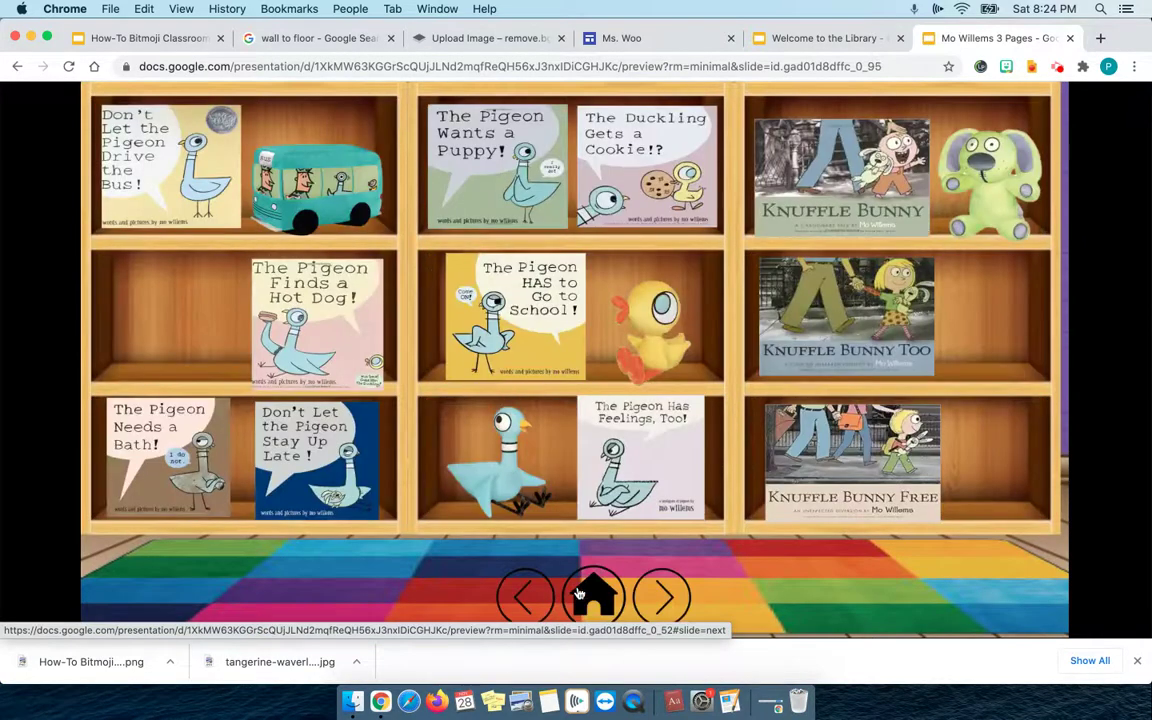
left_click(655, 593)
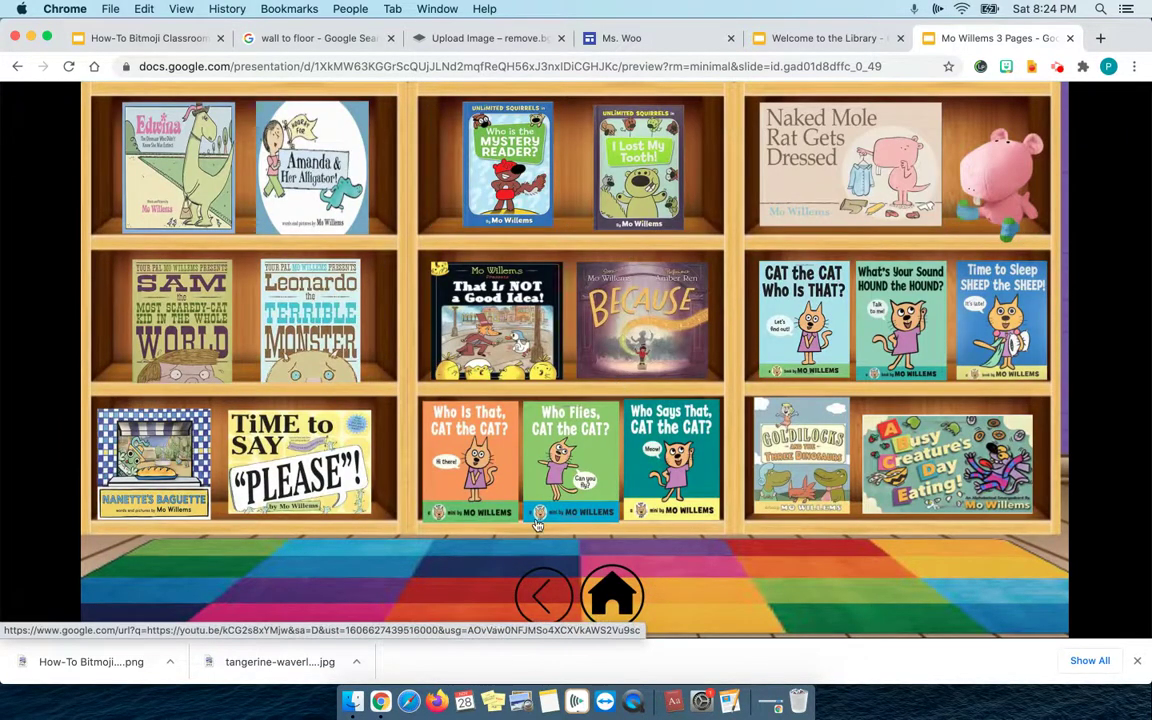
left_click(543, 596)
left_click(525, 596)
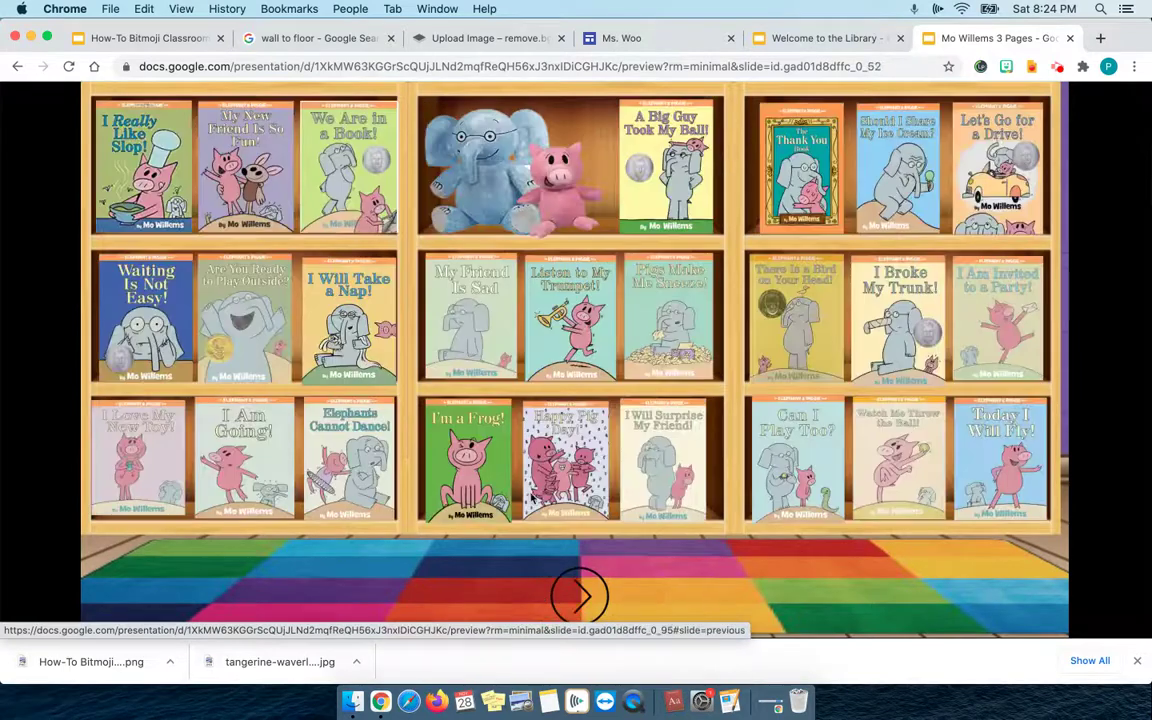
Step: Watch the My Friend Is Sad video, then close the video, Mo Willems and library tabs
left_click(476, 319)
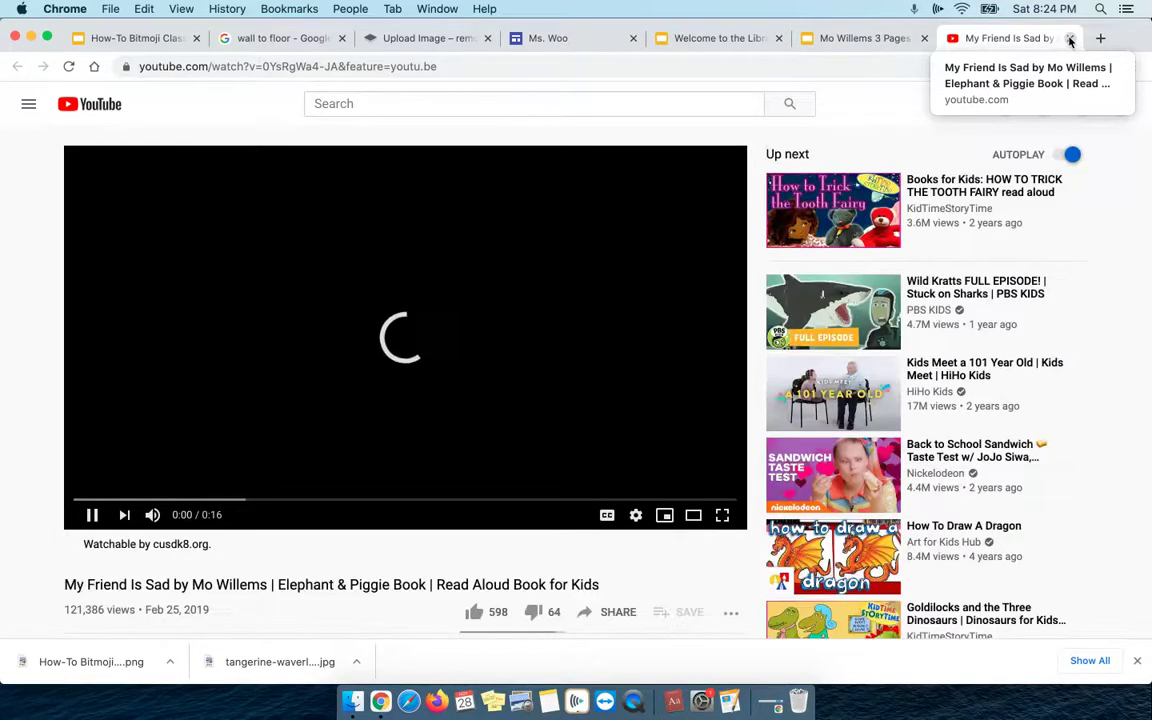
left_click(1069, 38)
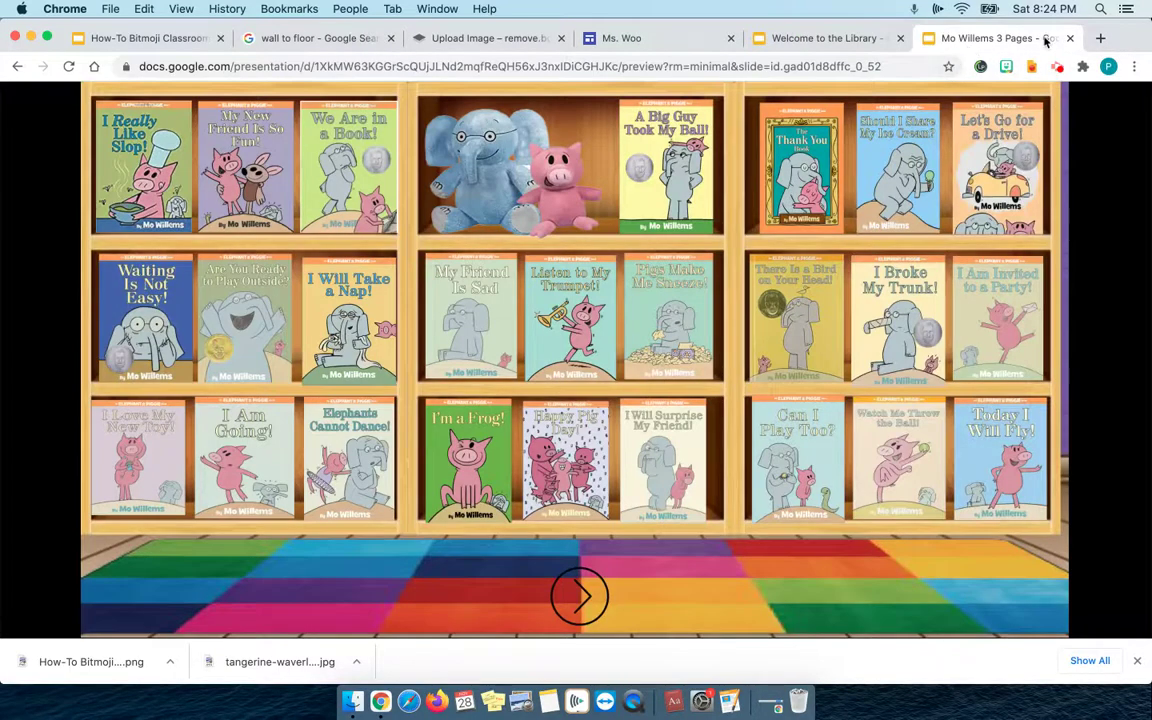
key("super+w")
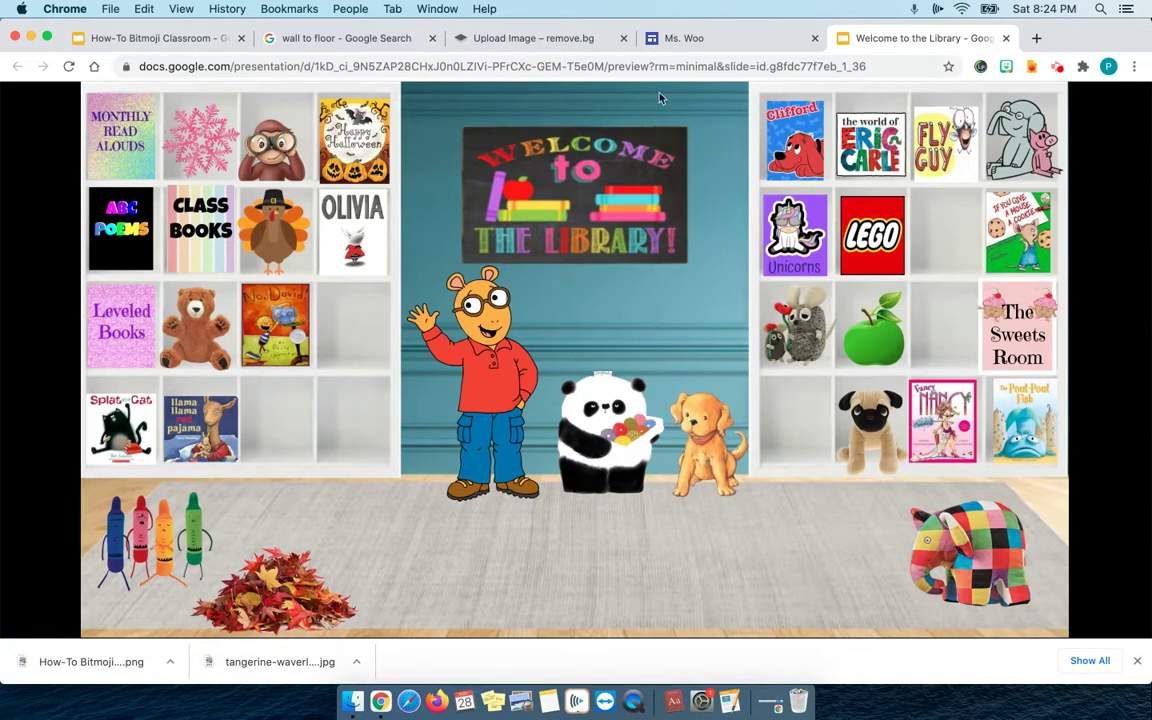
left_click(1006, 39)
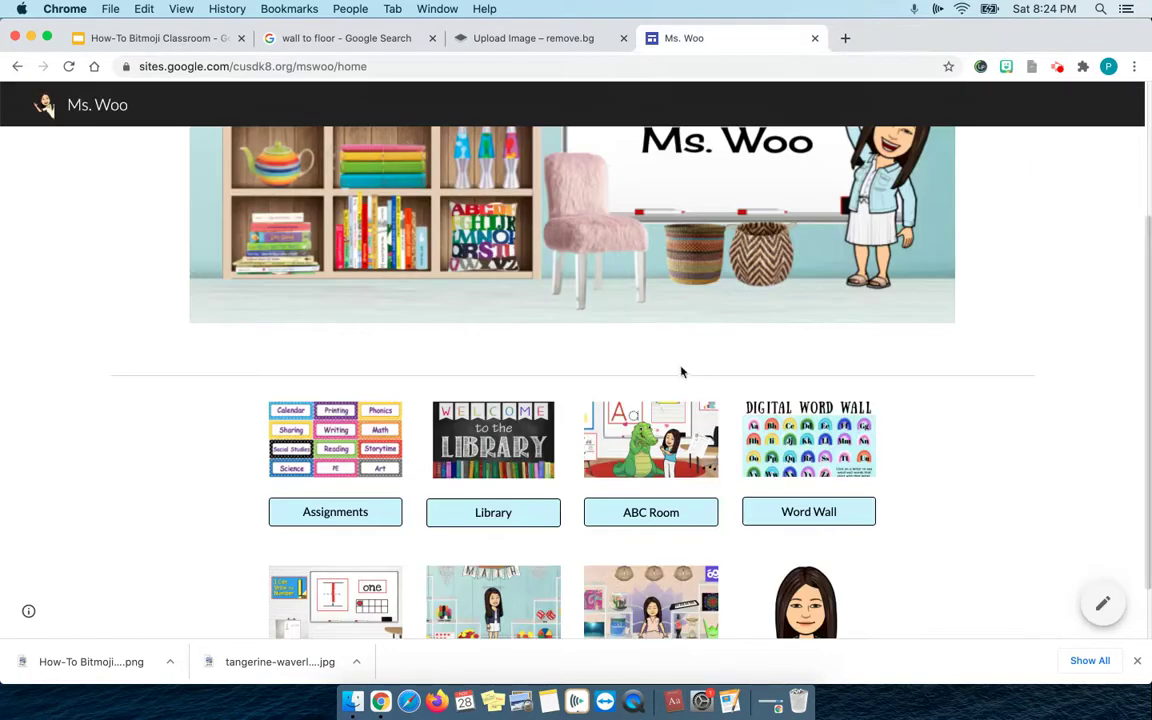
Step: Scroll through the Ms. Woo home page banner and room cards, then switch to How-To Bitmoji Classroom
scroll(535, 386, "up", 3)
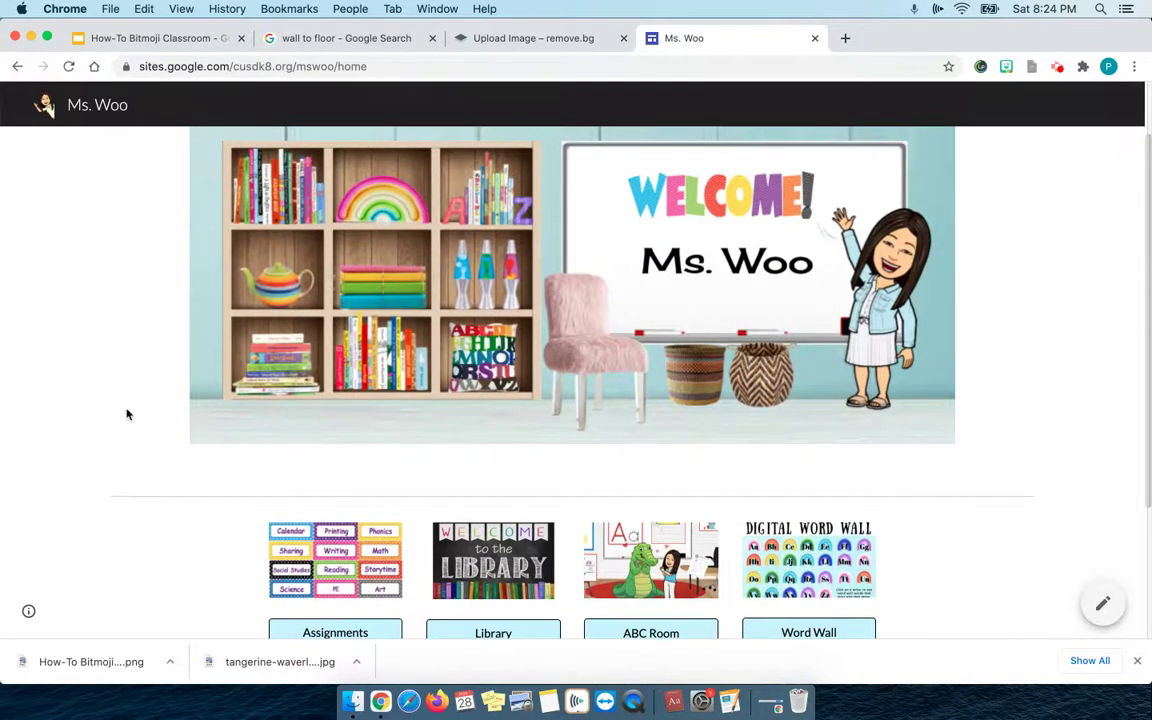
scroll(127, 414, "up", 2)
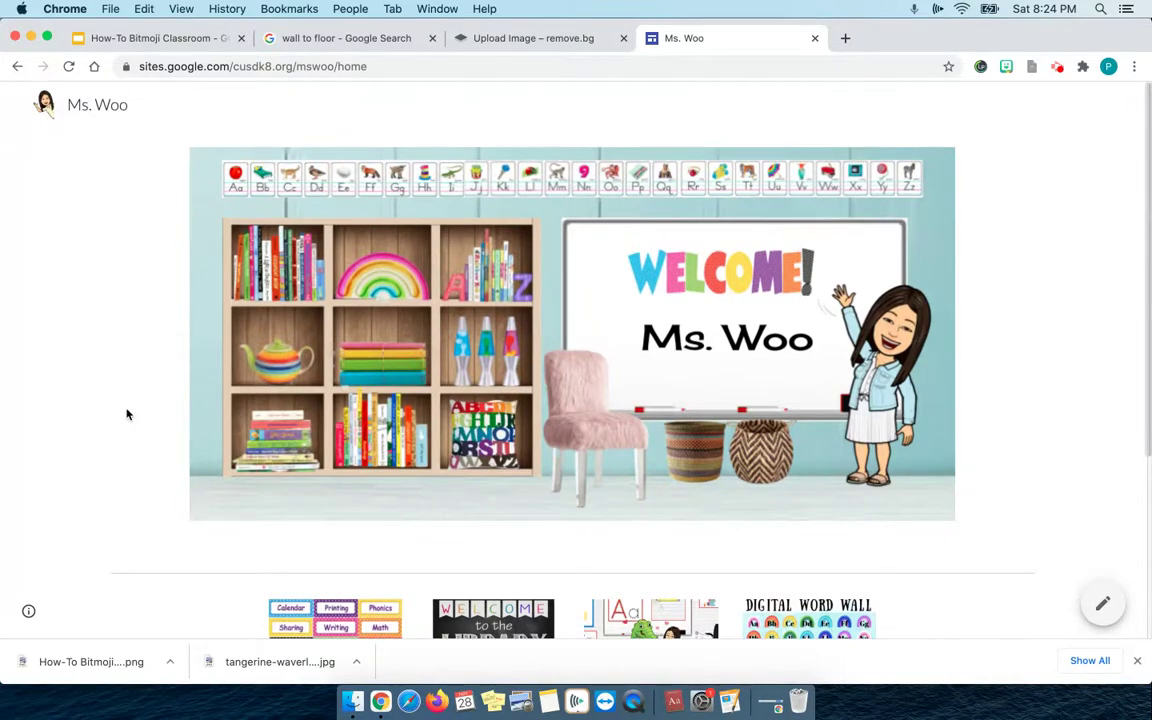
scroll(165, 470, "down", 2)
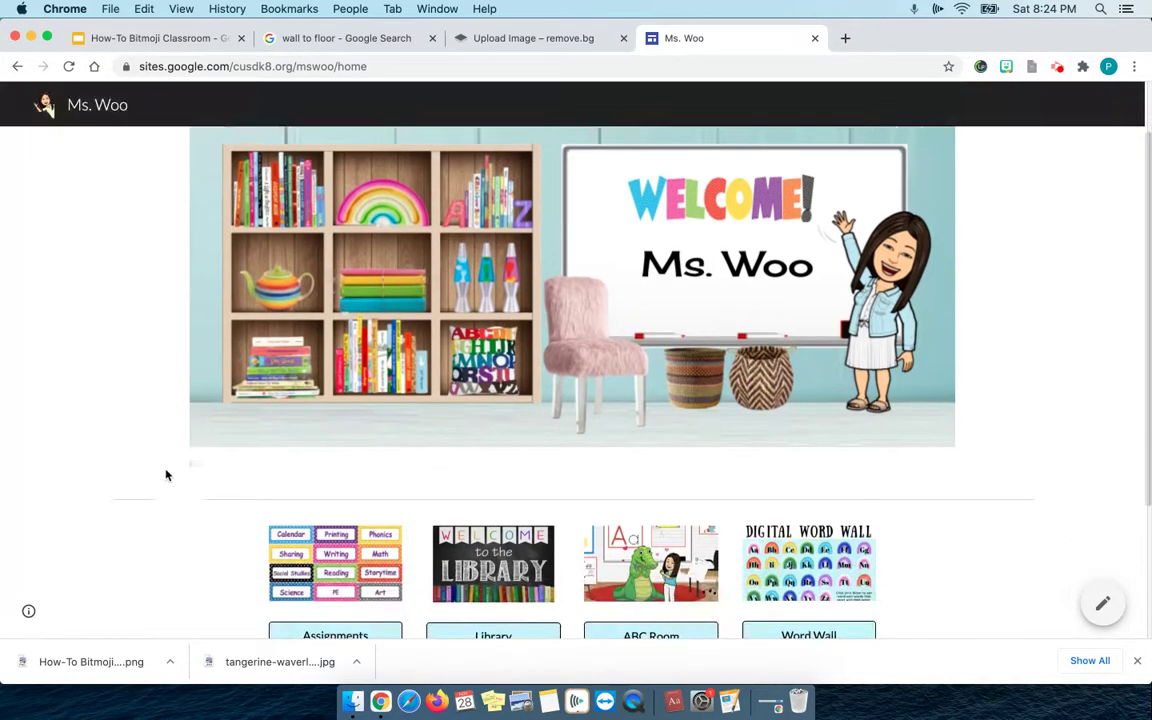
scroll(343, 573, "down", 2)
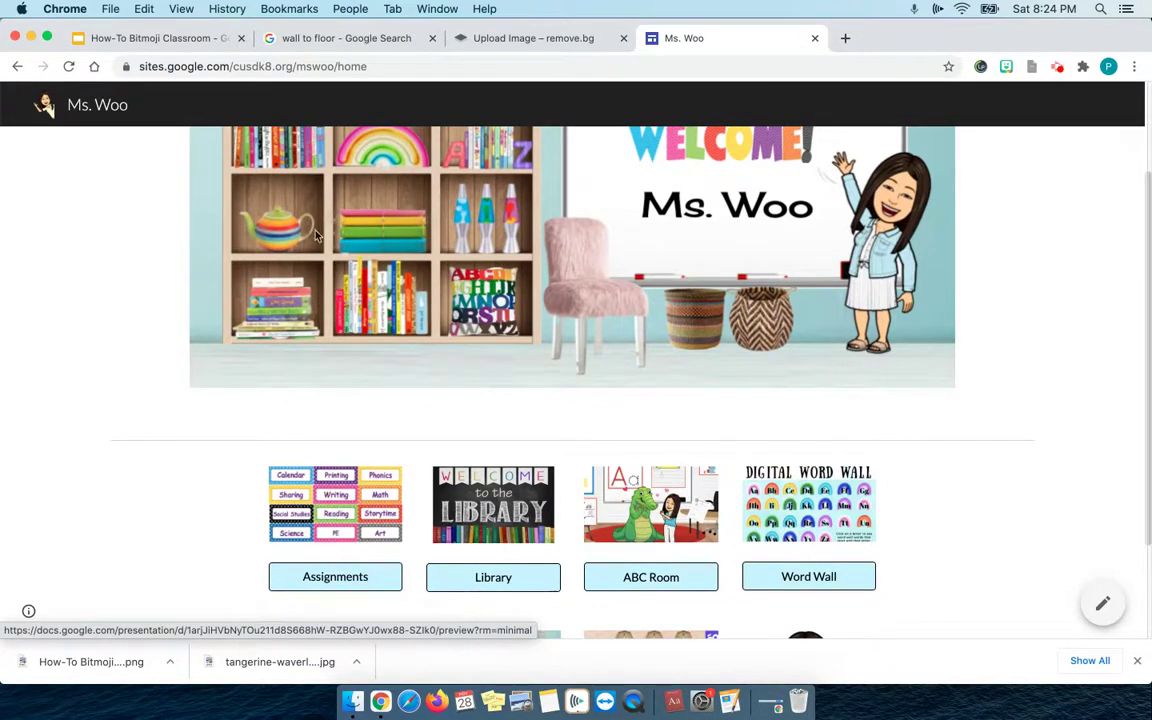
left_click(196, 50)
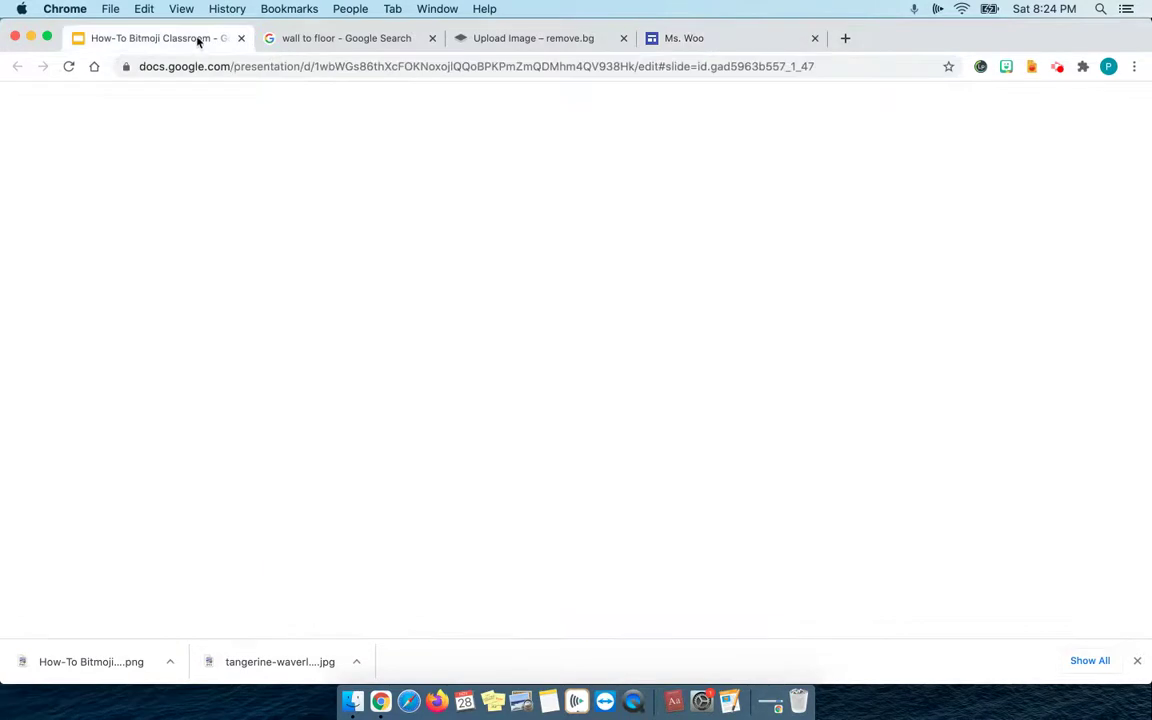
Step: Step through slides 5 to 11, from the grey Assignments room to the purple weekday board
scroll(147, 525, "down", 1)
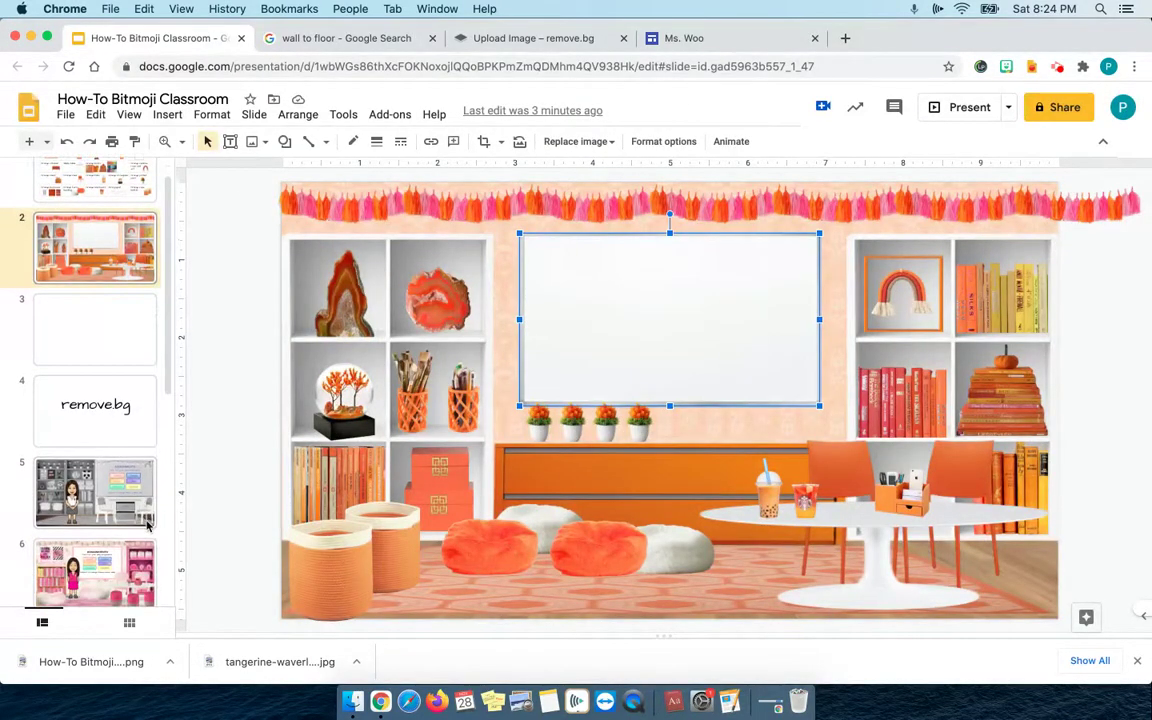
scroll(157, 517, "down", 3)
left_click(105, 398)
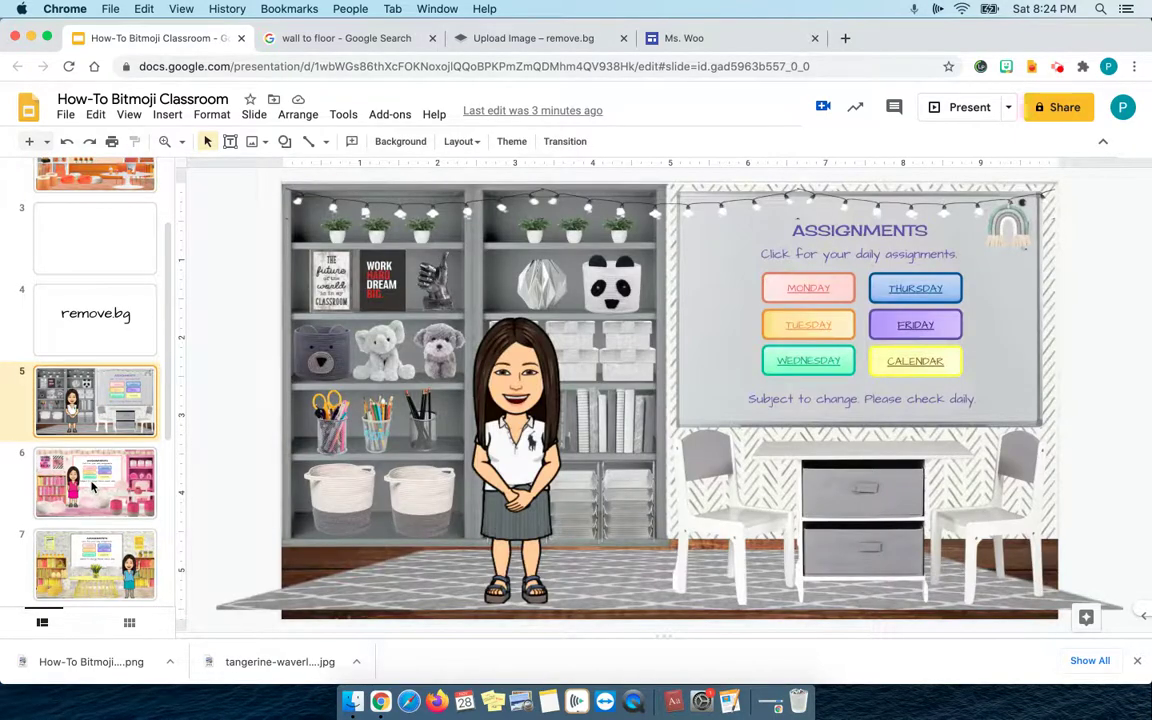
left_click(92, 487)
scroll(93, 470, "down", 4)
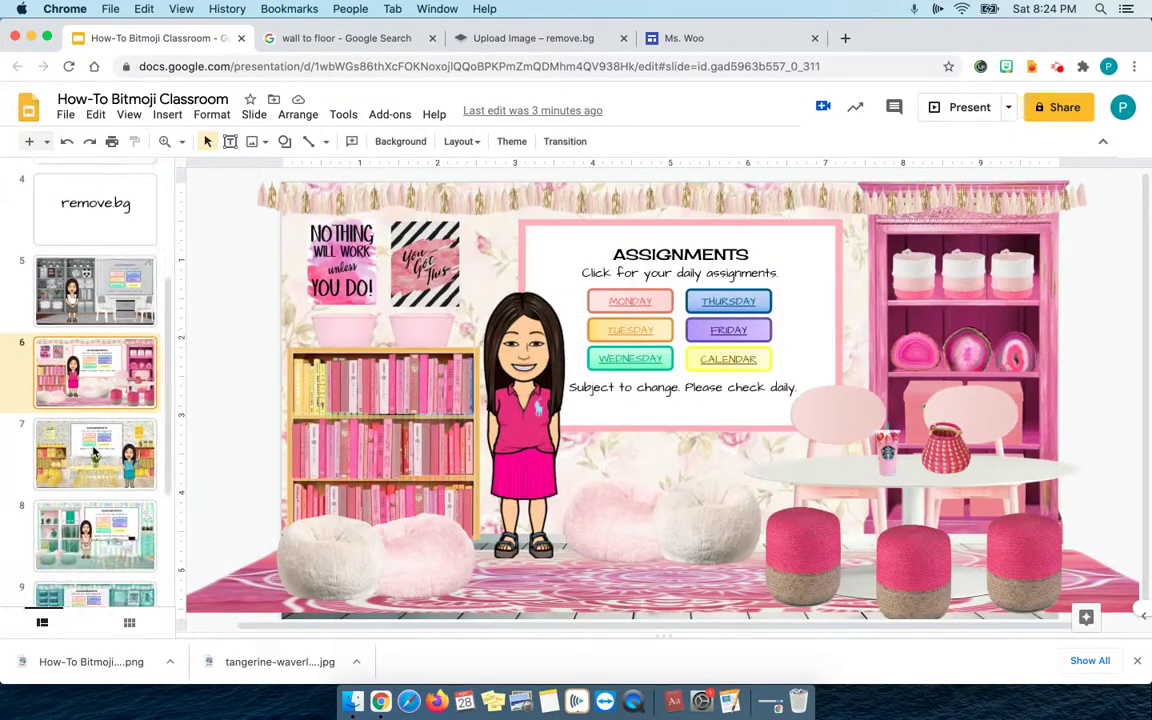
left_click(94, 452)
scroll(94, 452, "down", 4)
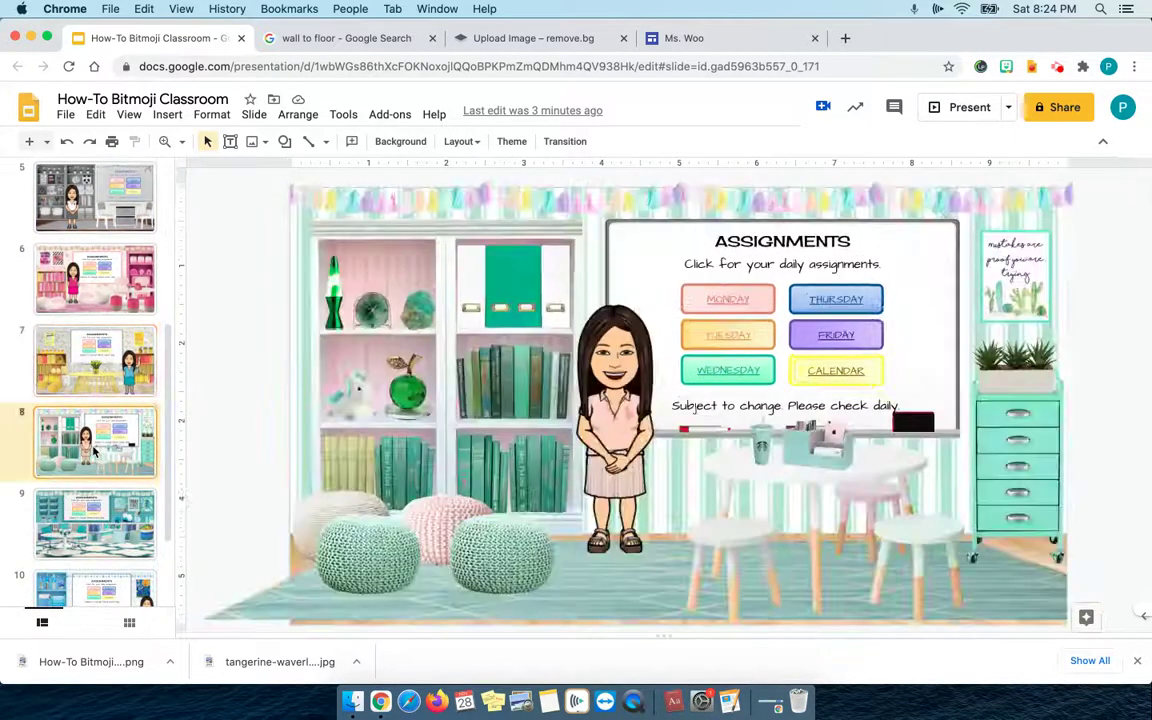
left_click(94, 452)
scroll(94, 452, "down", 3)
scroll(94, 452, "down", 1)
left_click(94, 452)
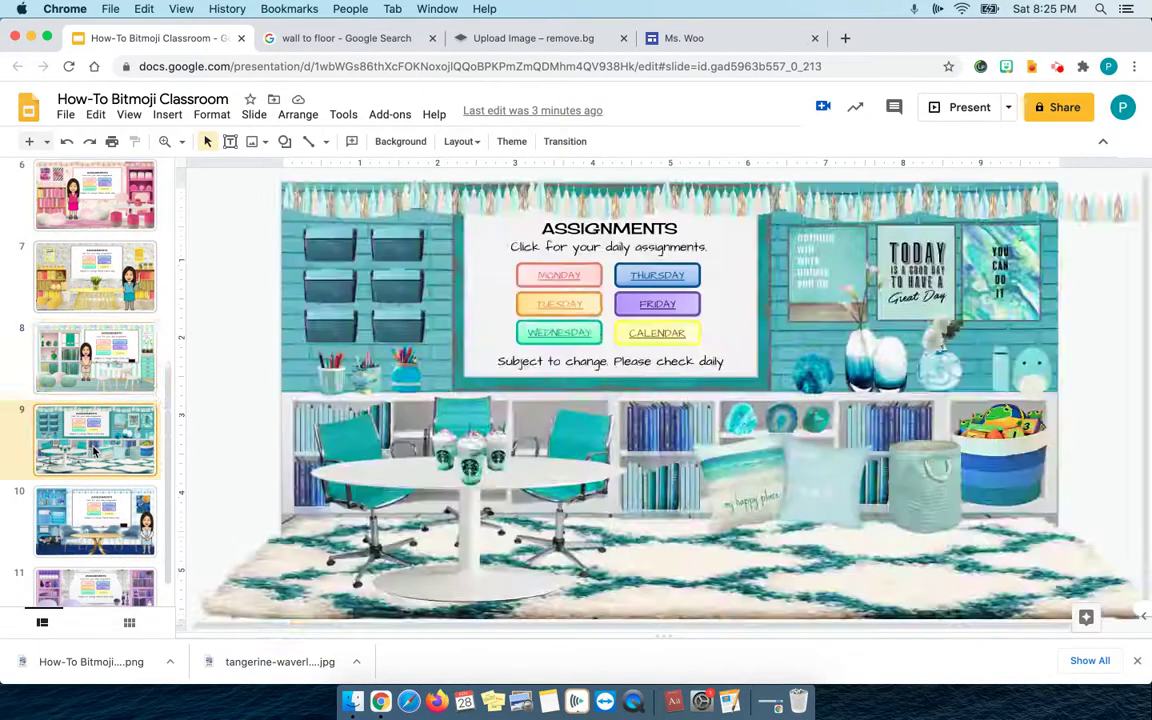
scroll(94, 452, "down", 1)
left_click(94, 470)
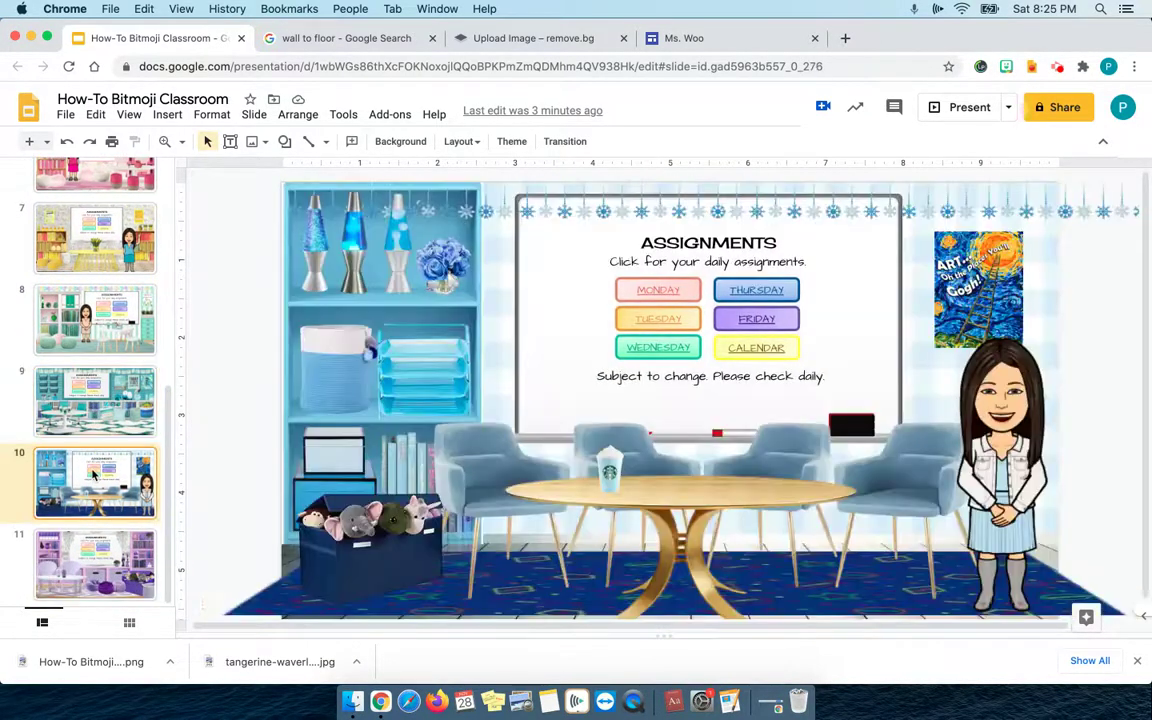
left_click(93, 563)
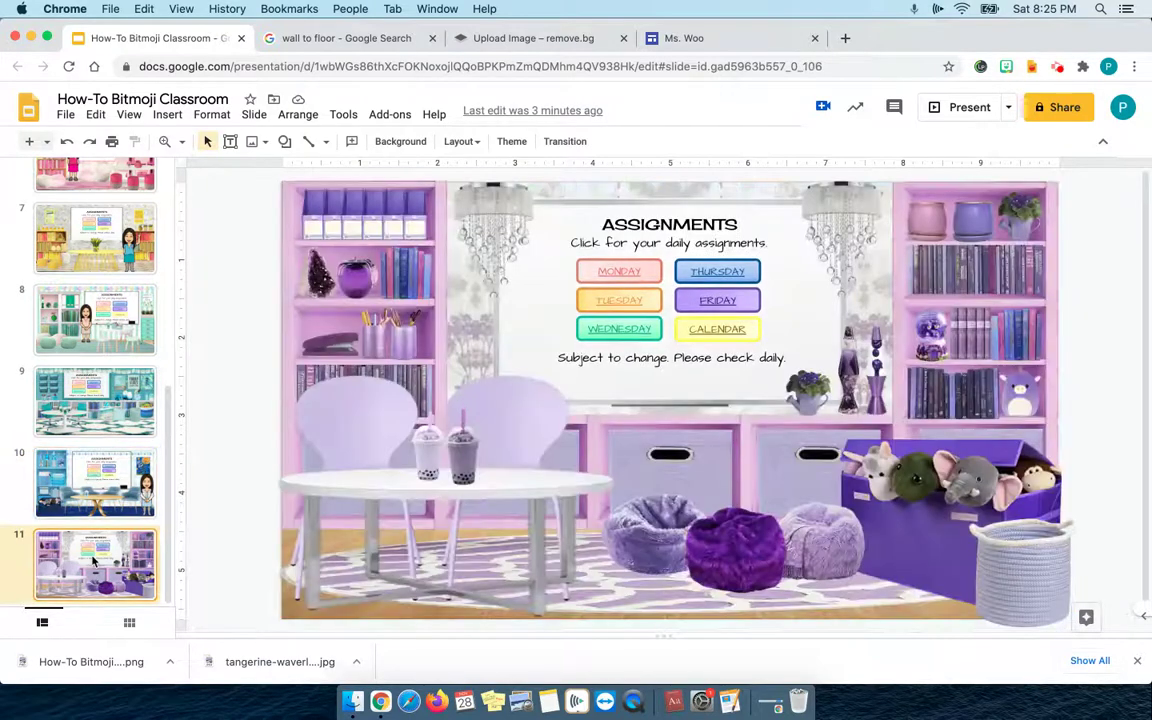